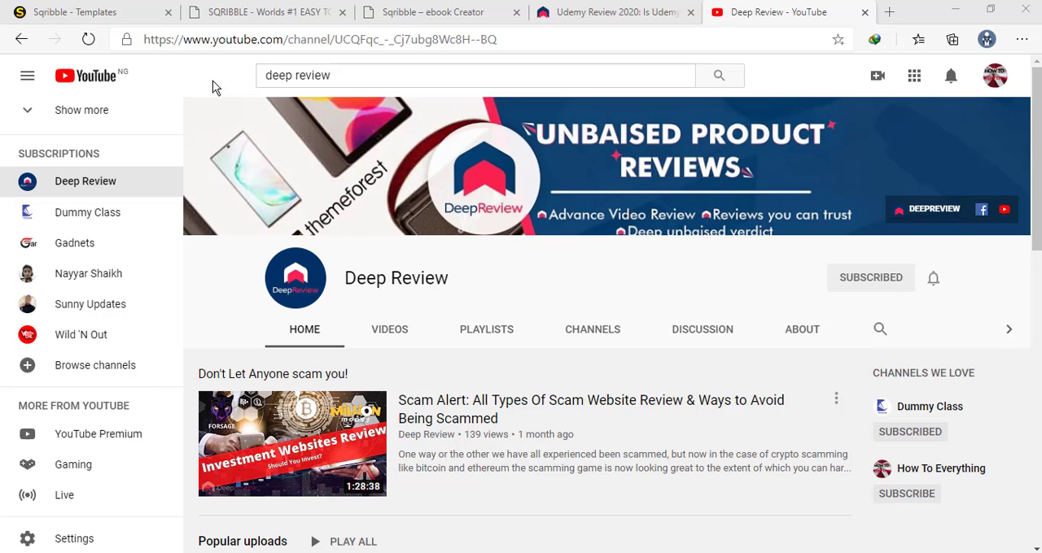
# Switch to the Sqribble Templates page and browse the ebook covers in the Templates Gallery
pyautogui.click(59, 11)
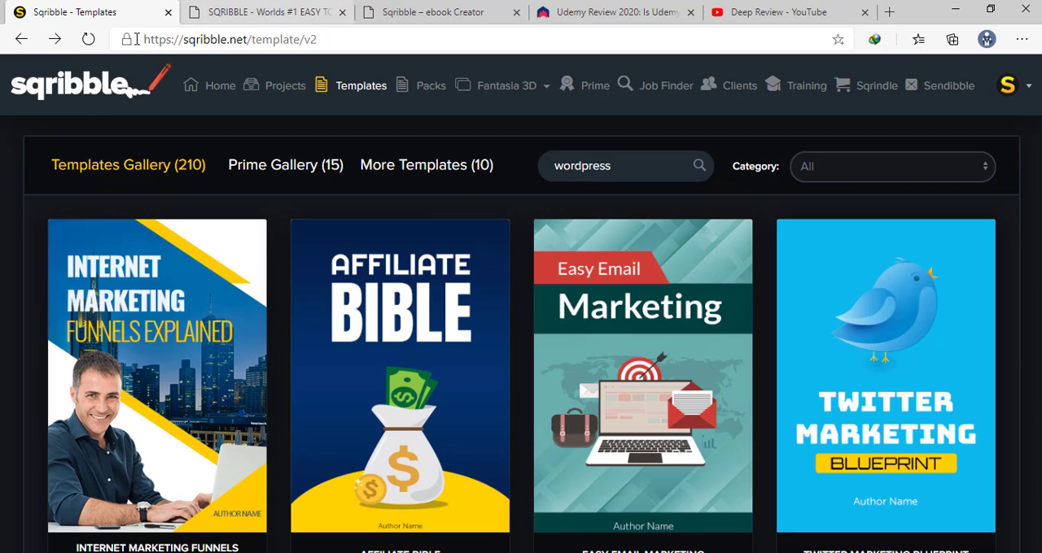
pyautogui.scroll(-10, 106, 124)
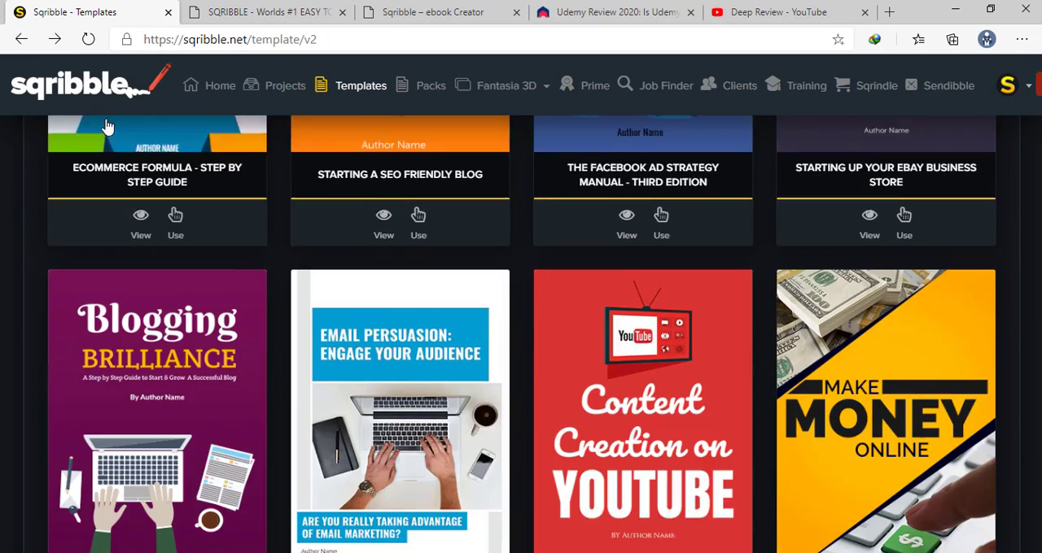
pyautogui.scroll(5, 106, 124)
pyautogui.scroll(5, 106, 125)
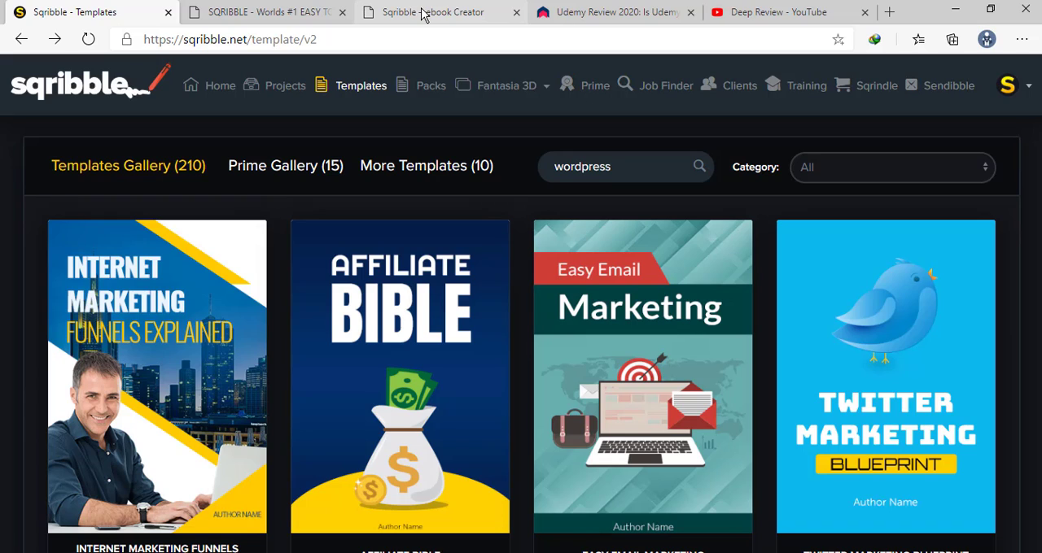
pyautogui.scroll(-4, 395, 140)
pyautogui.scroll(3, 394, 140)
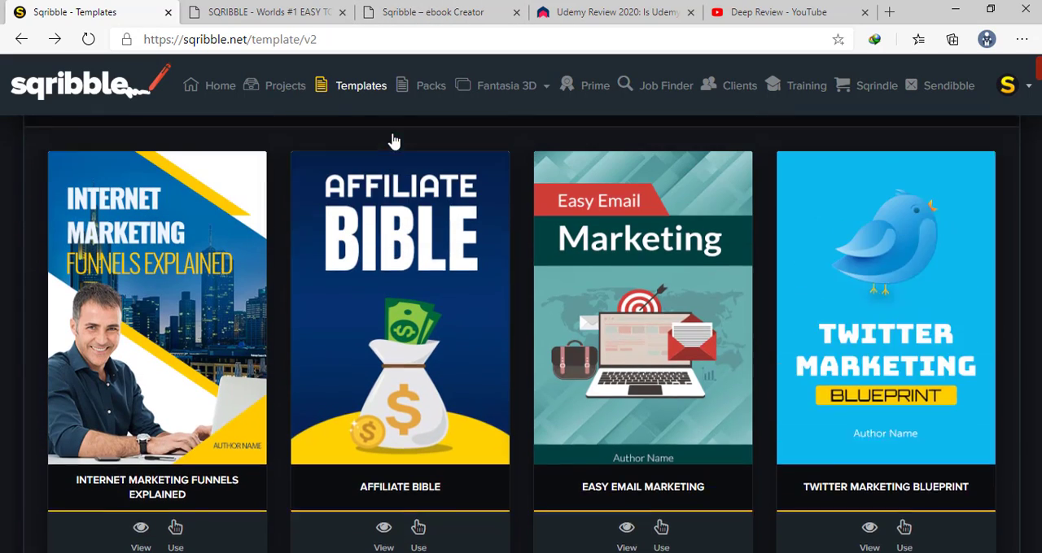
pyautogui.scroll(1, 395, 140)
# Switch to the Sqribble sales page and minimise the live support chat window
pyautogui.click(241, 11)
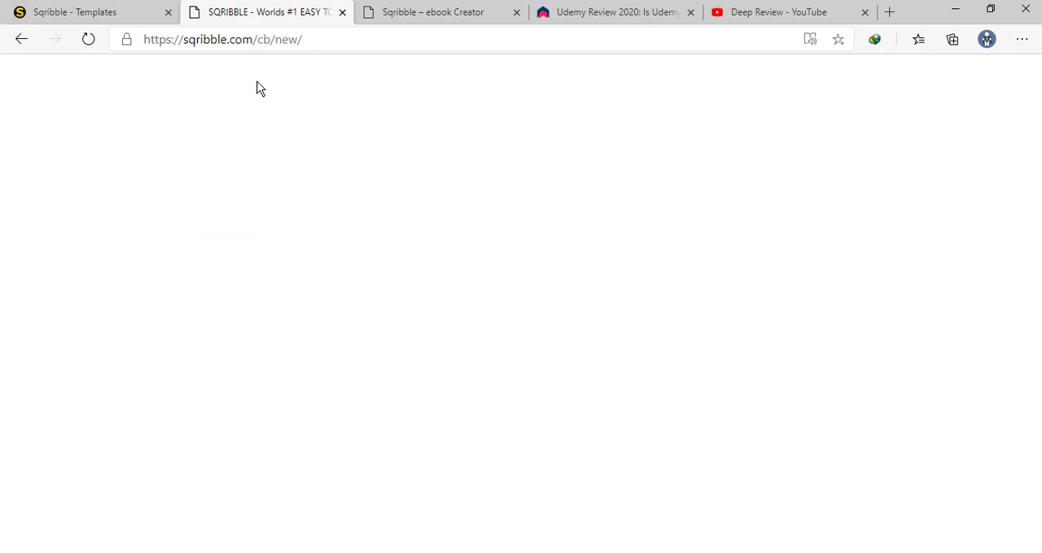
pyautogui.scroll(-3, 258, 99)
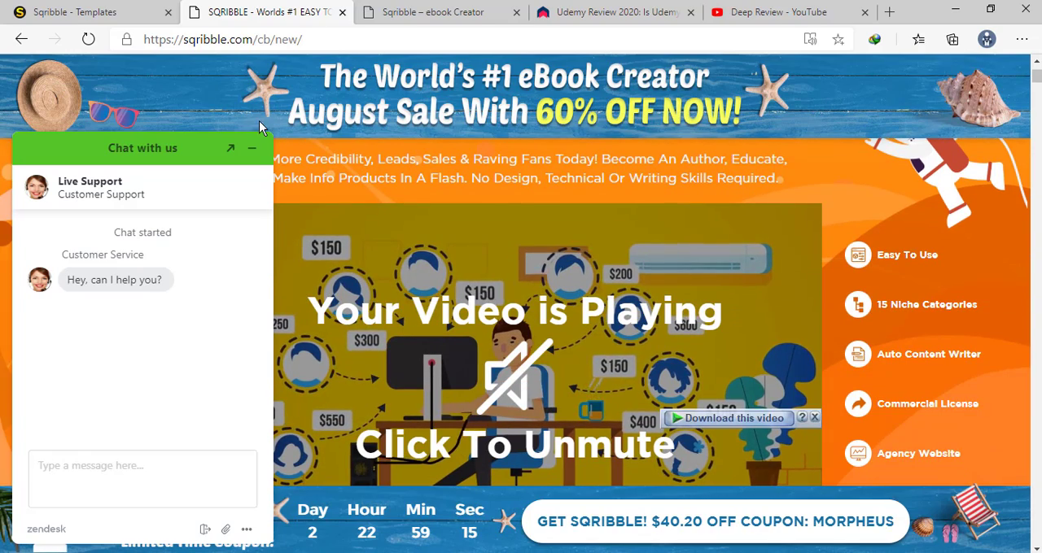
pyautogui.click(252, 149)
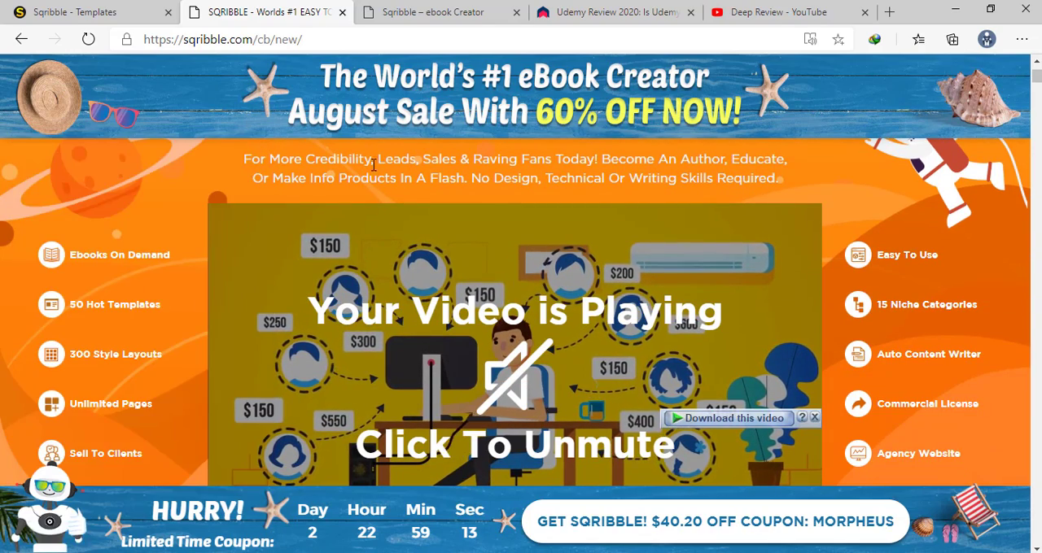
# Skim the sales page as far as the Incredible Sqribble Benefits section and return to the headline
pyautogui.scroll(-1, 389, 167)
pyautogui.scroll(-4, 389, 167)
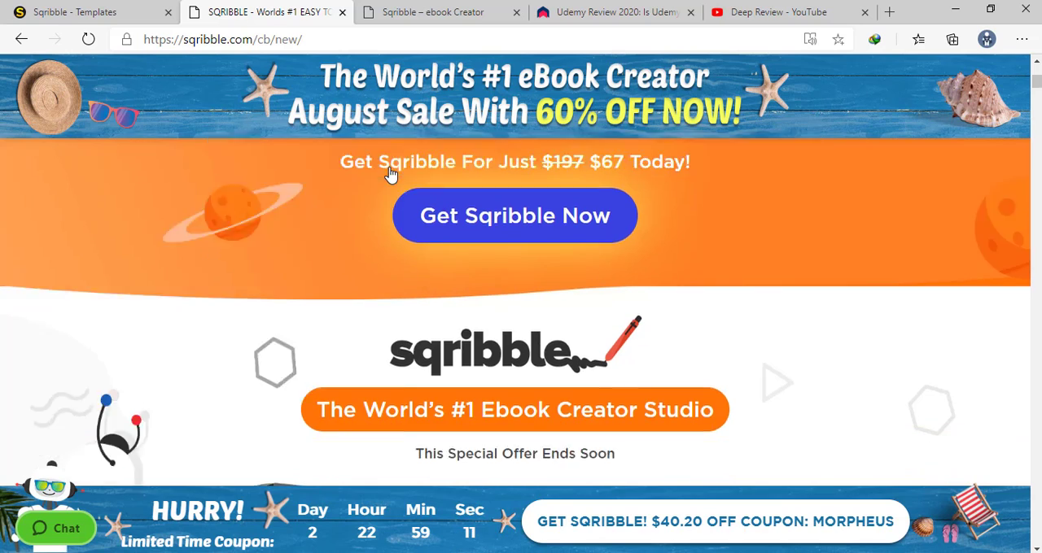
pyautogui.scroll(-5, 389, 173)
pyautogui.scroll(-3, 389, 174)
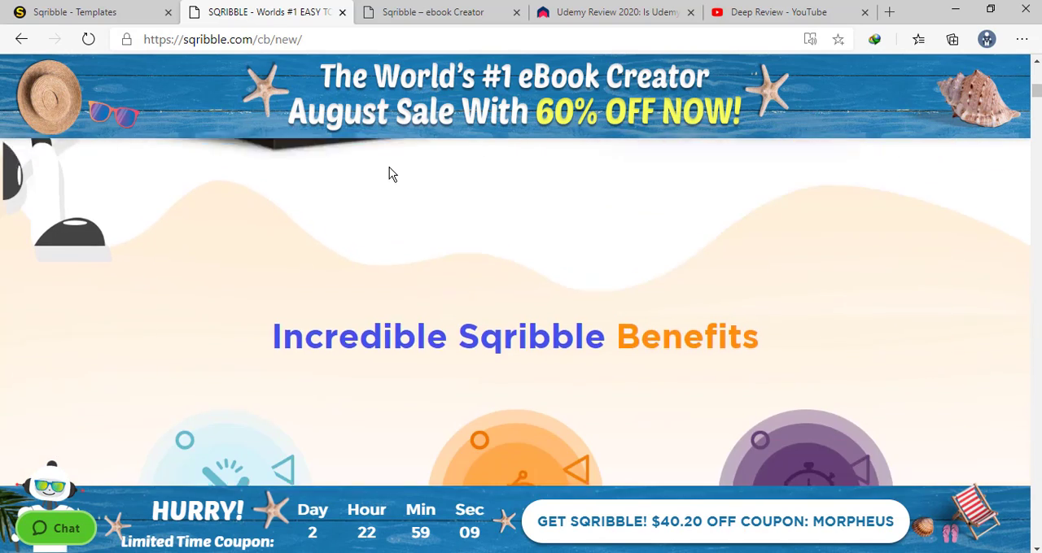
pyautogui.scroll(-3, 389, 173)
pyautogui.scroll(6, 389, 173)
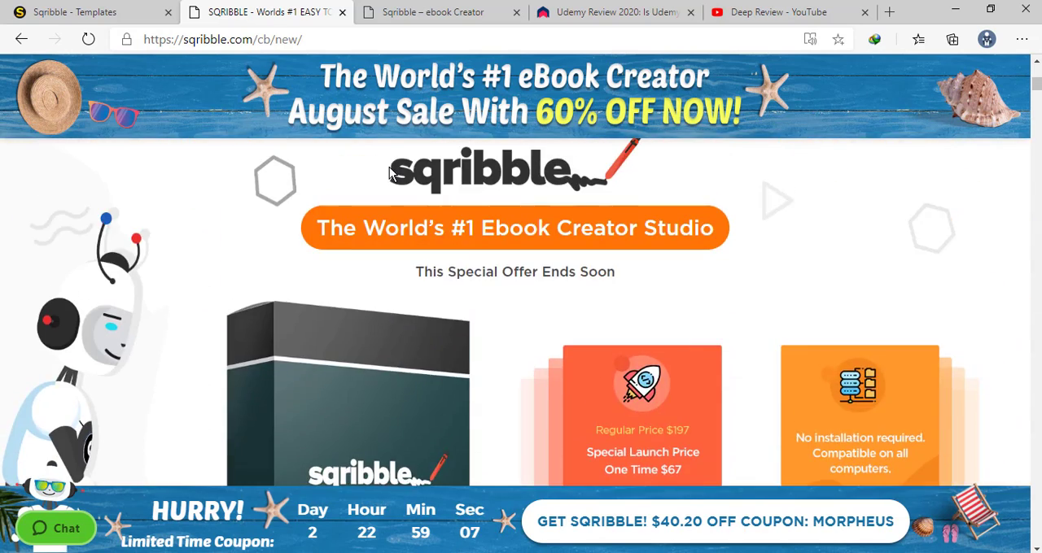
pyautogui.scroll(10, 389, 173)
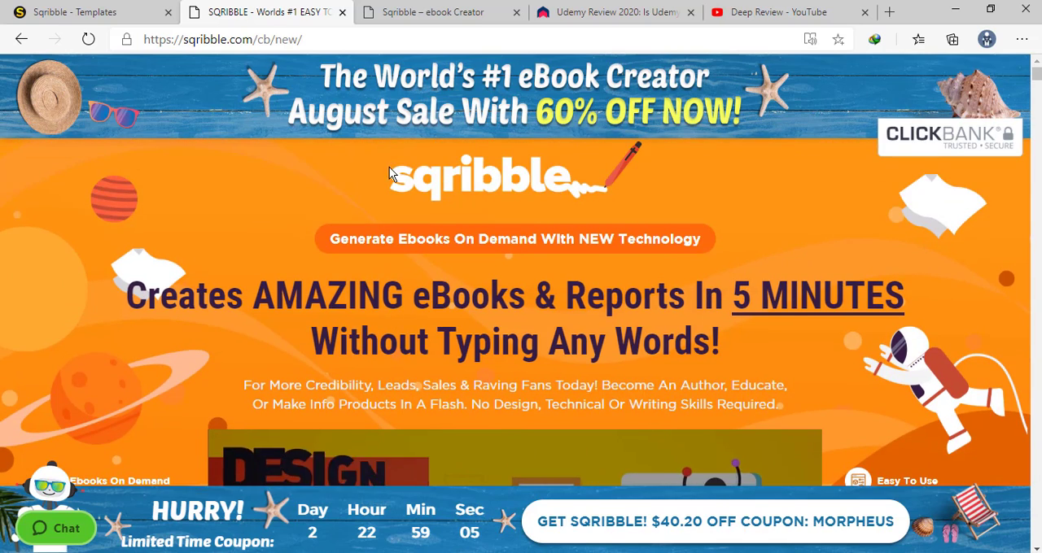
# Dismiss the video download overlay on the sales page's promo video
pyautogui.scroll(-1, 389, 167)
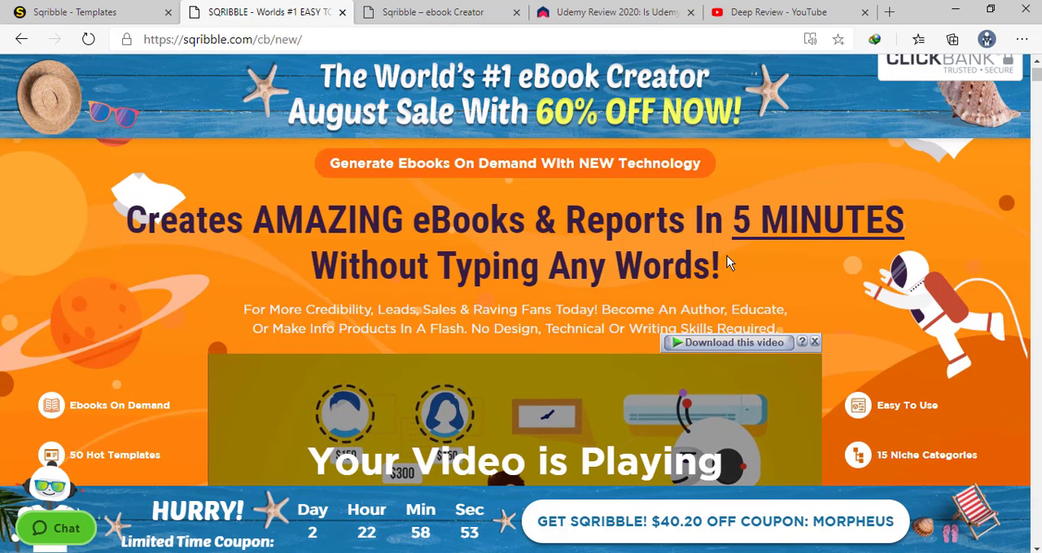
pyautogui.click(815, 343)
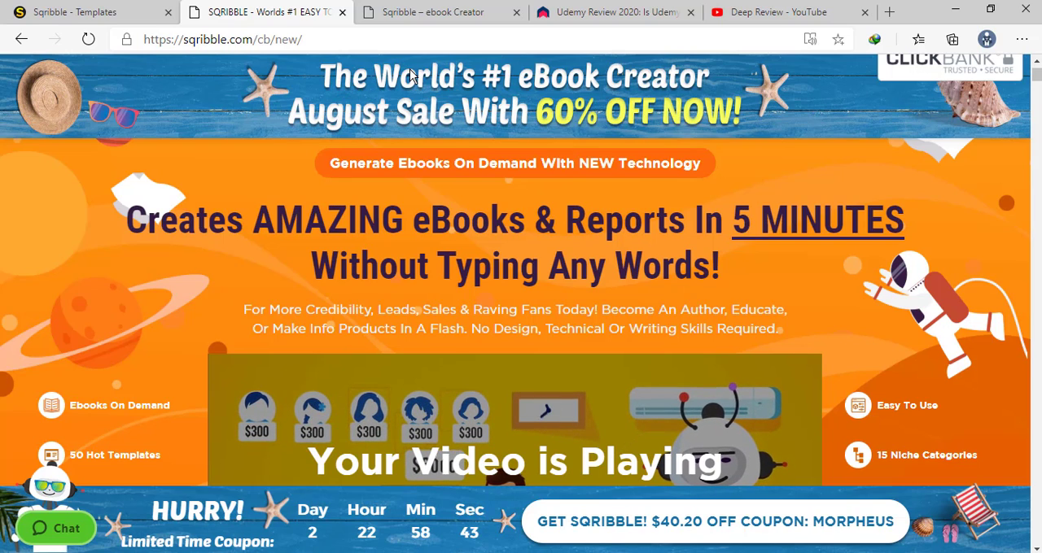
pyautogui.scroll(1, 806, 105)
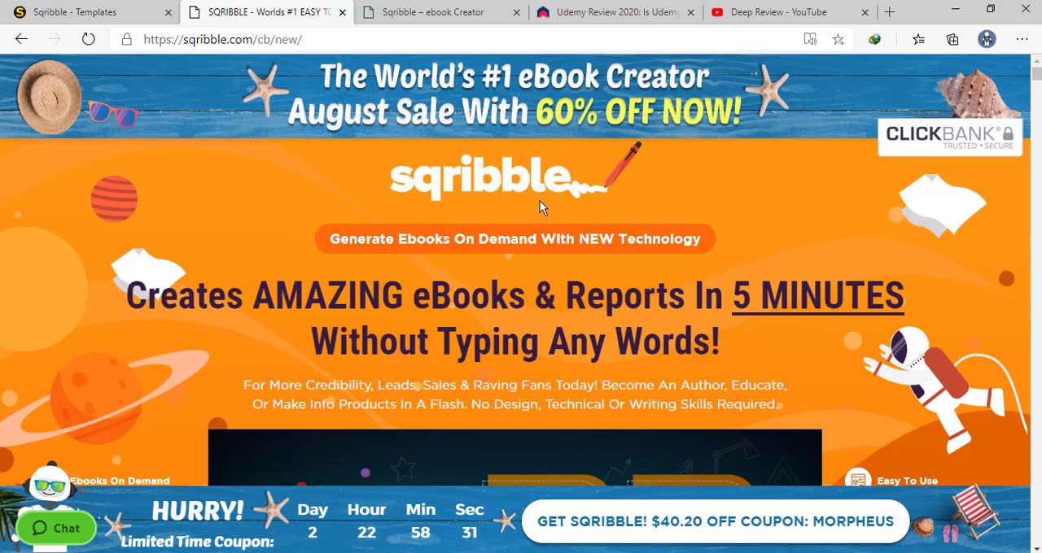
# Examine the sales page's headline, introductory text and promo video area
pyautogui.scroll(-2, 524, 207)
pyautogui.scroll(2, 524, 208)
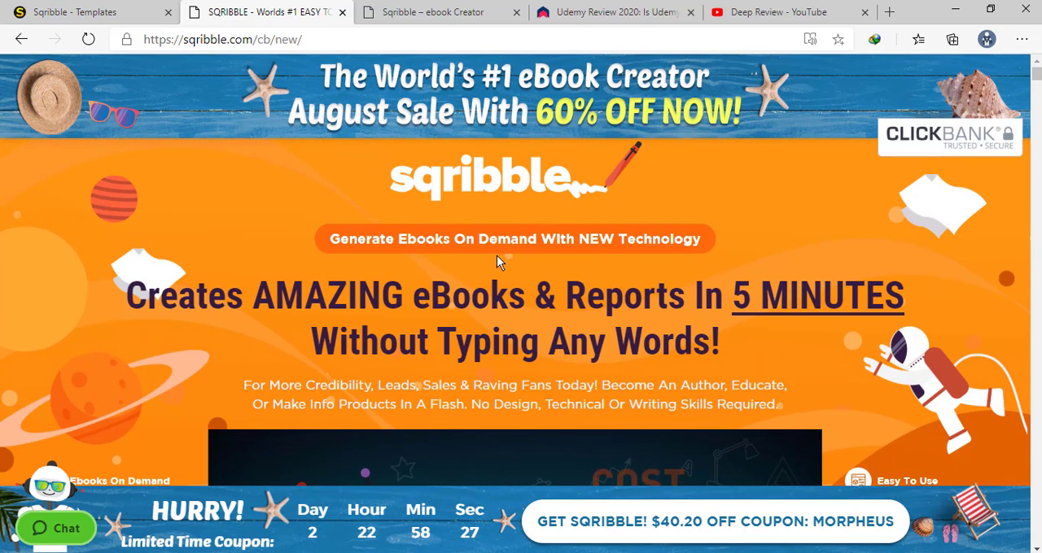
pyautogui.scroll(-3, 496, 261)
pyautogui.scroll(-3, 495, 263)
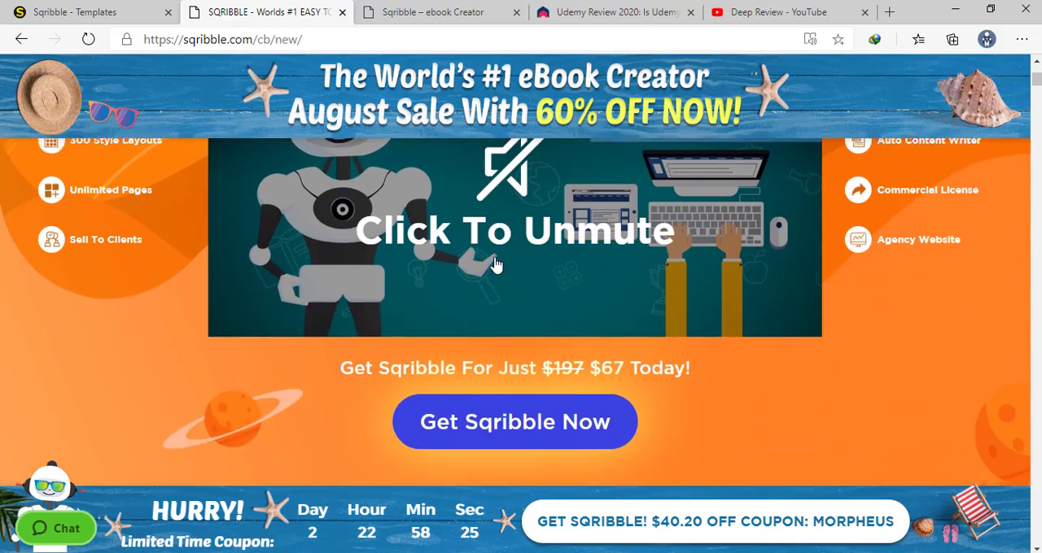
pyautogui.scroll(3, 494, 265)
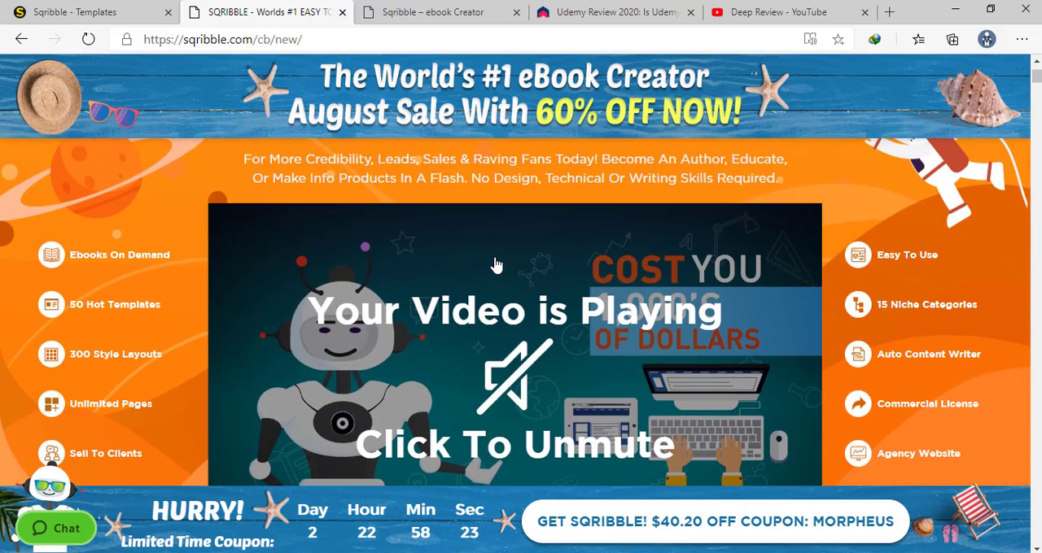
pyautogui.scroll(1, 495, 267)
pyautogui.scroll(-2, 494, 273)
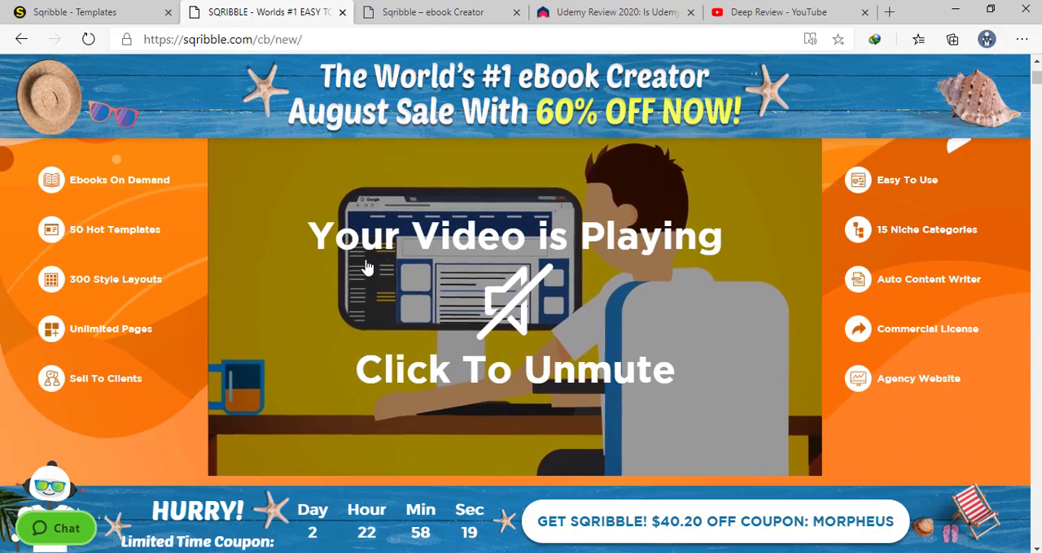
pyautogui.scroll(4, 366, 269)
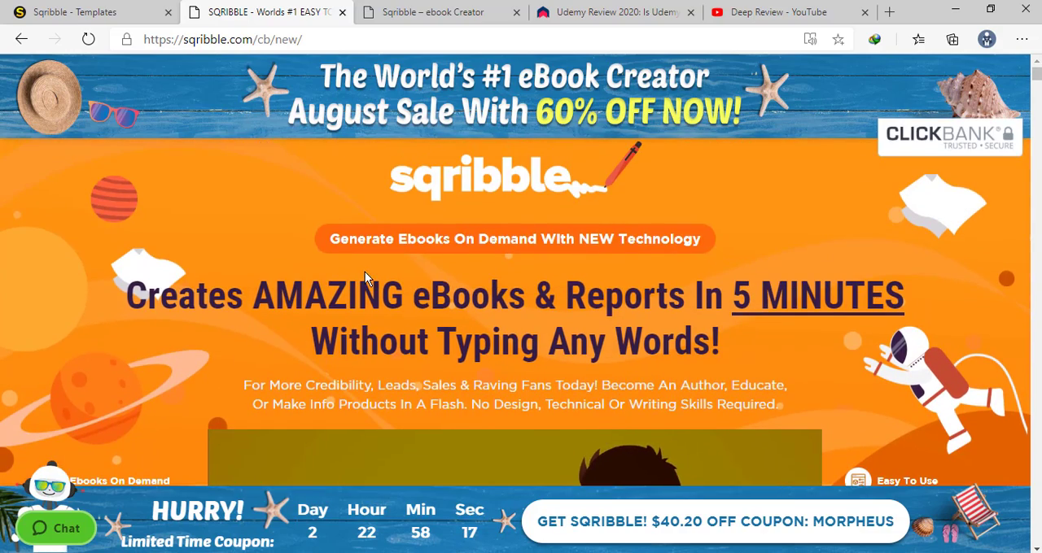
pyautogui.scroll(-3, 365, 272)
pyautogui.scroll(3, 365, 272)
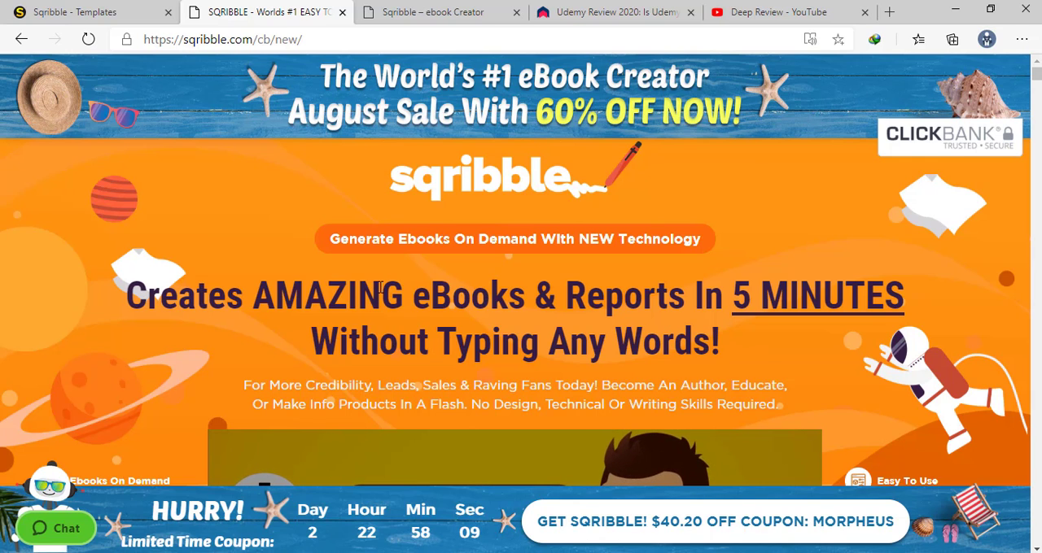
# Review the feature lists on both sides of the promo video, from Ebooks On Demand to Agency Website
pyautogui.scroll(-3, 366, 278)
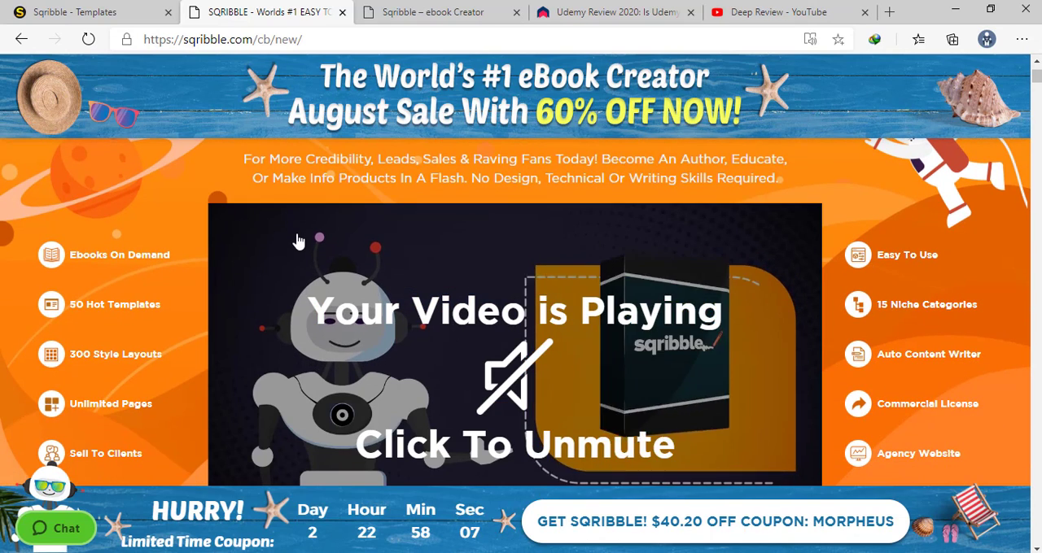
pyautogui.scroll(-1, 342, 244)
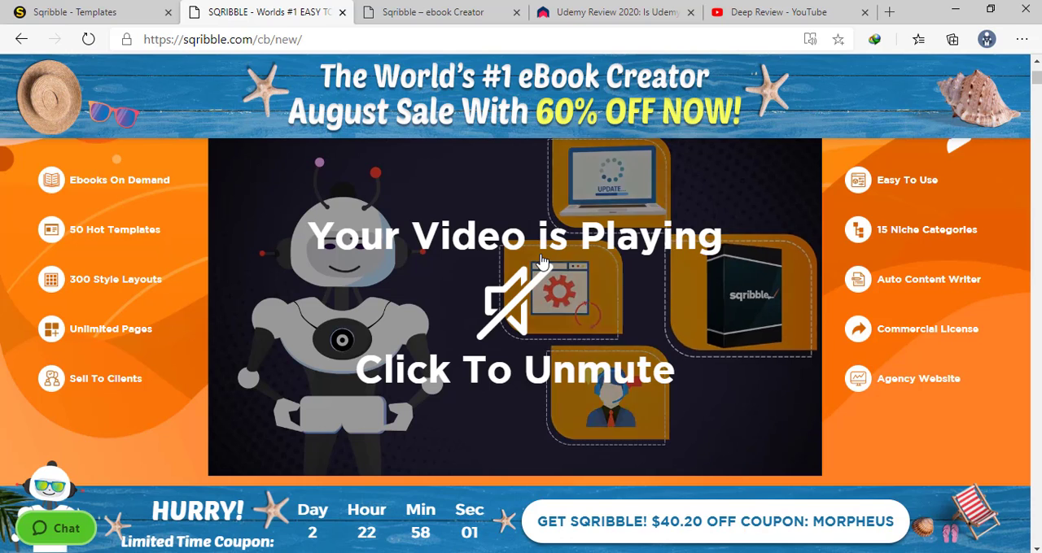
pyautogui.scroll(3, 499, 274)
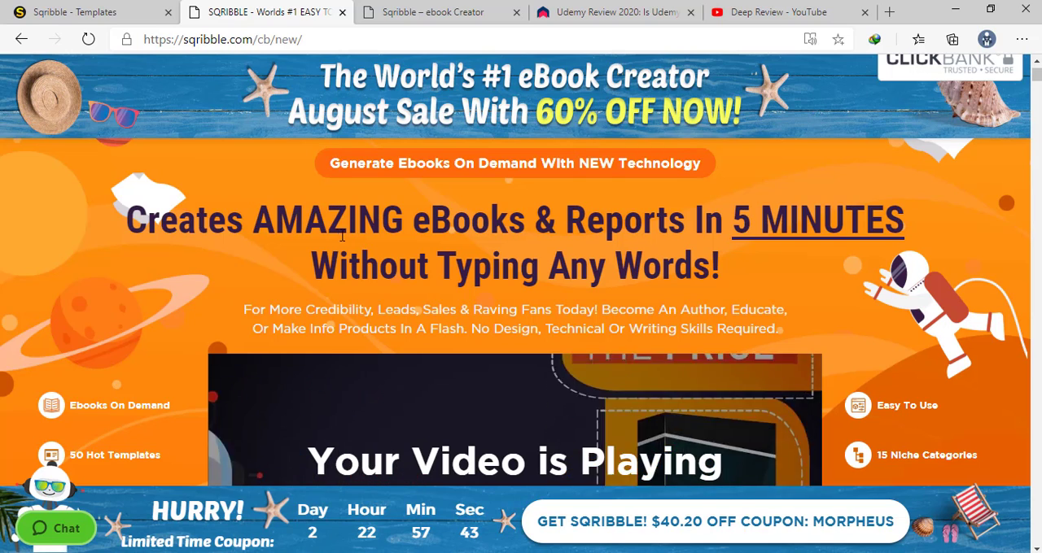
pyautogui.scroll(-3, 367, 259)
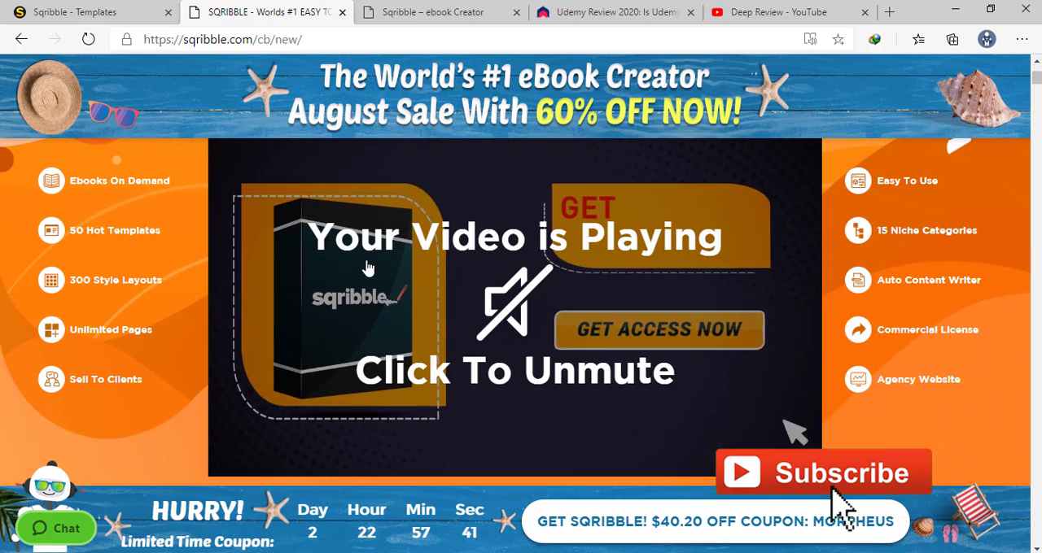
pyautogui.scroll(-1, 69, 181)
pyautogui.scroll(3, 72, 244)
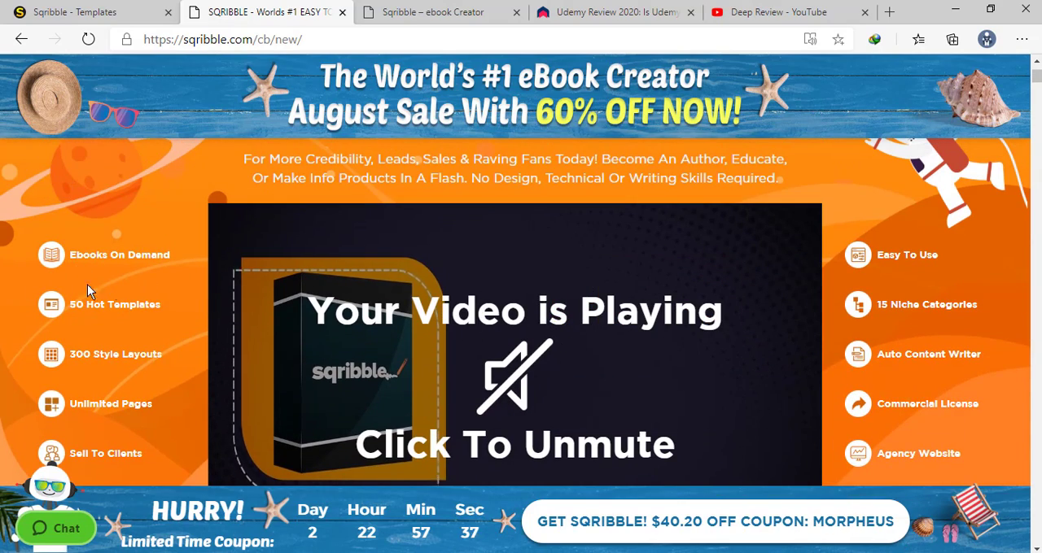
pyautogui.scroll(-2, 109, 303)
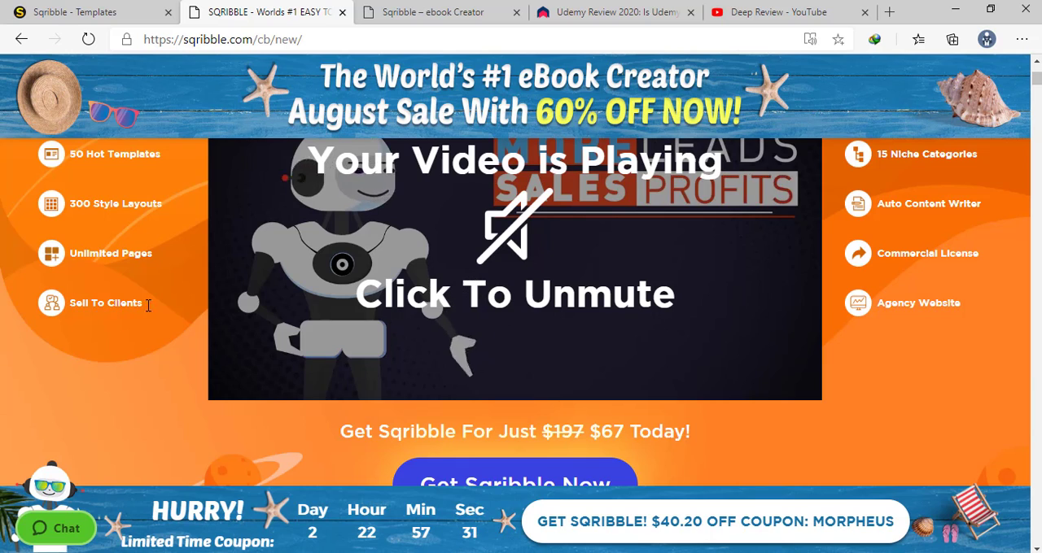
pyautogui.scroll(1, 574, 260)
pyautogui.scroll(1, 573, 261)
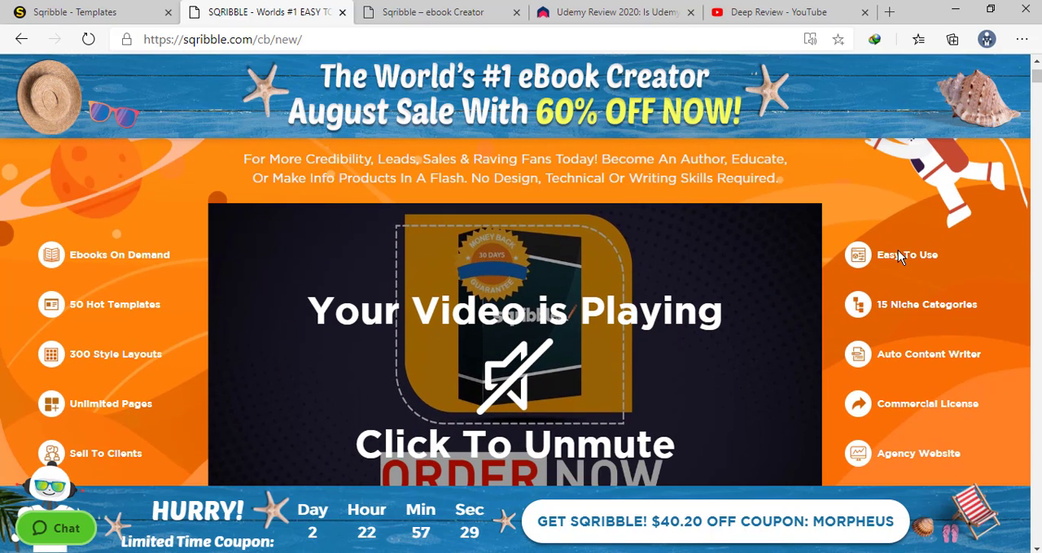
pyautogui.scroll(-1, 881, 266)
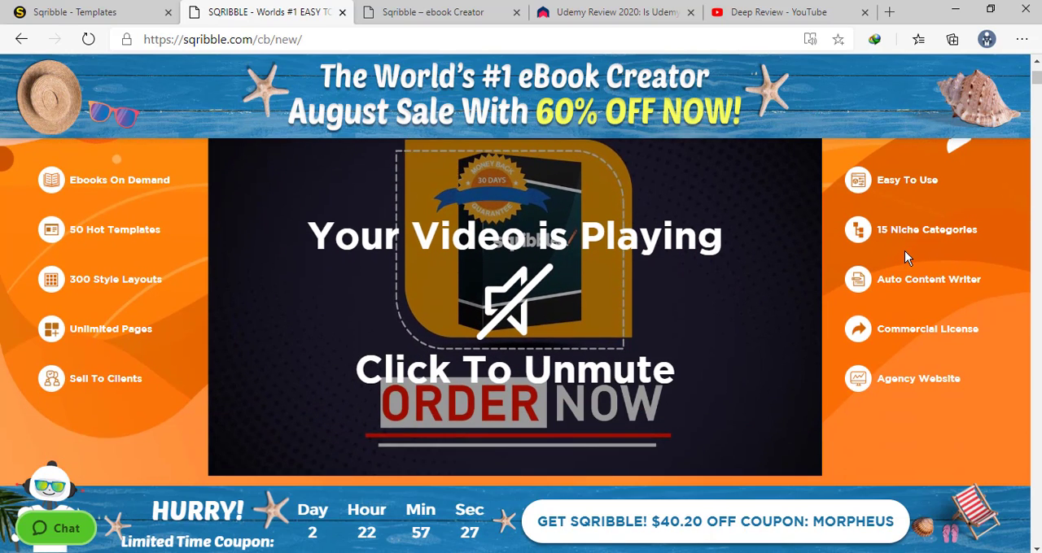
pyautogui.scroll(-1, 913, 243)
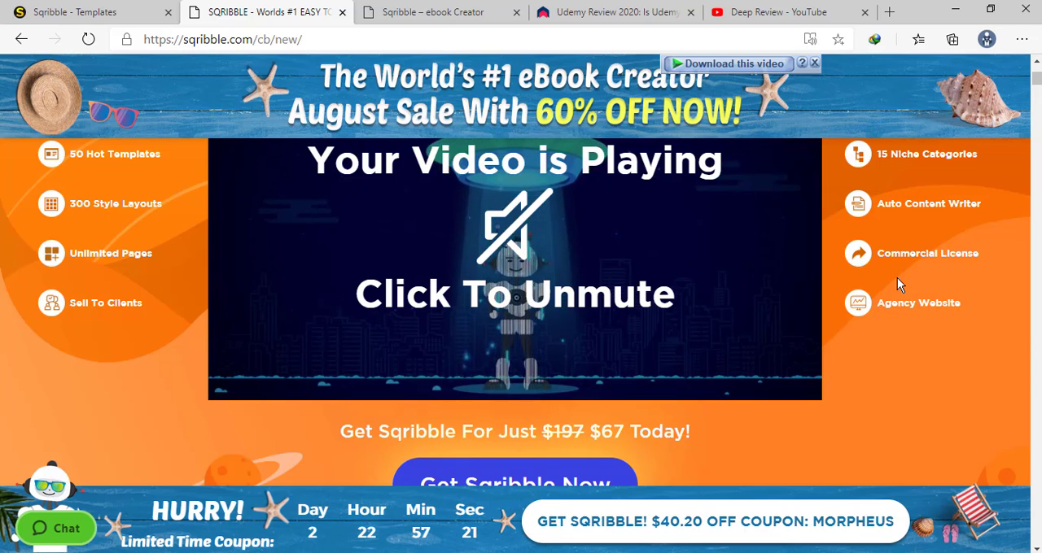
# Examine the price offer below the promo video and the launch price, payment and compatibility details beside the product box
pyautogui.scroll(-3, 900, 284)
pyautogui.scroll(1, 898, 279)
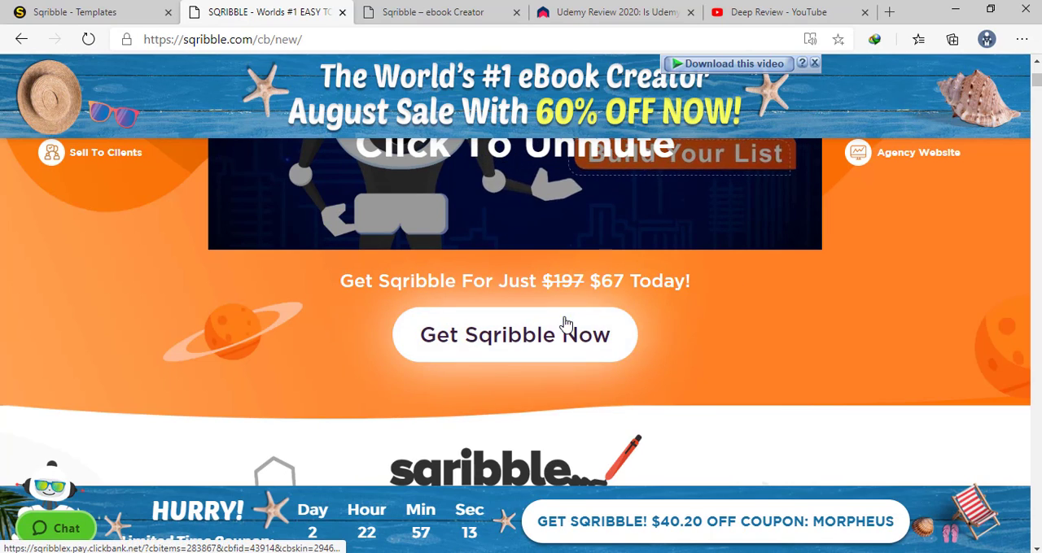
pyautogui.scroll(-2, 566, 320)
pyautogui.scroll(2, 565, 320)
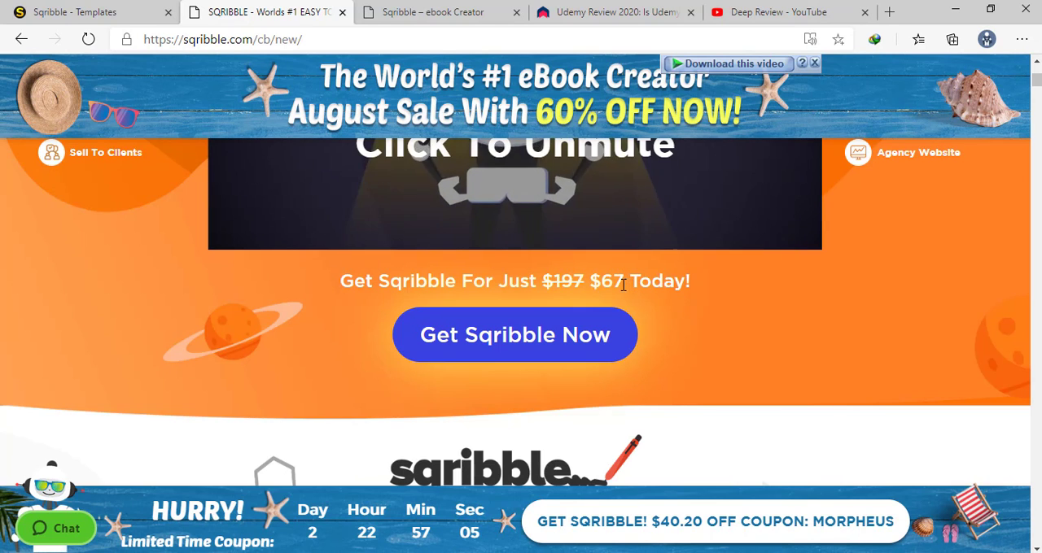
pyautogui.scroll(-8, 628, 284)
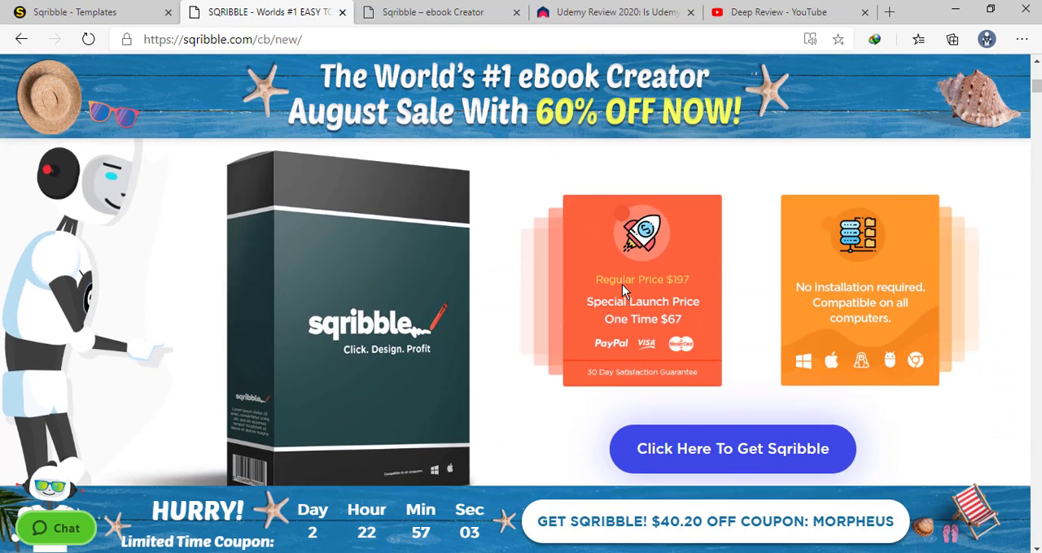
pyautogui.scroll(-1, 622, 291)
pyautogui.scroll(1, 622, 290)
pyautogui.scroll(-1, 621, 286)
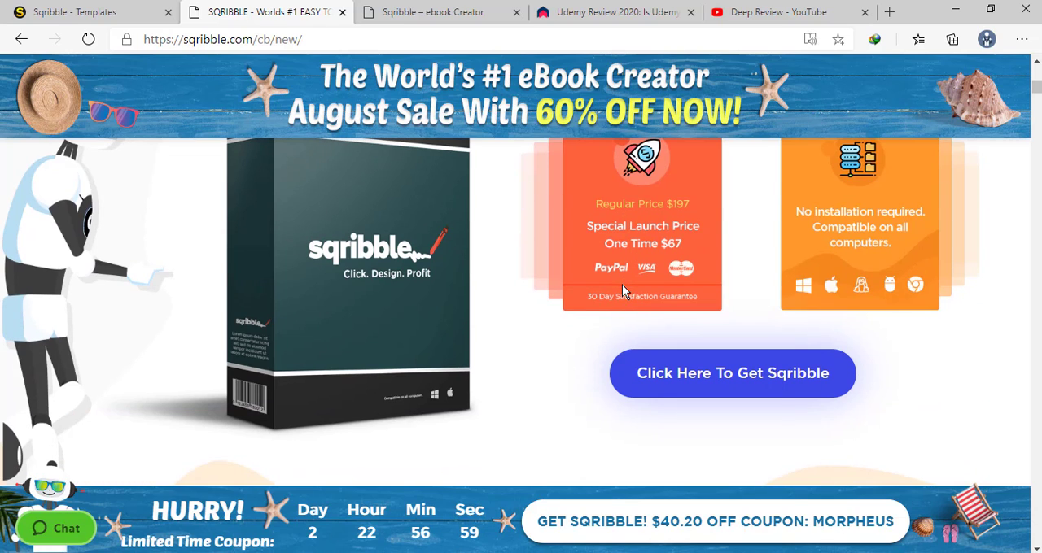
pyautogui.scroll(1, 514, 272)
# Review the Incredible Sqribble Benefits section, including Instant Content, Commercial License and Agency Website
pyautogui.scroll(-3, 488, 281)
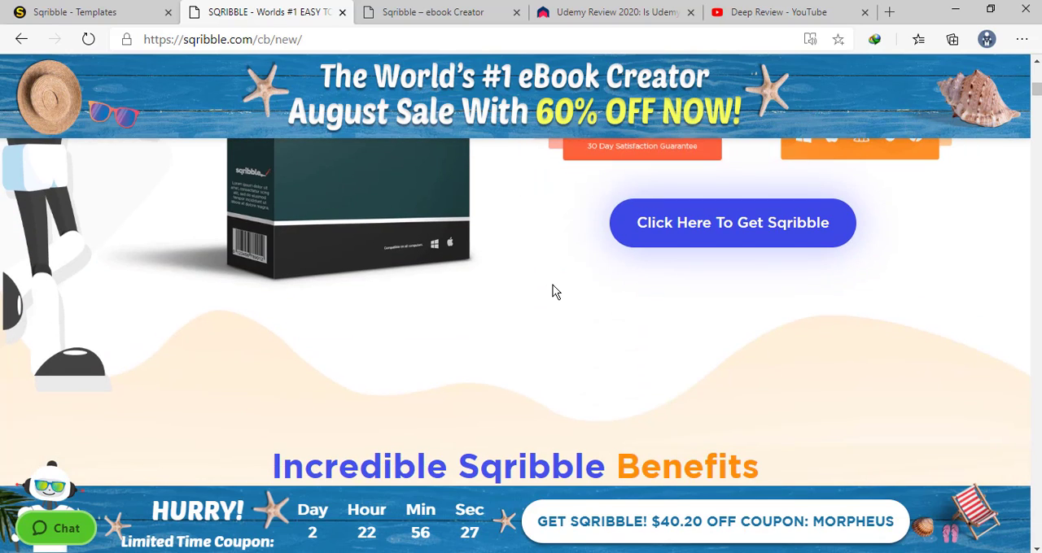
pyautogui.scroll(-3, 551, 290)
pyautogui.scroll(-7, 553, 290)
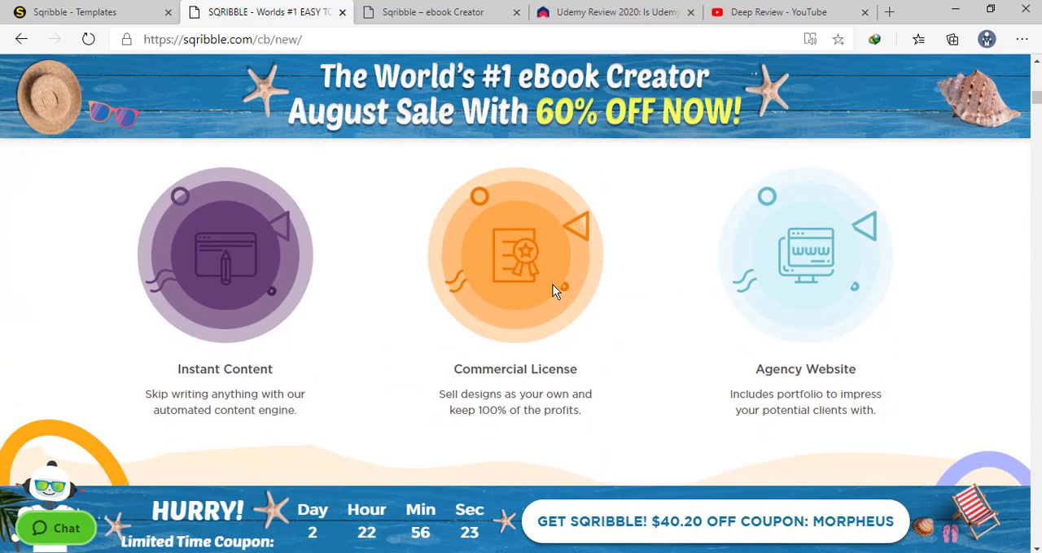
# Review the Amazing Sqribble Demo video section and the "Just click, design and publish" statement below it
pyautogui.scroll(-3, 553, 291)
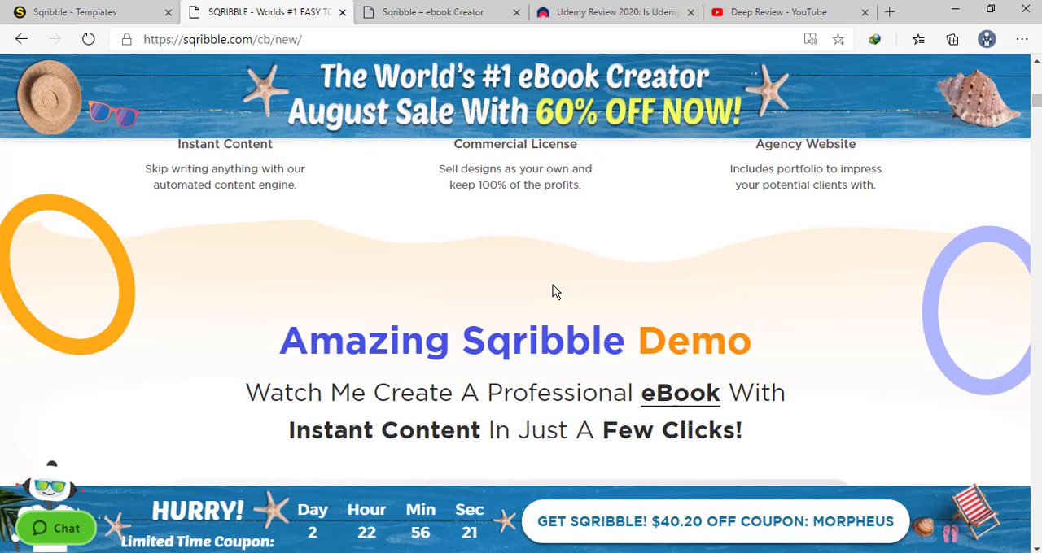
pyautogui.scroll(-7, 553, 291)
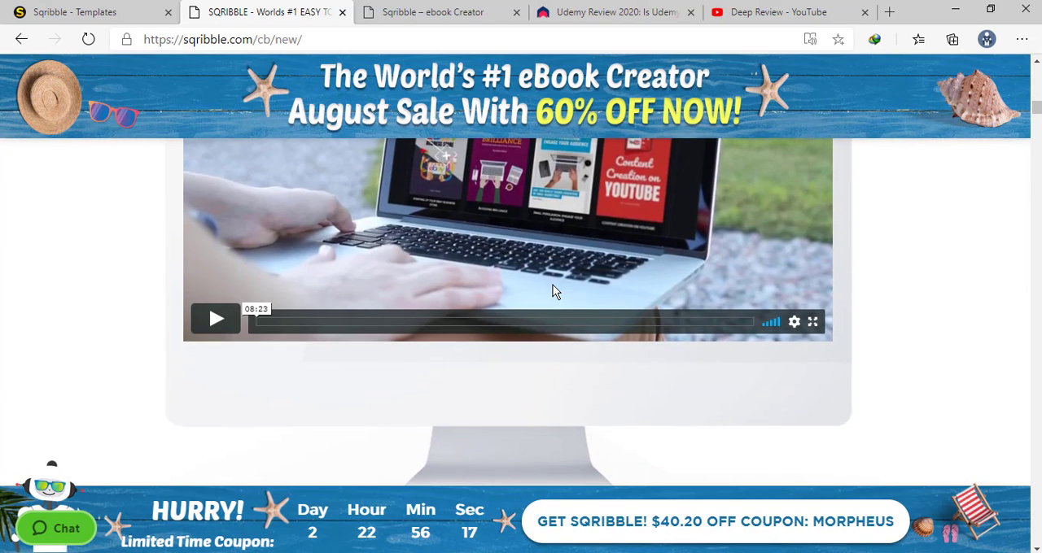
pyautogui.scroll(-6, 553, 291)
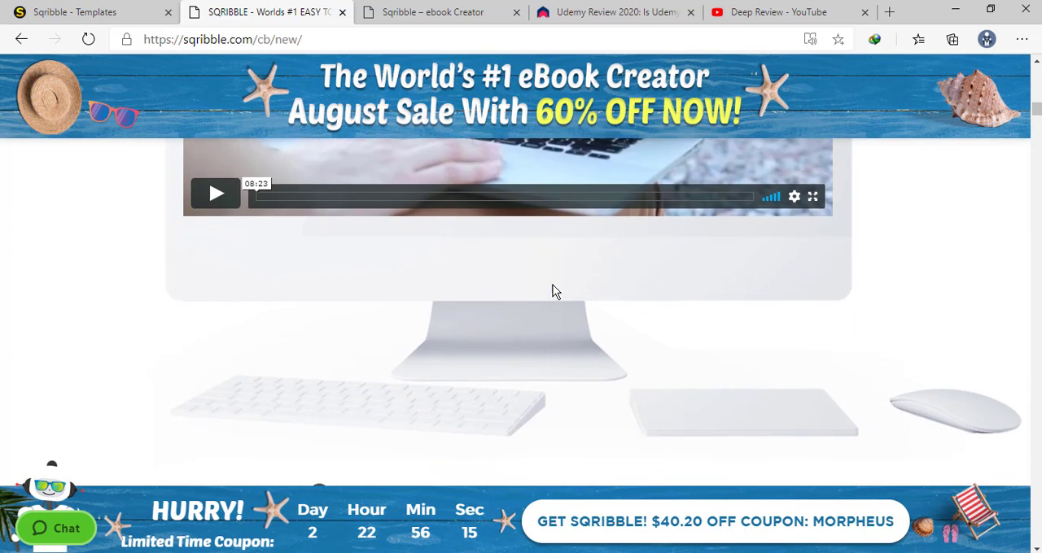
pyautogui.scroll(-5, 553, 291)
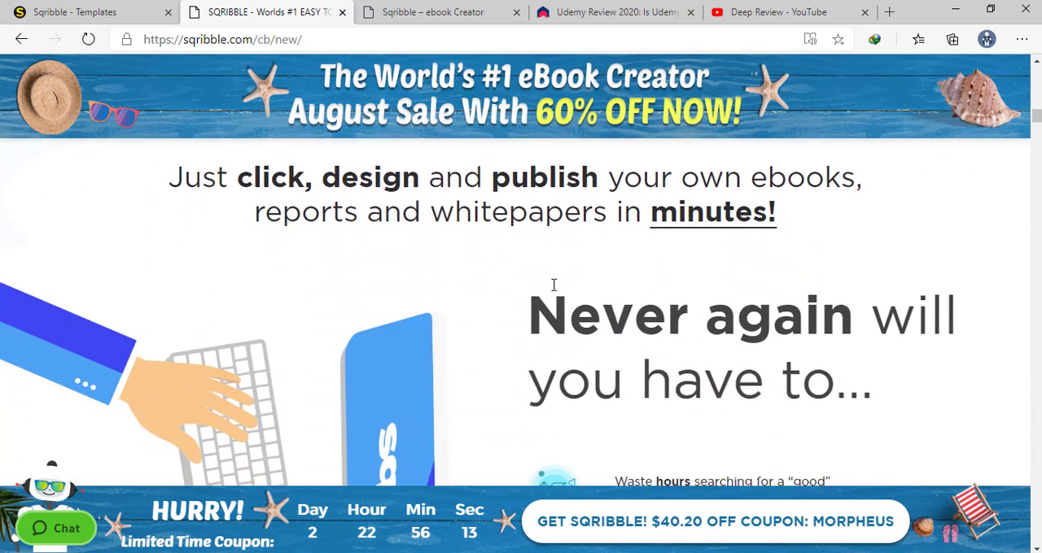
pyautogui.scroll(3, 553, 286)
pyautogui.scroll(-1, 553, 291)
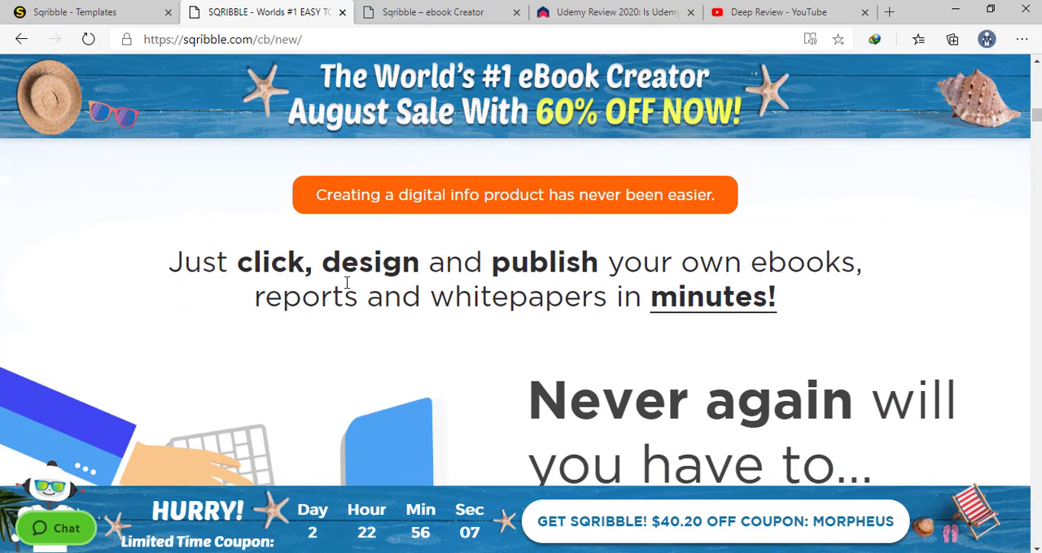
# Read the "Never again will you have to..." list, from searching for a designer to hiring a freelance writer and getting frustrated
pyautogui.scroll(-4, 347, 283)
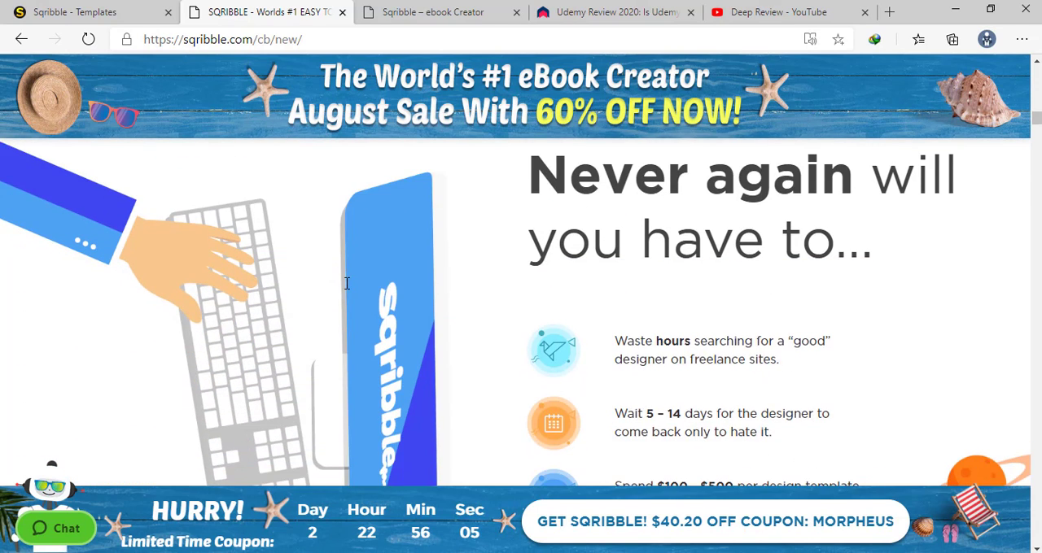
pyautogui.scroll(1, 347, 289)
pyautogui.scroll(-1, 346, 288)
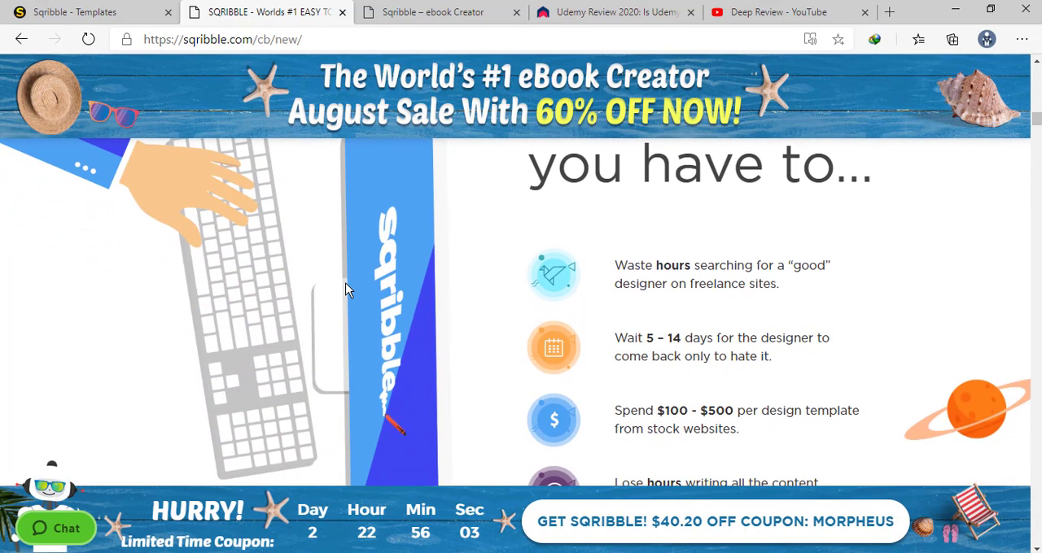
pyautogui.scroll(-2, 705, 281)
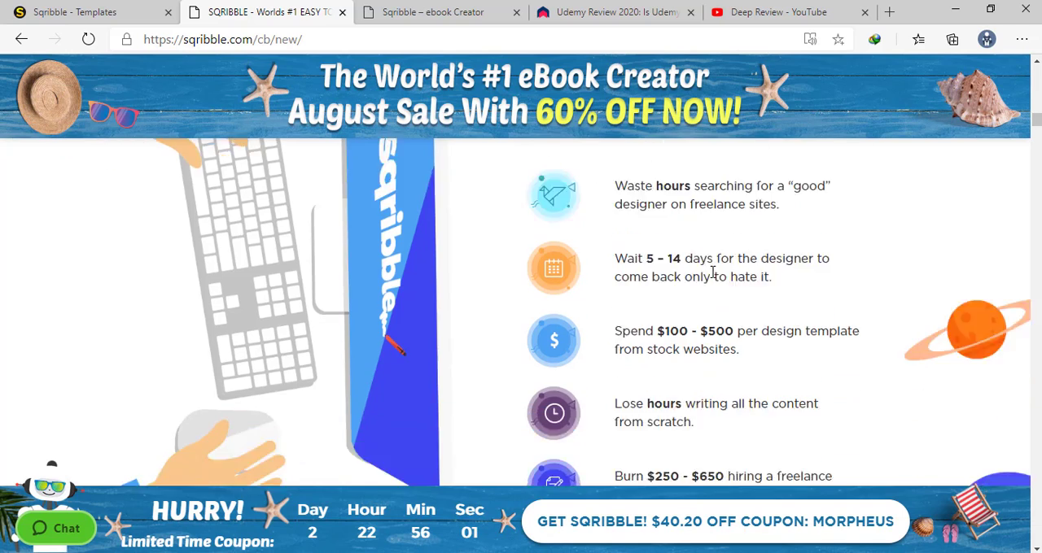
pyautogui.scroll(2, 708, 281)
pyautogui.scroll(-1, 651, 279)
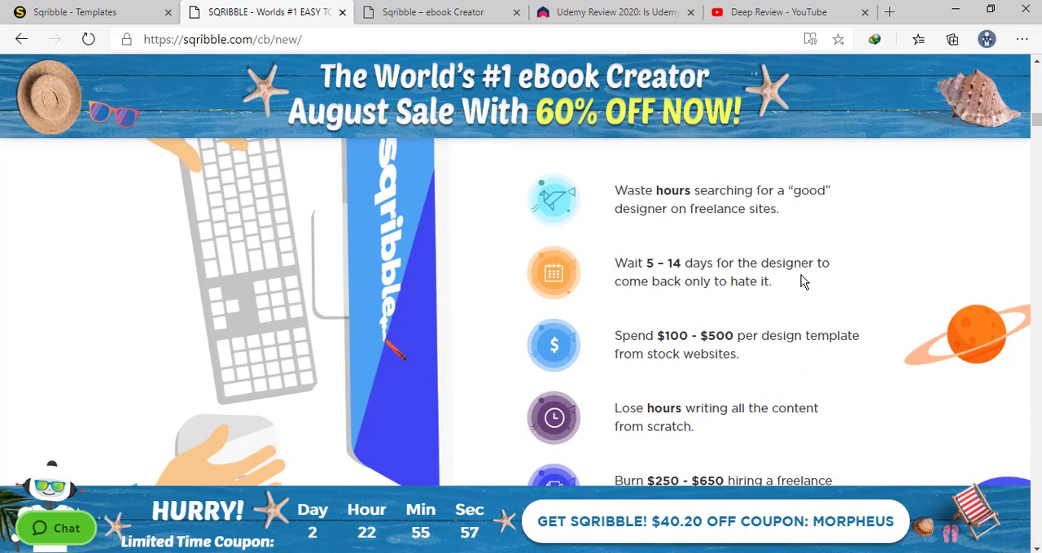
pyautogui.scroll(-2, 774, 283)
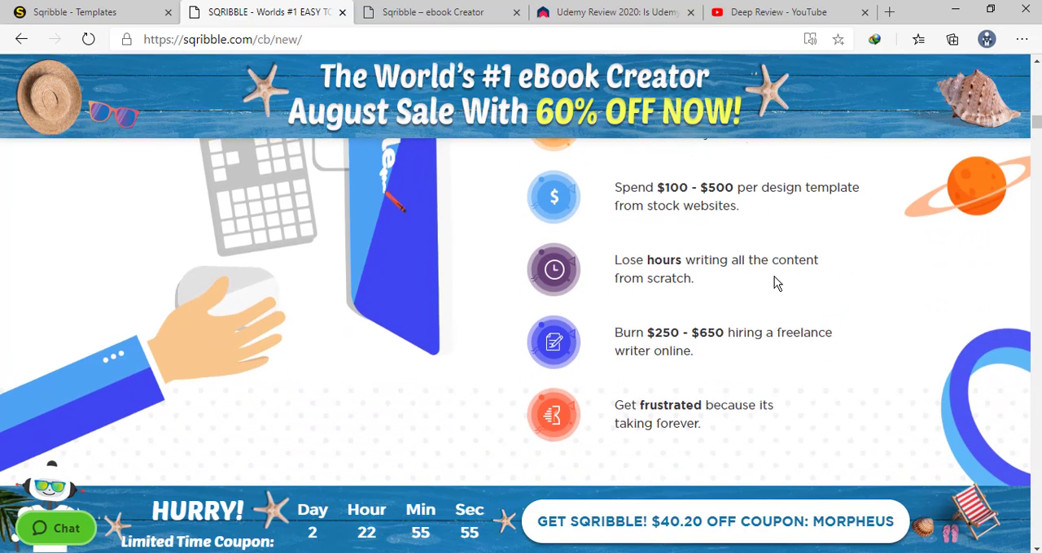
pyautogui.scroll(-4, 775, 283)
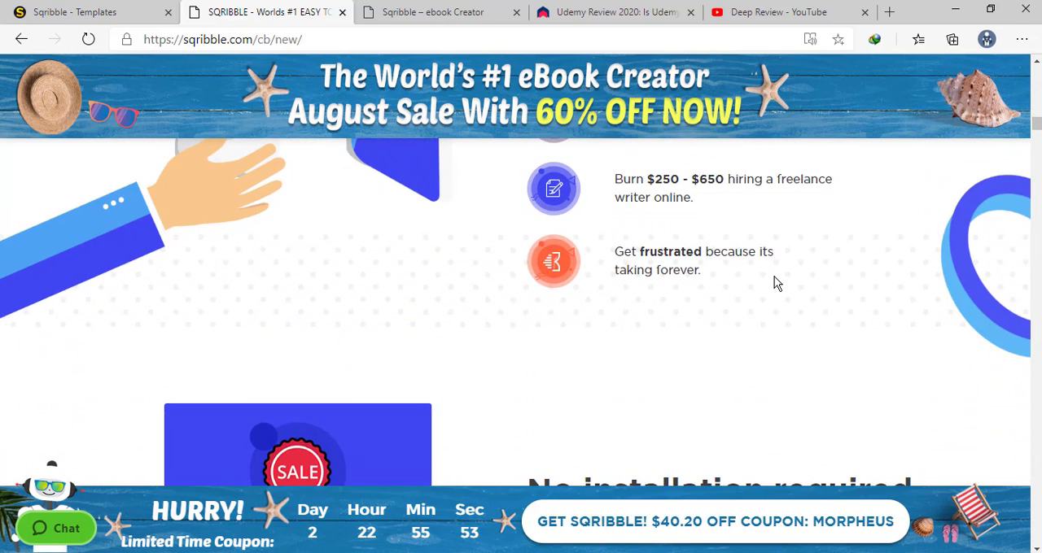
# Examine the second launch price box with its payment options and the note on installation and computer compatibility
pyautogui.scroll(-2, 775, 282)
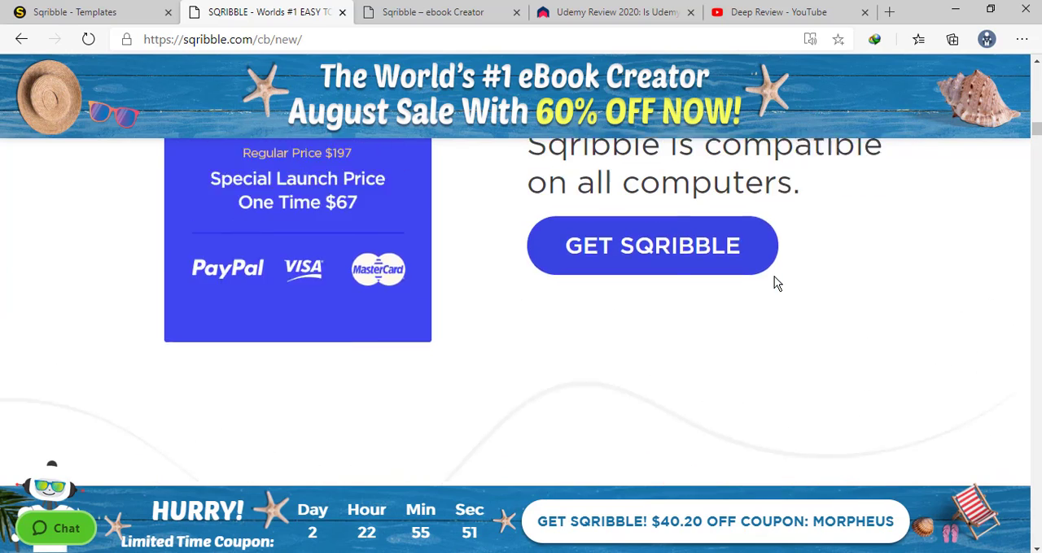
pyautogui.scroll(2, 775, 282)
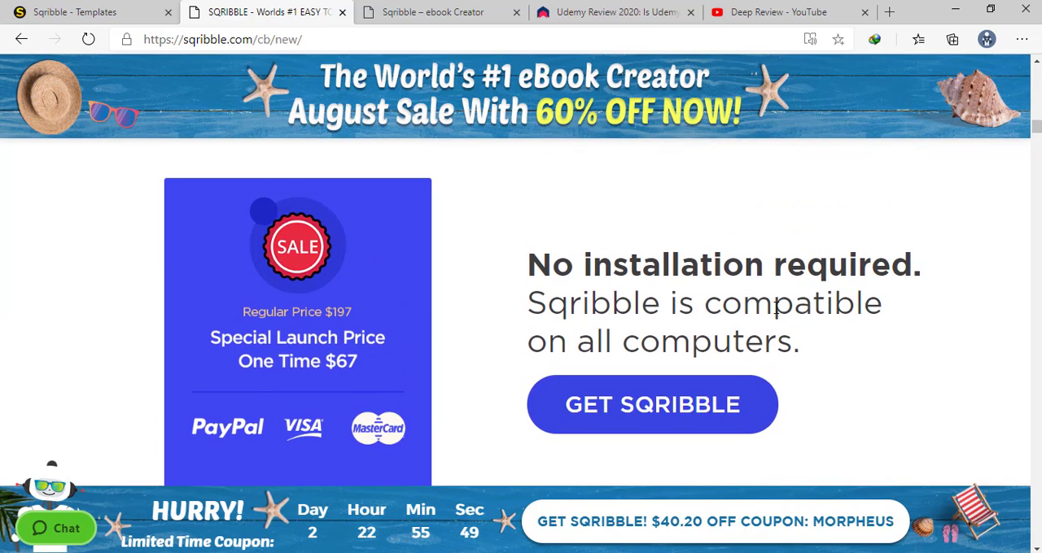
pyautogui.scroll(-7, 681, 335)
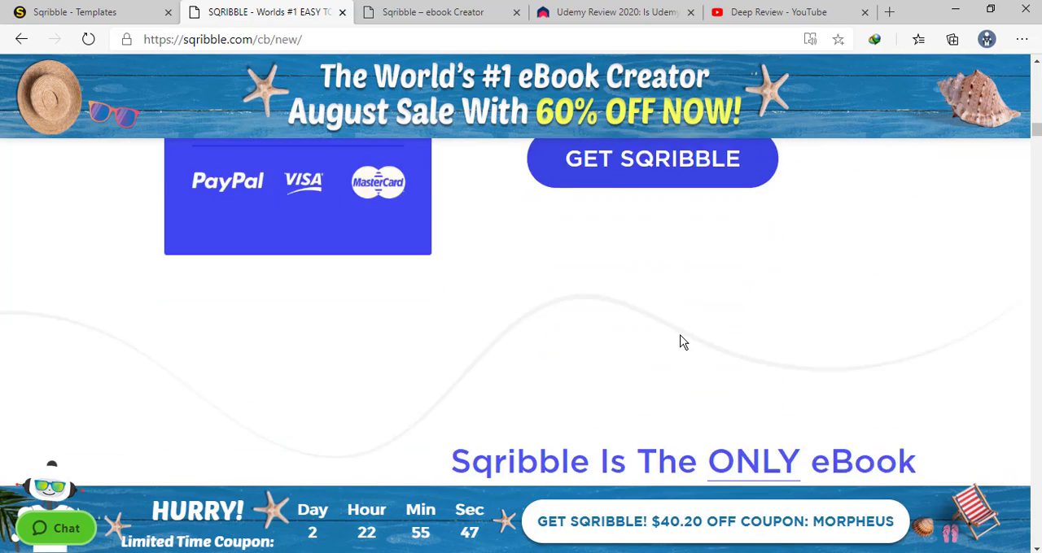
pyautogui.scroll(-2, 682, 342)
# Return to the Sqribble Templates Gallery and look through its covers, from internet marketing to sport, travel and language titles
pyautogui.click(70, 11)
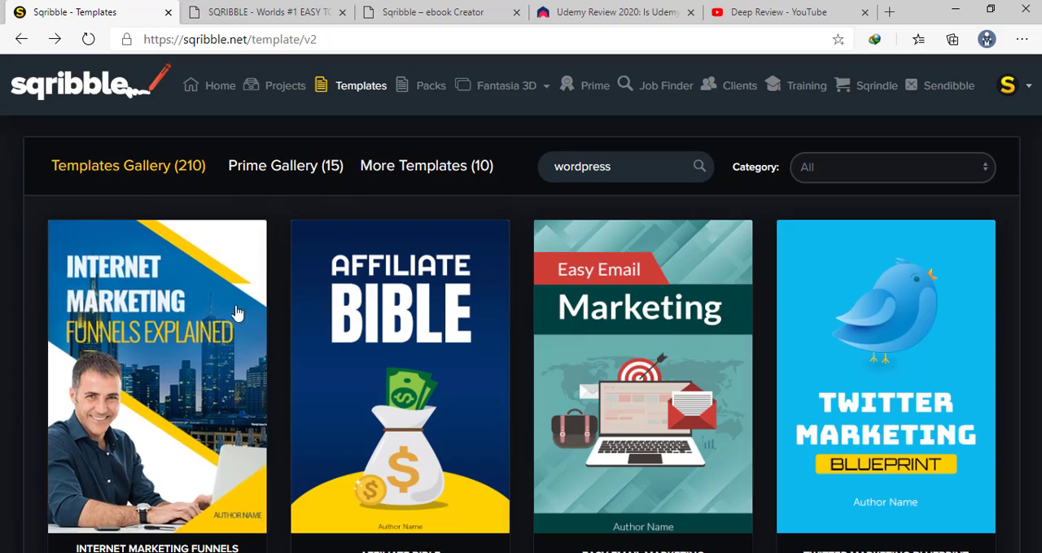
pyautogui.scroll(-10, 279, 293)
pyautogui.scroll(-20, 279, 293)
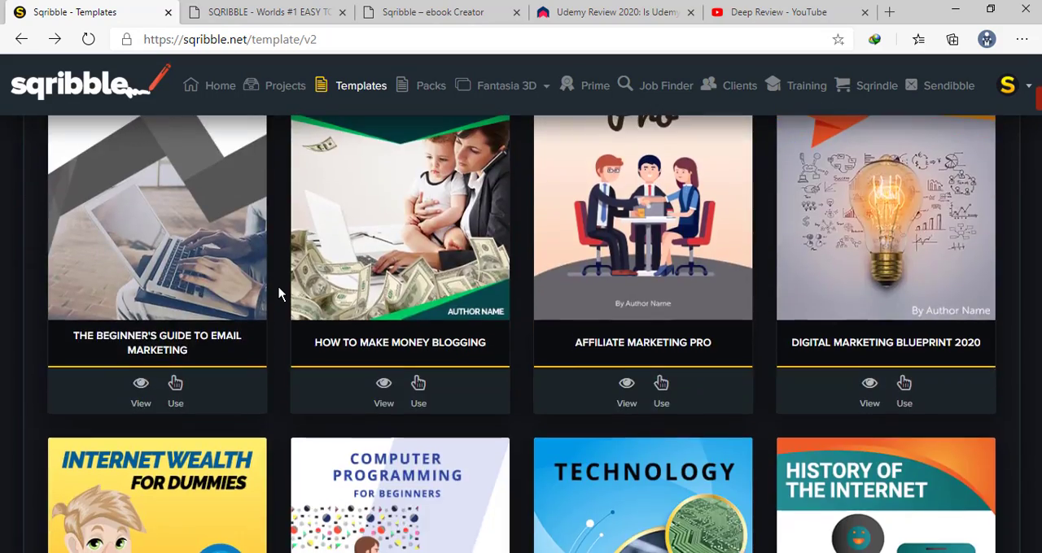
pyautogui.scroll(-20, 279, 293)
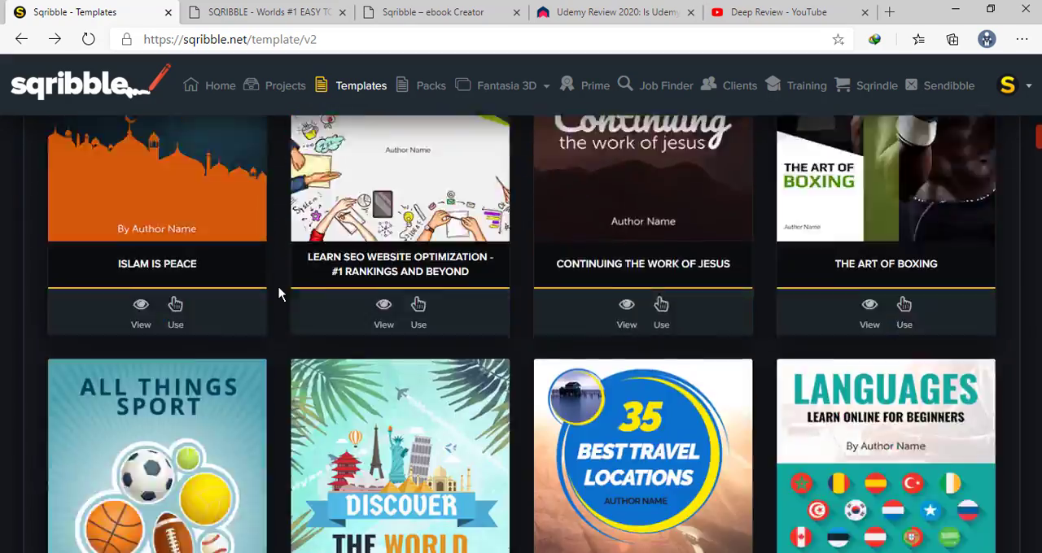
pyautogui.scroll(7, 279, 293)
pyautogui.scroll(20, 279, 293)
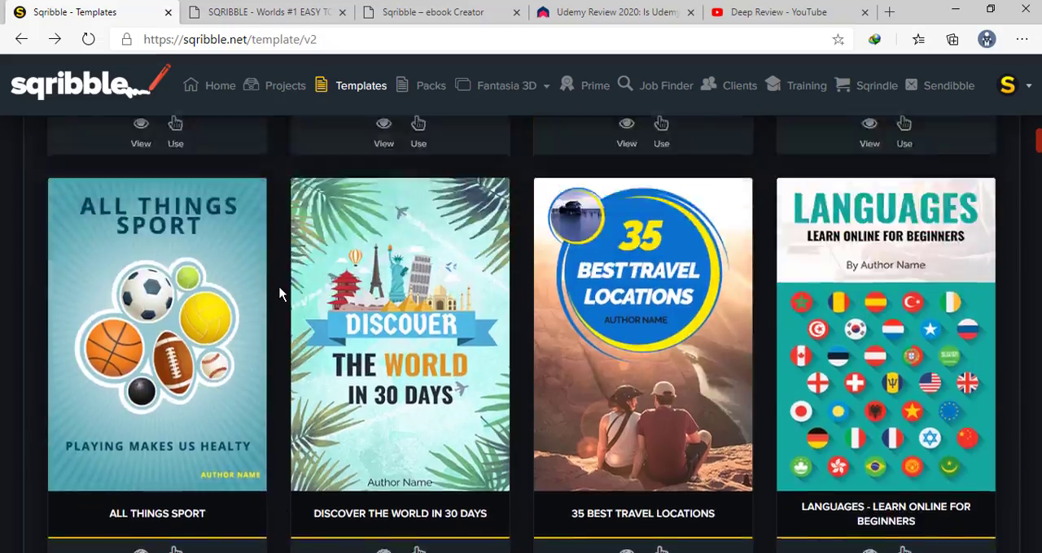
pyautogui.scroll(15, 279, 293)
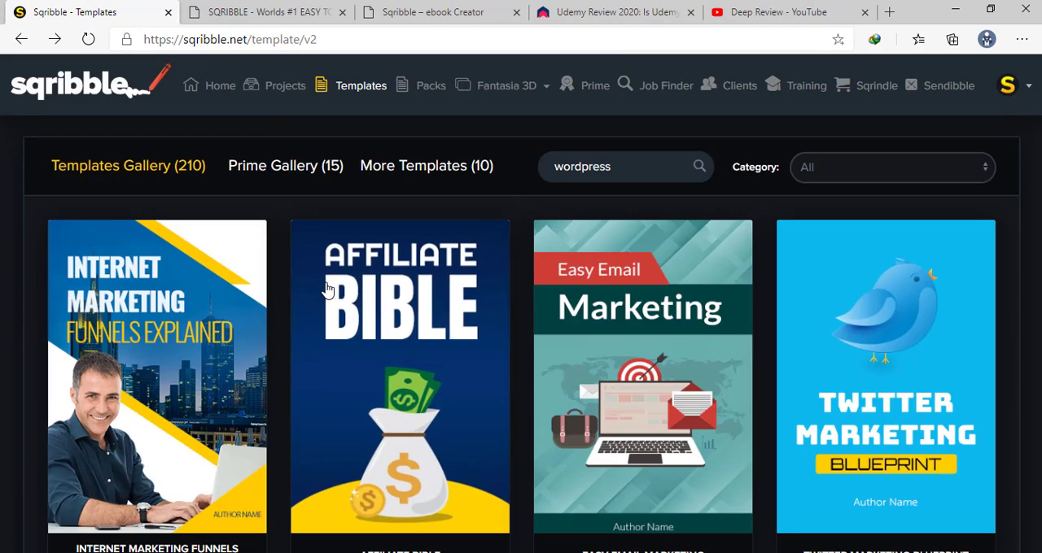
pyautogui.scroll(-5, 323, 291)
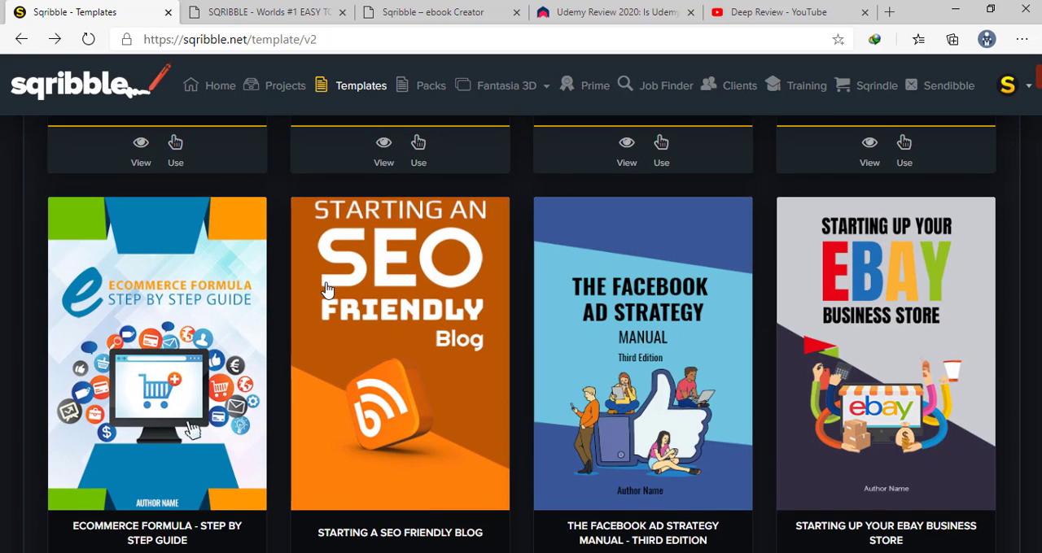
pyautogui.scroll(5, 325, 289)
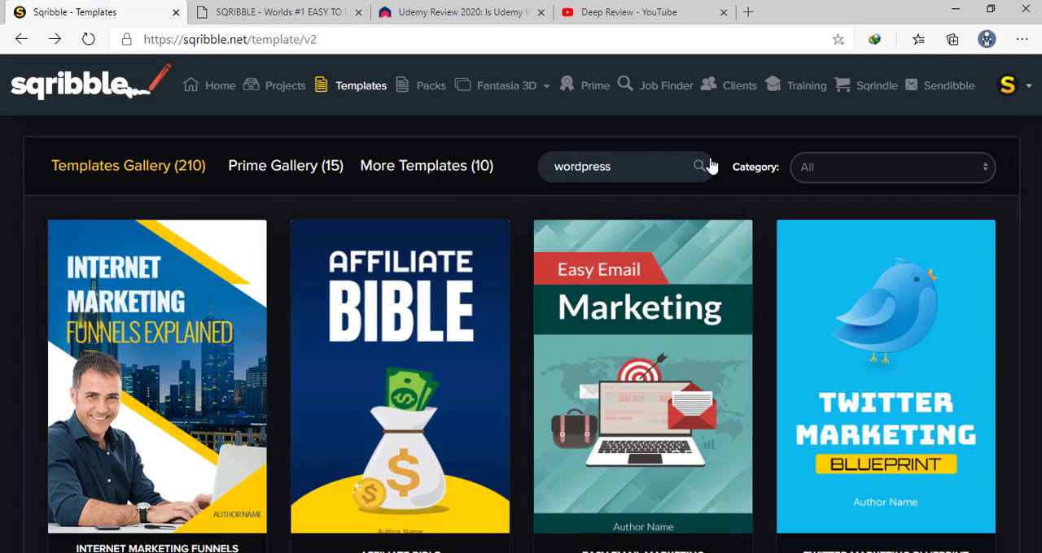
# Clear the template search term and look over the ecommerce, blogging, marketing and religious templates in the gallery
pyautogui.doubleClick(615, 173)
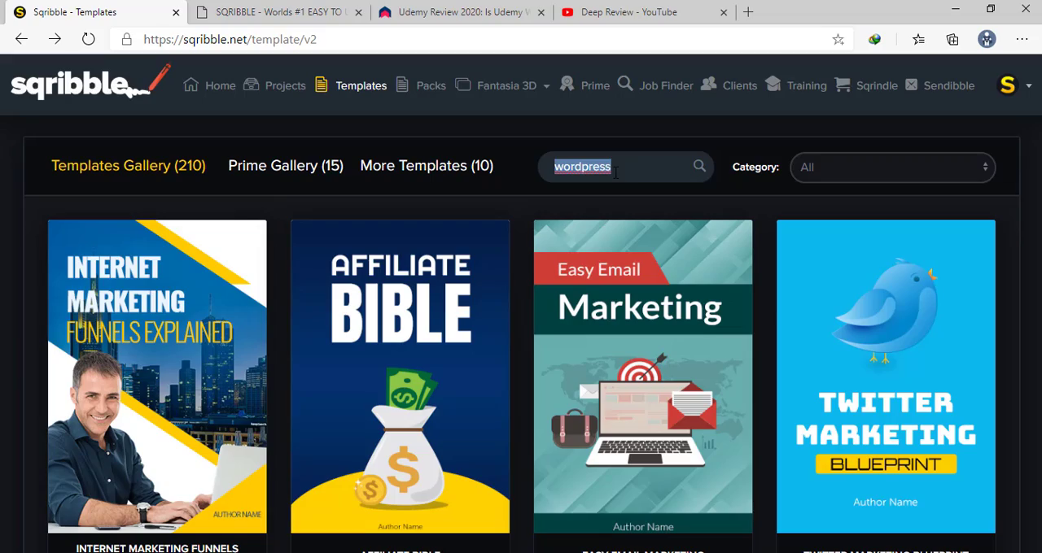
pyautogui.press('BackSpace')
pyautogui.scroll(-10, 534, 264)
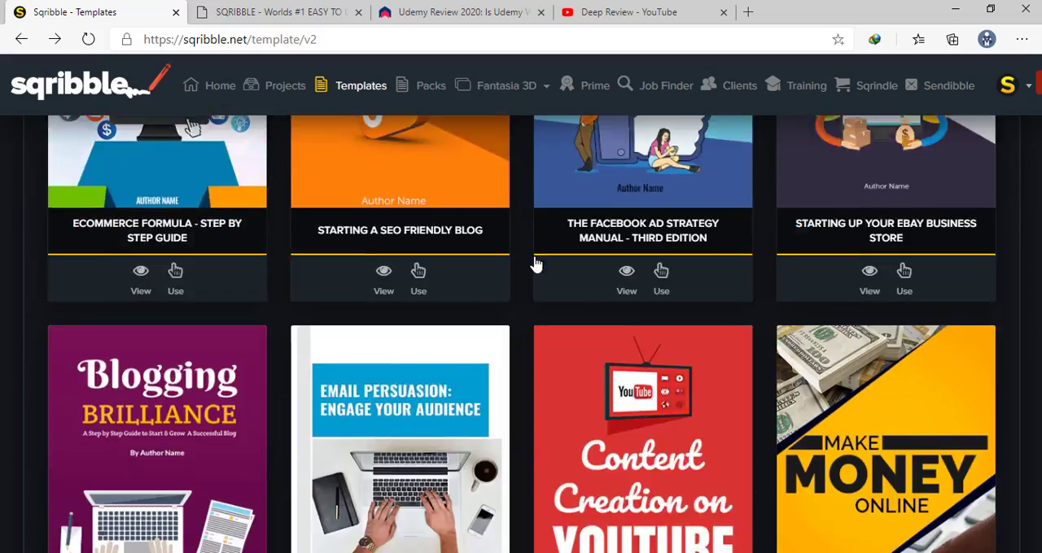
pyautogui.scroll(3, 535, 265)
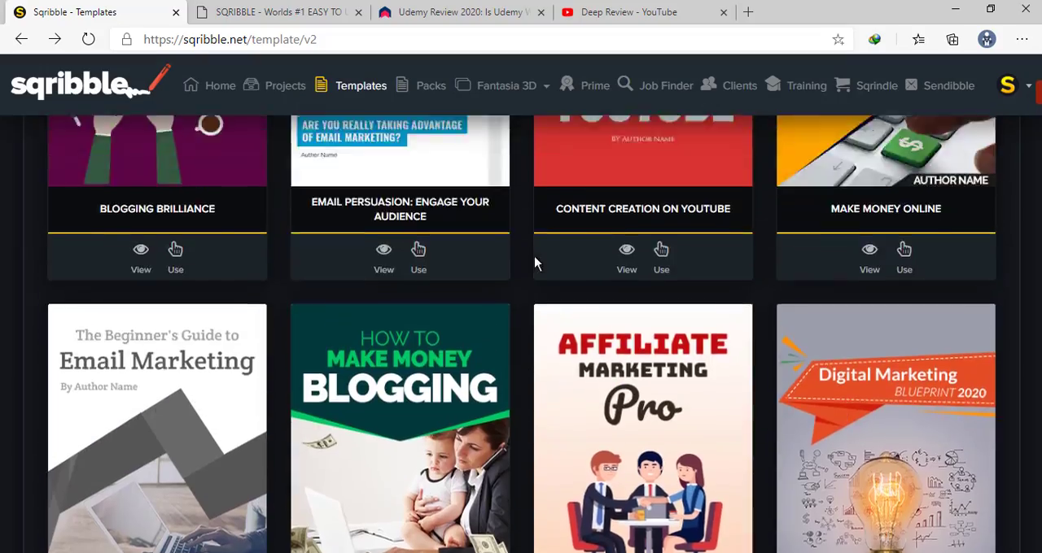
pyautogui.scroll(-9, 534, 265)
pyautogui.scroll(-8, 535, 265)
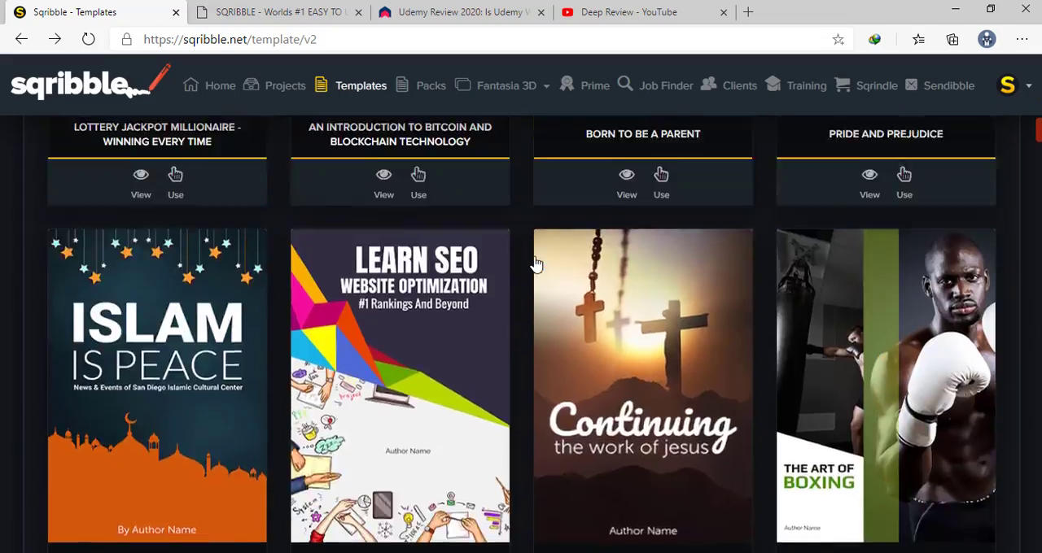
pyautogui.scroll(10, 534, 264)
pyautogui.scroll(15, 535, 265)
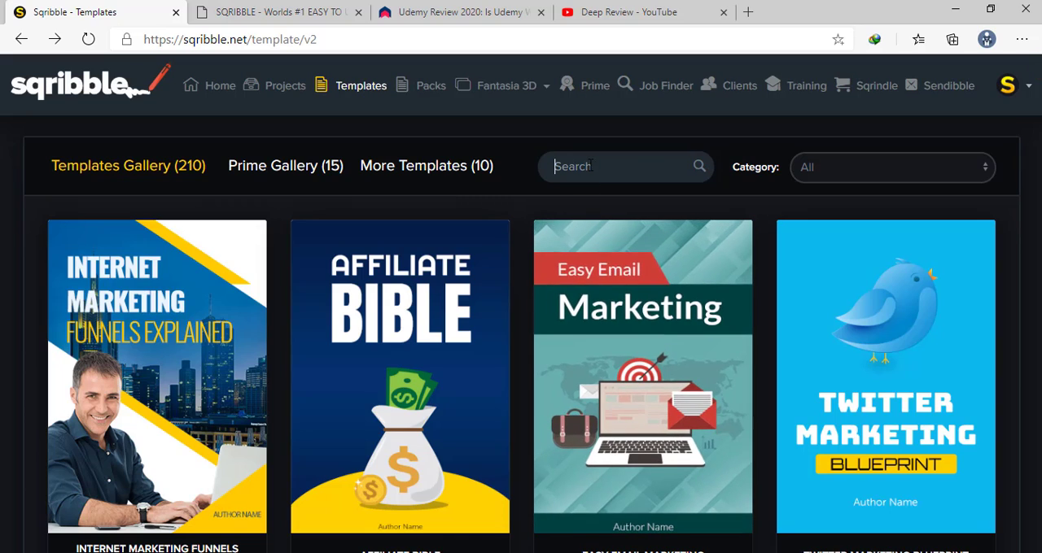
# Search the template gallery for "wordpress"
pyautogui.click(591, 166)
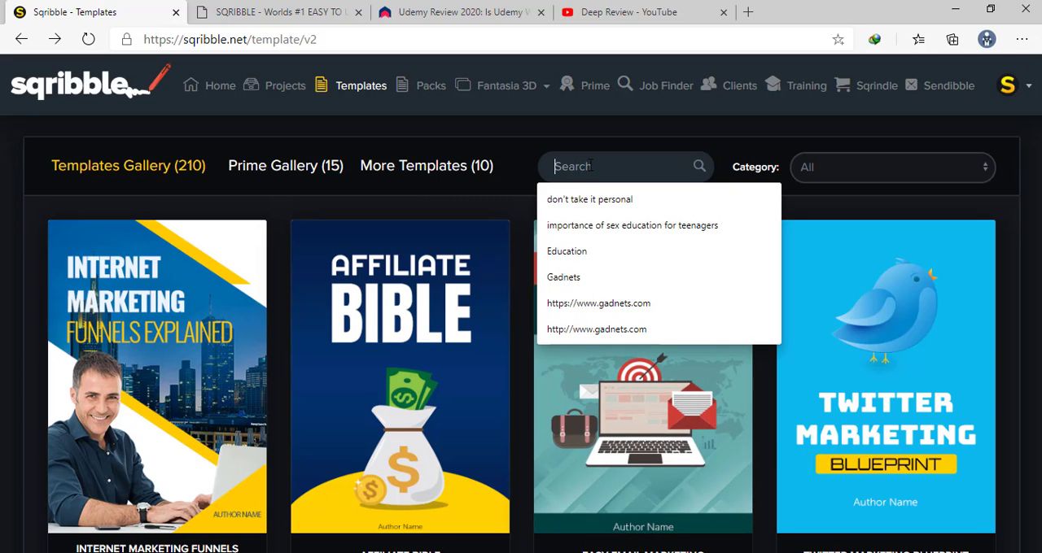
pyautogui.write('word')
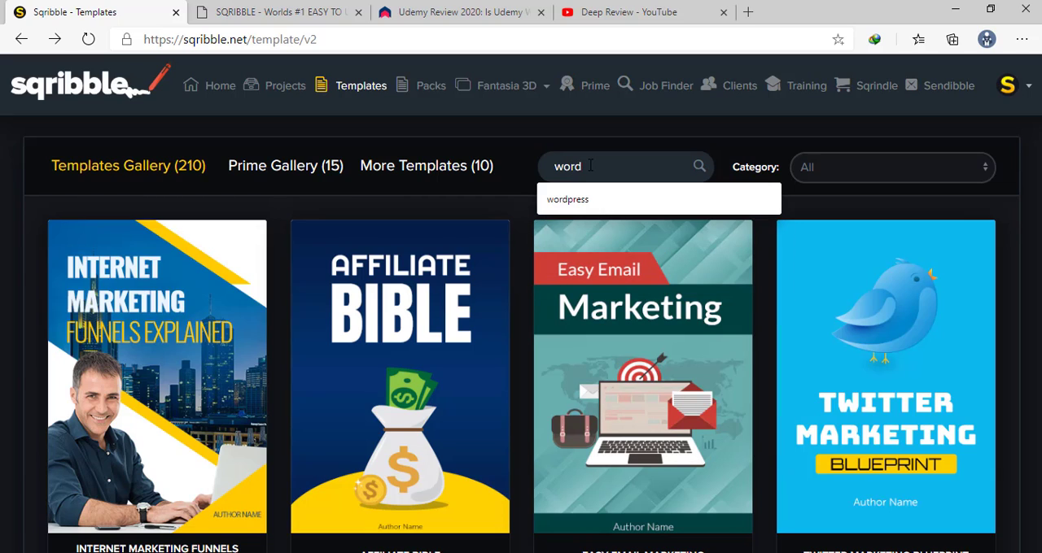
pyautogui.write('press')
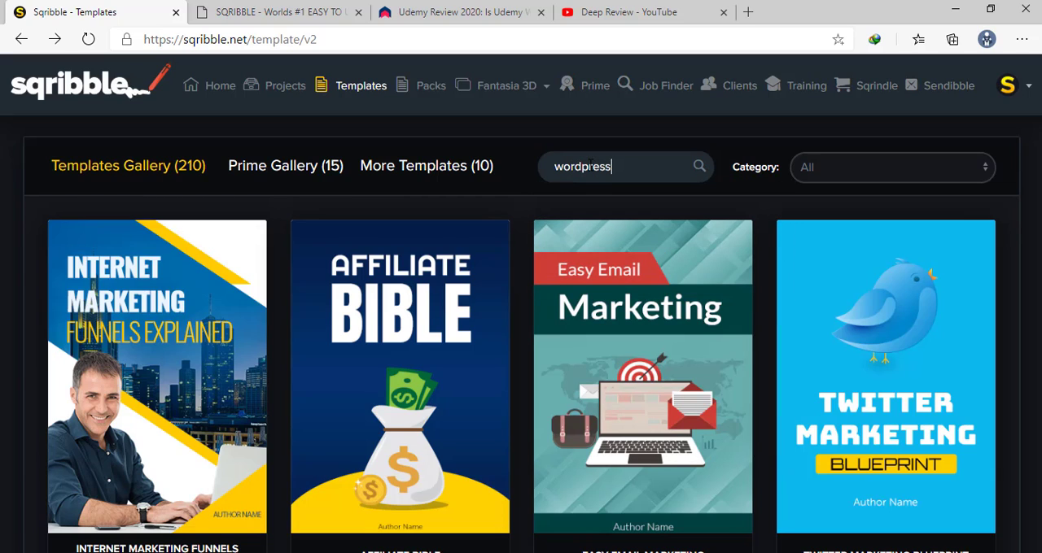
pyautogui.press('Return')
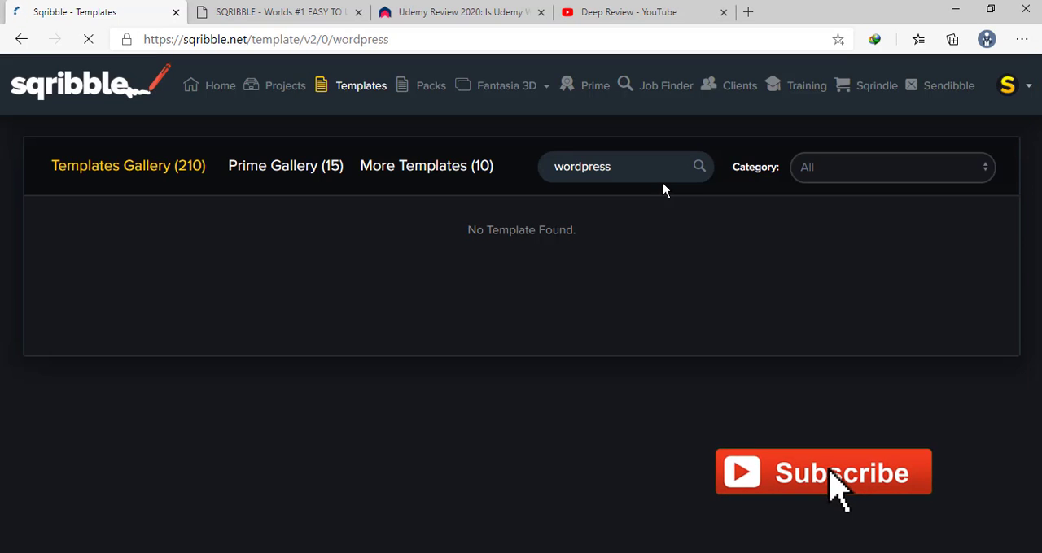
# Search the template gallery for "make money" and open the page preview of the How To Make Money Blogging template
pyautogui.doubleClick(634, 178)
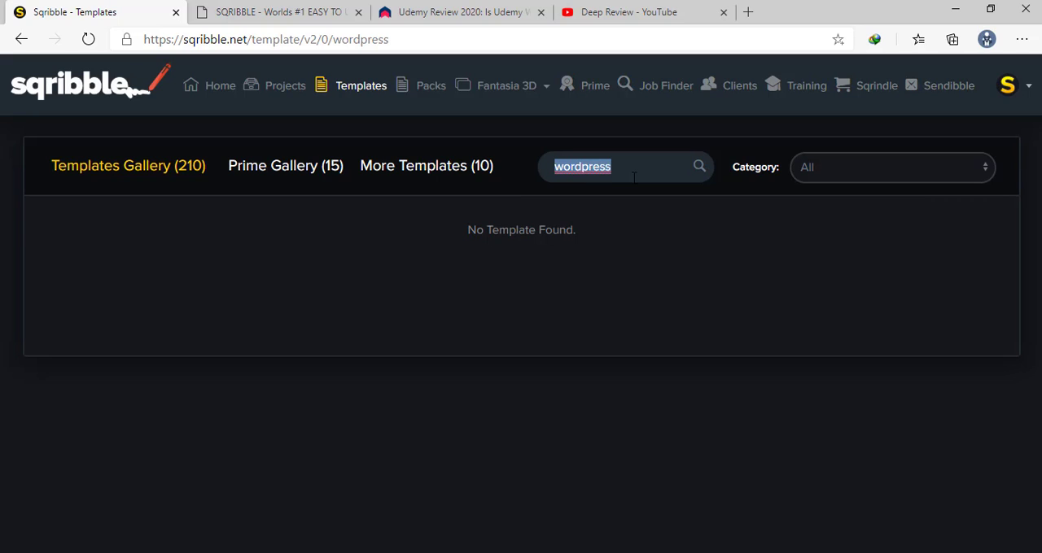
pyautogui.write('make money')
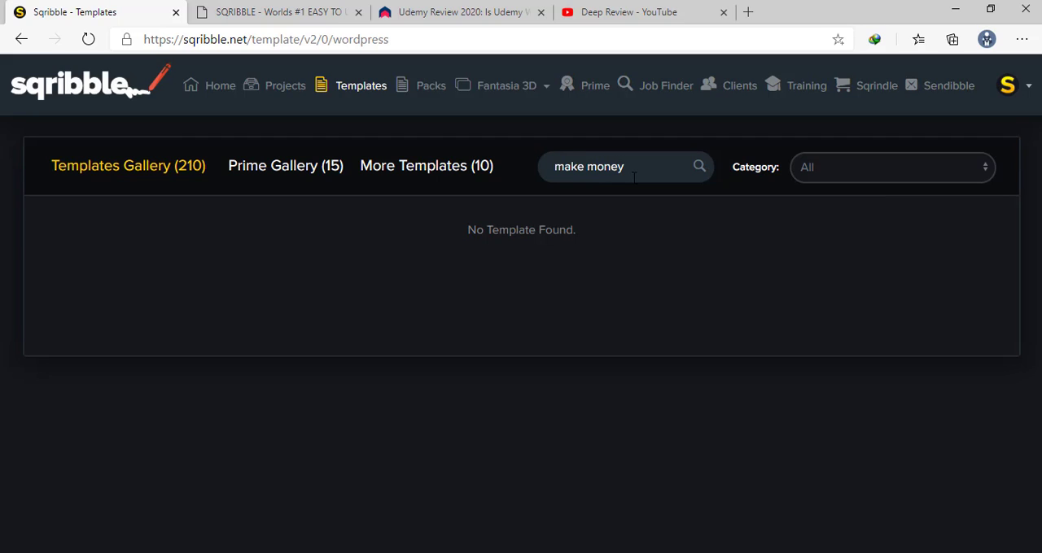
pyautogui.press('Return')
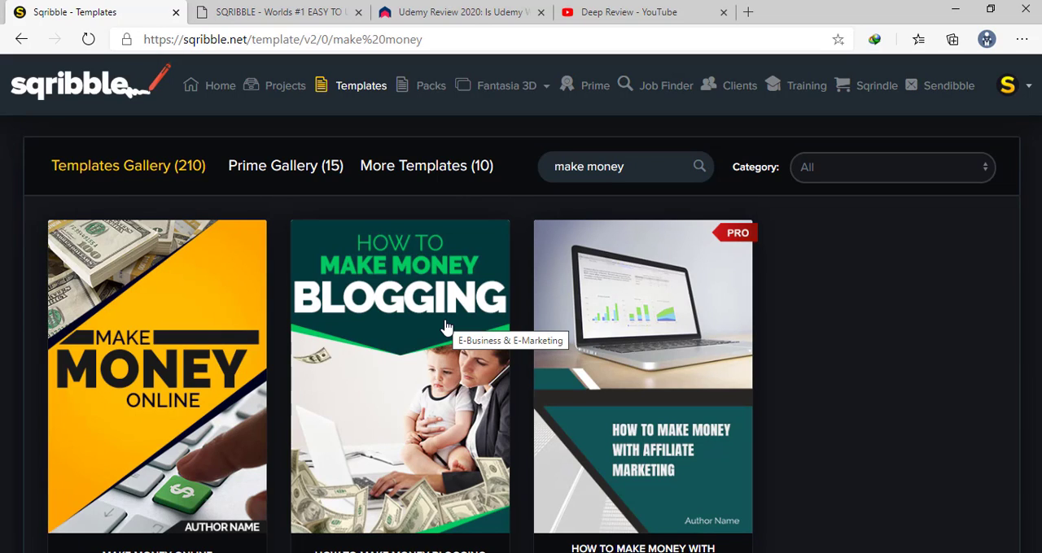
pyautogui.scroll(-1, 163, 310)
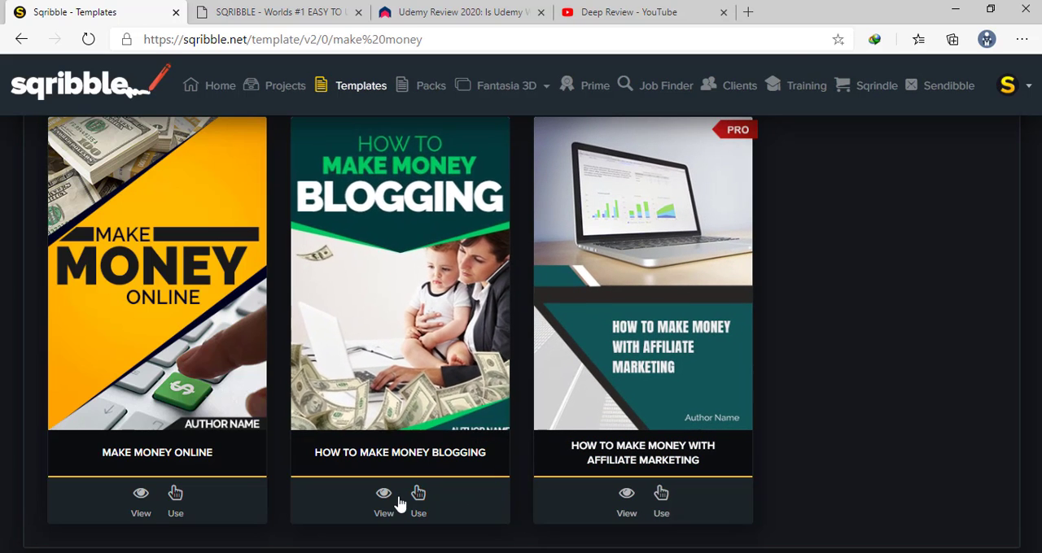
pyautogui.click(423, 305)
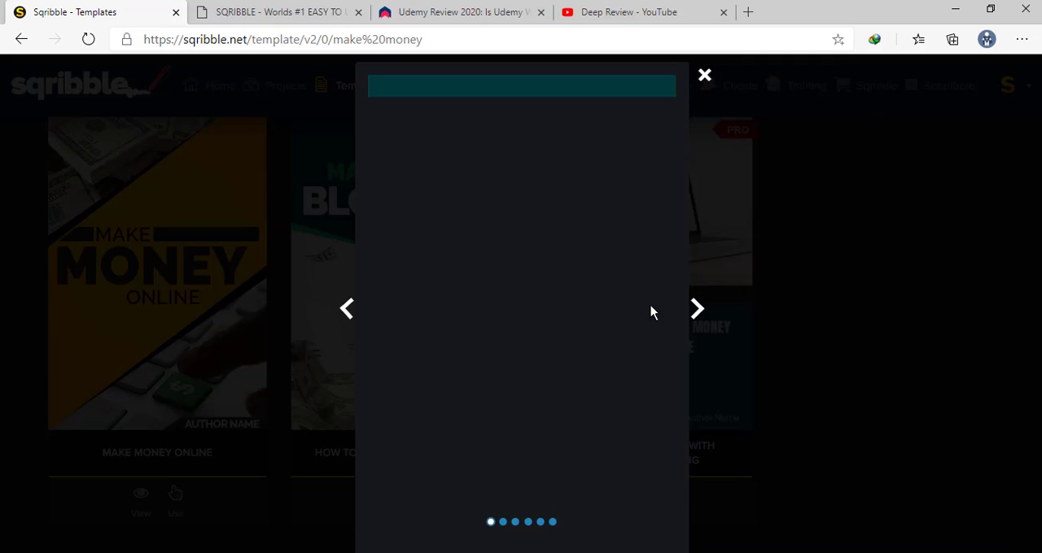
# Page through the How To Make Money Blogging template preview up to its thank-you page and close the preview
pyautogui.click(697, 312)
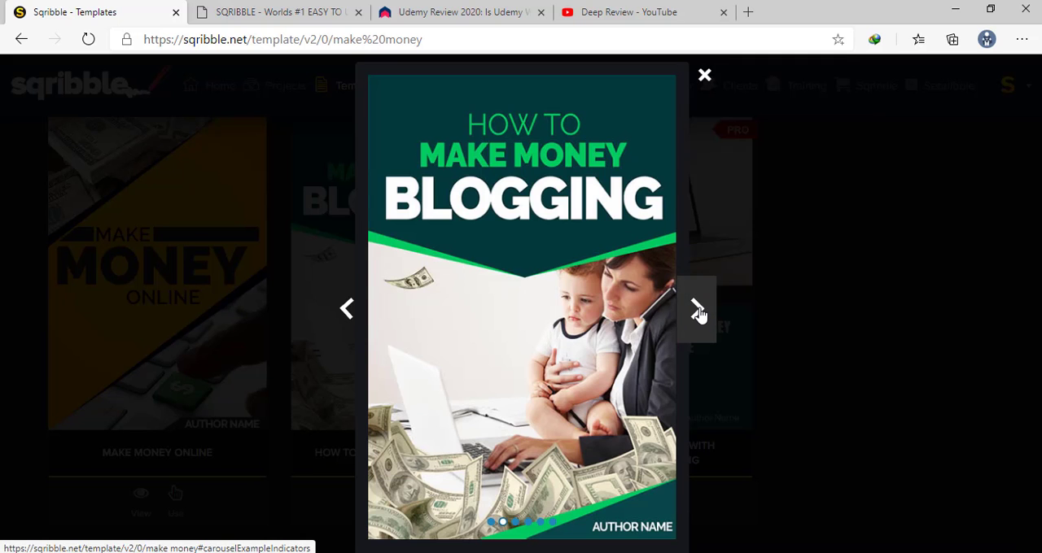
pyautogui.click(697, 312)
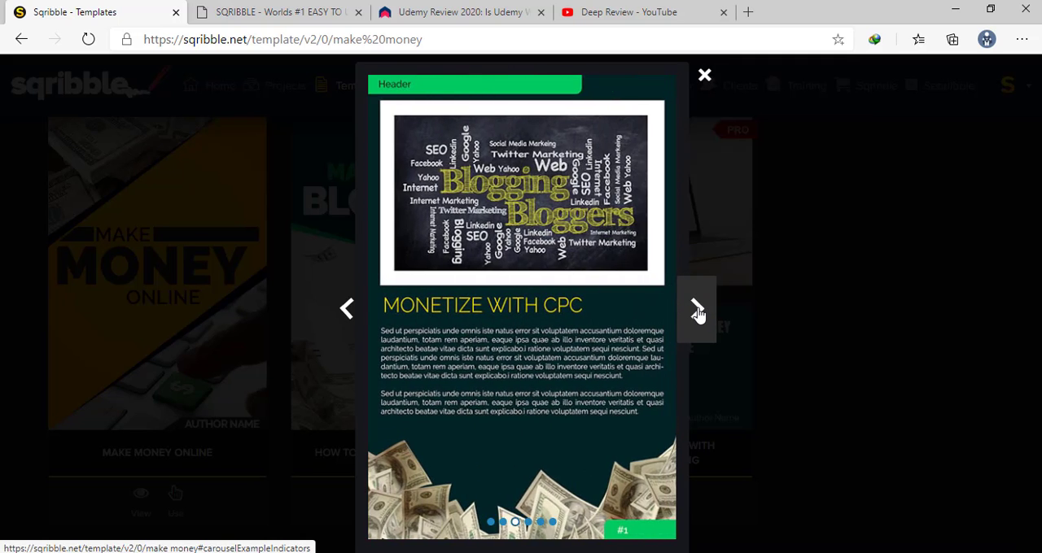
pyautogui.click(698, 313)
pyautogui.click(698, 313)
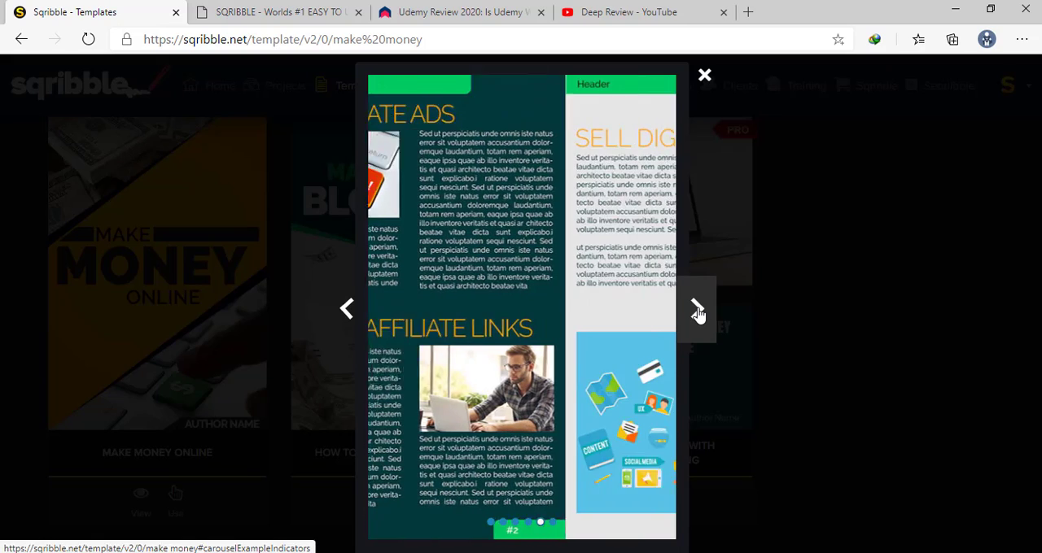
pyautogui.click(697, 312)
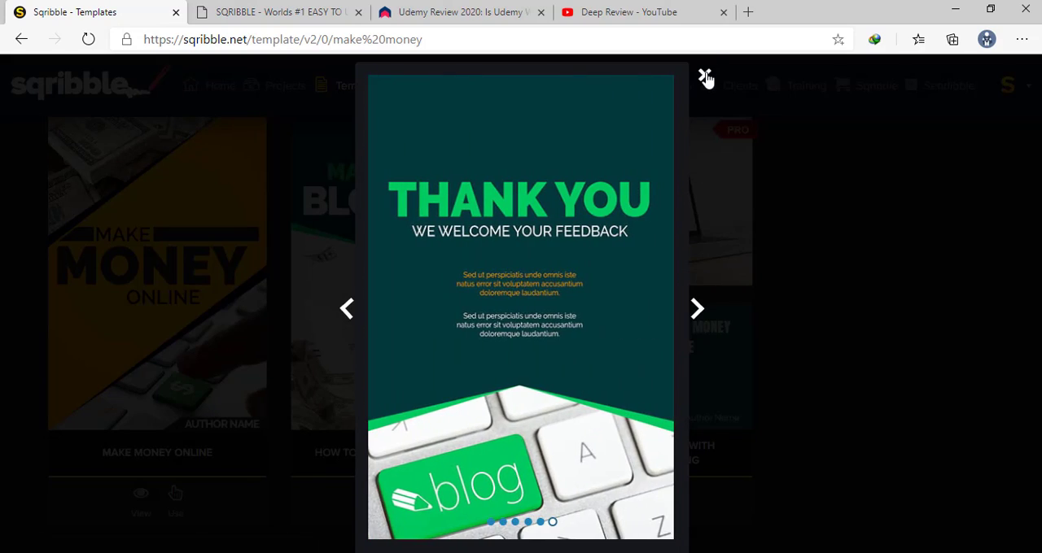
pyautogui.click(705, 75)
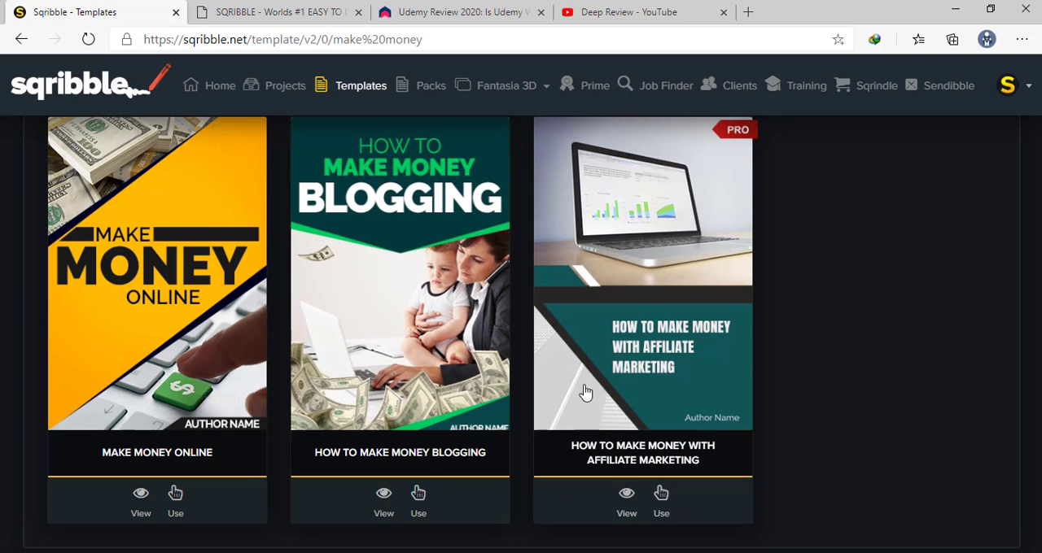
# Preview the Make Money Online template from its cover through to the thank-you page, then close the preview
pyautogui.click(241, 230)
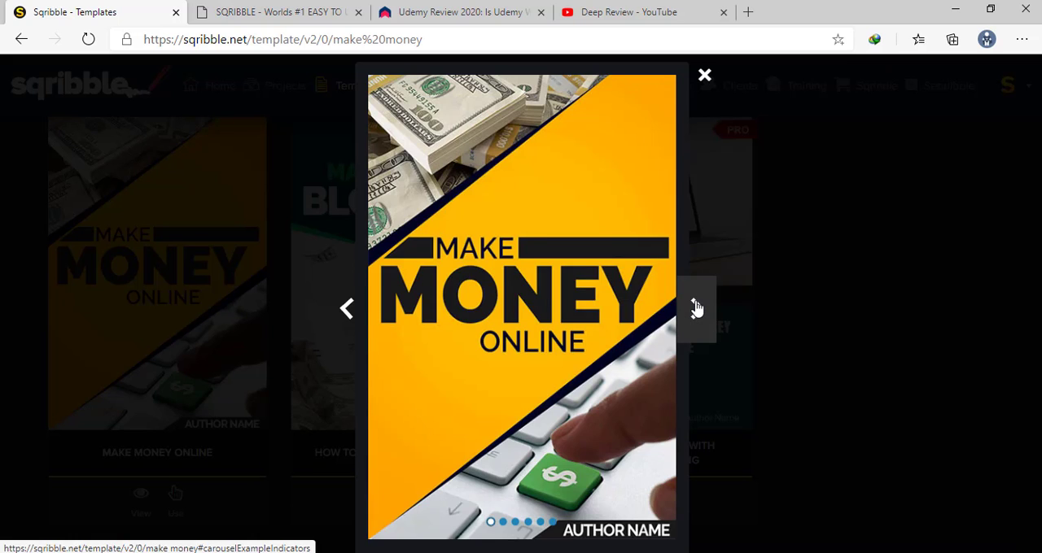
pyautogui.click(696, 308)
pyautogui.click(696, 307)
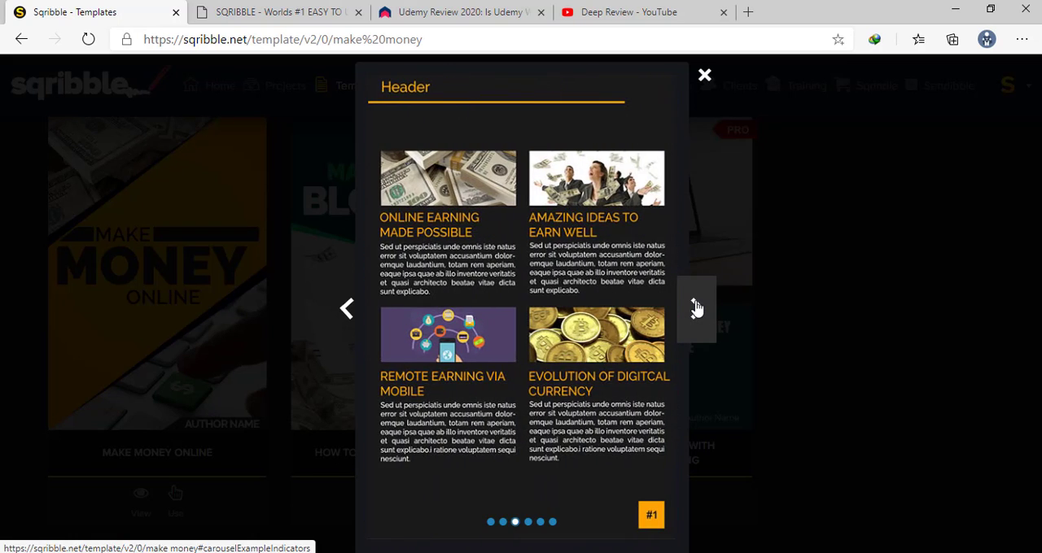
pyautogui.click(695, 307)
pyautogui.click(695, 307)
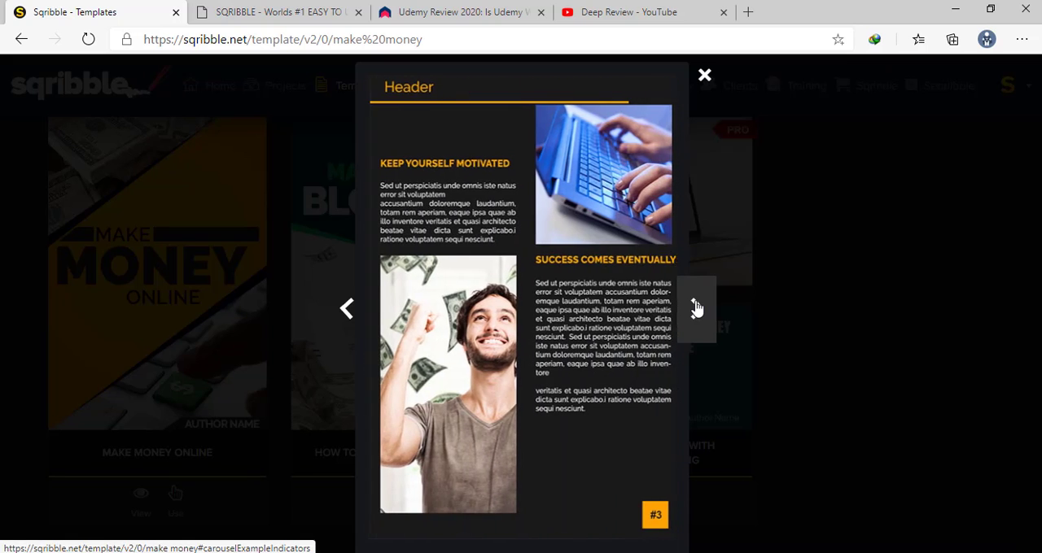
pyautogui.click(695, 308)
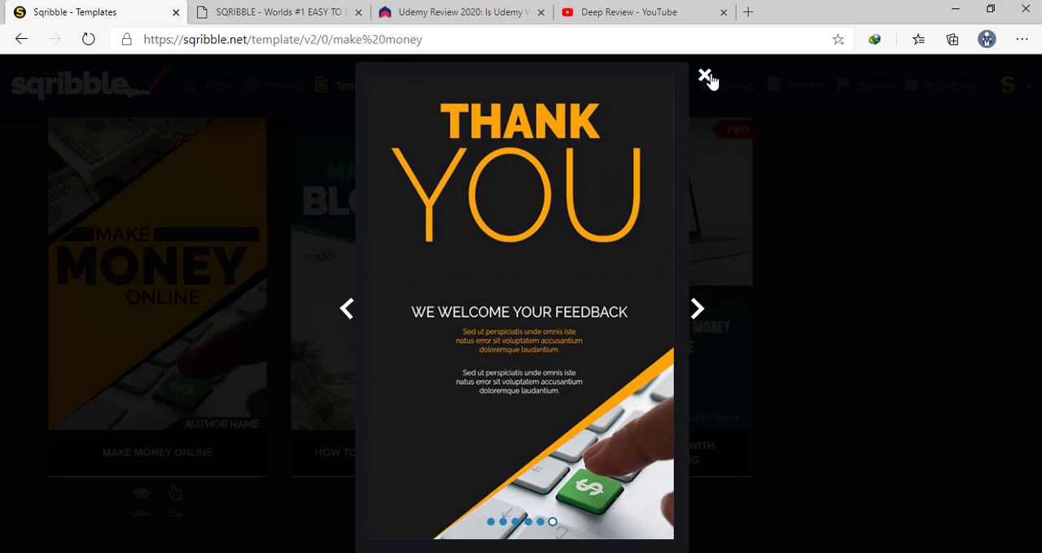
pyautogui.click(705, 76)
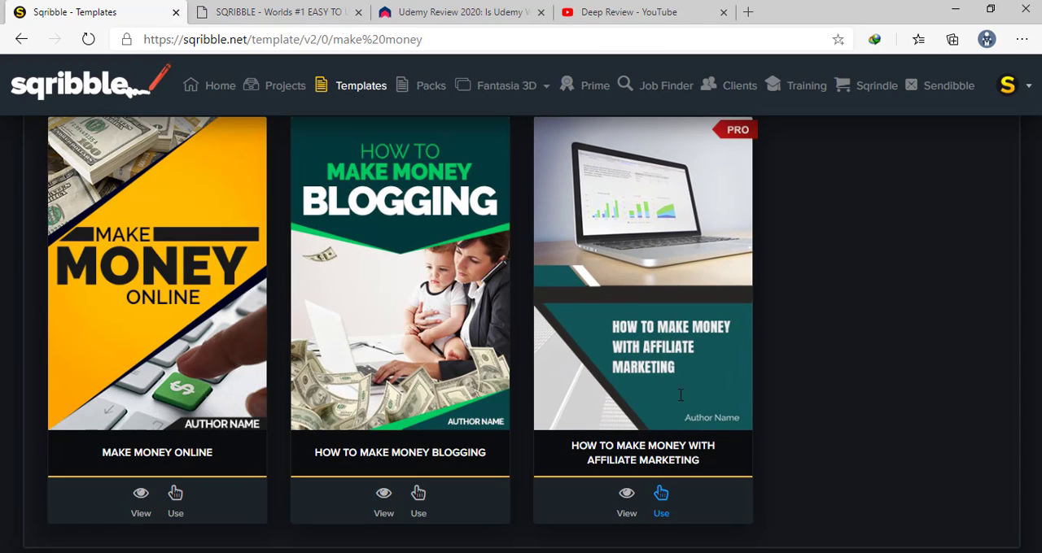
# Preview the inner pages of the How To Make Money With Affiliate Marketing template and close the preview
pyautogui.click(670, 285)
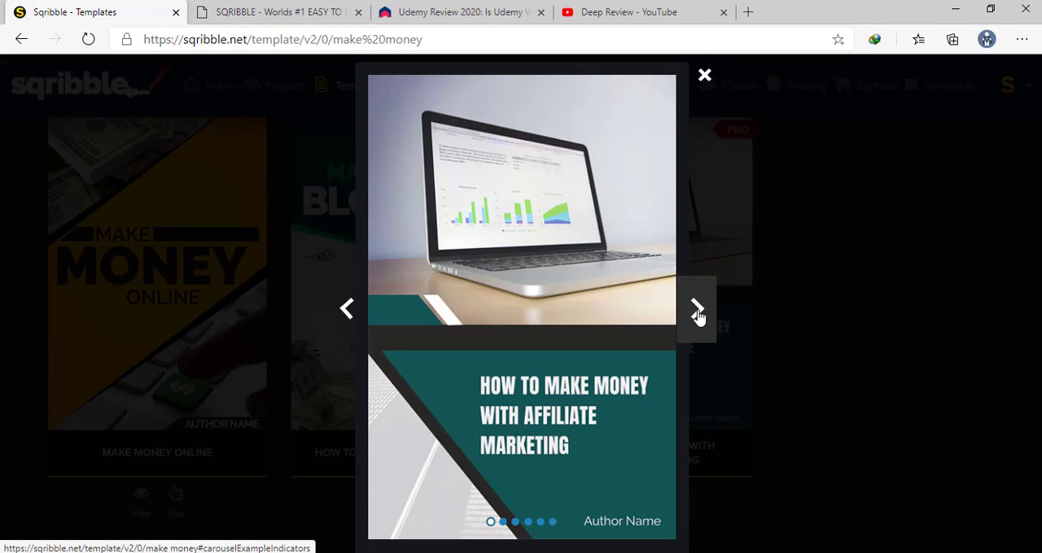
pyautogui.click(698, 312)
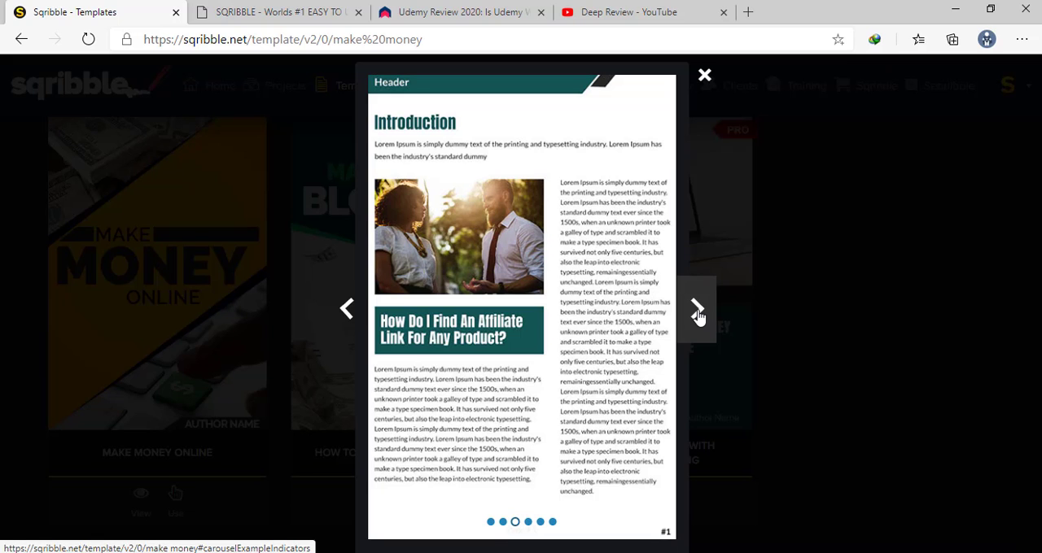
pyautogui.click(697, 312)
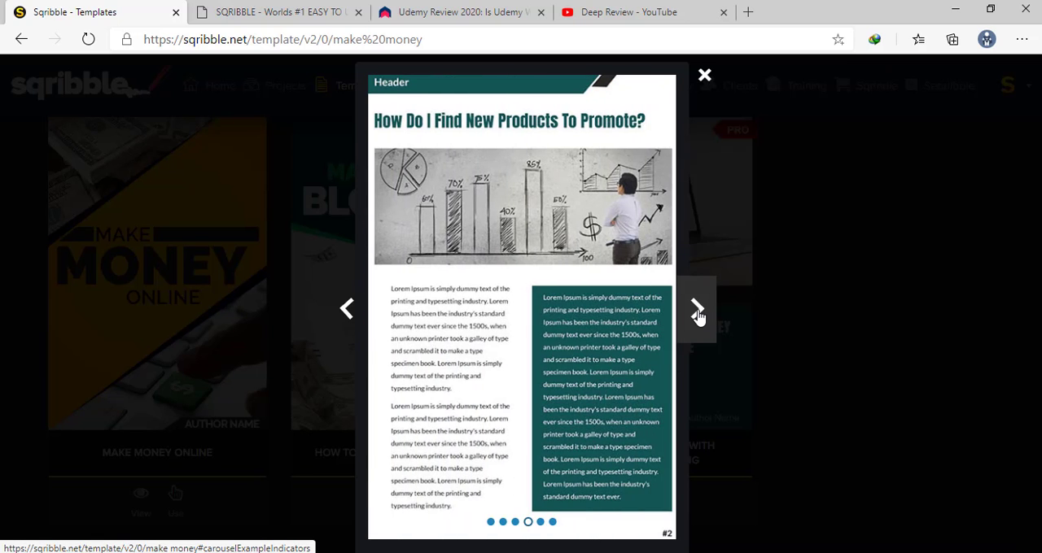
pyautogui.click(698, 314)
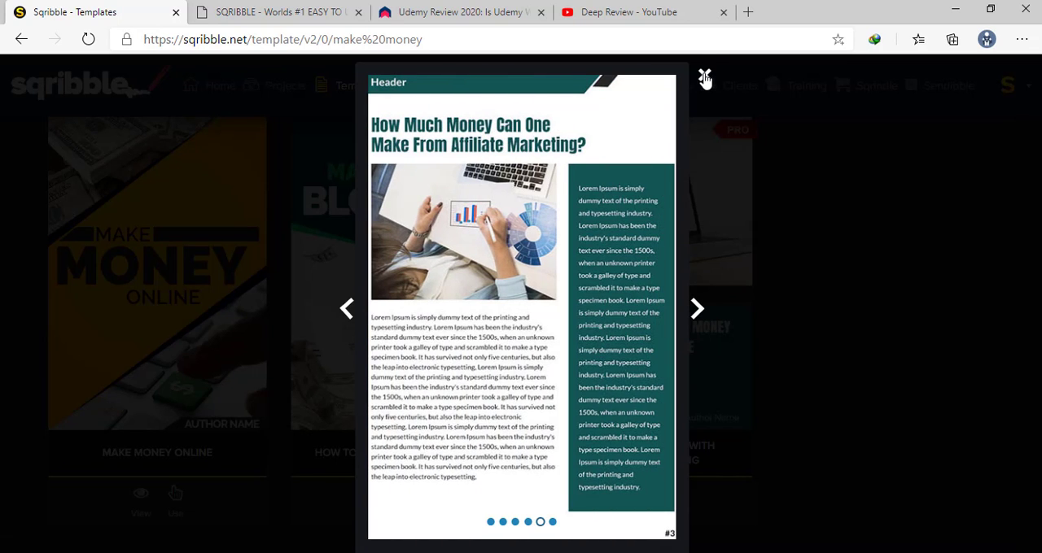
pyautogui.click(705, 78)
# Start a project from the How To Make Money Blogging template, name it "Make Money With WordPress" and proceed to the project type
pyautogui.click(398, 256)
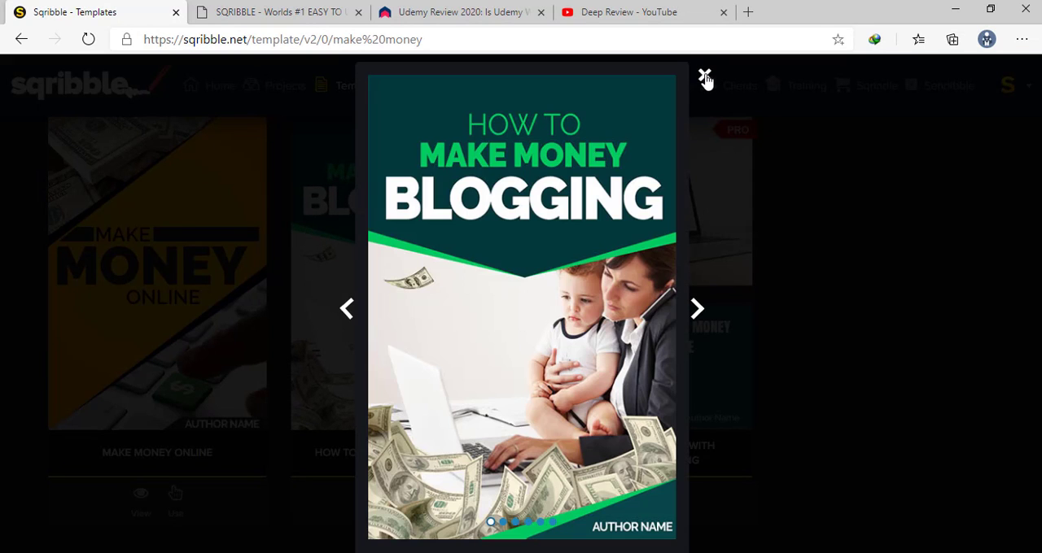
pyautogui.click(707, 81)
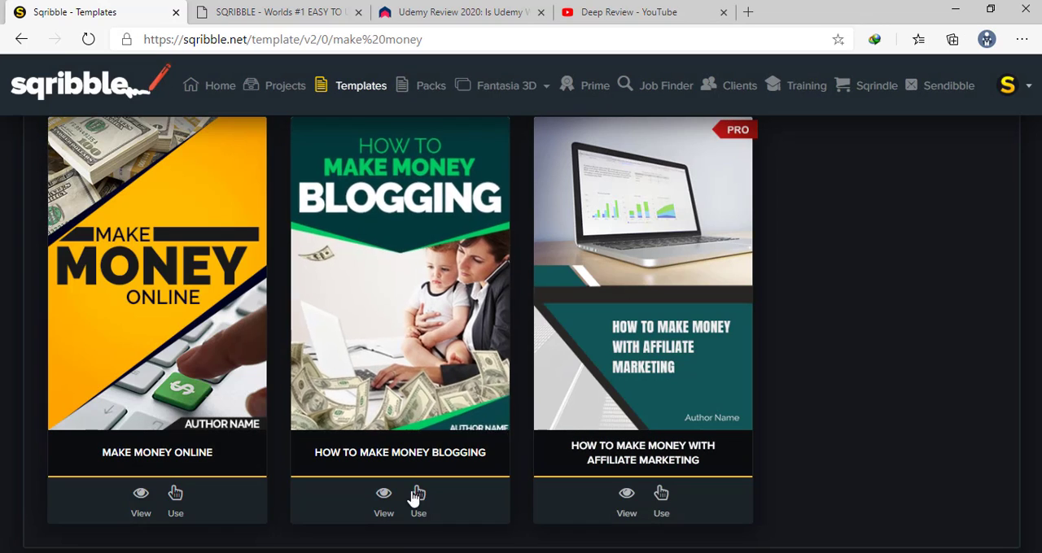
pyautogui.click(416, 493)
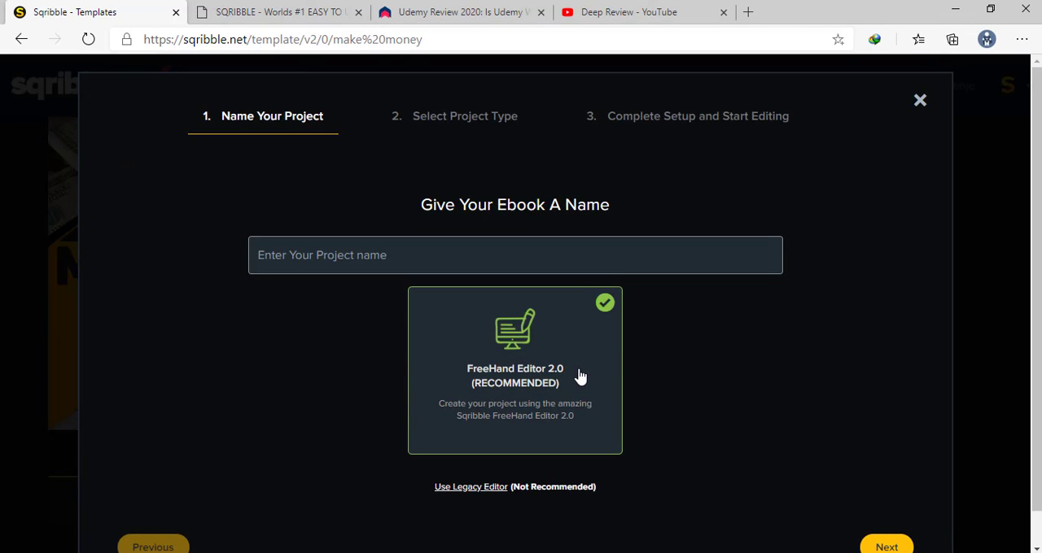
pyautogui.click(436, 248)
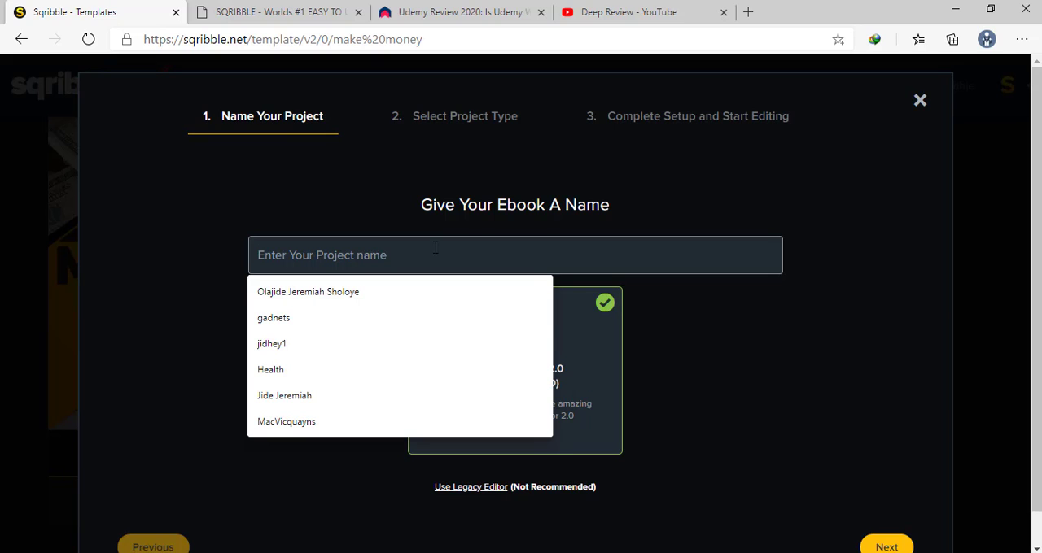
pyautogui.write('Ma')
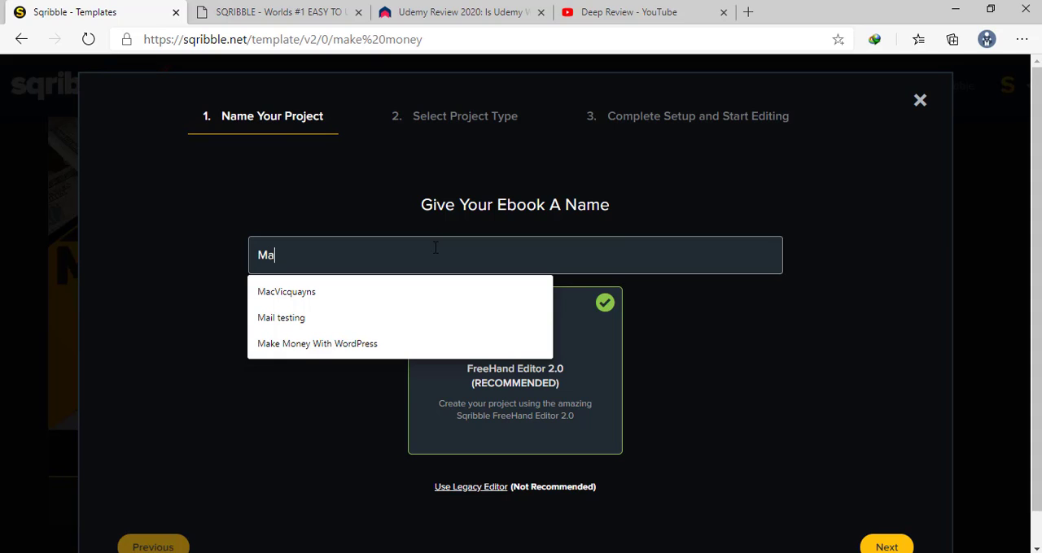
pyautogui.write('ke')
pyautogui.click(432, 291)
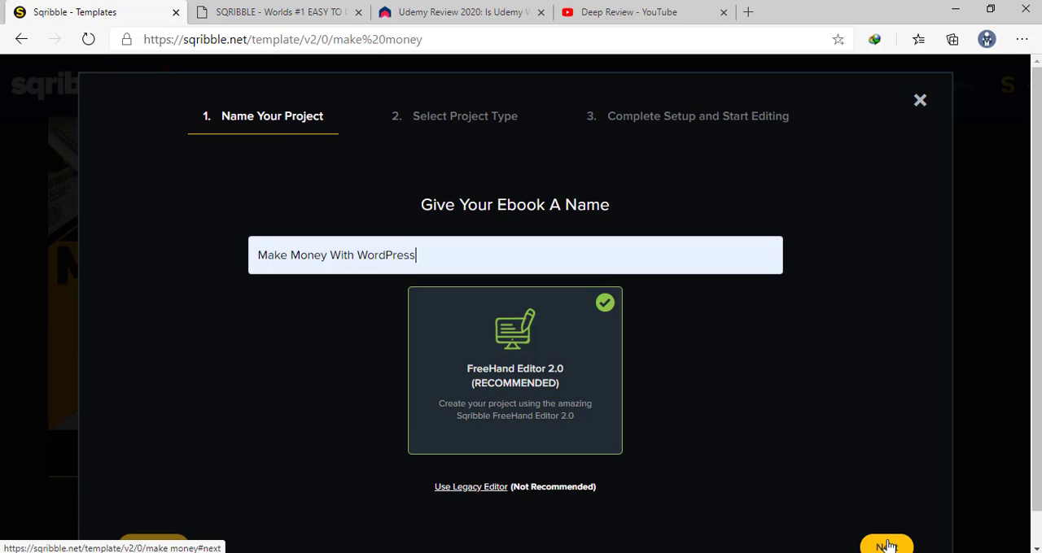
pyautogui.click(887, 546)
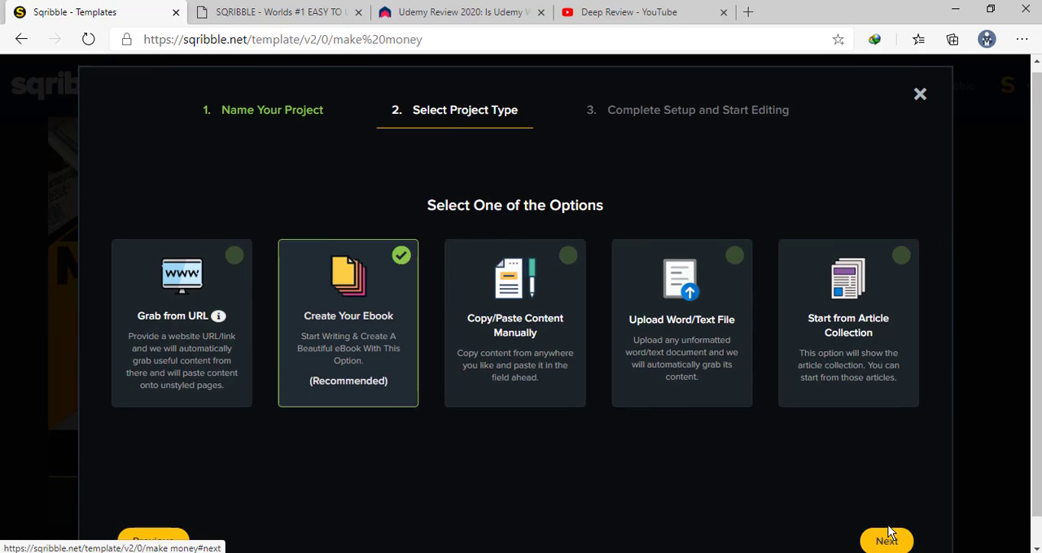
# Choose Upload Word/Text File as the project type and proceed to the final setup stage
pyautogui.scroll(-1, 887, 533)
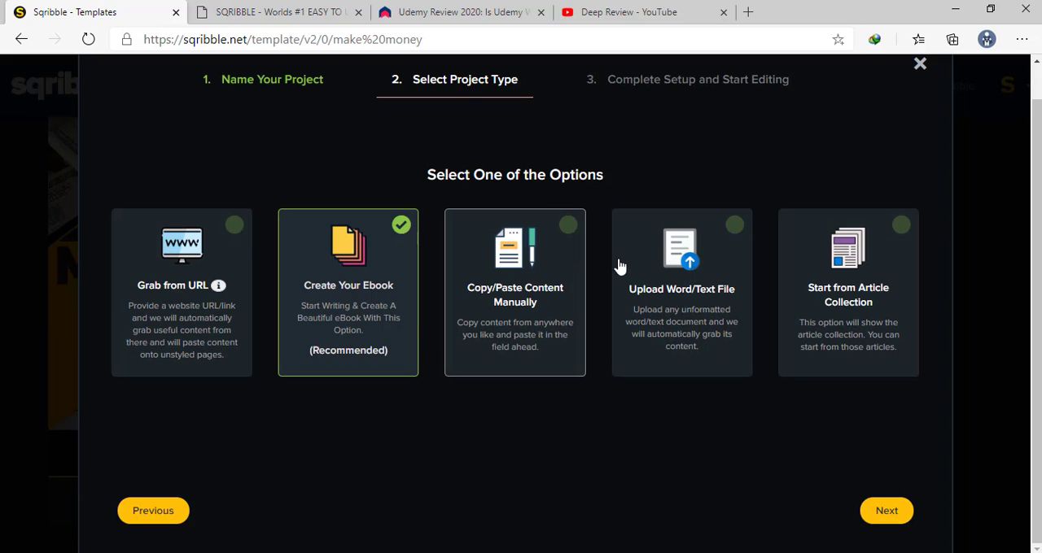
pyautogui.click(735, 225)
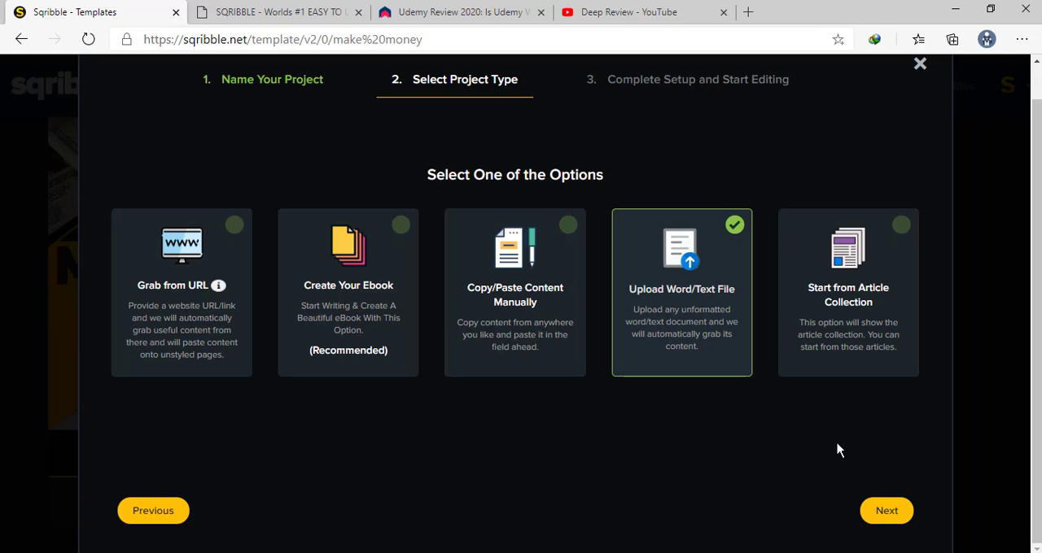
pyautogui.click(887, 511)
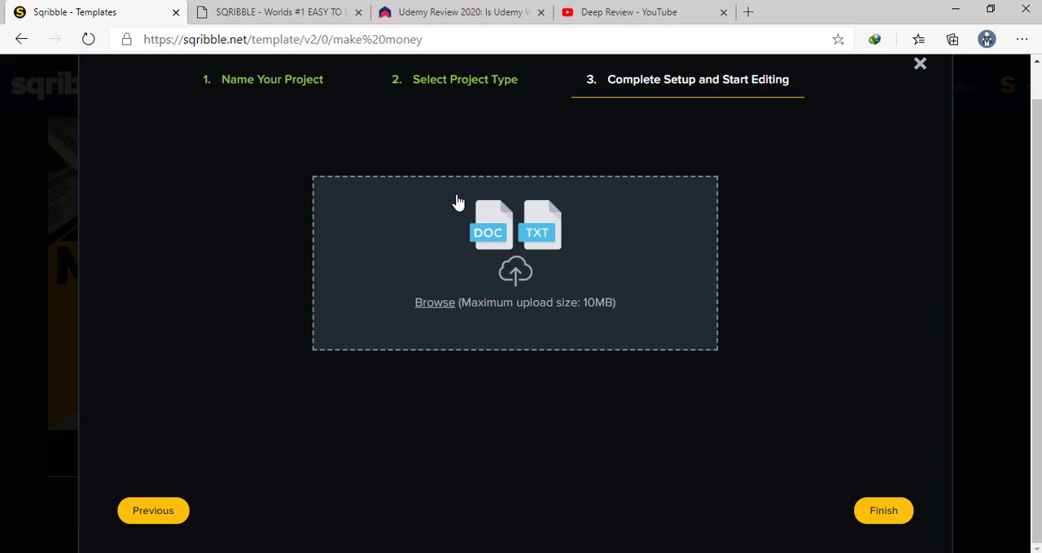
# Upload "How to make money with wordpress.docx" from Downloads as the ebook content and finish the project setup
pyautogui.click(498, 224)
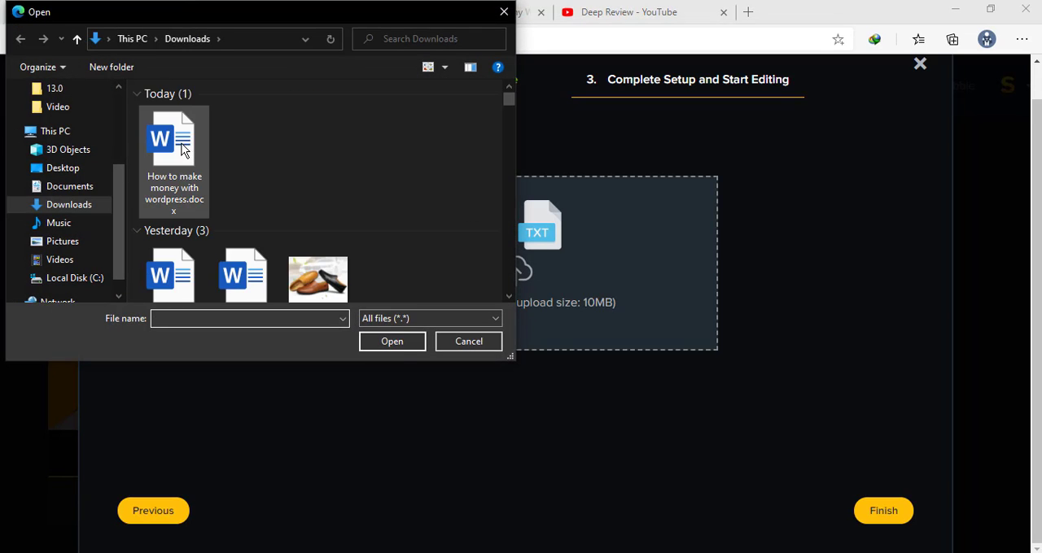
pyautogui.click(183, 151)
pyautogui.click(394, 344)
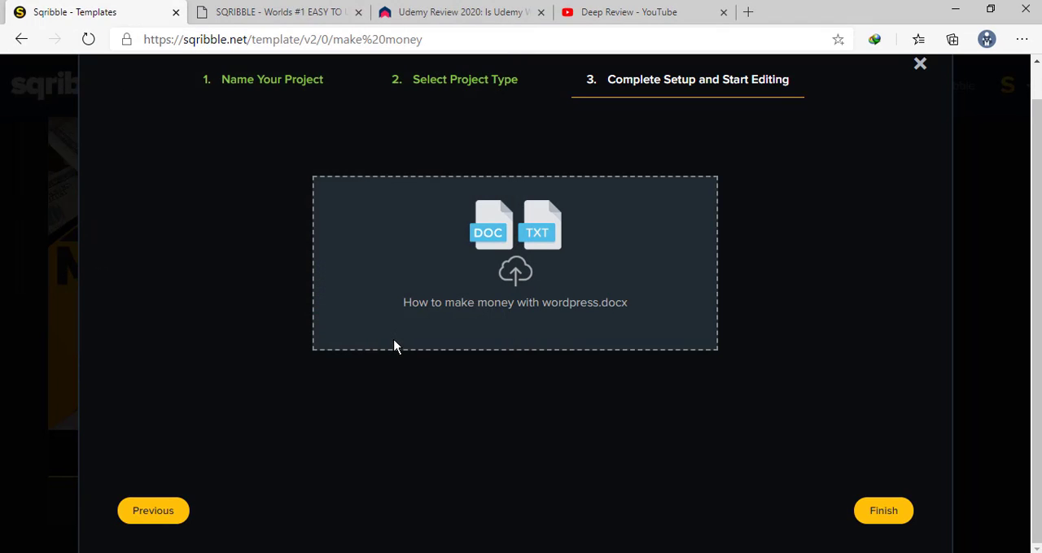
pyautogui.click(888, 519)
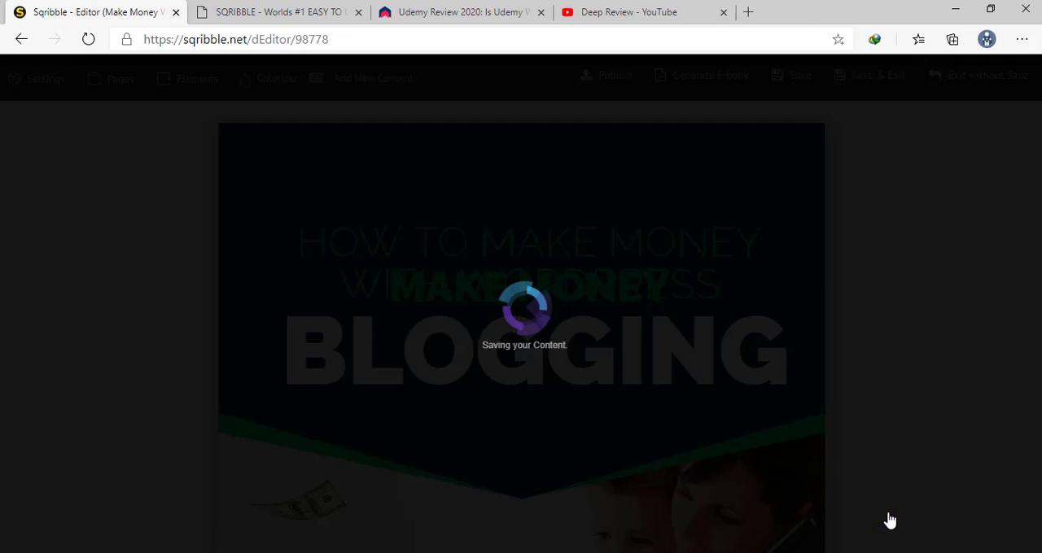
# Delete all the text of the large "BLOGGING" headline on the ebook cover
pyautogui.scroll(-10, 889, 520)
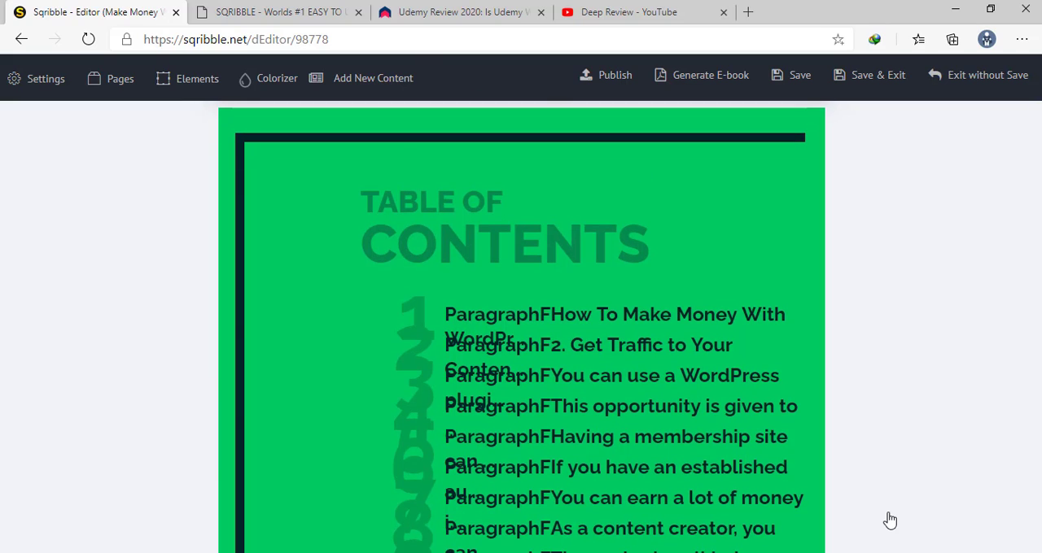
pyautogui.scroll(-2, 889, 520)
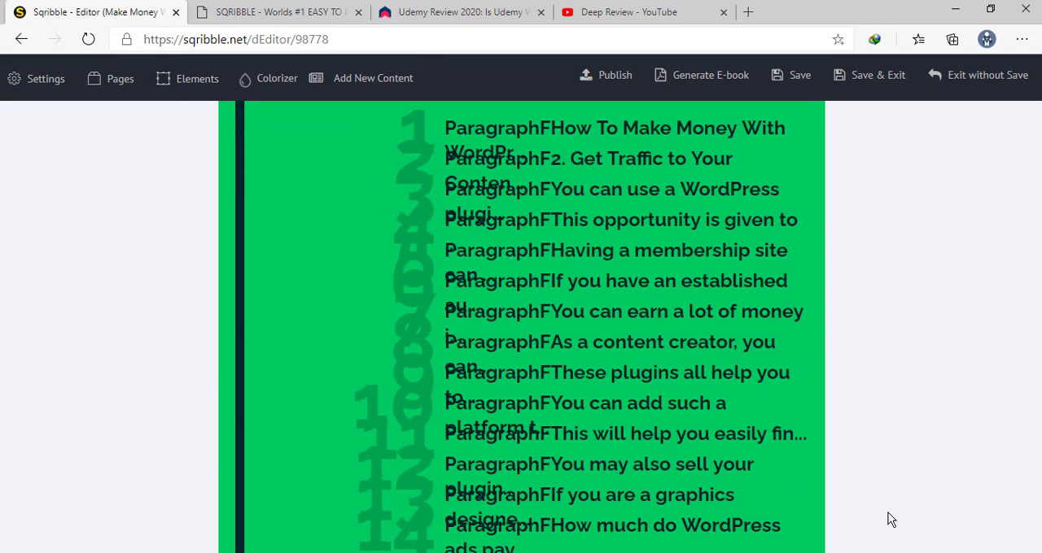
pyautogui.scroll(4, 891, 520)
pyautogui.scroll(-4, 891, 520)
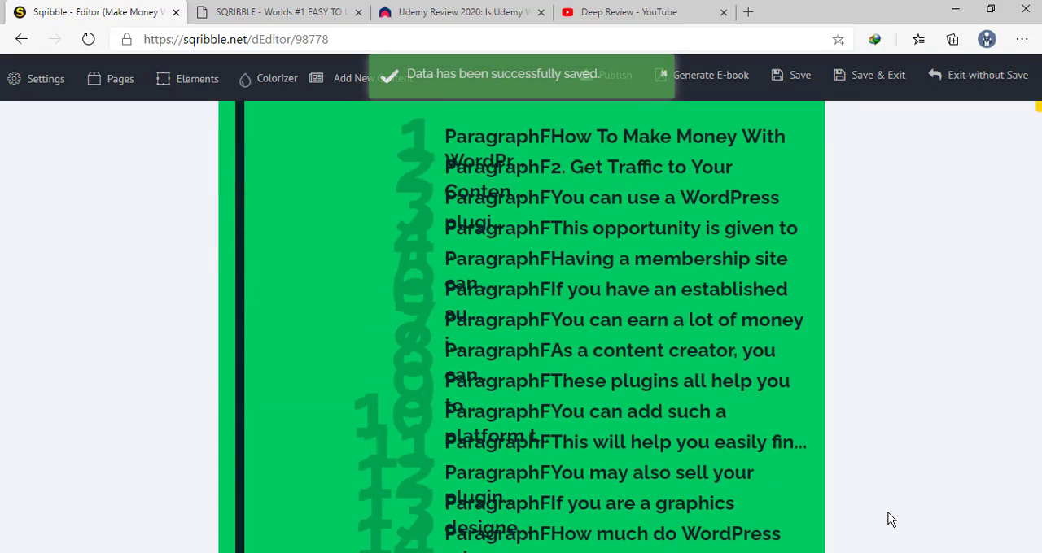
pyautogui.scroll(10, 889, 520)
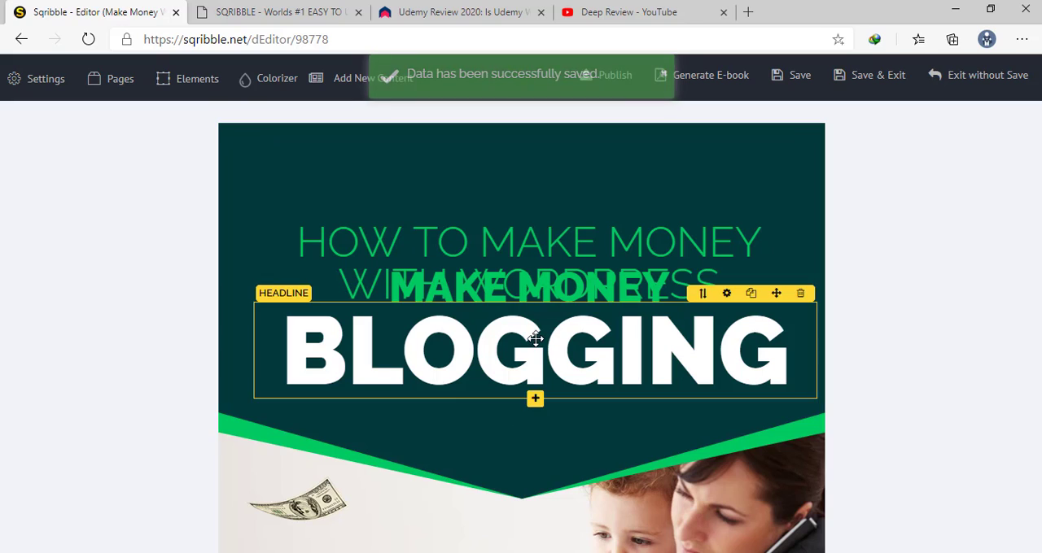
pyautogui.click(644, 350)
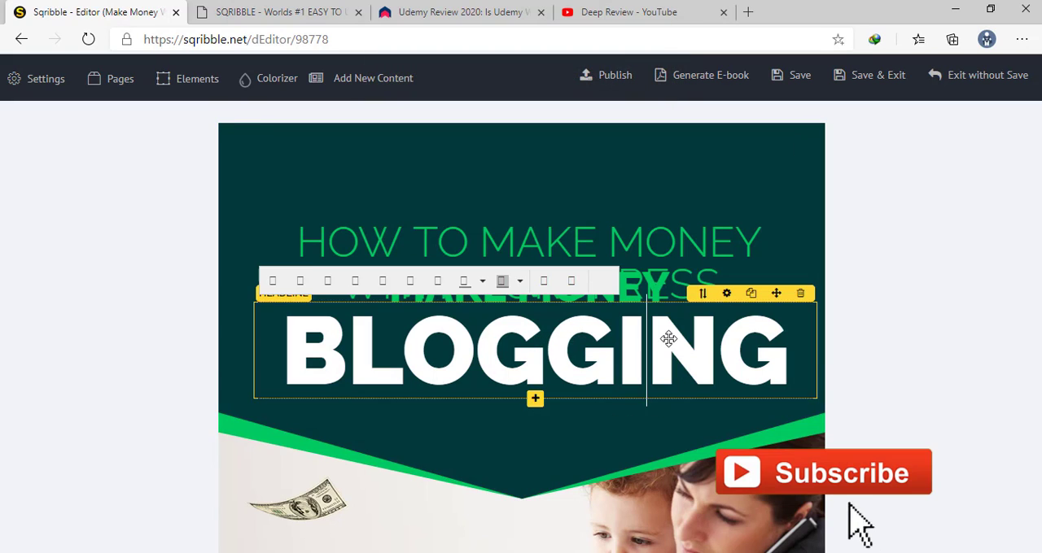
pyautogui.click(782, 359)
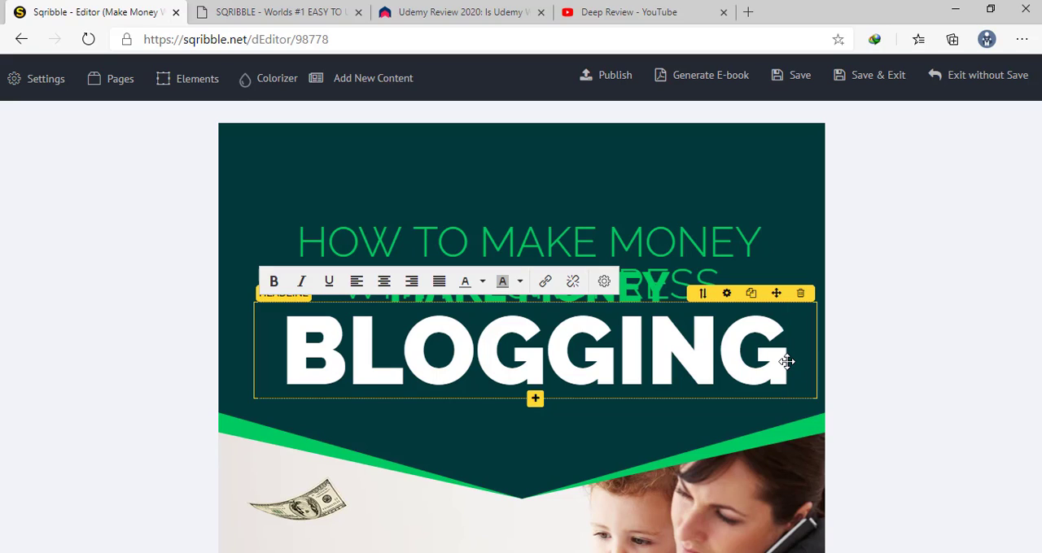
pyautogui.press('BackSpace')
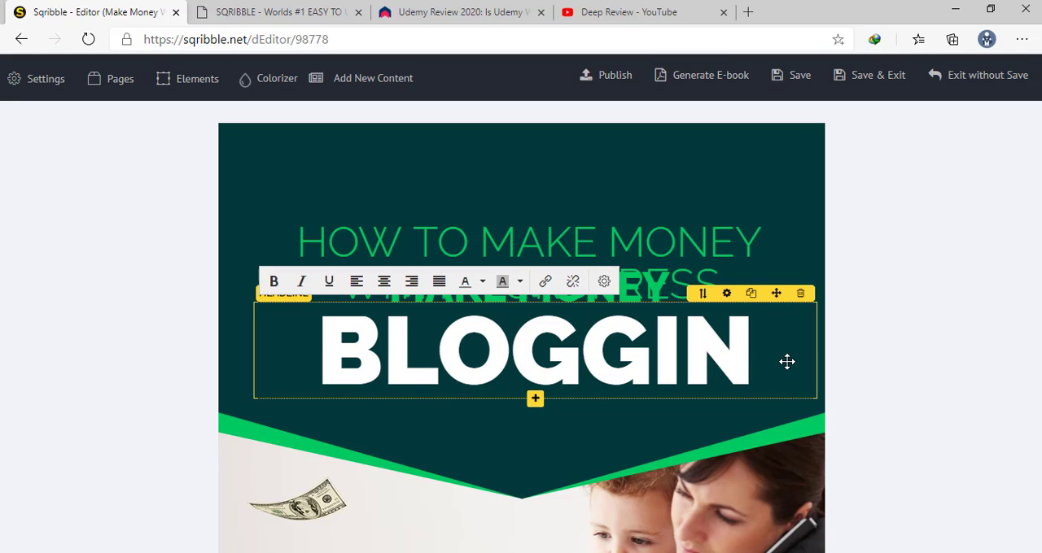
pyautogui.press('BackSpace')
pyautogui.press('BackSpace')
pyautogui.press('BackSpace')
pyautogui.press('BackSpace')
pyautogui.press('BackSpace')
pyautogui.press('BackSpace')
pyautogui.press('BackSpace')
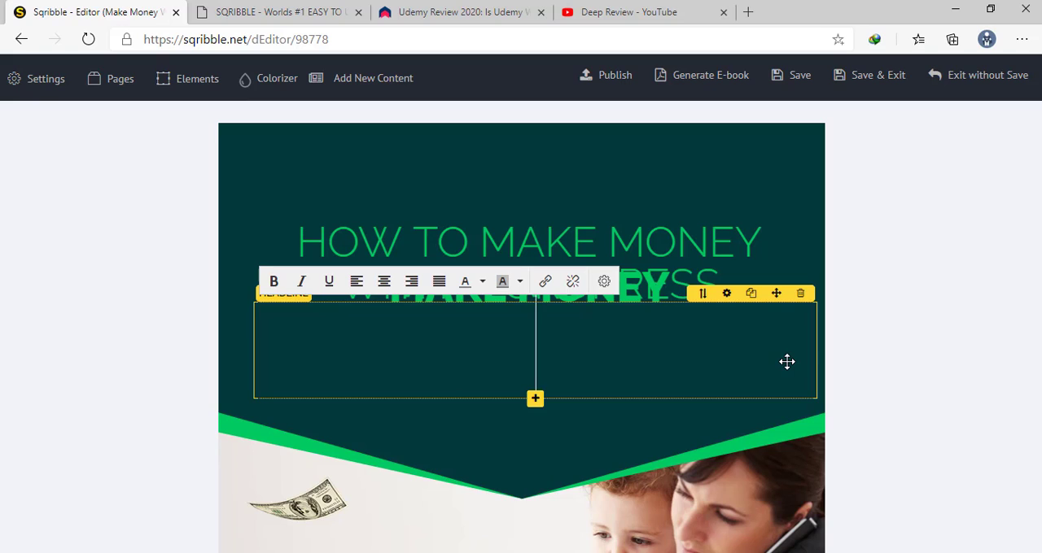
# Enter "WORDPRESS" as the large white cover headline and set its font size to 110
pyautogui.write('WORDPRESS')
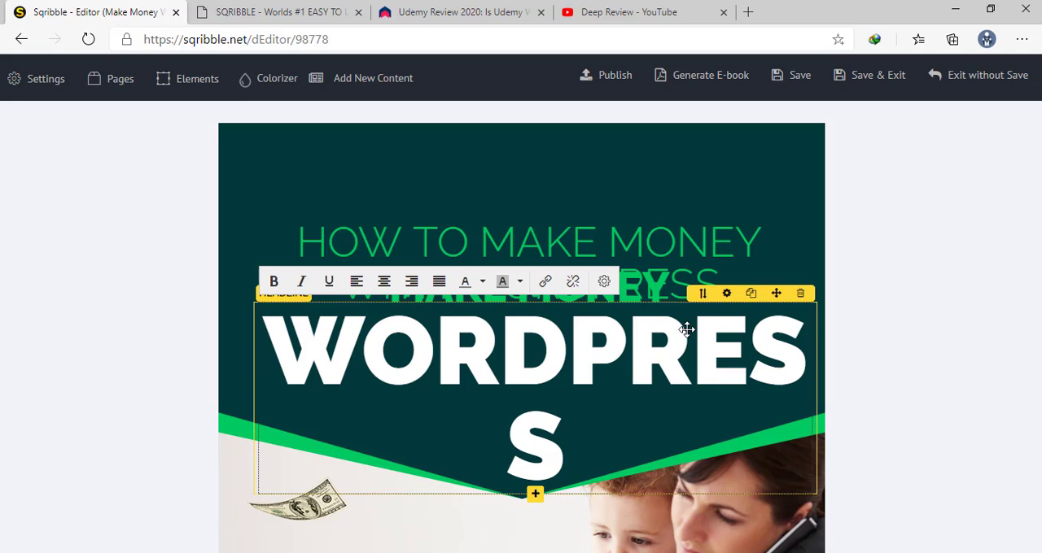
pyautogui.click(726, 295)
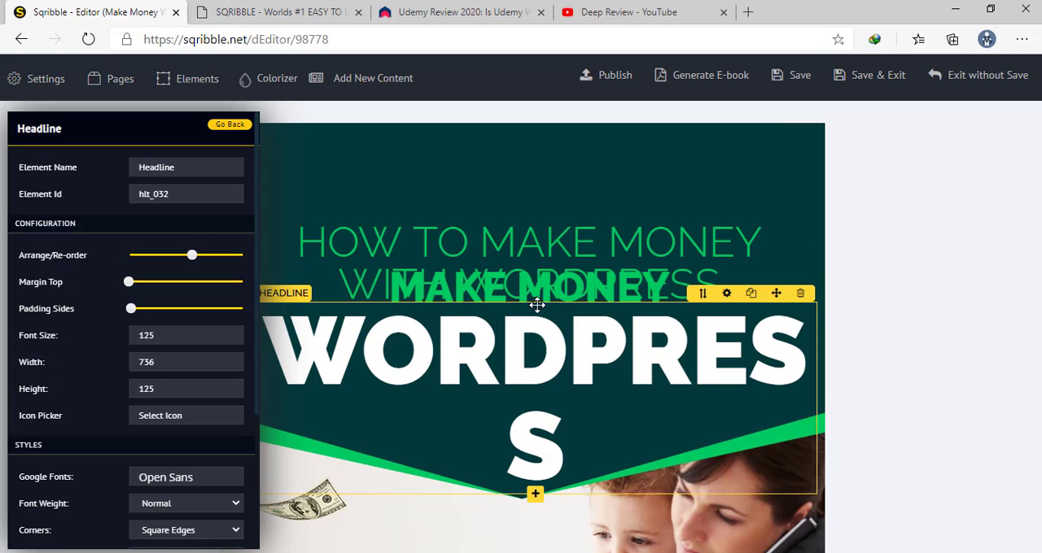
pyautogui.click(228, 340)
pyautogui.click(227, 339)
pyautogui.click(228, 339)
pyautogui.click(228, 339)
pyautogui.click(228, 340)
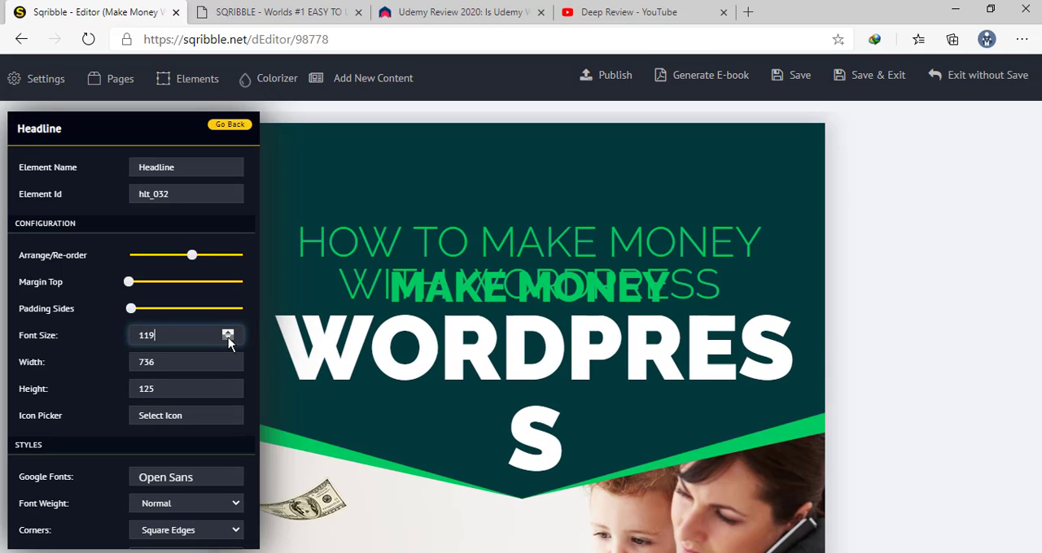
pyautogui.click(228, 339)
pyautogui.click(228, 339)
pyautogui.click(228, 339)
pyautogui.click(227, 339)
pyautogui.click(228, 339)
pyautogui.click(228, 340)
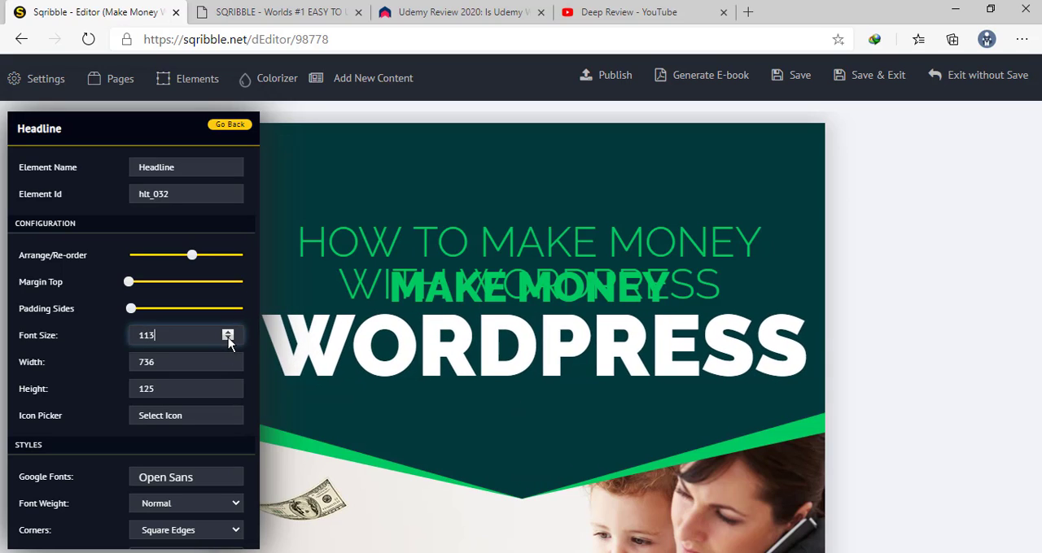
pyautogui.click(228, 340)
pyautogui.click(228, 340)
pyautogui.click(228, 339)
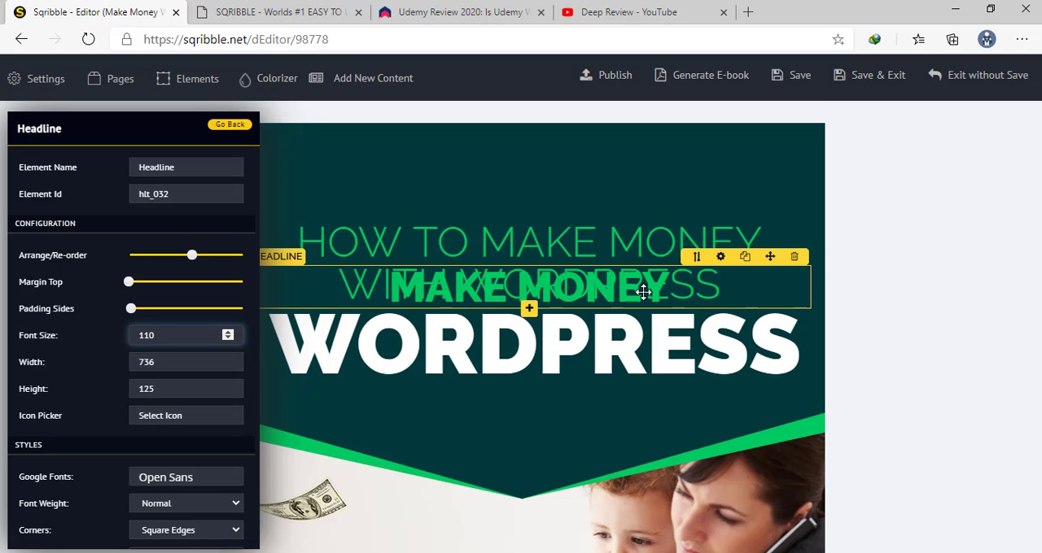
pyautogui.click(676, 288)
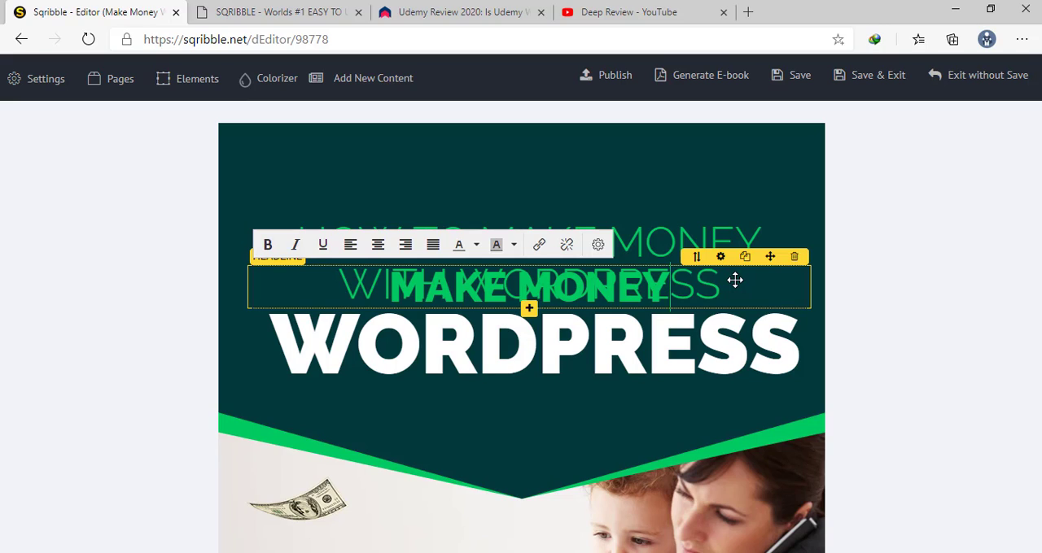
pyautogui.press('BackSpace')
pyautogui.press('BackSpace')
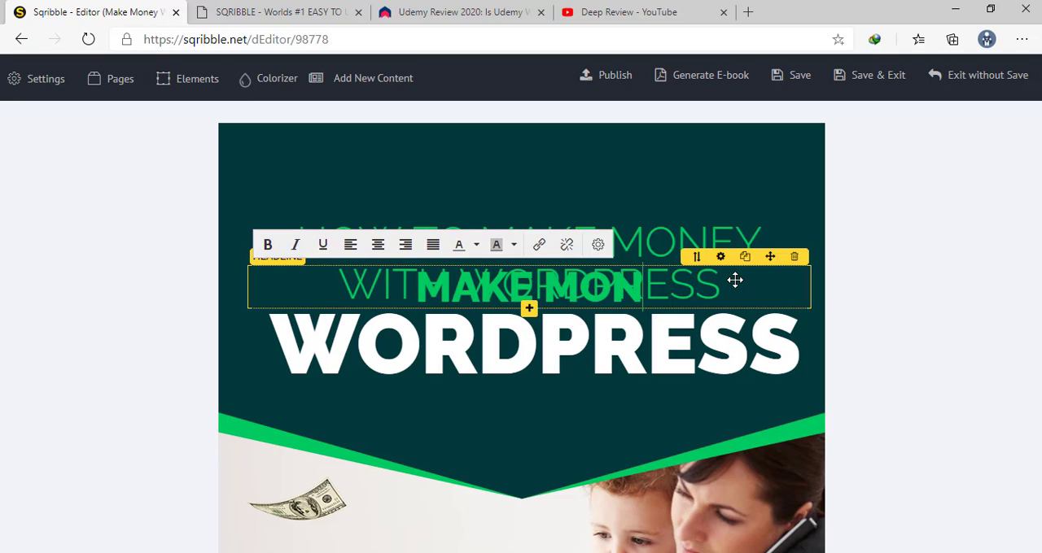
pyautogui.write('EY')
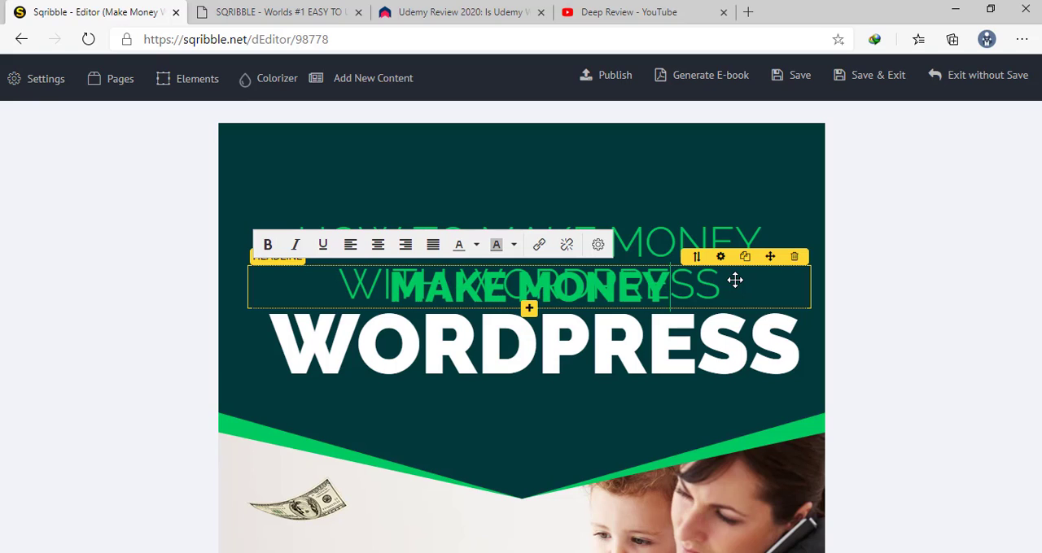
# Shorten the thin green headline at the top of the cover title to "HOW TO"
pyautogui.click(633, 235)
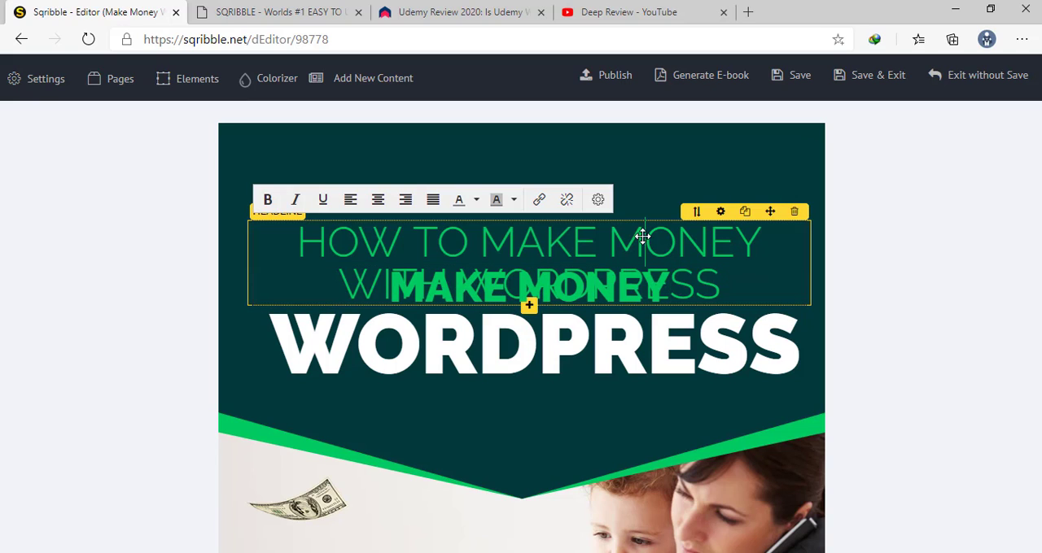
pyautogui.press('BackSpace')
pyautogui.press('BackSpace')
pyautogui.press('BackSpace')
pyautogui.press('BackSpace')
pyautogui.press('BackSpace')
pyautogui.press('BackSpace')
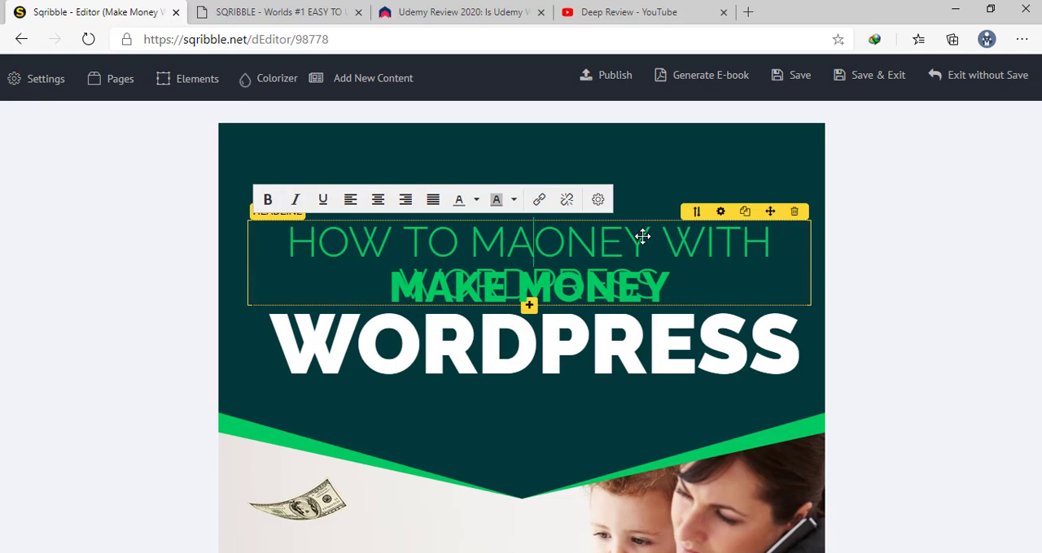
pyautogui.press('Delete')
pyautogui.press('Delete')
pyautogui.press('Delete')
pyautogui.press('Delete')
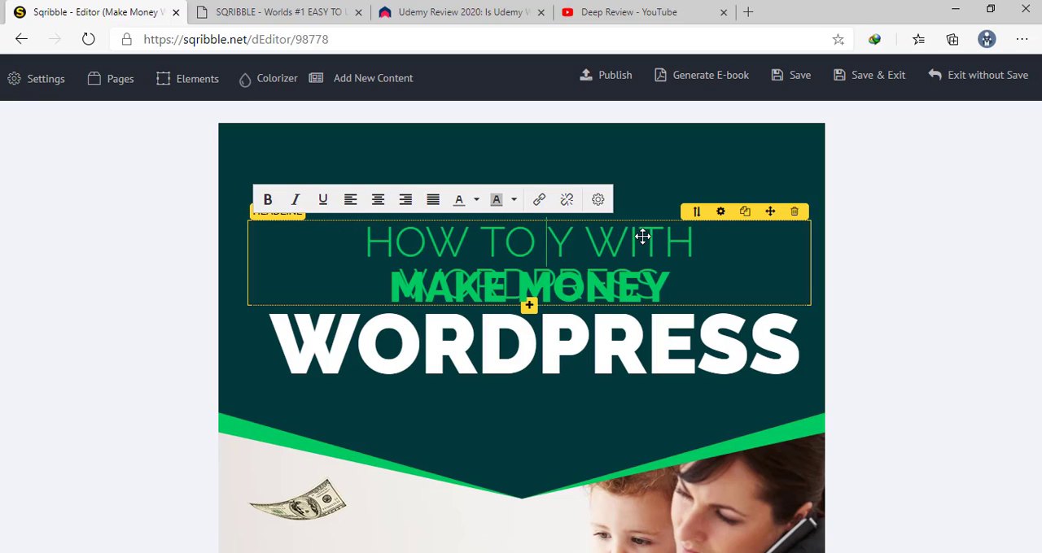
pyautogui.press('Delete')
pyautogui.press('Delete')
pyautogui.press('Delete')
pyautogui.press('Delete')
pyautogui.press('Delete')
pyautogui.press('Delete')
pyautogui.press('Delete')
pyautogui.press('Delete')
pyautogui.press('Delete')
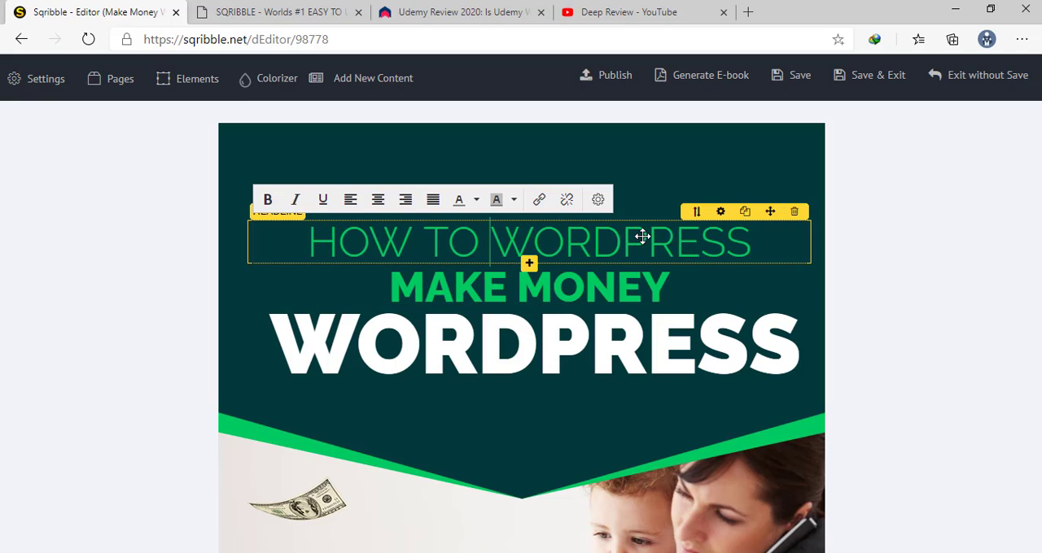
pyautogui.press('Delete')
pyautogui.press('Delete')
pyautogui.press('Delete')
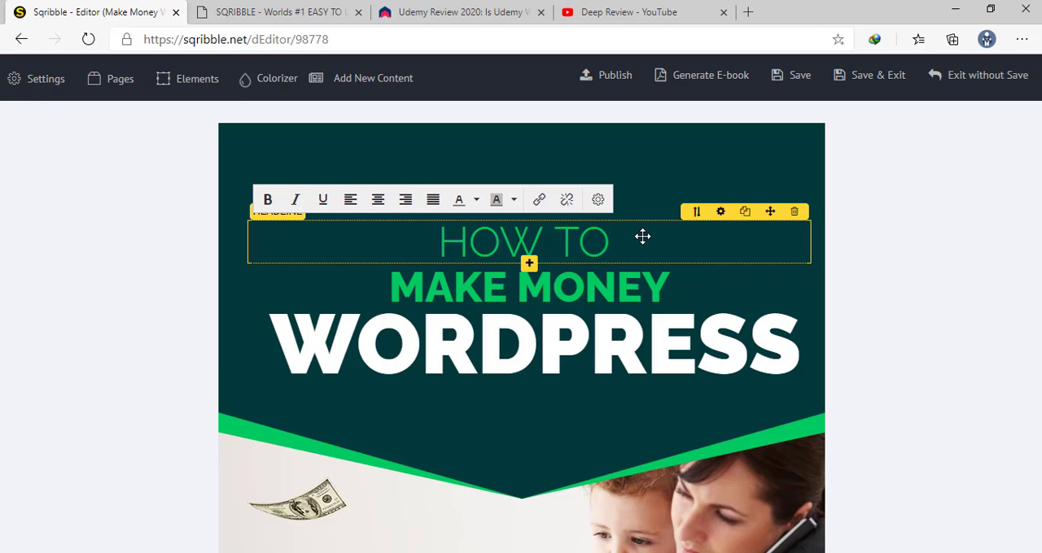
pyautogui.press('BackSpace')
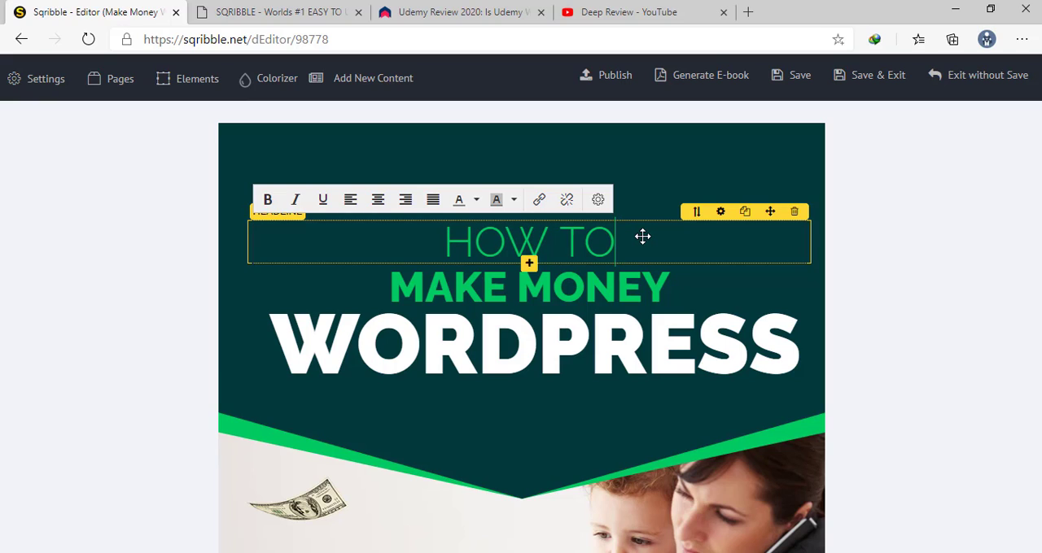
# Extend the bold green cover headline to read "MAKE MONEY WITH"
pyautogui.click(630, 298)
pyautogui.click(637, 288)
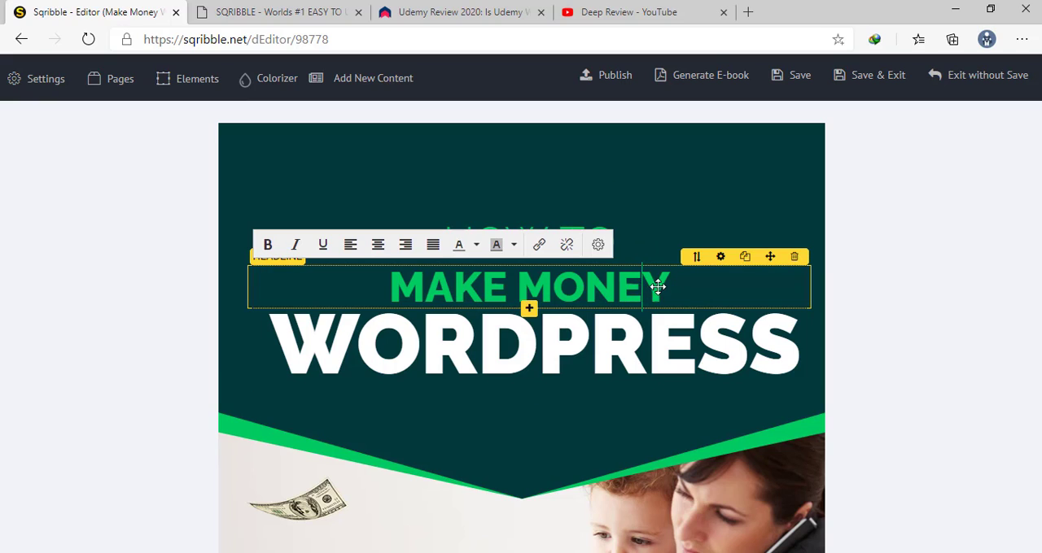
pyautogui.write('W')
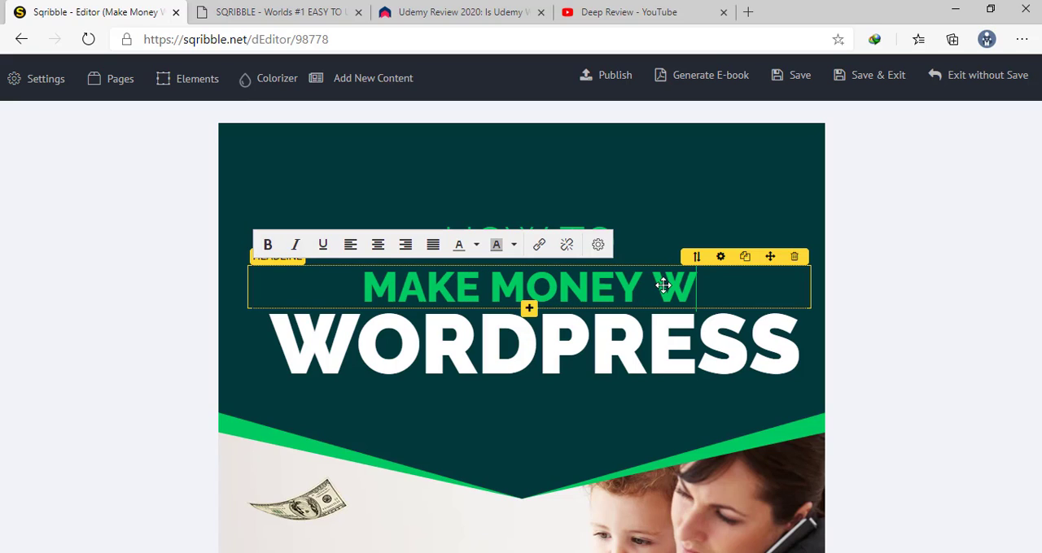
pyautogui.write('ITH')
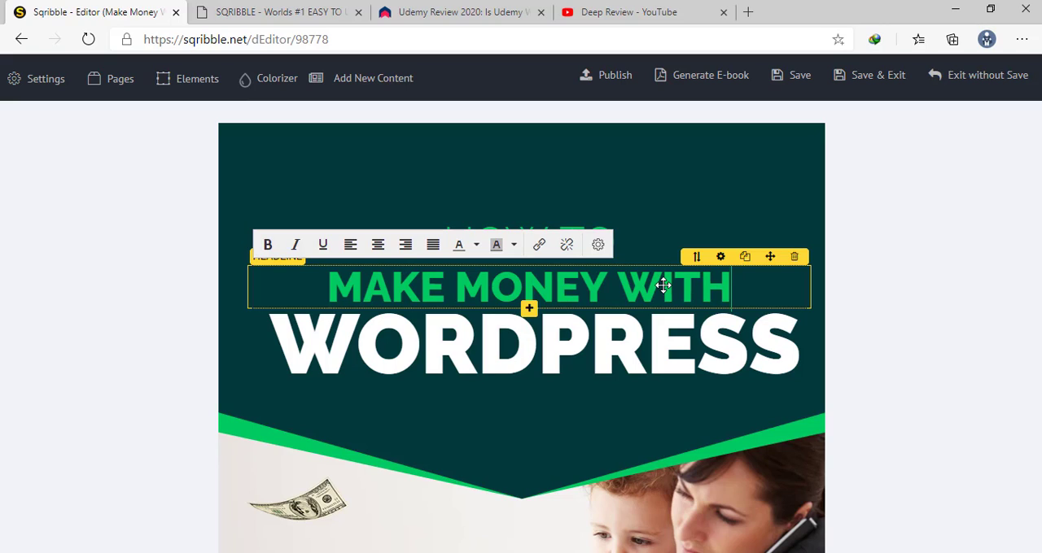
pyautogui.scroll(-3, 663, 285)
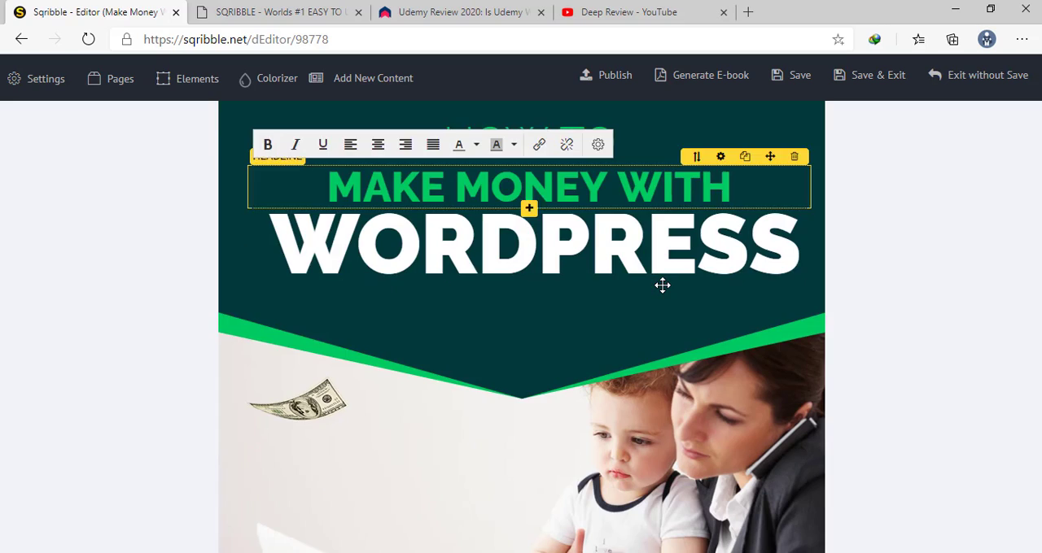
pyautogui.scroll(3, 663, 284)
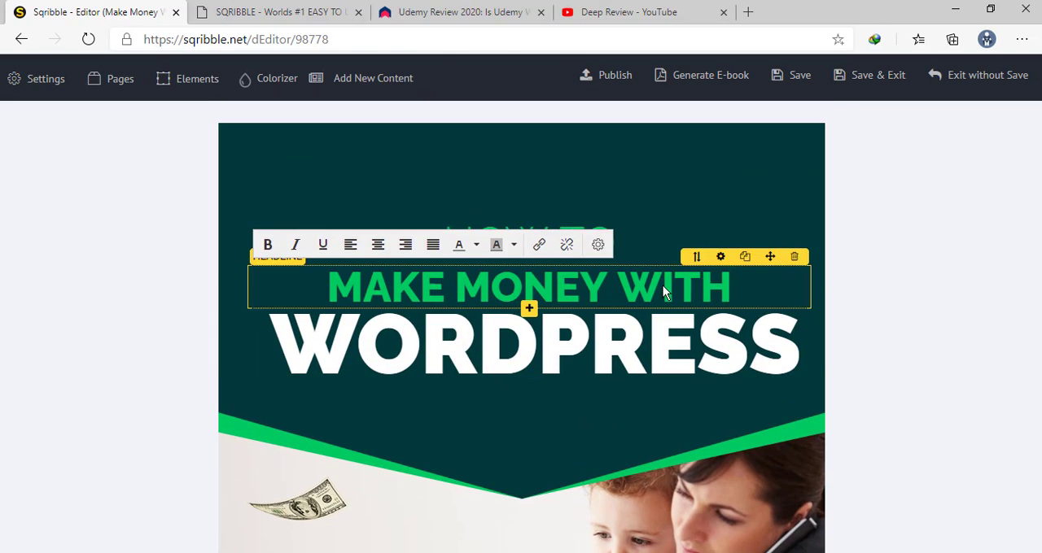
pyautogui.click(743, 156)
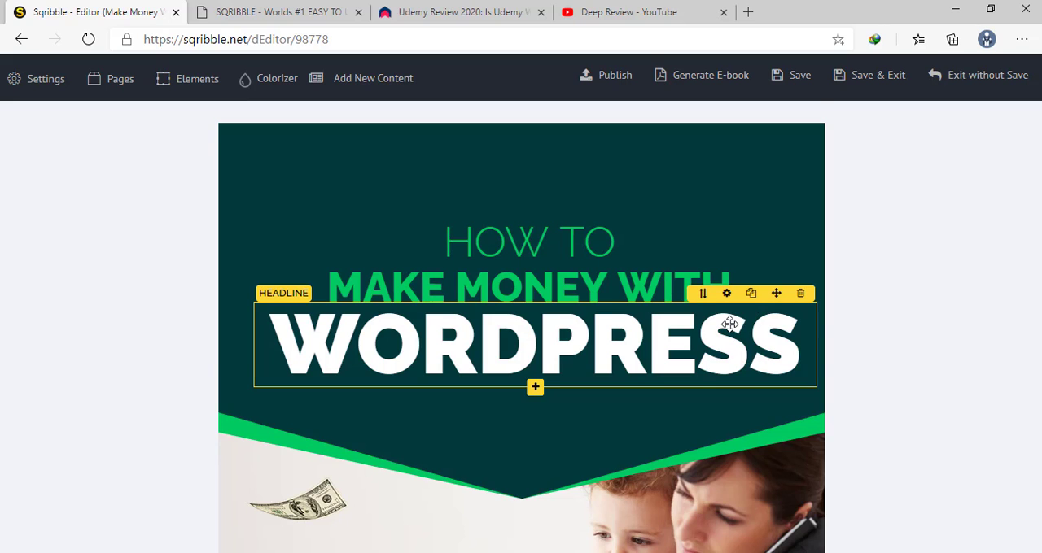
pyautogui.scroll(-5, 729, 324)
pyautogui.scroll(5, 695, 306)
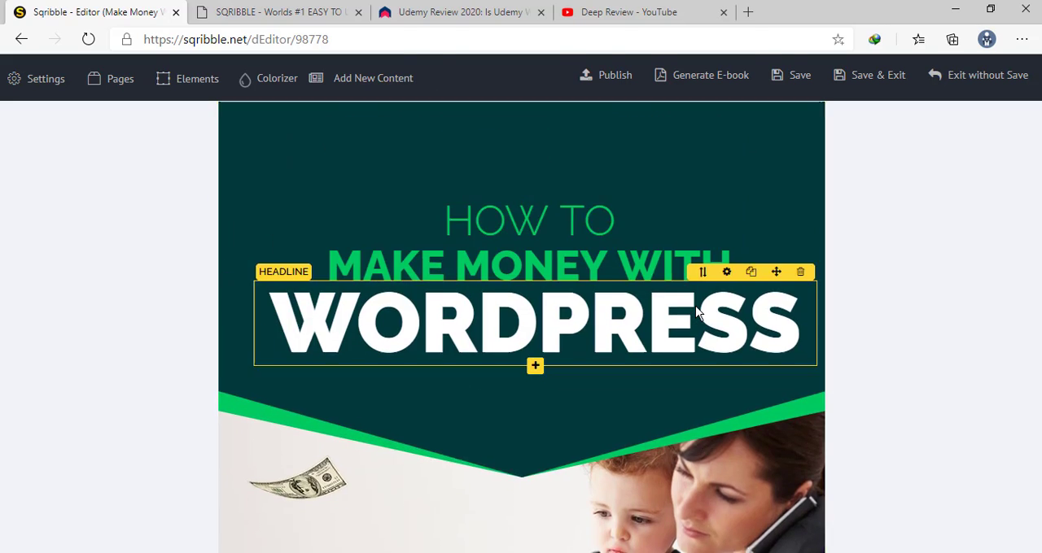
pyautogui.scroll(-2, 695, 306)
pyautogui.scroll(3, 693, 301)
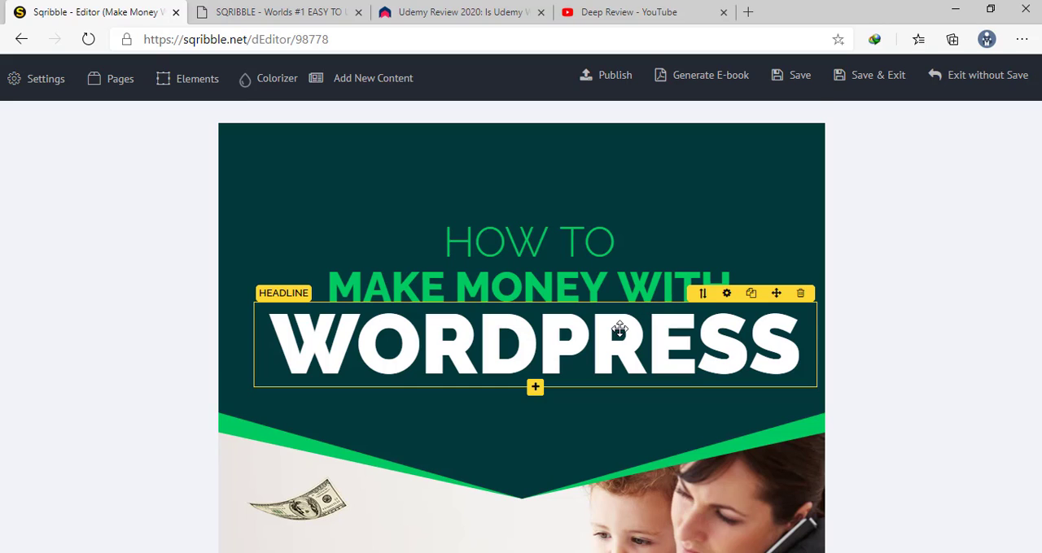
# Replace the "AUTHOR NAME" placeholder at the bottom of the cover with the author's full name
pyautogui.scroll(-2, 620, 328)
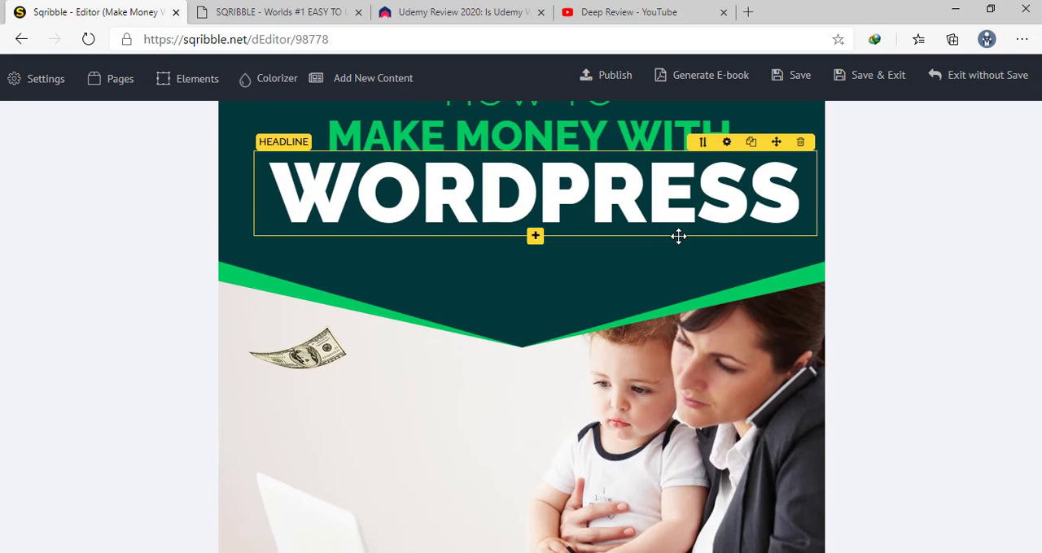
pyautogui.scroll(-8, 646, 272)
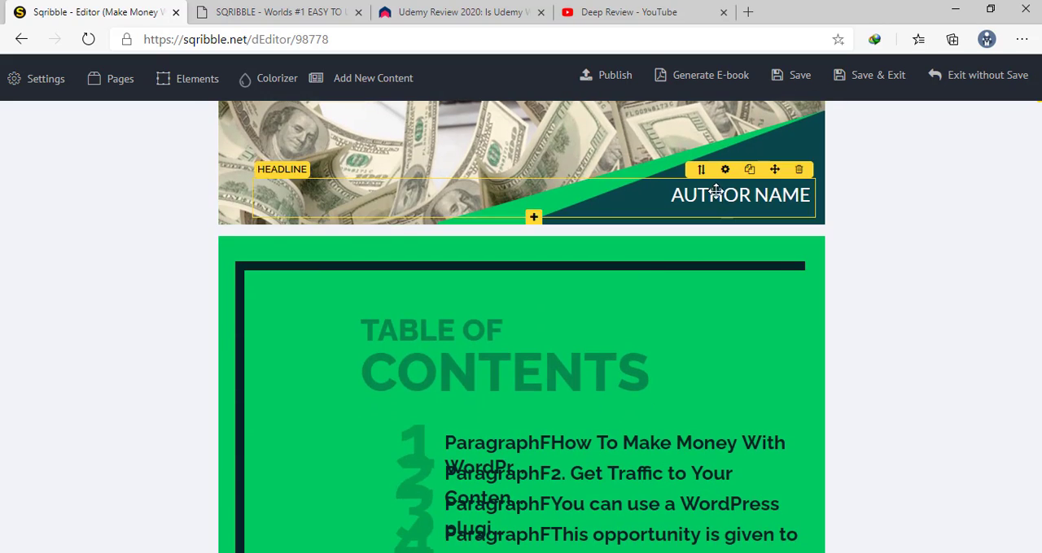
pyautogui.click(714, 193)
pyautogui.press('BackSpace')
pyautogui.press('BackSpace')
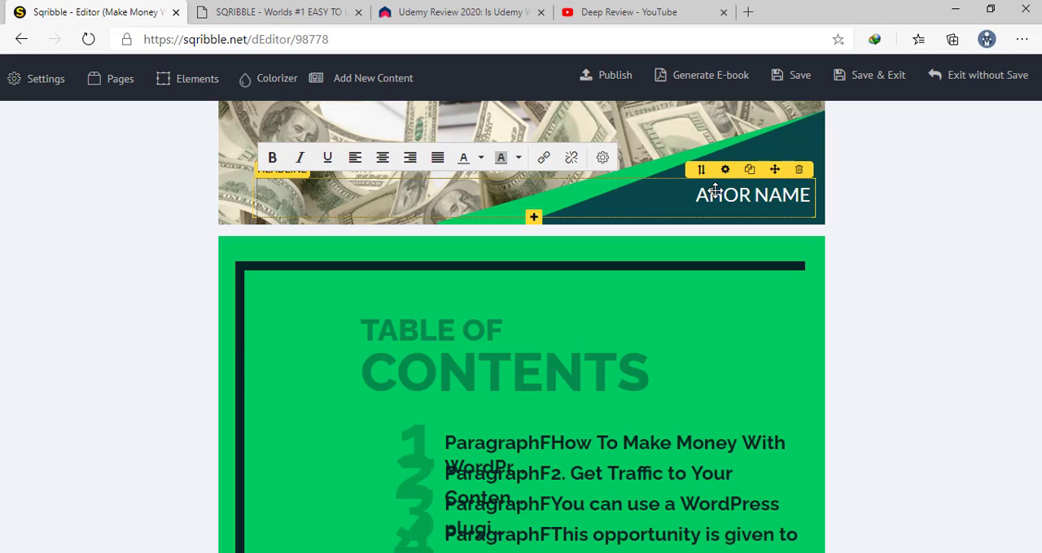
pyautogui.write('BBY T')
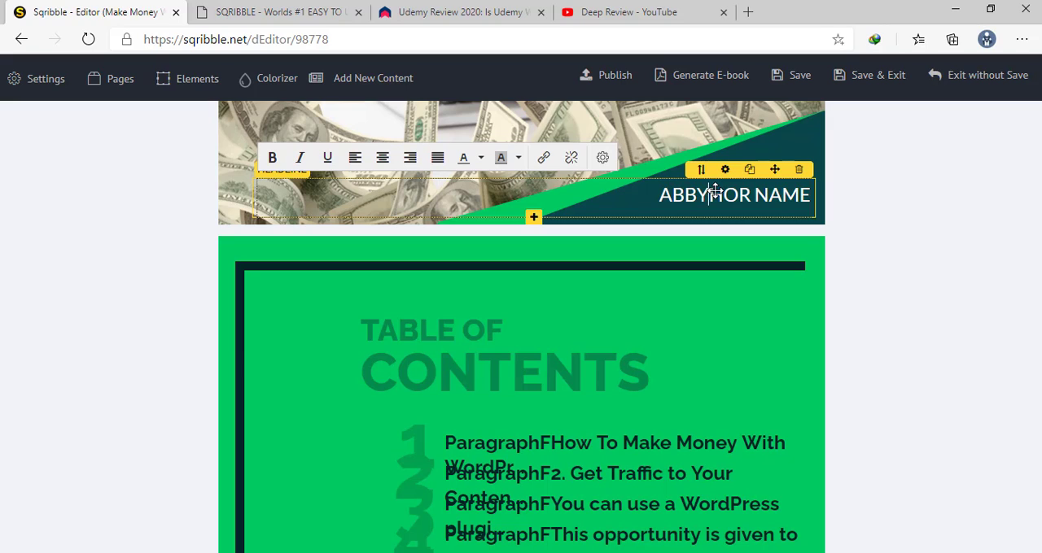
pyautogui.write('OBIAH')
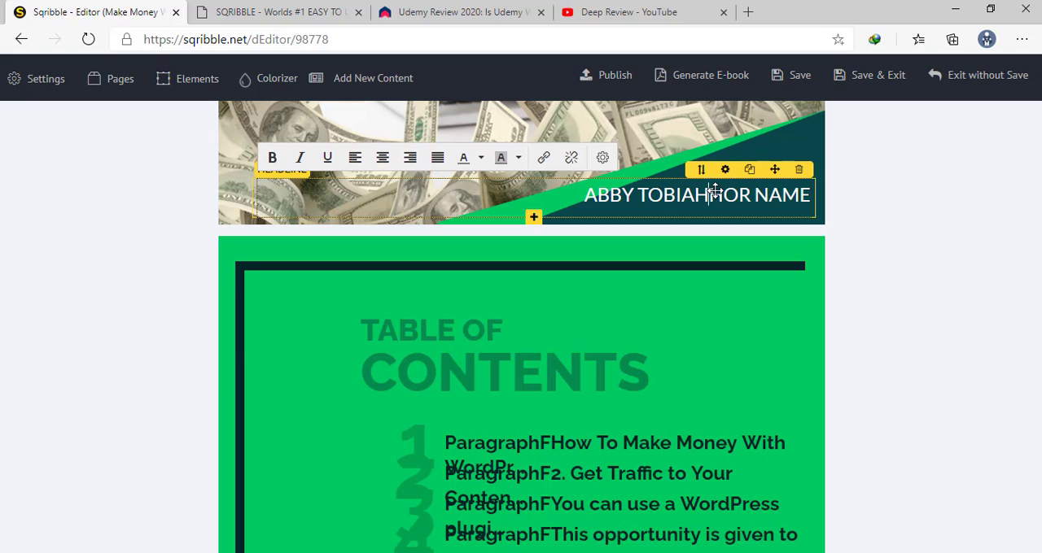
pyautogui.press('Delete')
pyautogui.press('Delete')
pyautogui.press('Delete')
pyautogui.press('Delete')
pyautogui.press('Delete')
pyautogui.press('Delete')
pyautogui.press('Delete')
pyautogui.press('Delete')
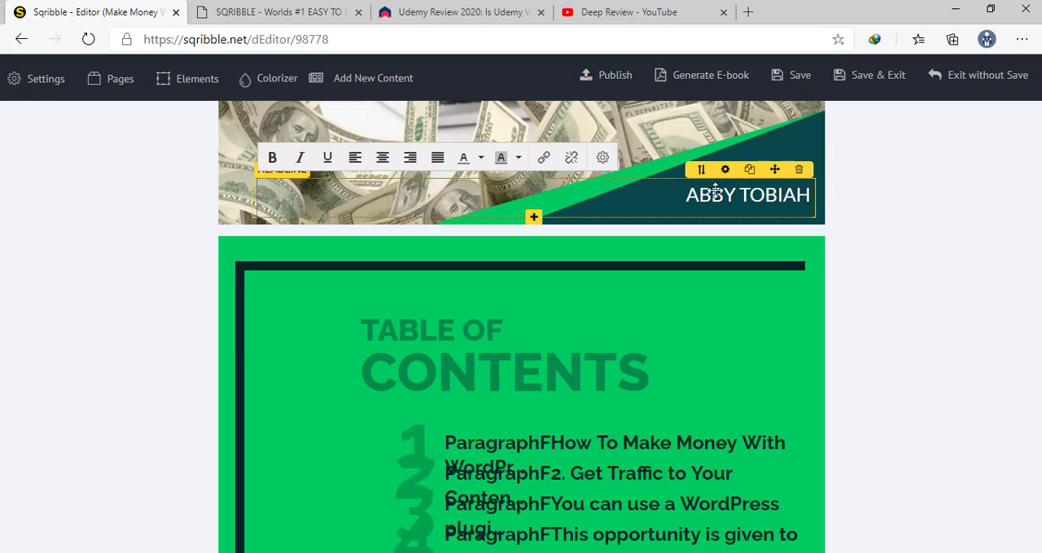
# Examine the generated table of contents entries and the first content page imported from the Word file
pyautogui.scroll(-2, 618, 276)
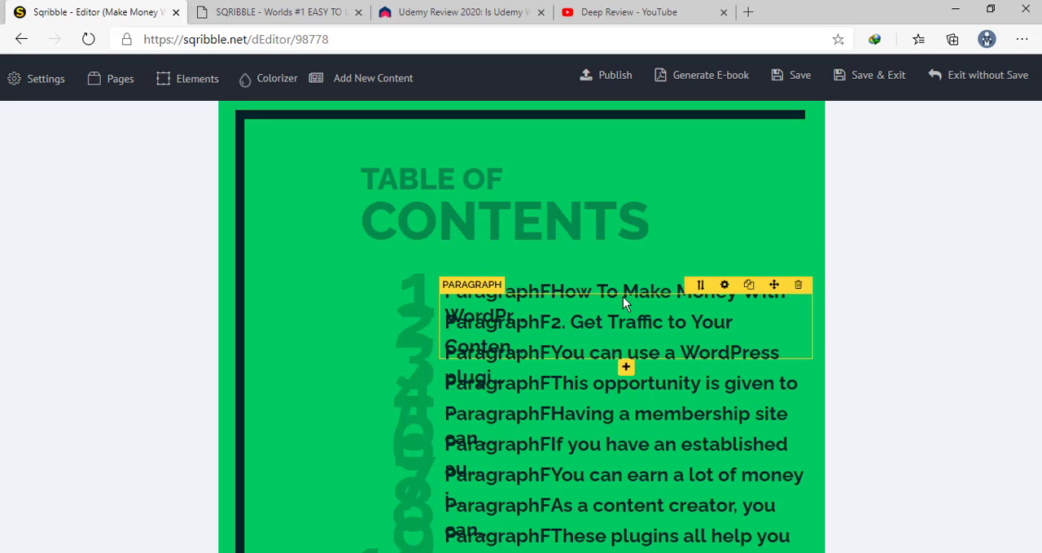
pyautogui.scroll(-2, 614, 297)
pyautogui.scroll(4, 613, 297)
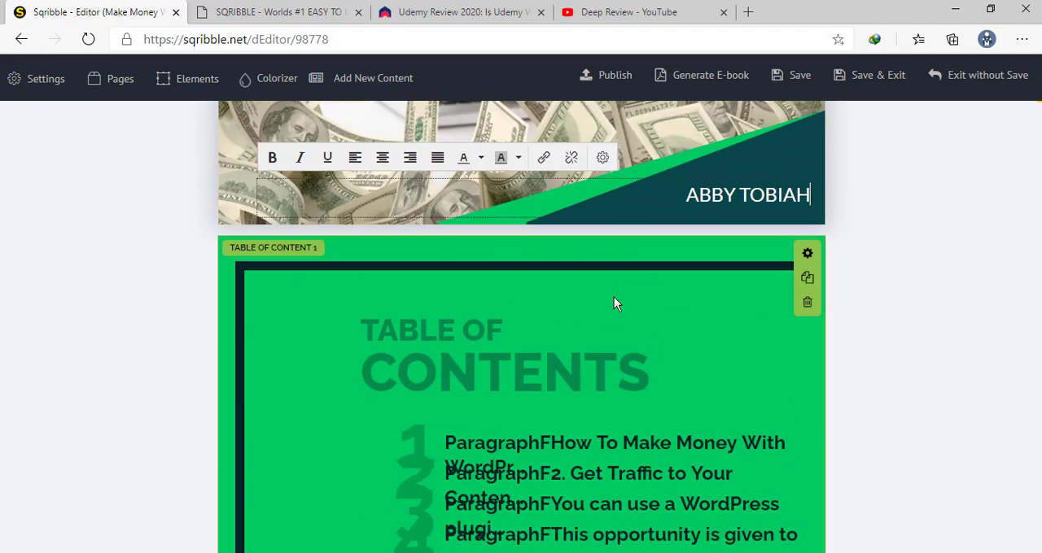
pyautogui.scroll(-1, 606, 308)
pyautogui.scroll(-10, 603, 317)
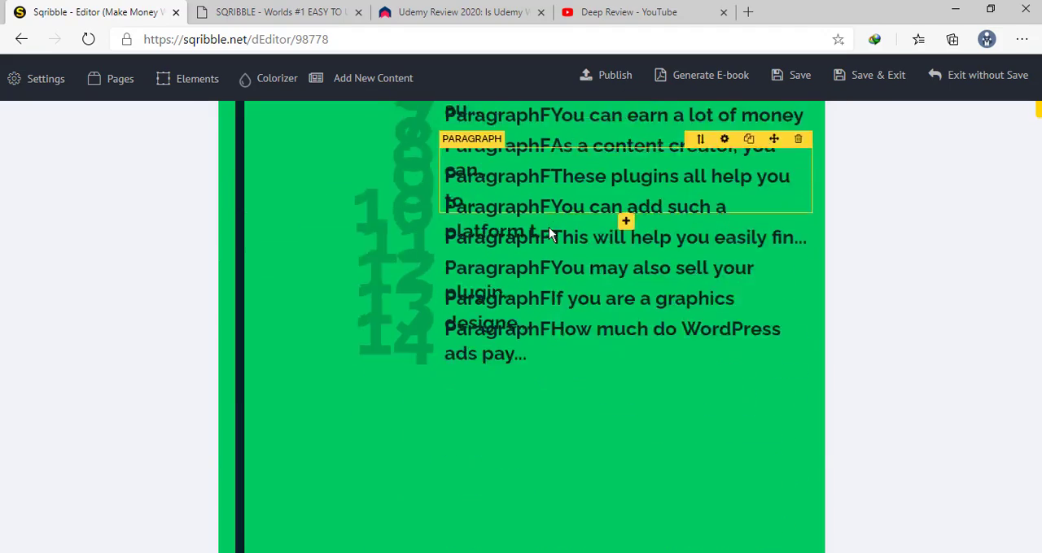
pyautogui.scroll(5, 549, 234)
pyautogui.scroll(6, 549, 234)
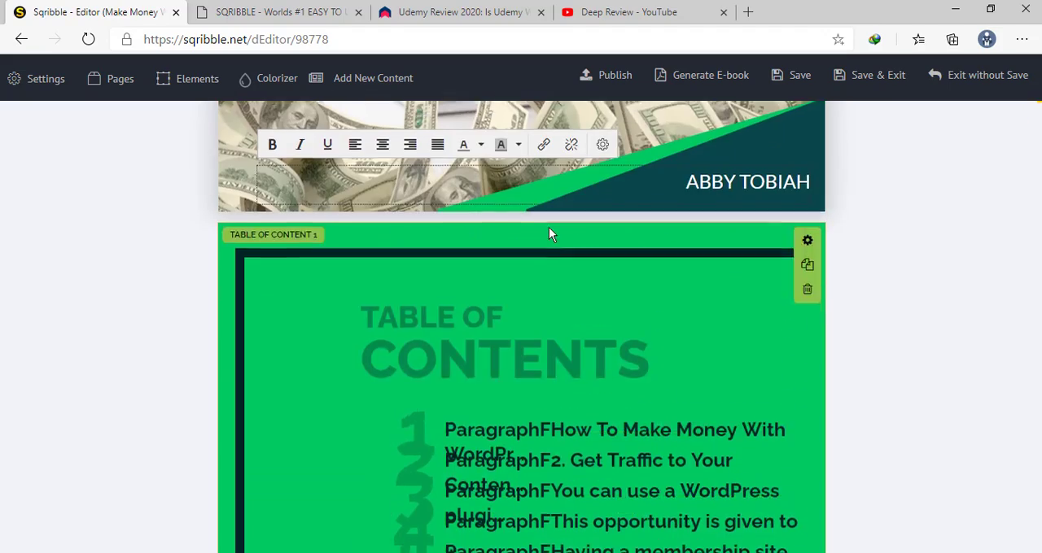
pyautogui.scroll(-6, 539, 244)
pyautogui.scroll(1, 537, 246)
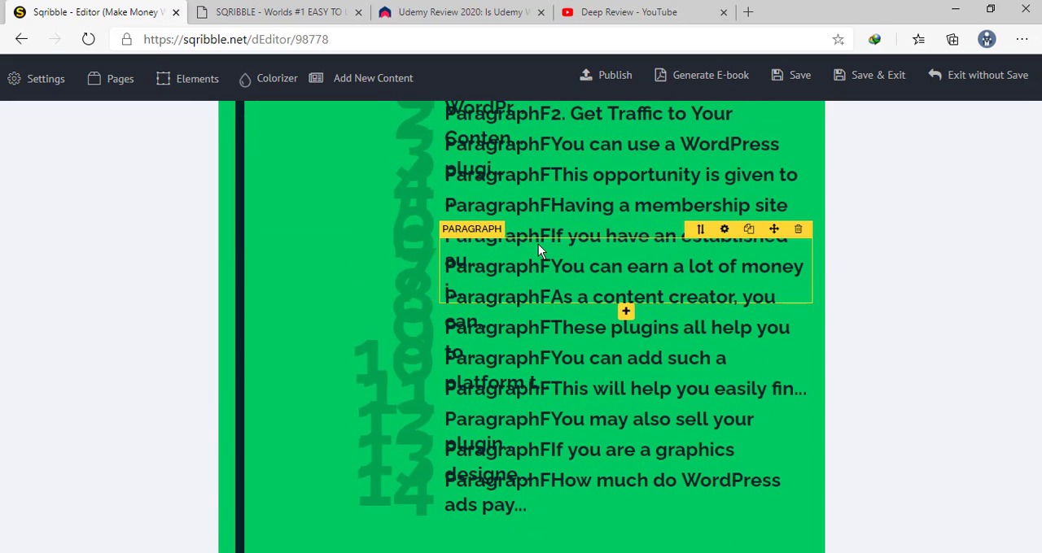
pyautogui.scroll(-5, 537, 246)
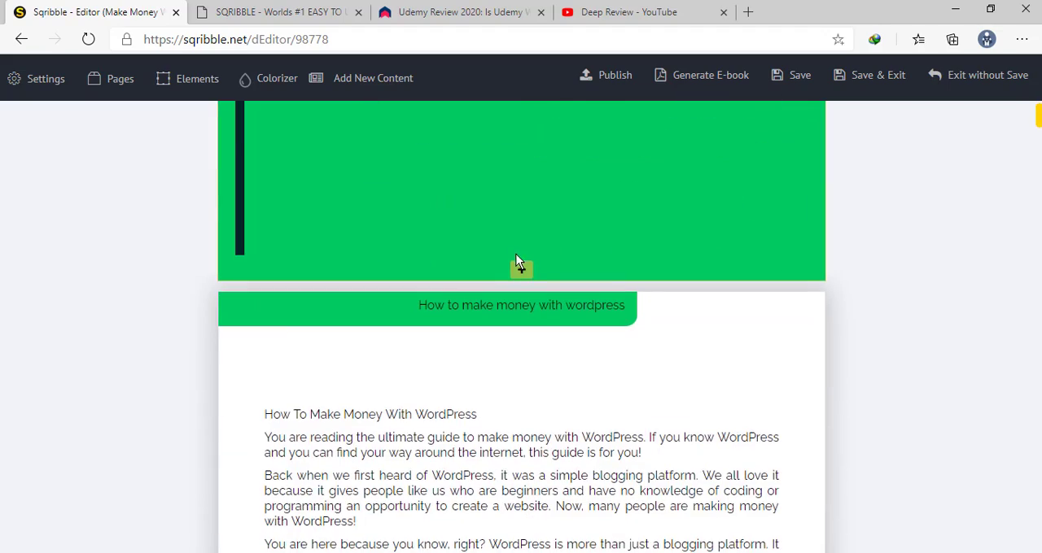
pyautogui.scroll(-4, 516, 255)
pyautogui.scroll(2, 497, 268)
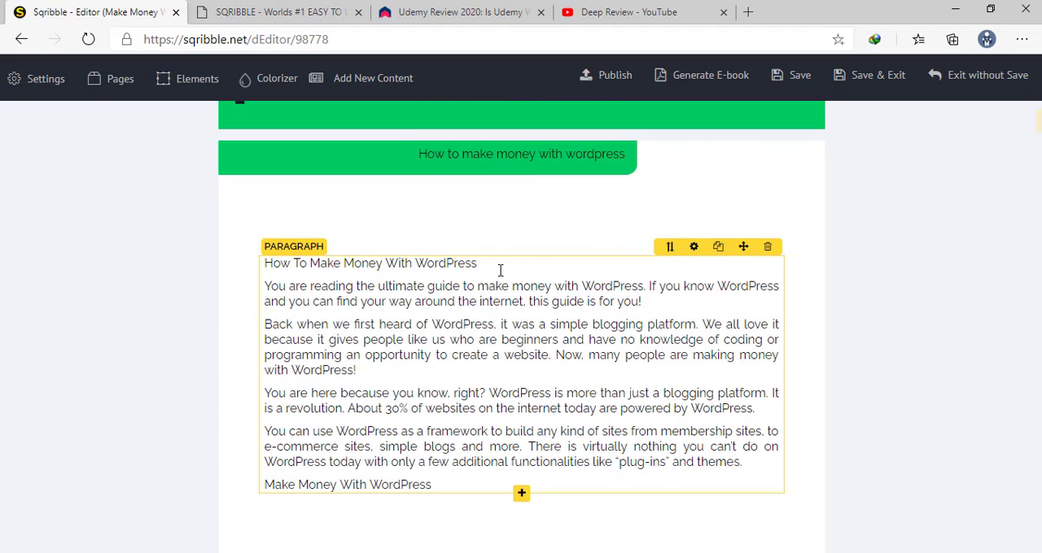
# Compare the heading on the first imported content page with the title style in the source Google Docs document
pyautogui.scroll(-2, 500, 270)
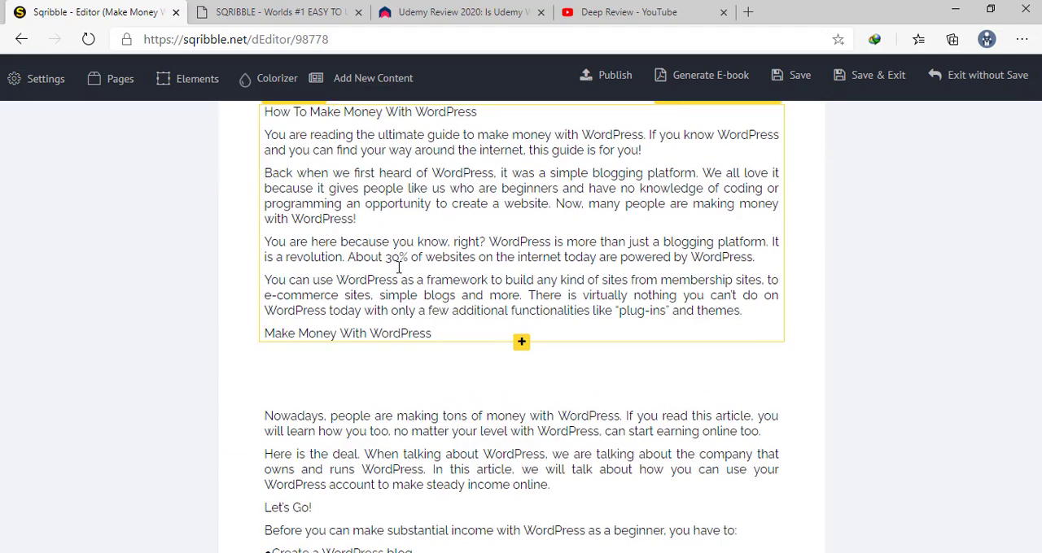
pyautogui.scroll(2, 428, 264)
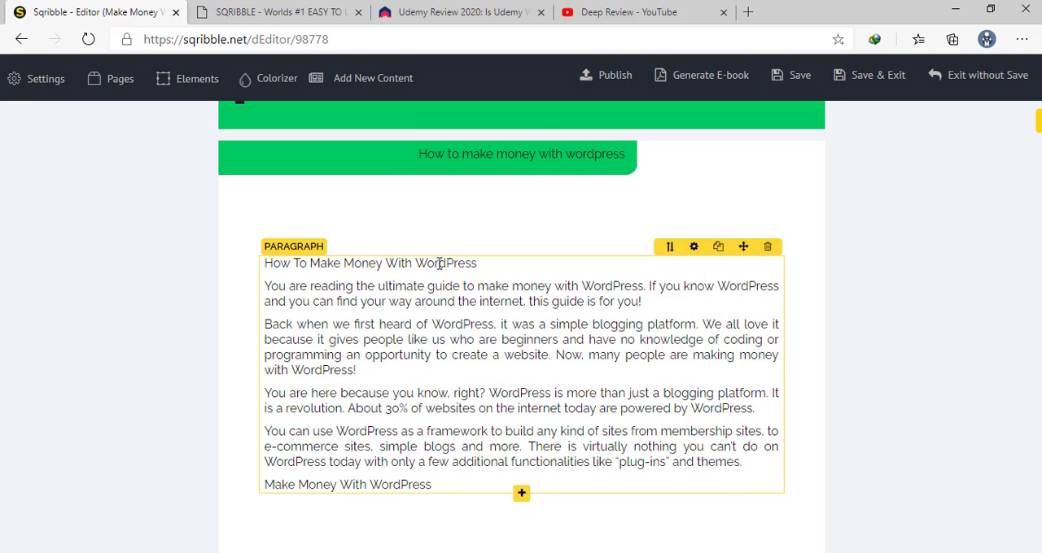
pyautogui.click(465, 268)
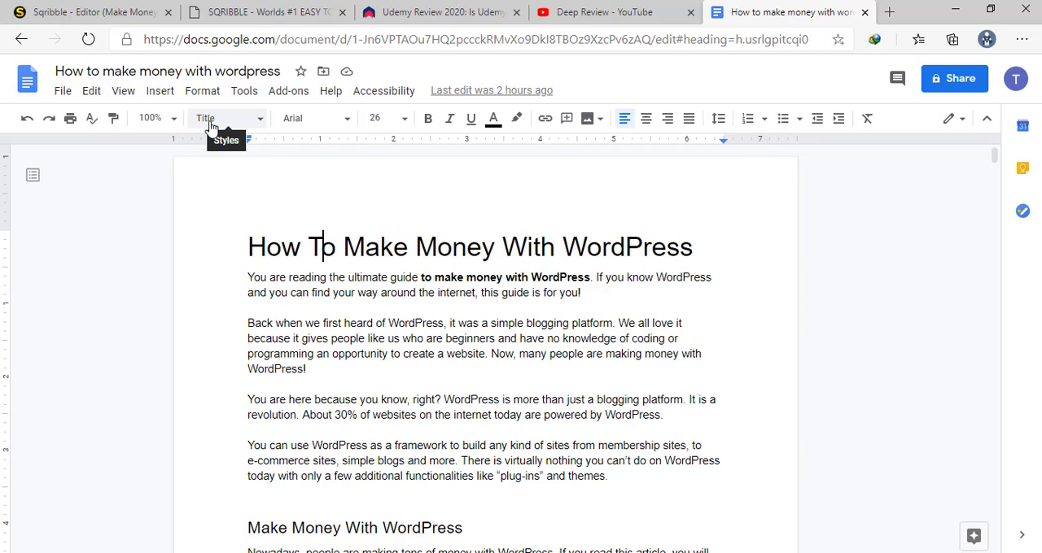
pyautogui.click(120, 10)
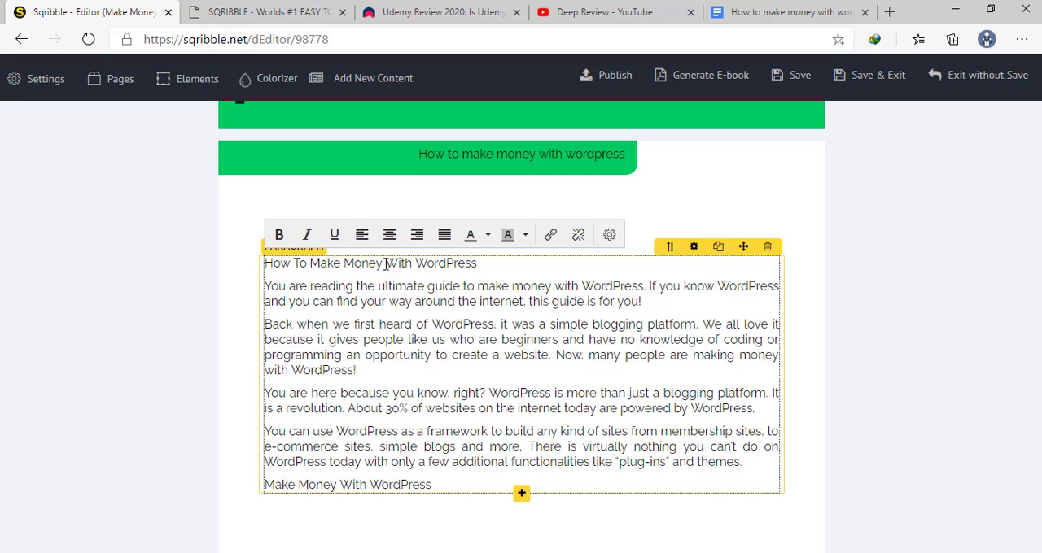
# Make the "How To Make Money With WordPress" line at the start of the first content page bold
pyautogui.click(478, 265)
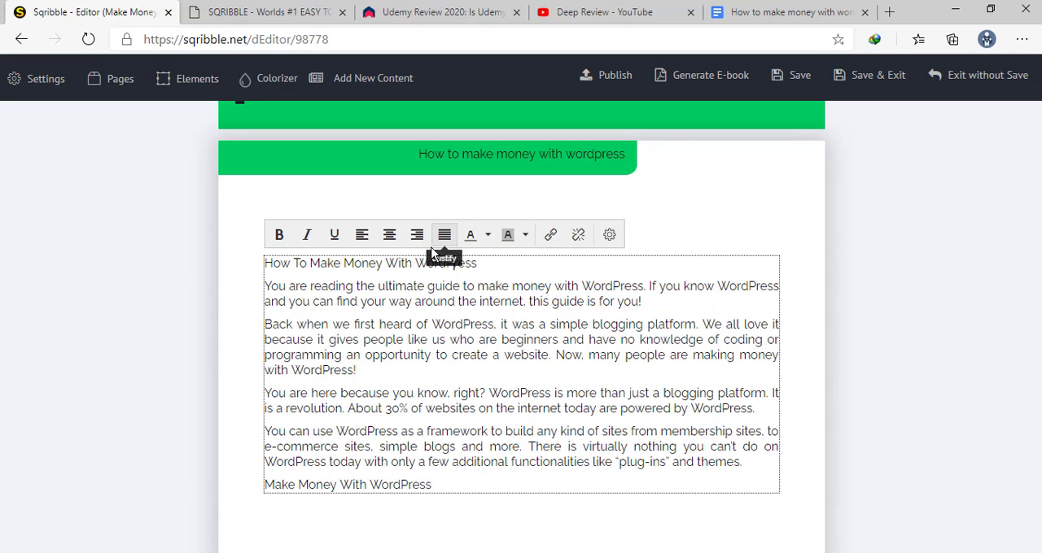
pyautogui.click(267, 270)
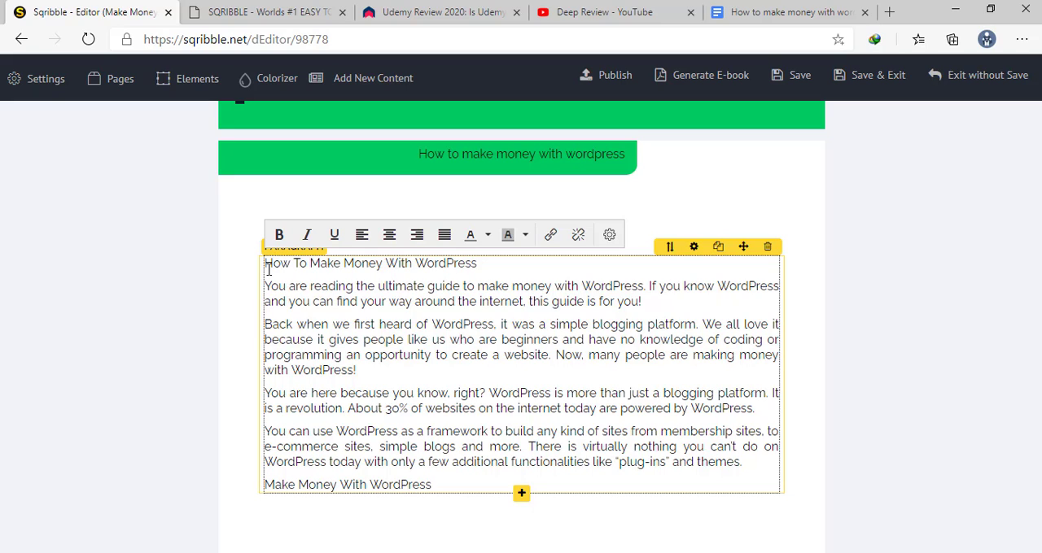
pyautogui.hotkey('shift', 'End')
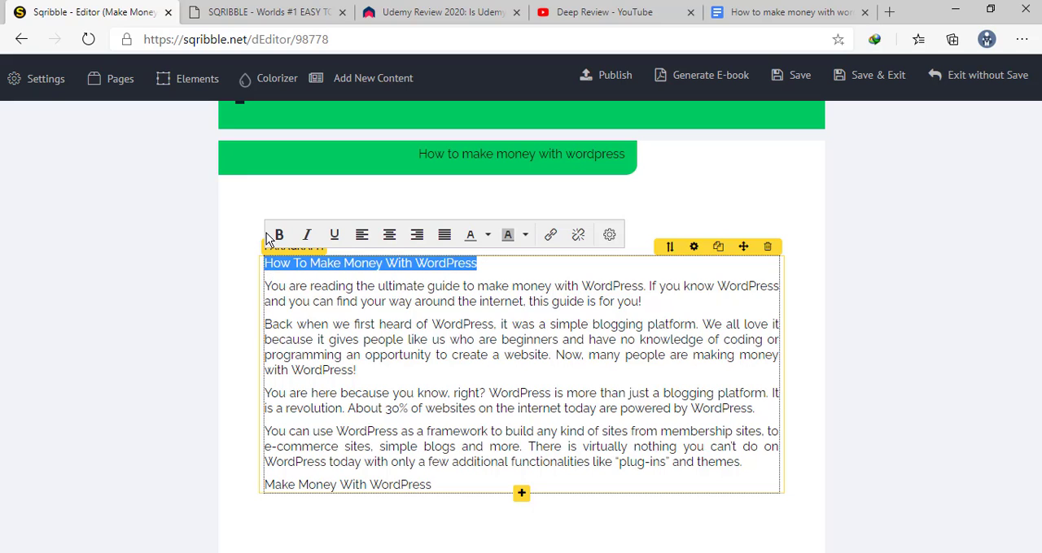
pyautogui.click(280, 236)
pyautogui.click(446, 286)
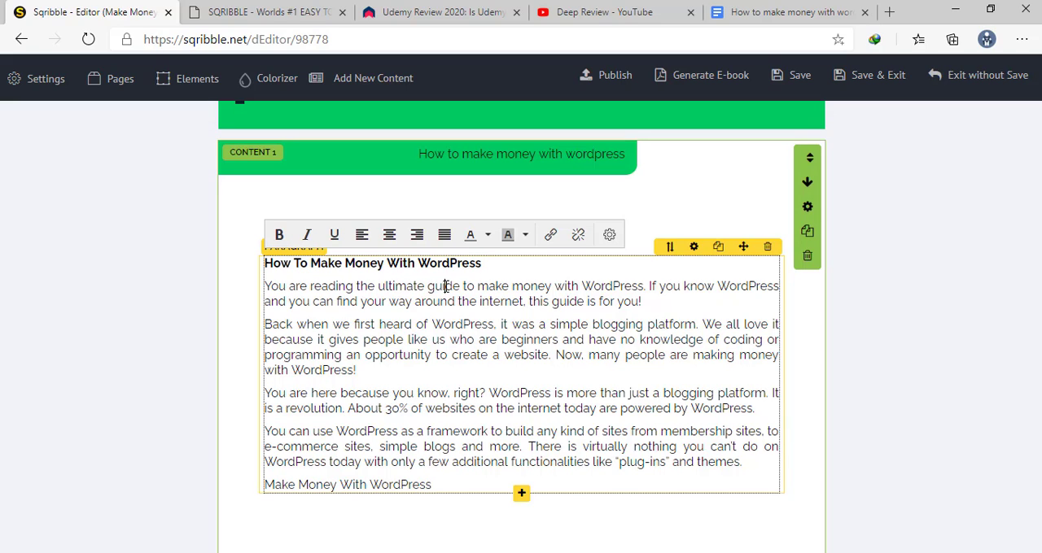
# Try a font size of 26 for the paragraph element containing the bold heading
pyautogui.click(485, 265)
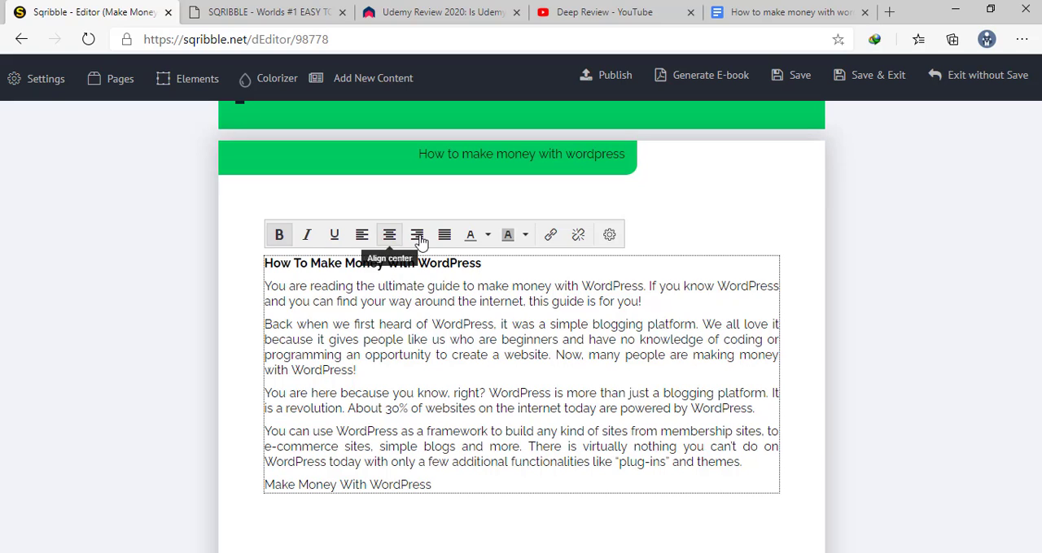
pyautogui.click(488, 236)
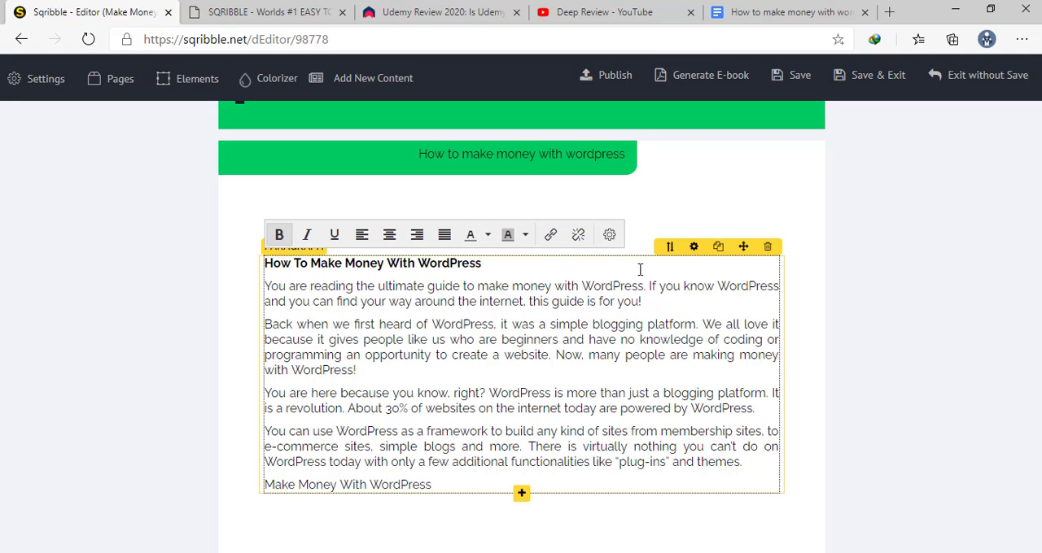
pyautogui.click(612, 236)
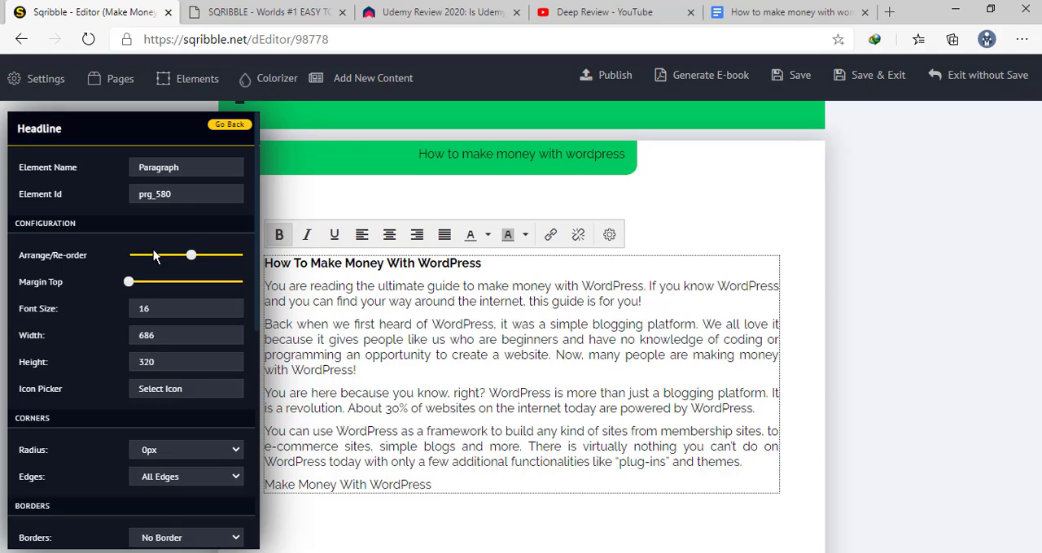
pyautogui.click(154, 308)
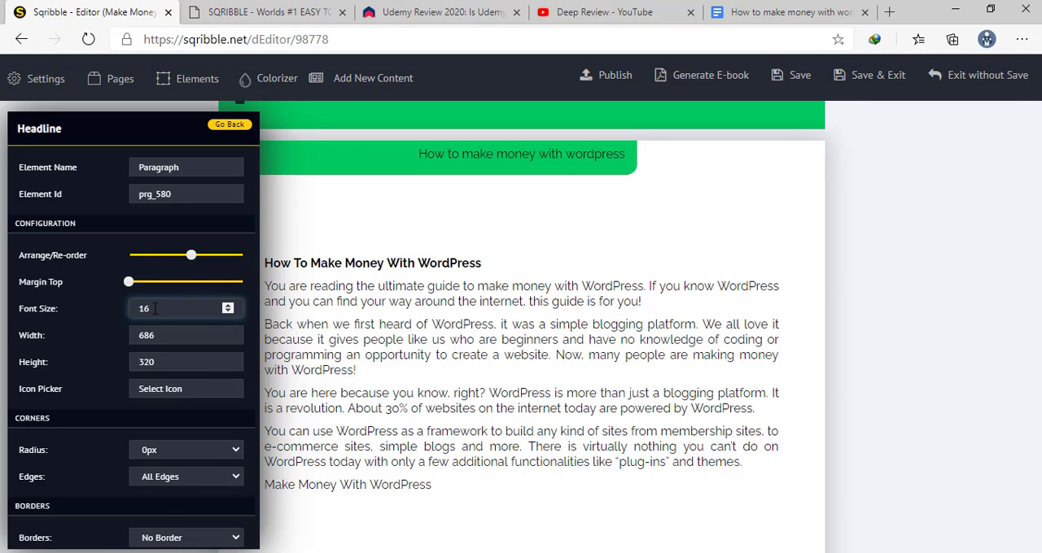
pyautogui.doubleClick(154, 309)
pyautogui.write('26')
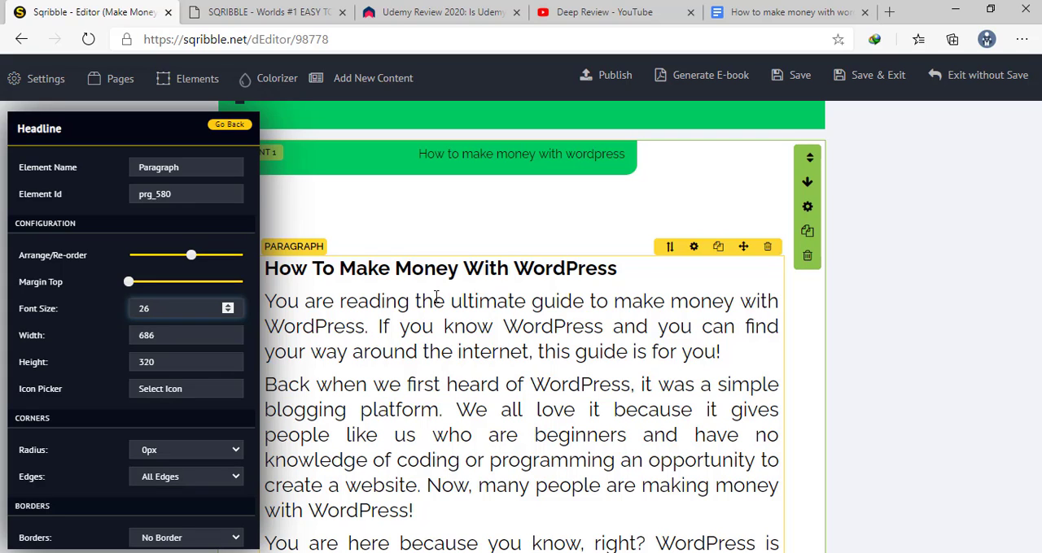
# Step the paragraph element's font size back down to 16 and return to its text
pyautogui.click(225, 311)
pyautogui.click(225, 311)
pyautogui.click(225, 311)
pyautogui.click(226, 311)
pyautogui.click(225, 311)
pyautogui.click(225, 311)
pyautogui.click(225, 311)
pyautogui.click(225, 311)
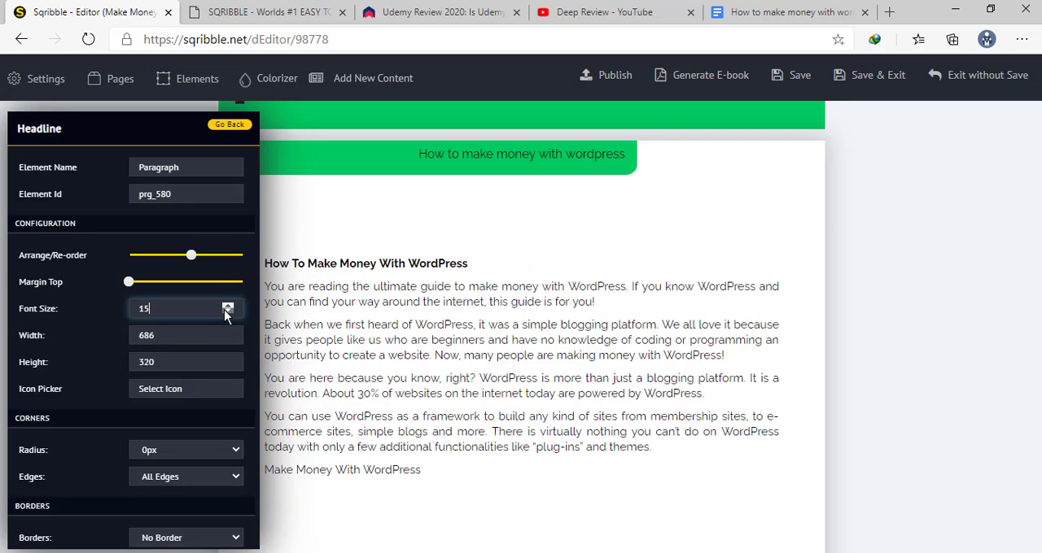
pyautogui.click(226, 310)
pyautogui.click(227, 306)
pyautogui.click(224, 306)
pyautogui.click(442, 340)
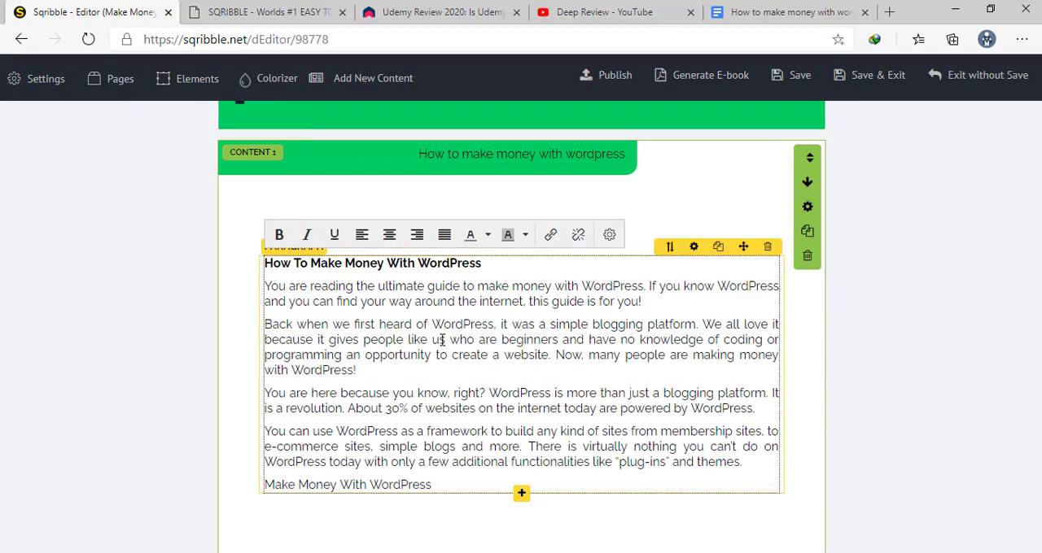
# Compare the "Make Money With WordPress" subheading in the ebook with its style in the source Google Docs document
pyautogui.scroll(-6, 442, 339)
pyautogui.scroll(8, 442, 339)
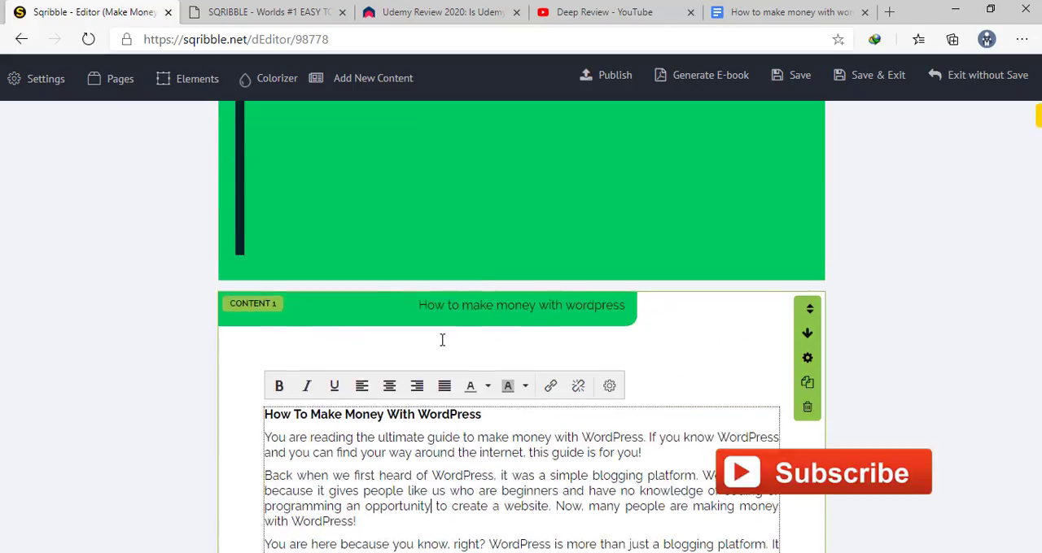
pyautogui.scroll(-5, 442, 340)
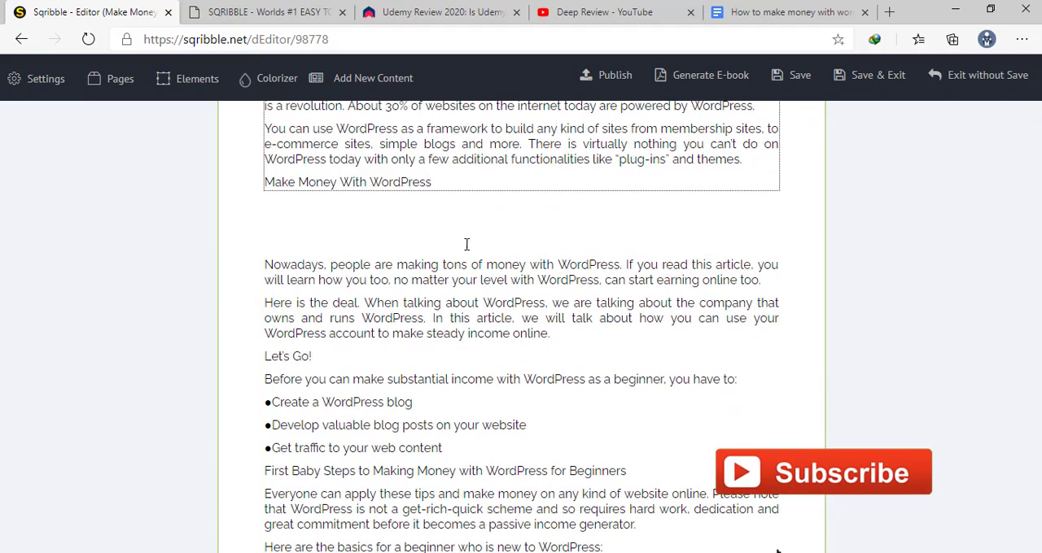
pyautogui.scroll(5, 467, 244)
pyautogui.scroll(-2, 468, 249)
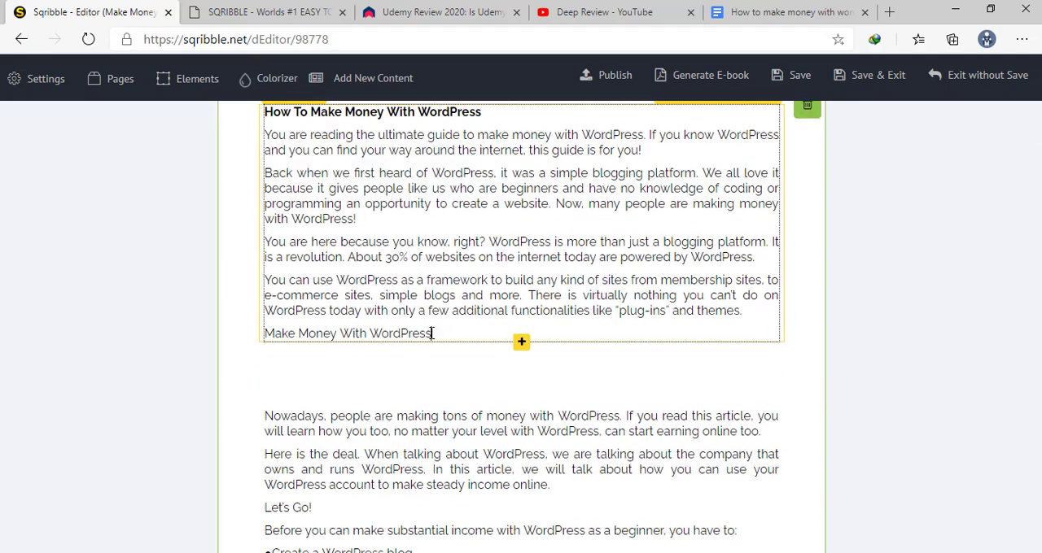
pyautogui.click(786, 12)
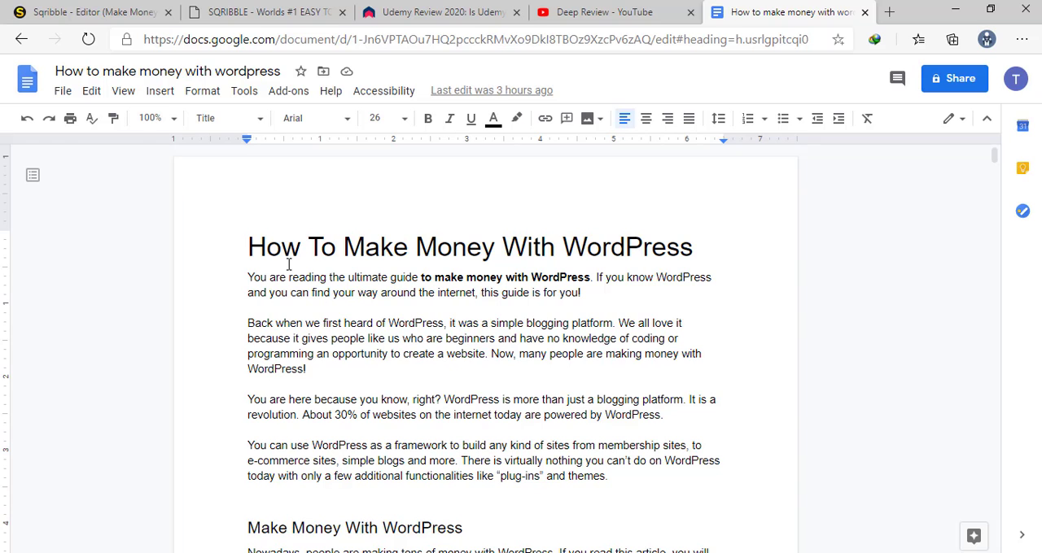
pyautogui.scroll(-2, 325, 289)
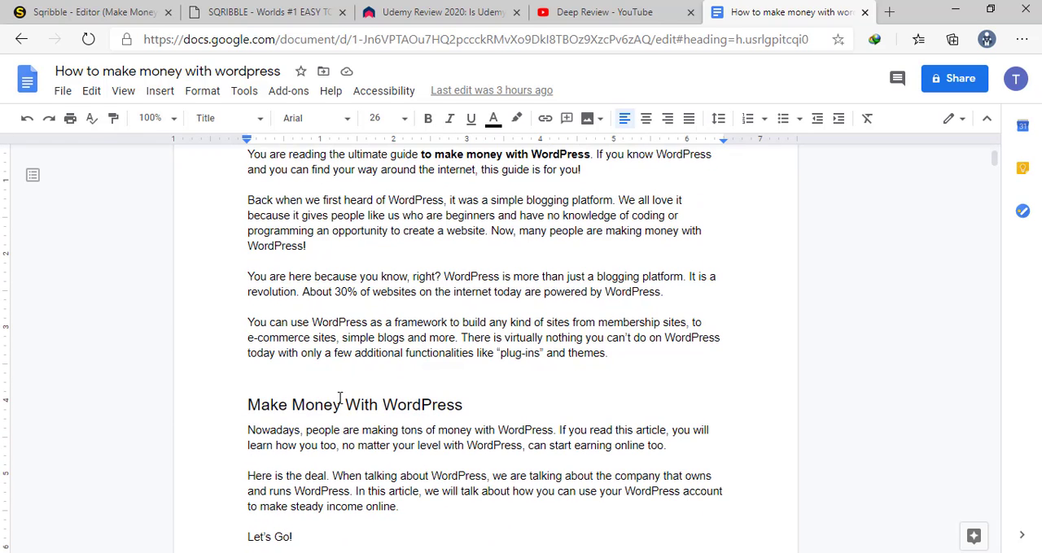
pyautogui.click(339, 398)
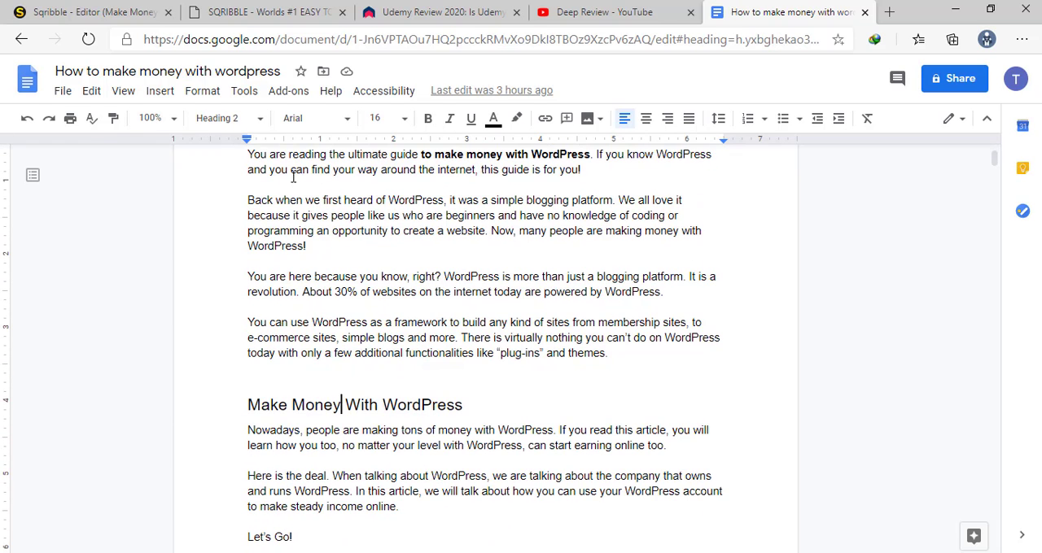
pyautogui.click(82, 10)
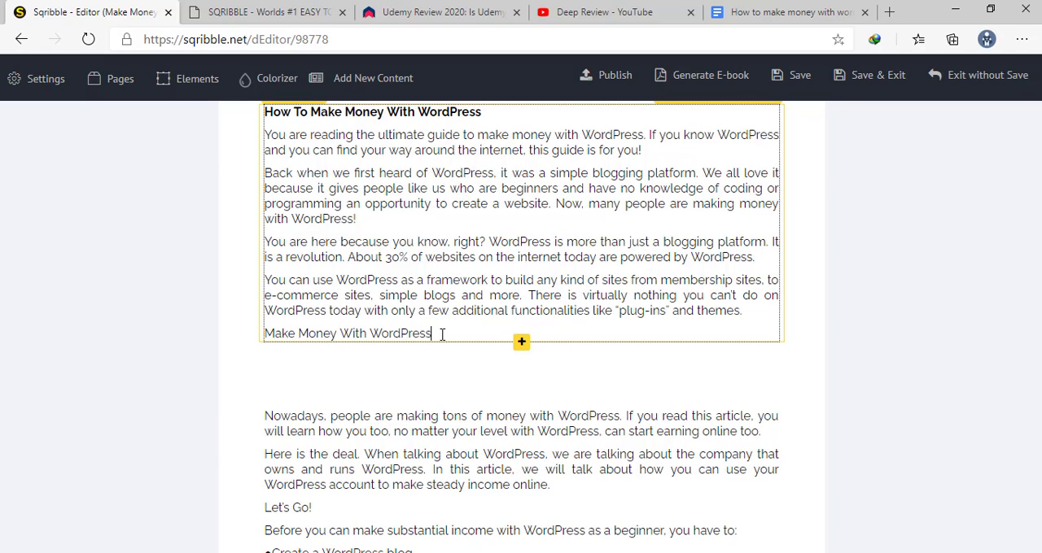
# Examine the imported text down to the Page 1 footer and the following page, checking it against the source Google Docs document
pyautogui.scroll(-5, 442, 333)
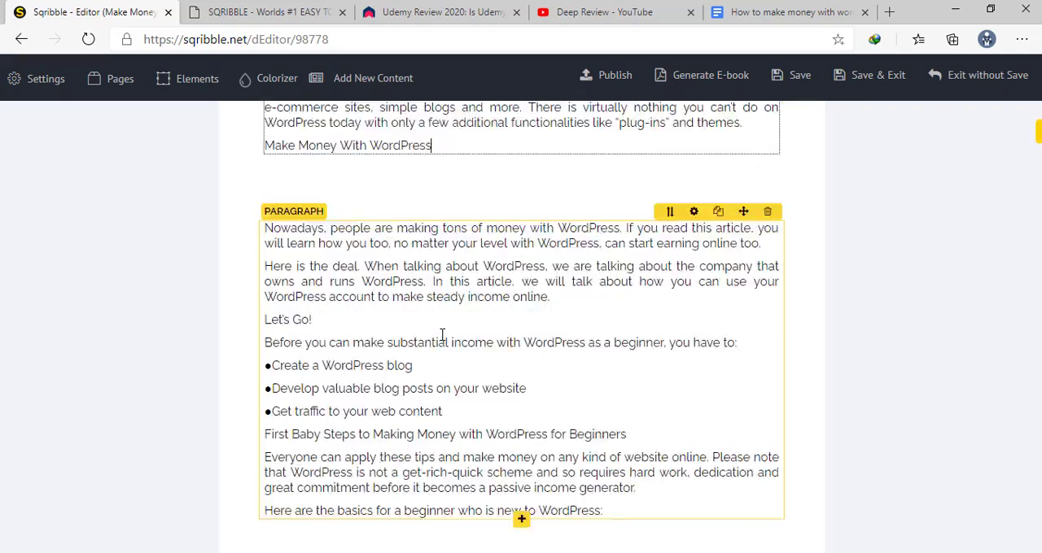
pyautogui.scroll(6, 442, 334)
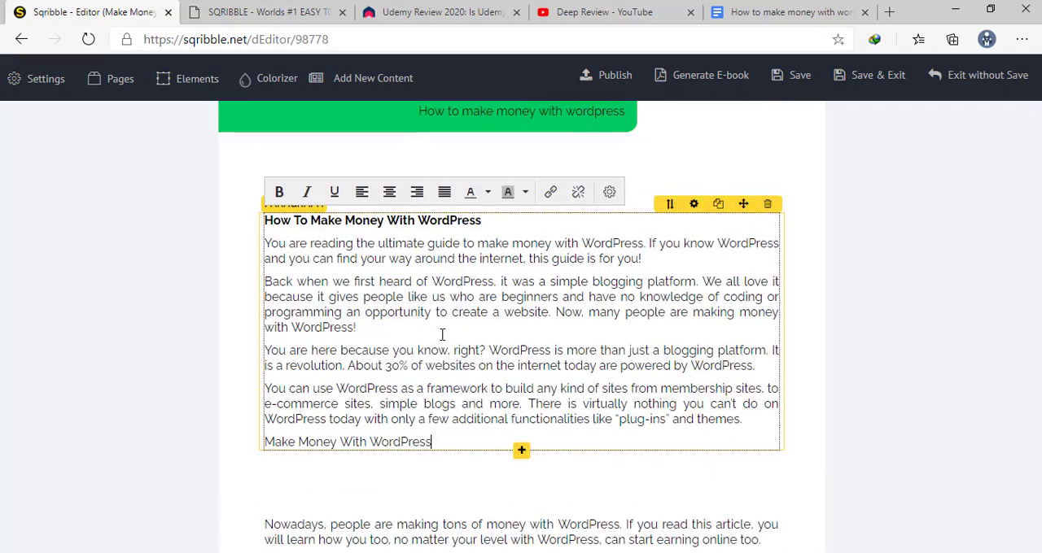
pyautogui.scroll(-5, 442, 333)
pyautogui.scroll(2, 442, 334)
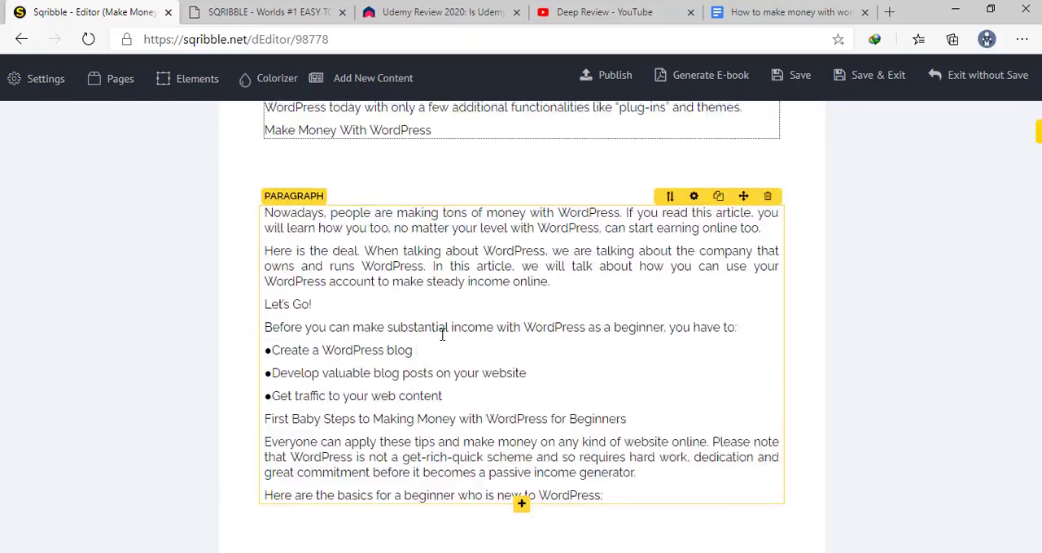
pyautogui.scroll(-5, 442, 333)
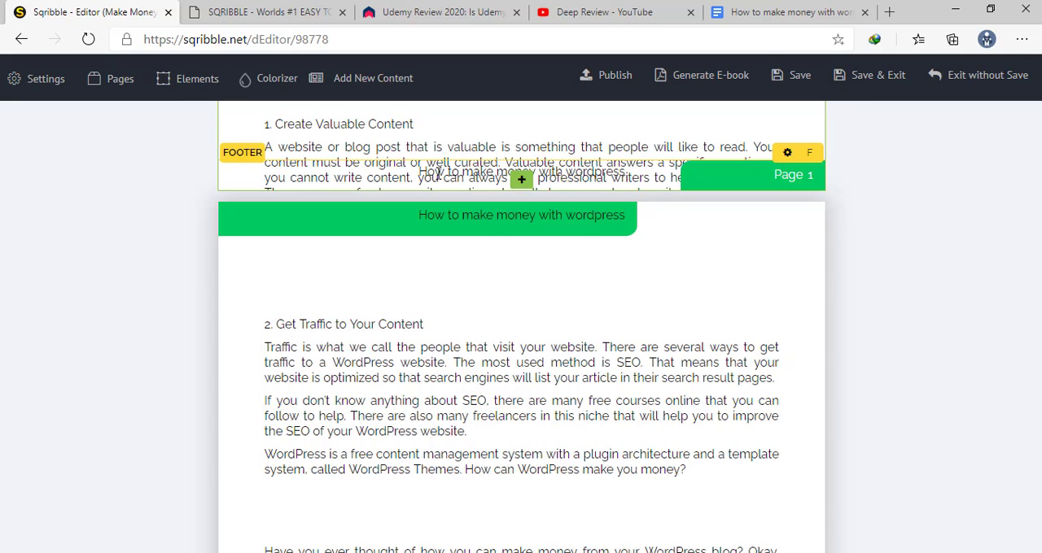
pyautogui.click(439, 175)
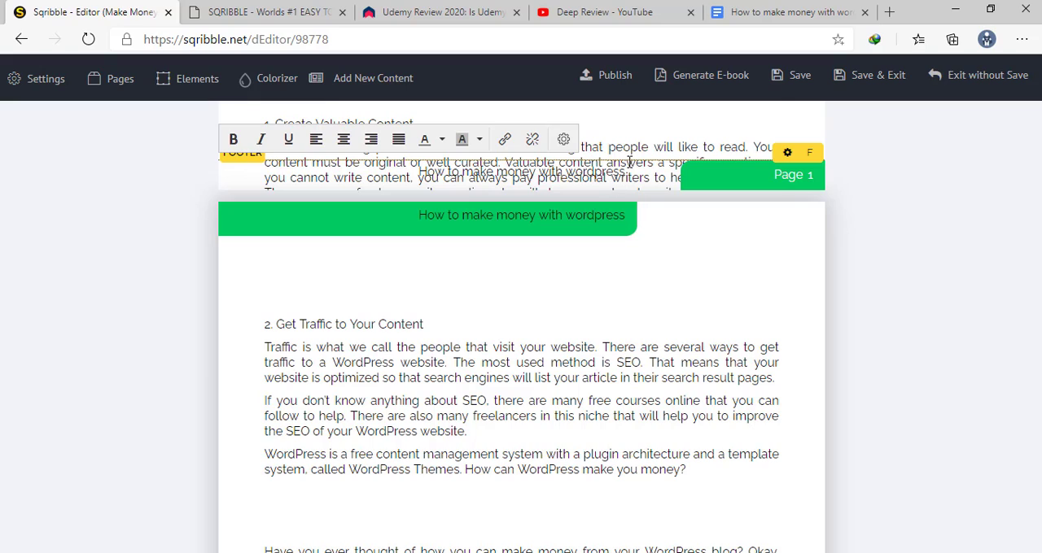
pyautogui.click(638, 130)
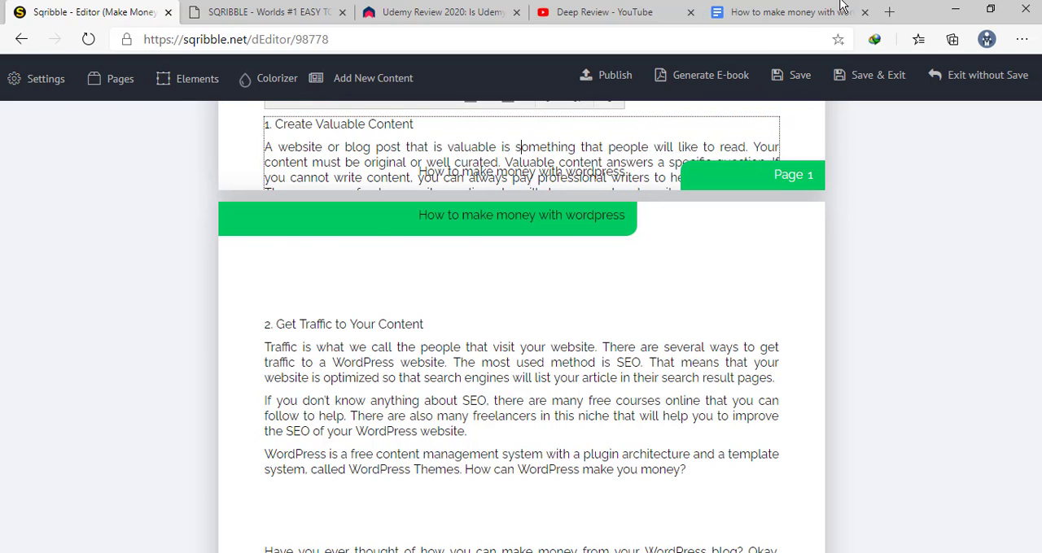
pyautogui.click(790, 12)
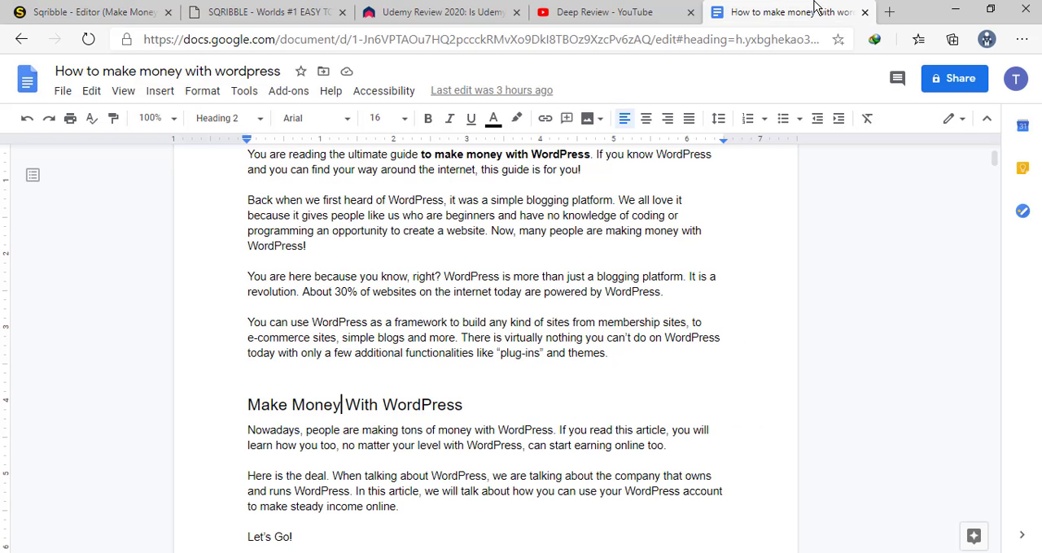
pyautogui.click(118, 10)
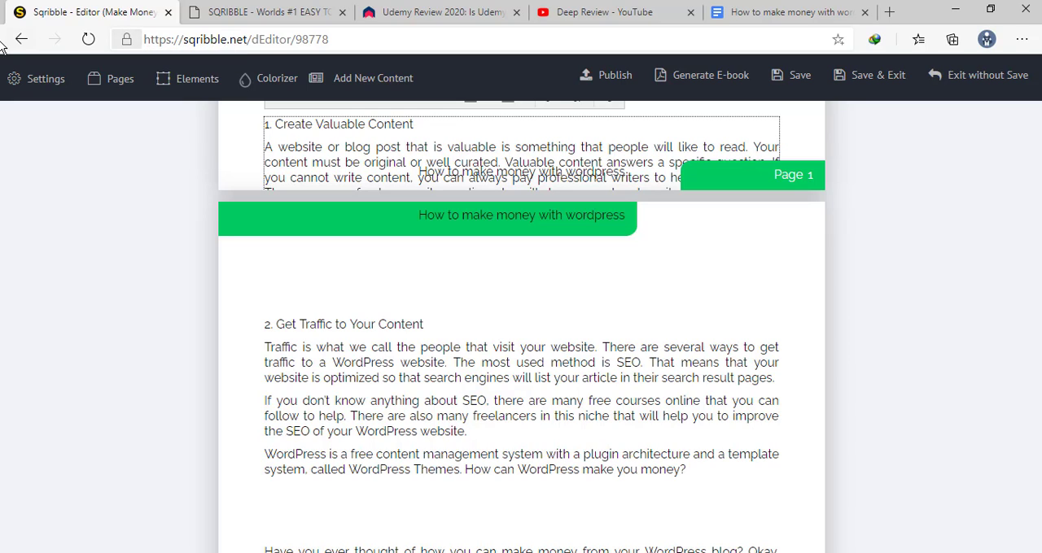
# Leave the editor and start a "Make Money With WordPress" project from the How To Make Money Blogging template, using Grab from URL
pyautogui.click(29, 39)
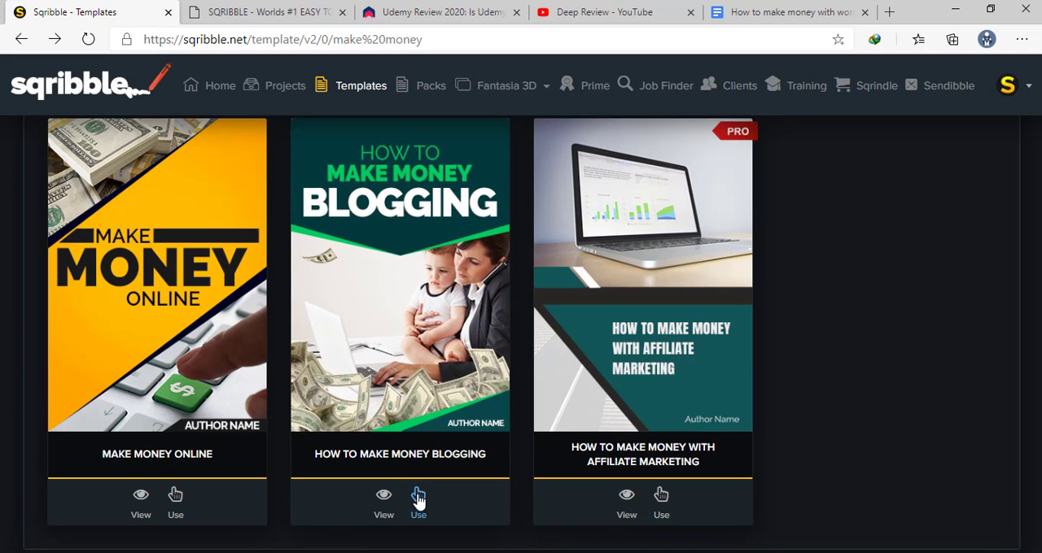
pyautogui.click(418, 500)
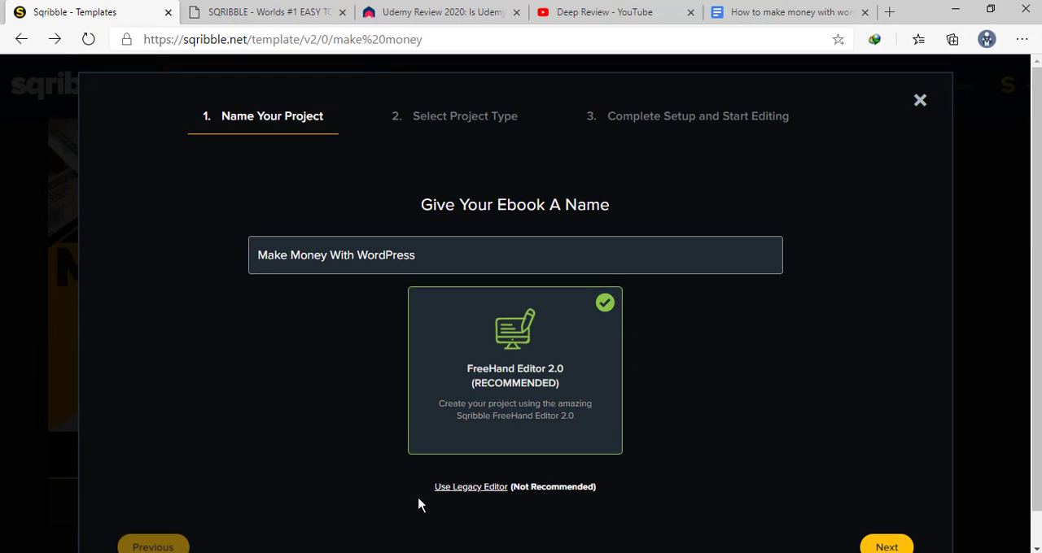
pyautogui.scroll(-2, 516, 386)
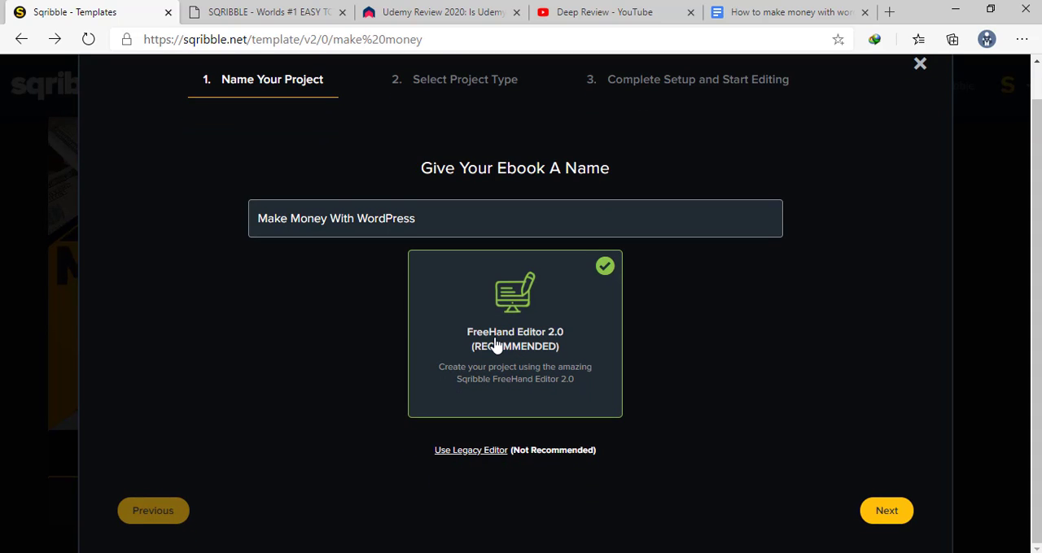
pyautogui.click(882, 510)
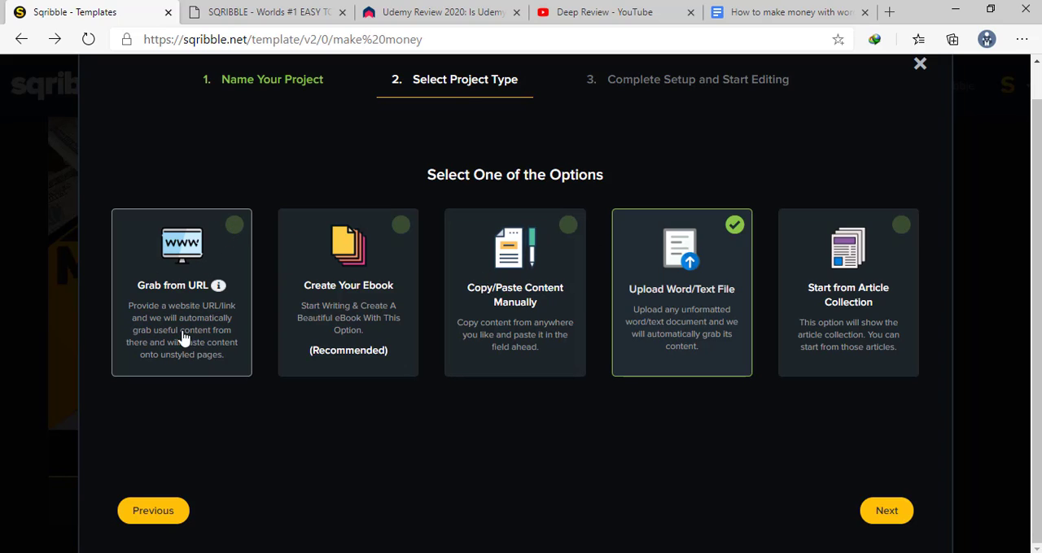
pyautogui.click(210, 259)
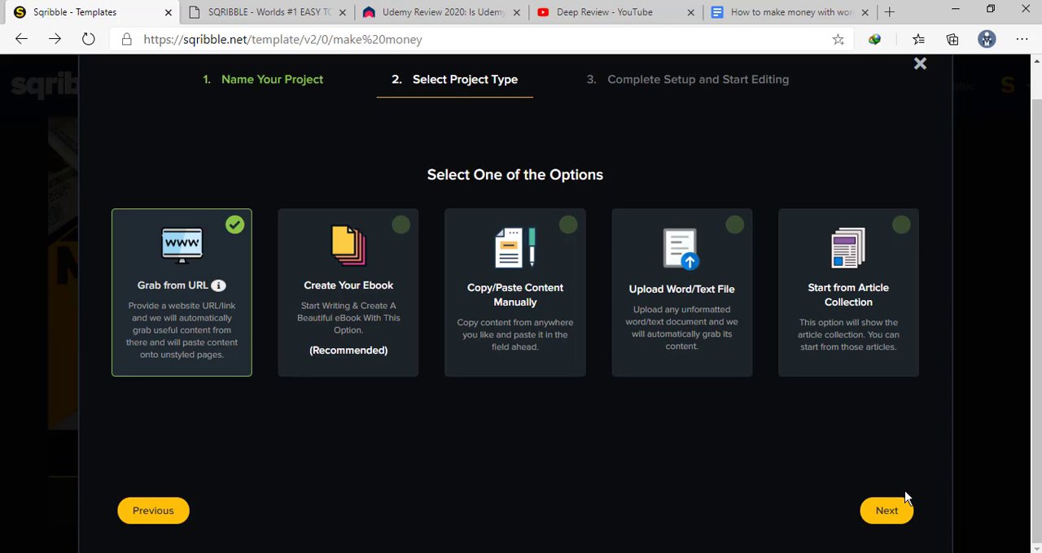
pyautogui.click(887, 511)
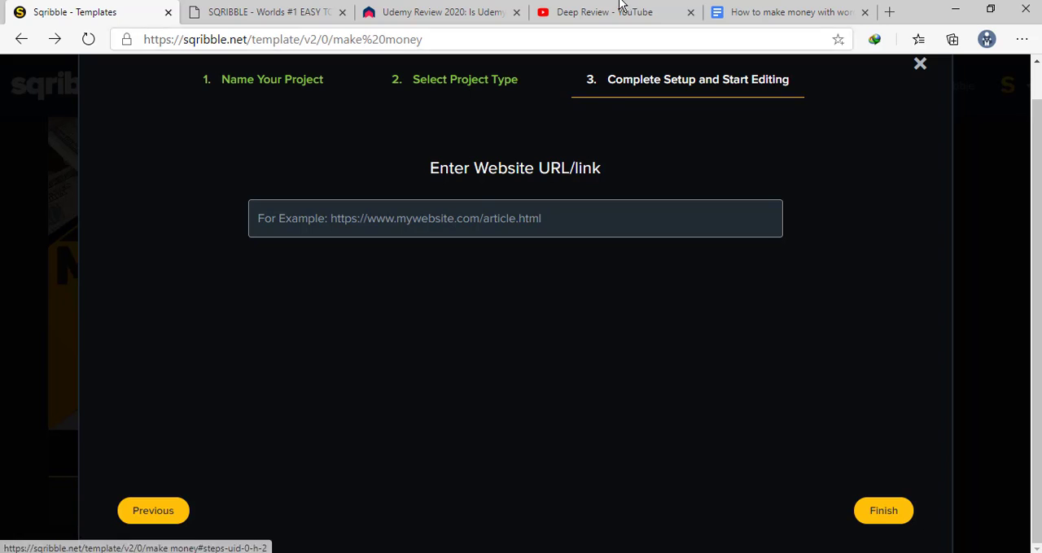
# Copy the web address of the Udemy Review 2020 article on the DeepReview site
pyautogui.click(455, 12)
pyautogui.scroll(-3, 534, 311)
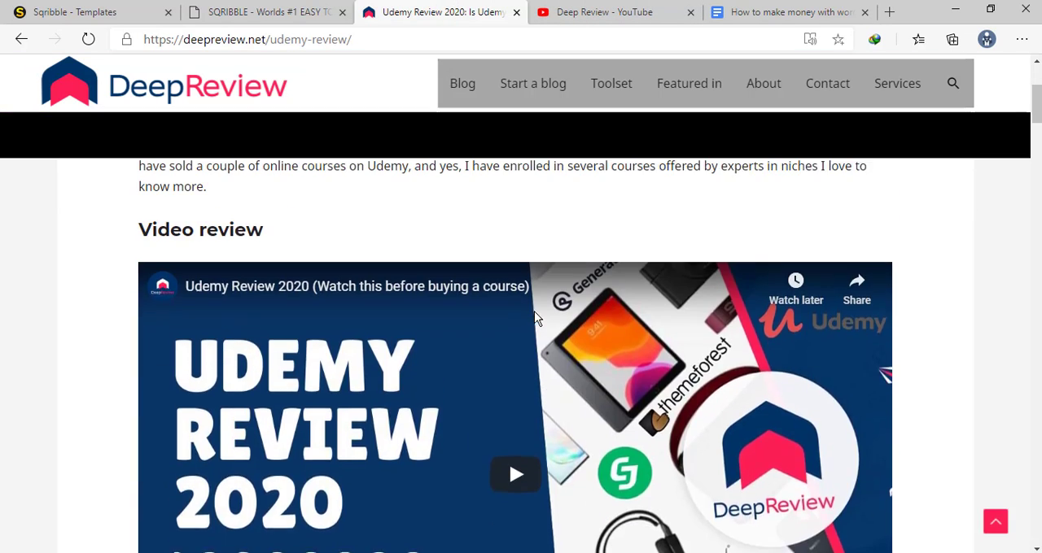
pyautogui.scroll(2, 534, 312)
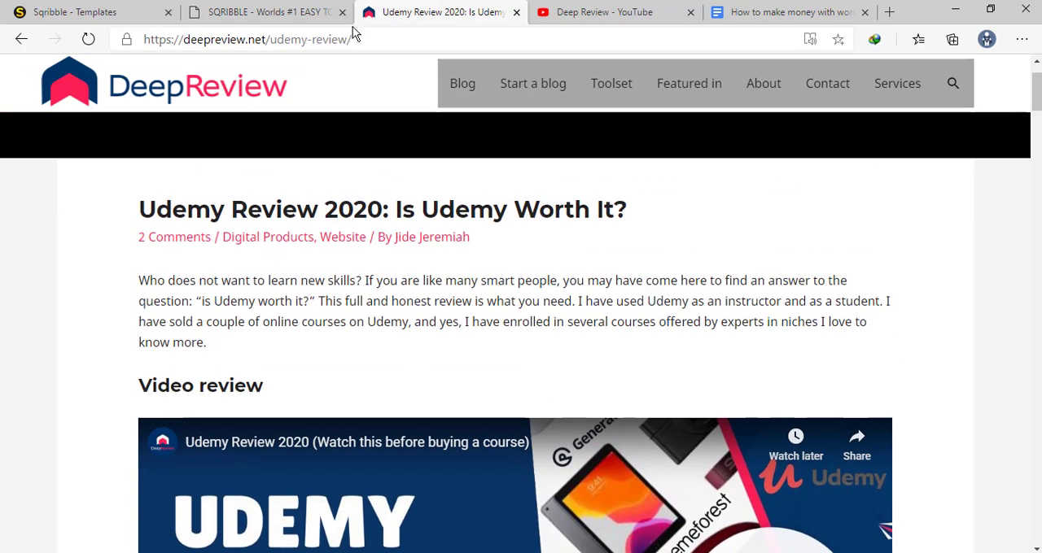
pyautogui.click(378, 39)
pyautogui.hotkey('ctrl', 'c')
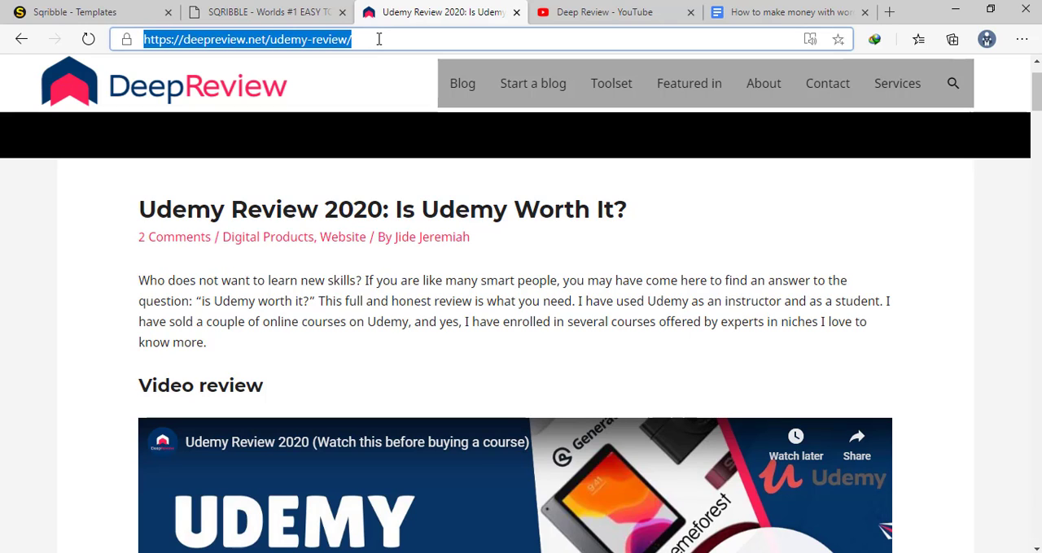
pyautogui.press('BackSpace')
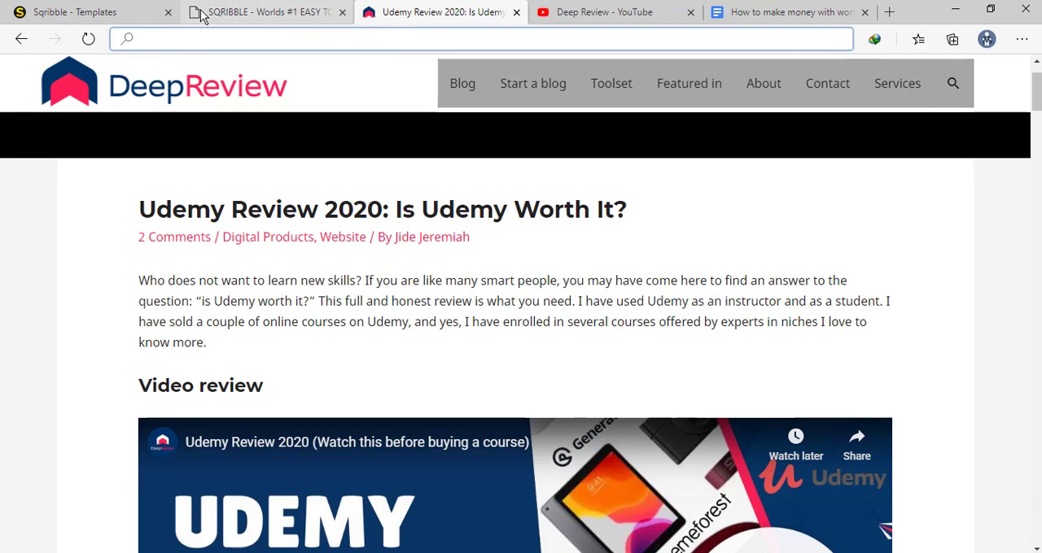
pyautogui.click(89, 11)
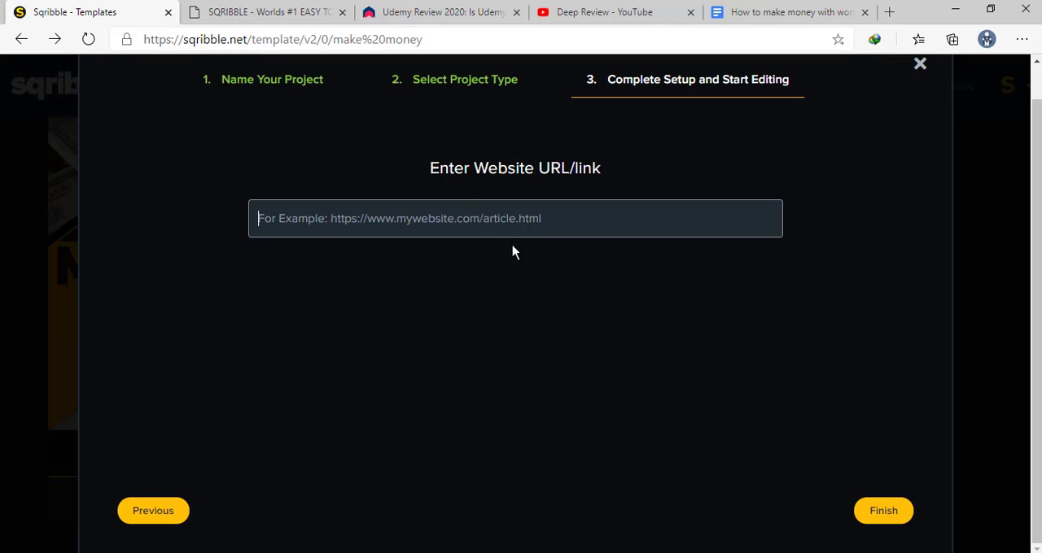
pyautogui.click(446, 212)
pyautogui.hotkey('ctrl', 'v')
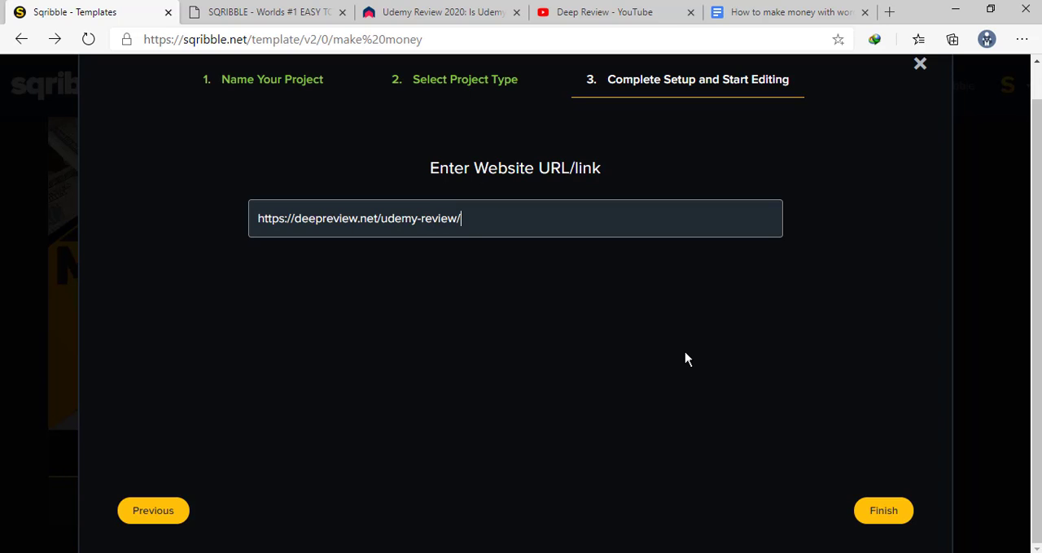
pyautogui.click(886, 512)
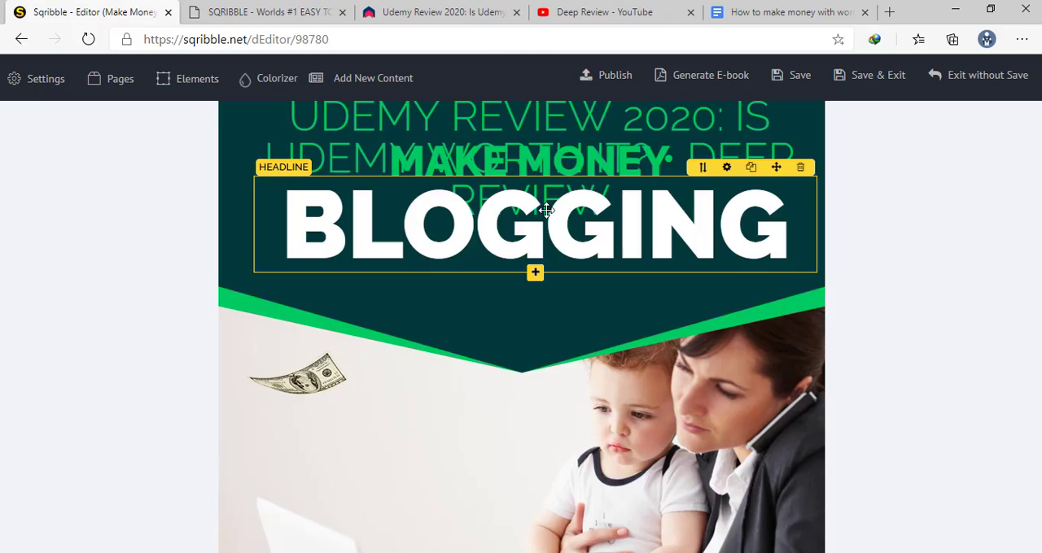
# Examine the generated ebook's cover and its table of contents entries
pyautogui.scroll(-6, 434, 193)
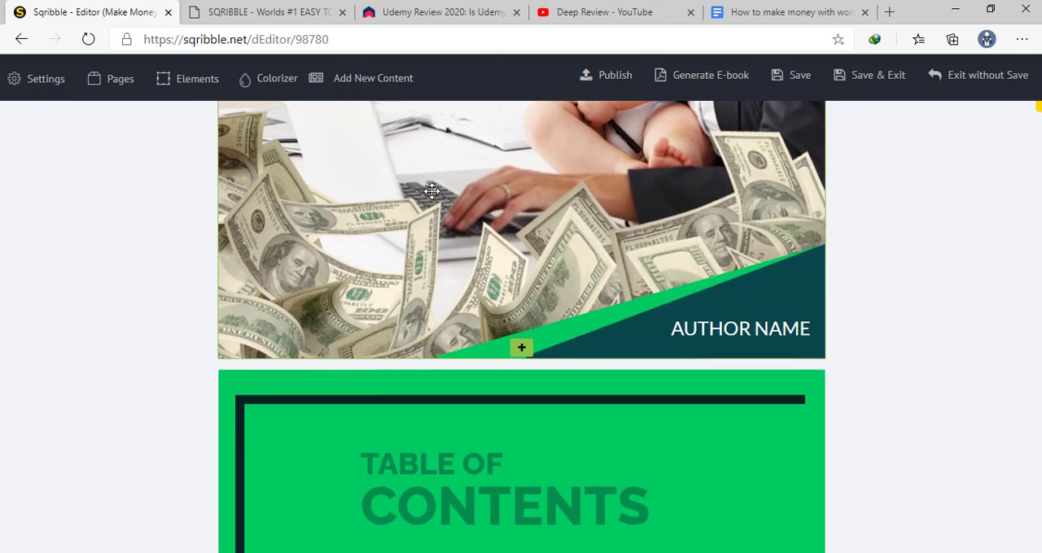
pyautogui.scroll(-6, 432, 196)
pyautogui.scroll(2, 432, 203)
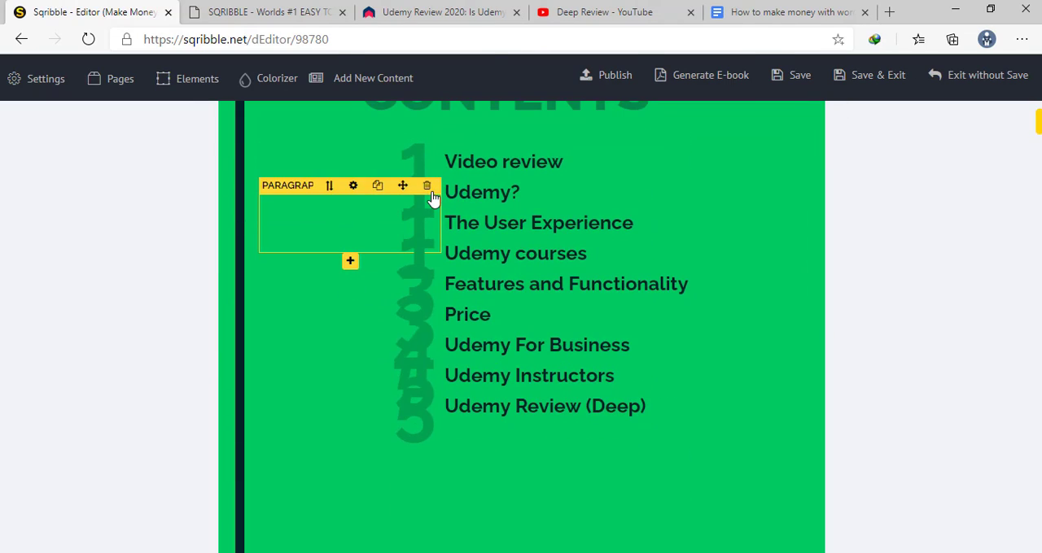
pyautogui.scroll(2, 475, 232)
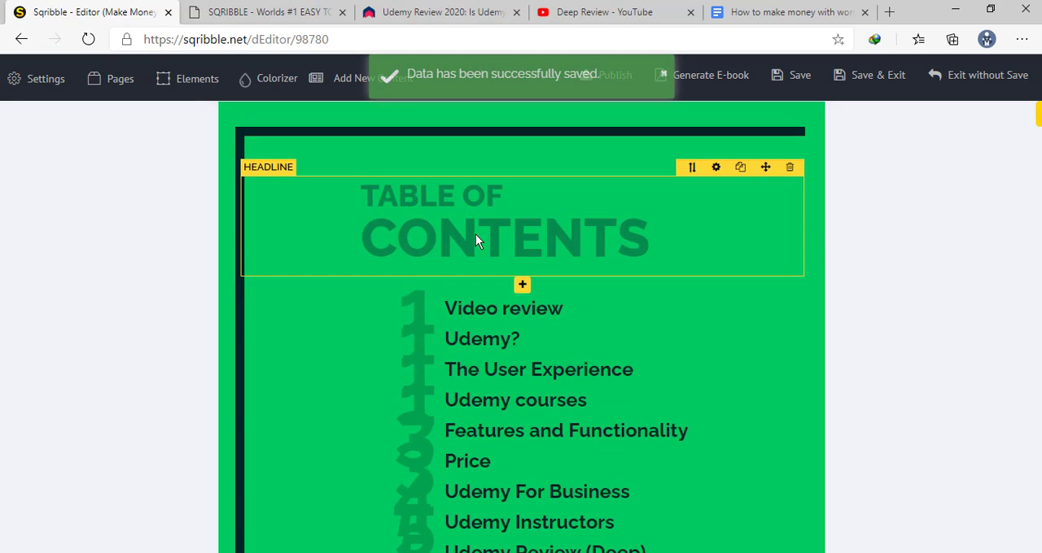
pyautogui.scroll(-4, 475, 235)
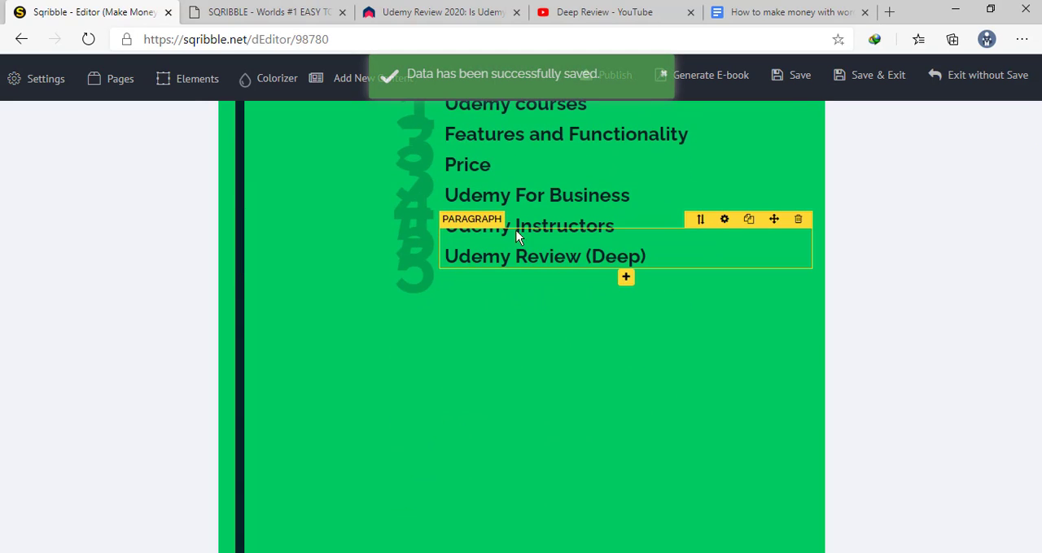
# Compare the table of contents entries with the section headings in the source Udemy review article, ending back at the cover
pyautogui.click(495, 11)
pyautogui.scroll(-4, 444, 352)
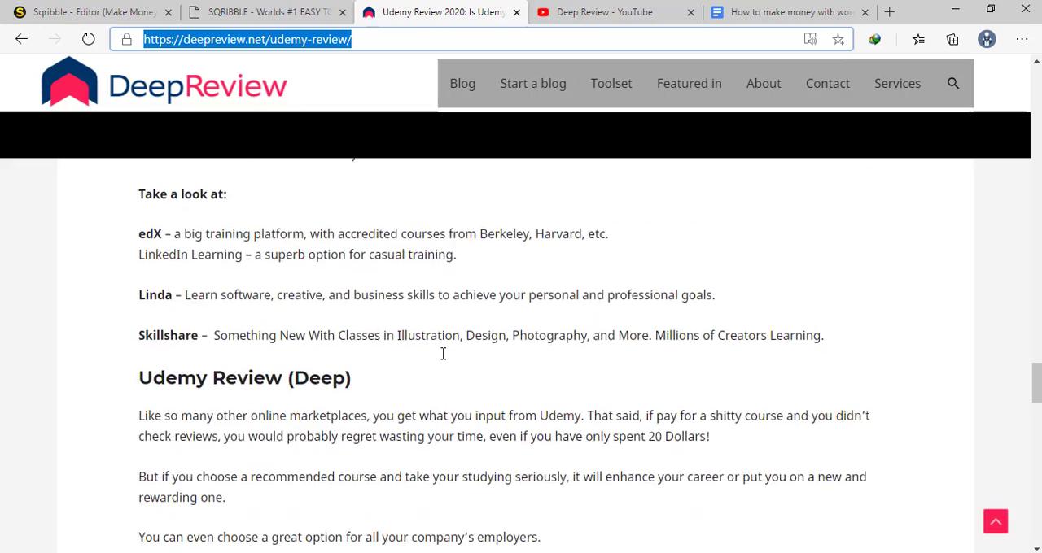
pyautogui.scroll(6, 443, 353)
pyautogui.scroll(4, 444, 352)
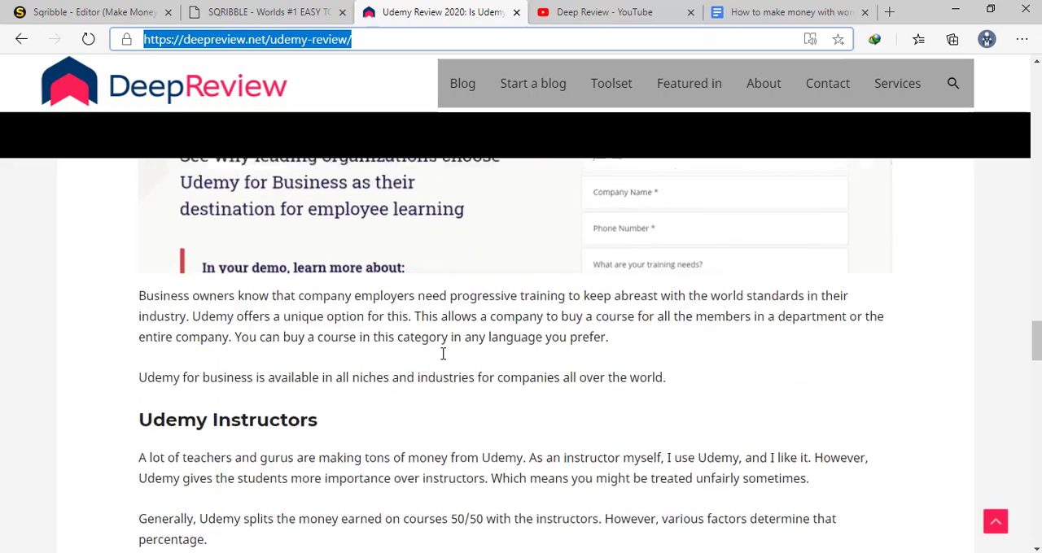
pyautogui.click(96, 13)
pyautogui.scroll(4, 474, 282)
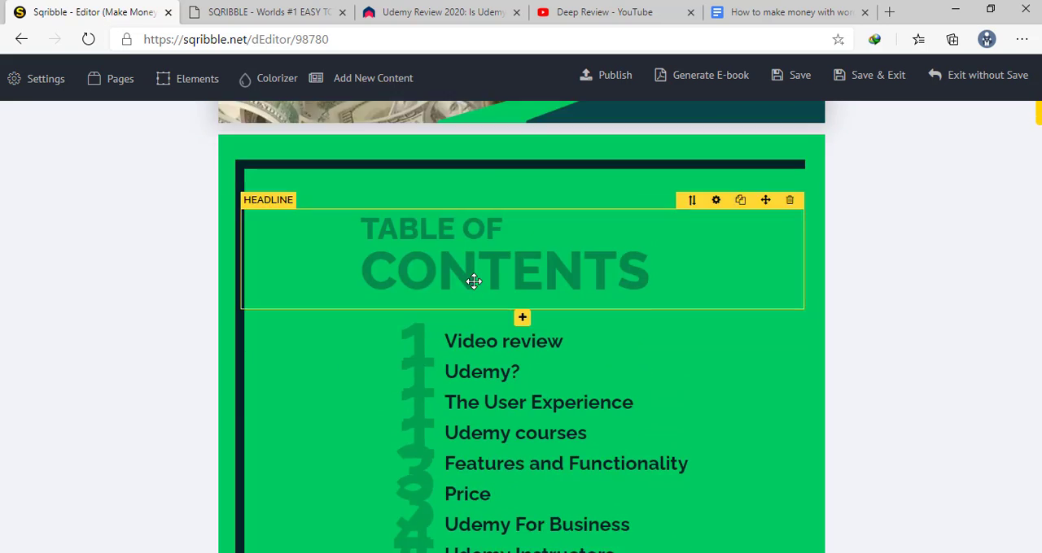
pyautogui.scroll(-4, 473, 282)
pyautogui.scroll(2, 474, 282)
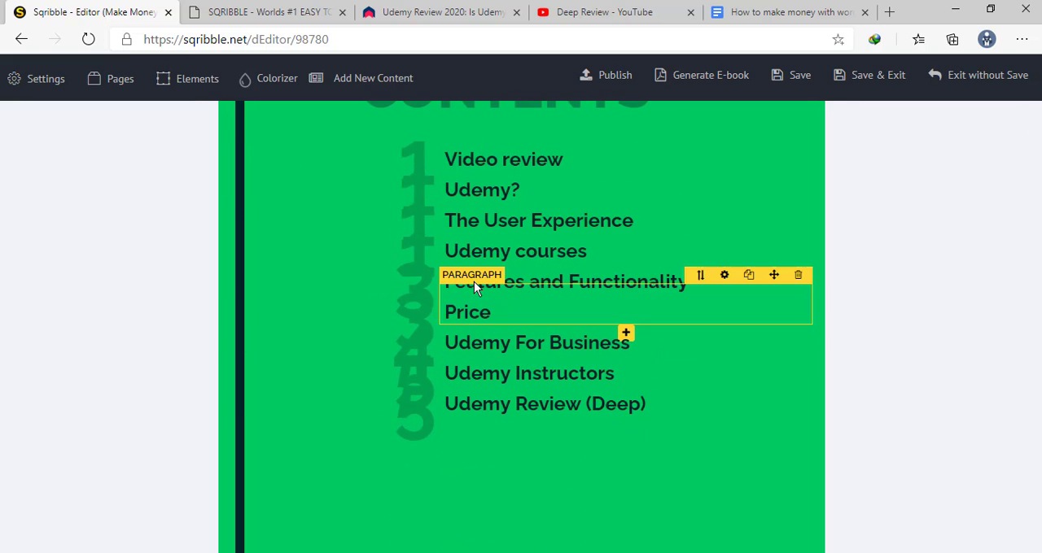
pyautogui.scroll(10, 495, 231)
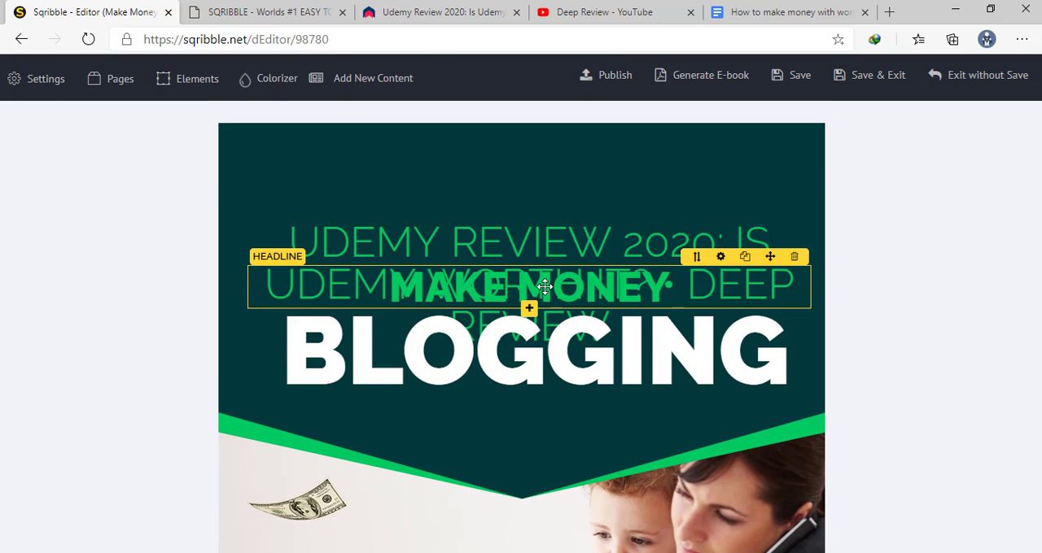
# Check the overlapping headlines on the ebook cover against the source article on the DeepReview page
pyautogui.click(576, 286)
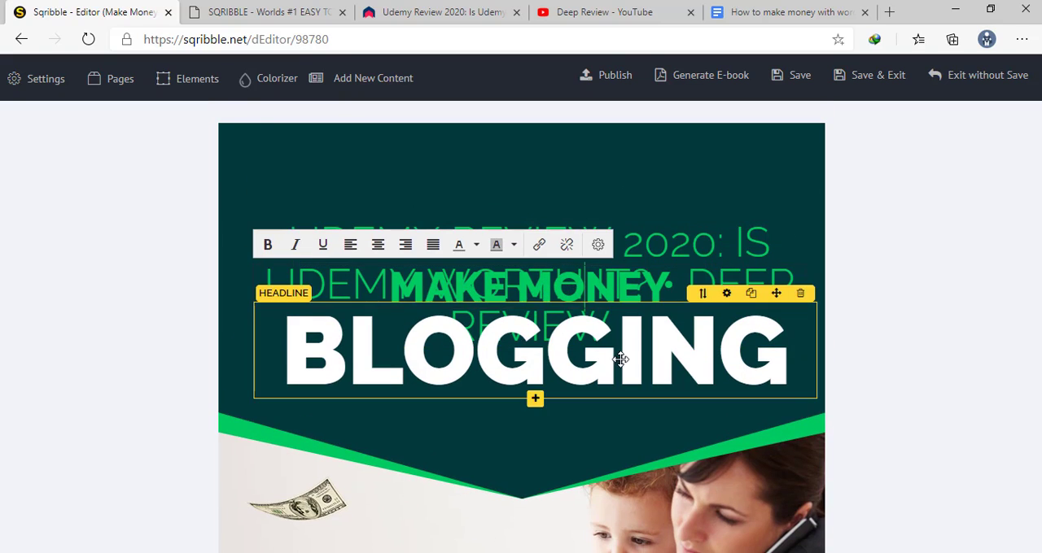
pyautogui.click(460, 20)
pyautogui.scroll(20, 527, 345)
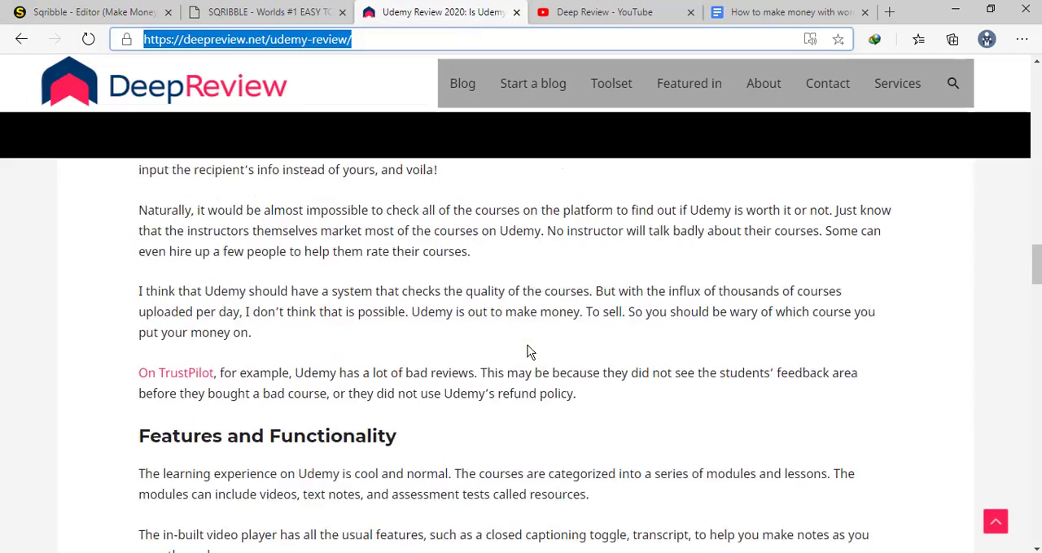
pyautogui.scroll(15, 527, 345)
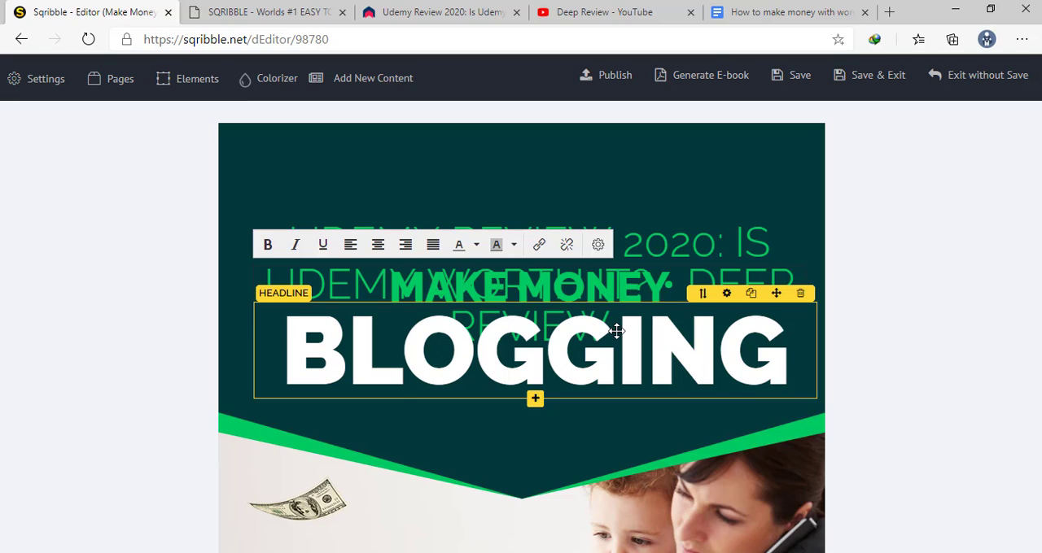
# Delete the "BLOGGING" headline text from the ebook cover
pyautogui.click(794, 368)
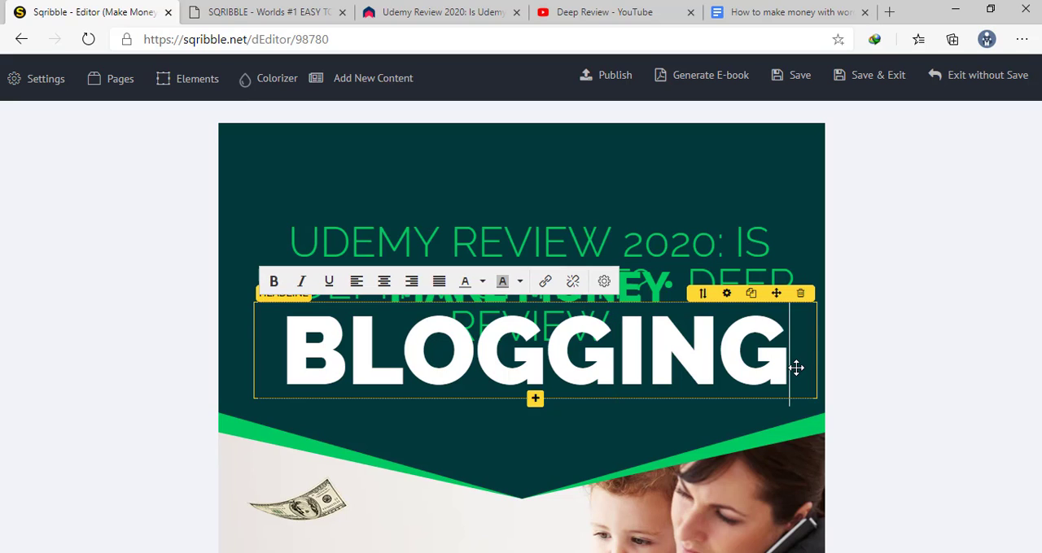
pyautogui.press('BackSpace')
pyautogui.press('BackSpace')
pyautogui.press('BackSpace')
pyautogui.press('BackSpace')
pyautogui.press('BackSpace')
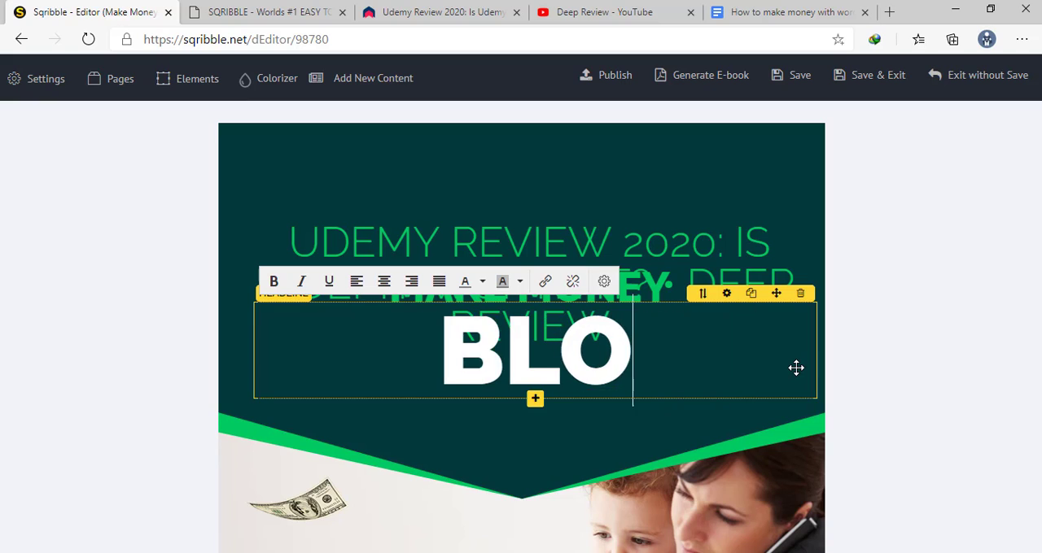
pyautogui.press('BackSpace')
pyautogui.press('BackSpace')
pyautogui.press('BackSpace')
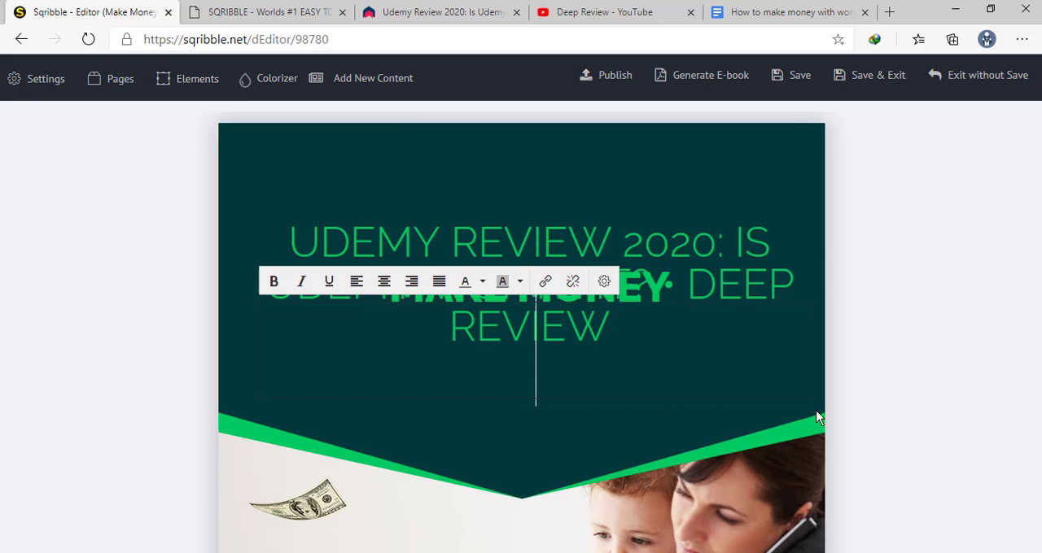
# Clear the "MAKE MONEY" headline text that overlaps the Udemy Review title on the cover, and close the headline settings
pyautogui.click(648, 297)
pyautogui.press('BackSpace')
pyautogui.press('BackSpace')
pyautogui.press('BackSpace')
pyautogui.press('BackSpace')
pyautogui.press('BackSpace')
pyautogui.press('BackSpace')
pyautogui.press('BackSpace')
pyautogui.press('BackSpace')
pyautogui.press('BackSpace')
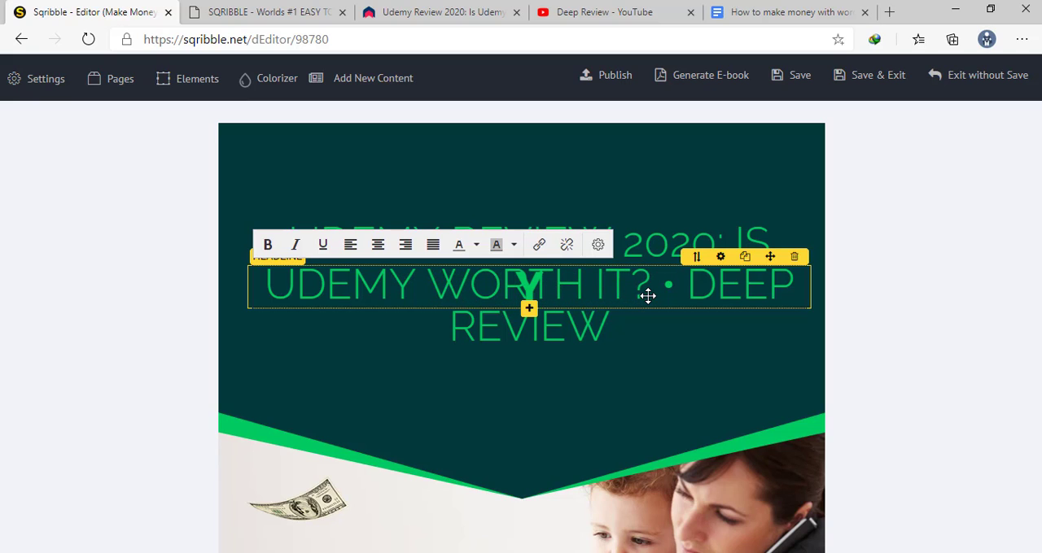
pyautogui.press('BackSpace')
pyautogui.click(721, 210)
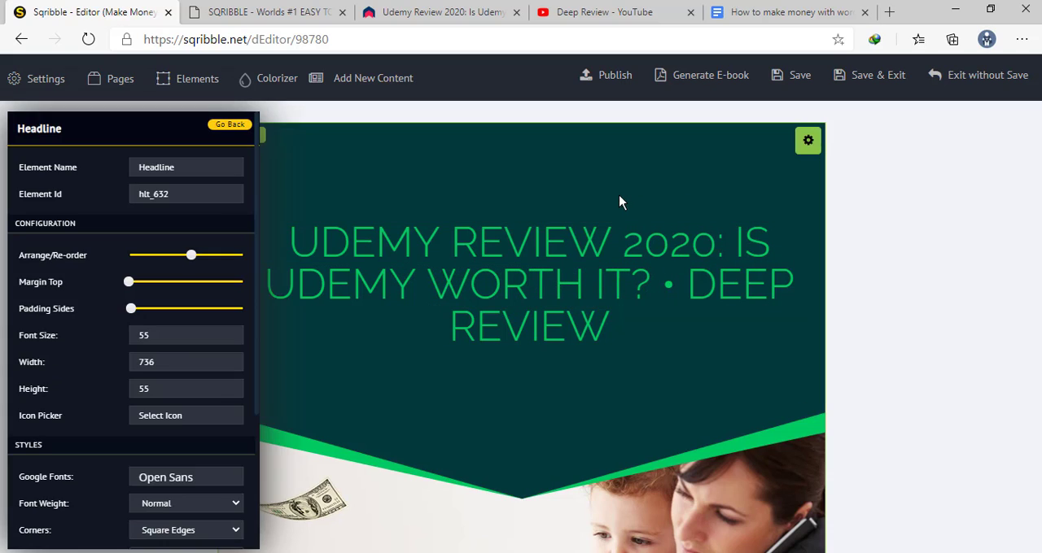
pyautogui.click(976, 275)
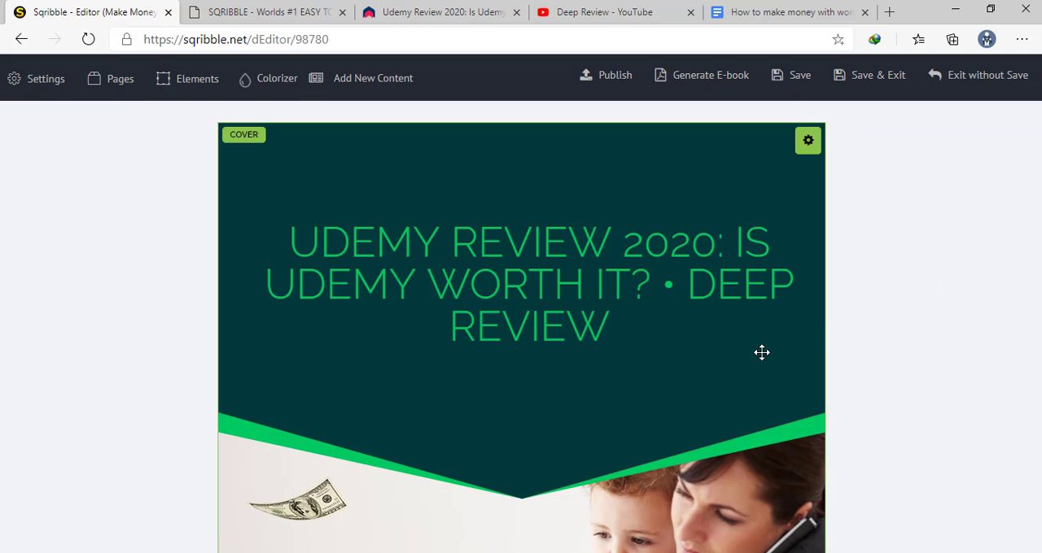
# Open the element settings of the "Udemy Review 2020: Is Udemy Worth It?" header on the Content 1 page
pyautogui.scroll(-6, 558, 421)
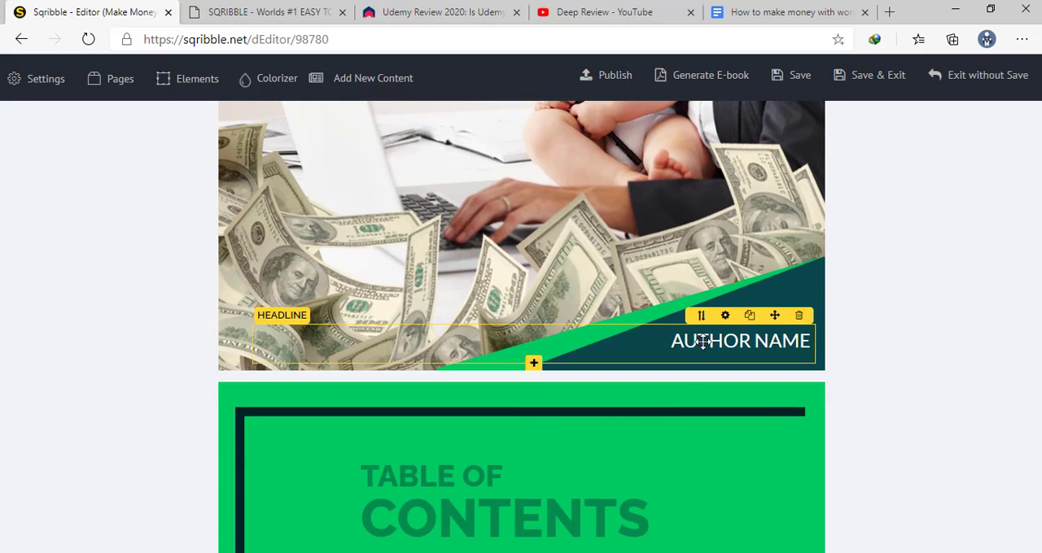
pyautogui.scroll(-15, 703, 341)
pyautogui.scroll(4, 607, 412)
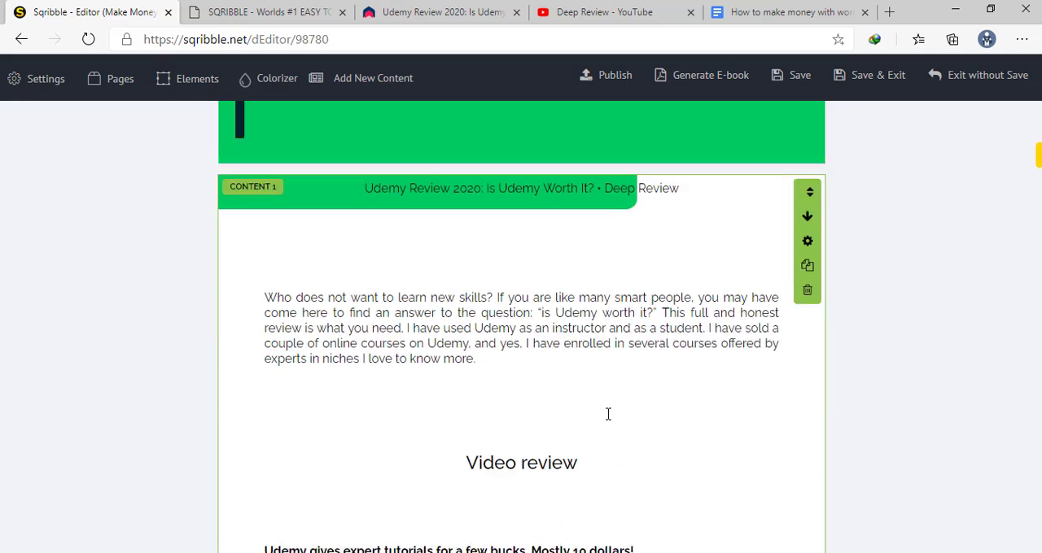
pyautogui.scroll(-1, 607, 414)
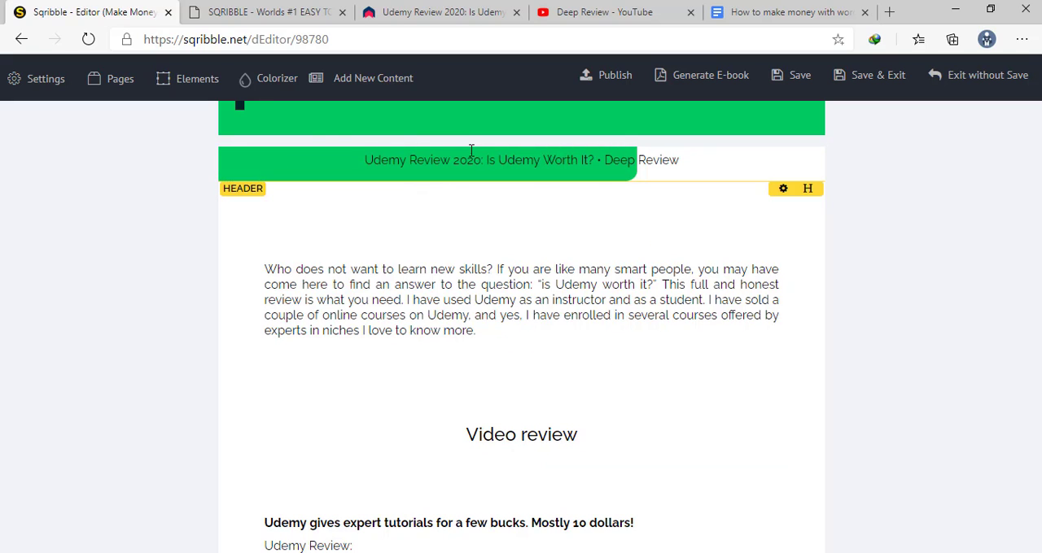
pyautogui.click(436, 161)
pyautogui.click(361, 147)
pyautogui.click(360, 150)
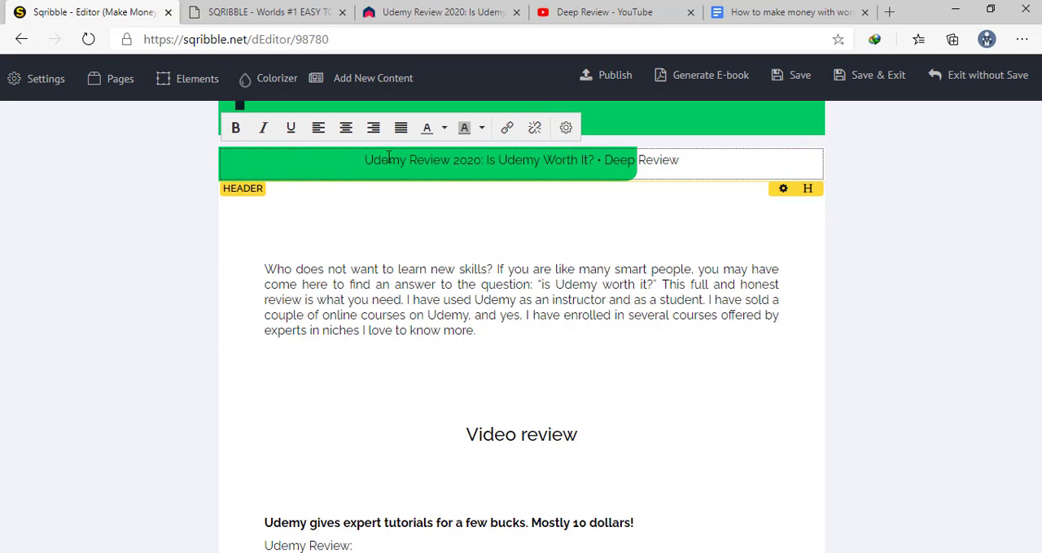
pyautogui.click(593, 167)
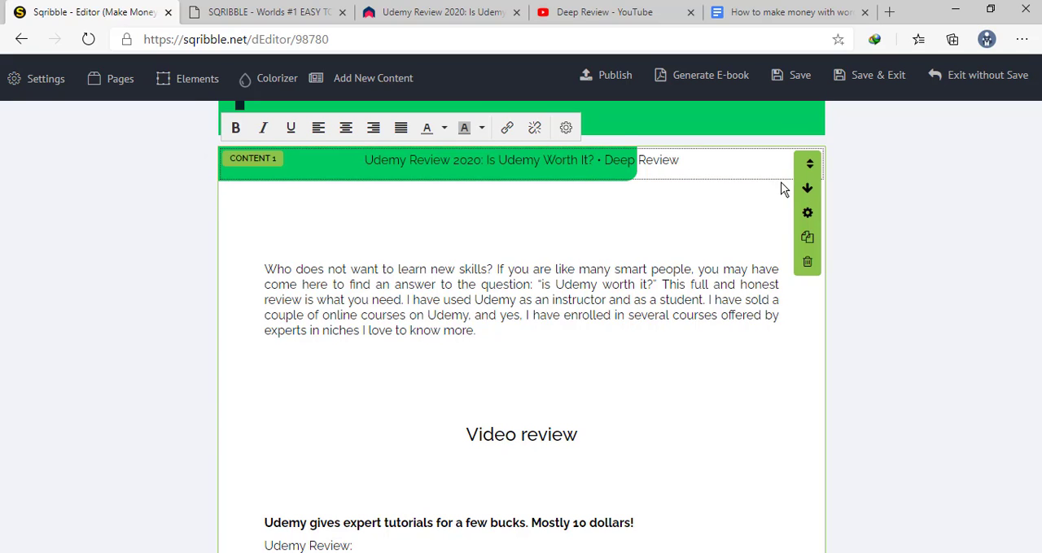
pyautogui.click(781, 192)
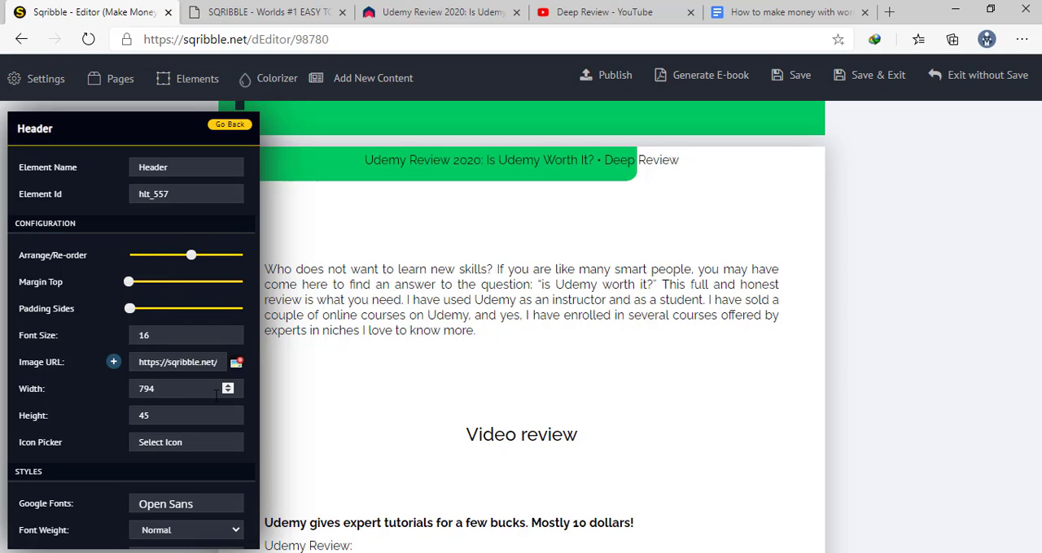
# Try narrowing the Content 1 header to a width of 785
pyautogui.click(227, 390)
pyautogui.click(227, 391)
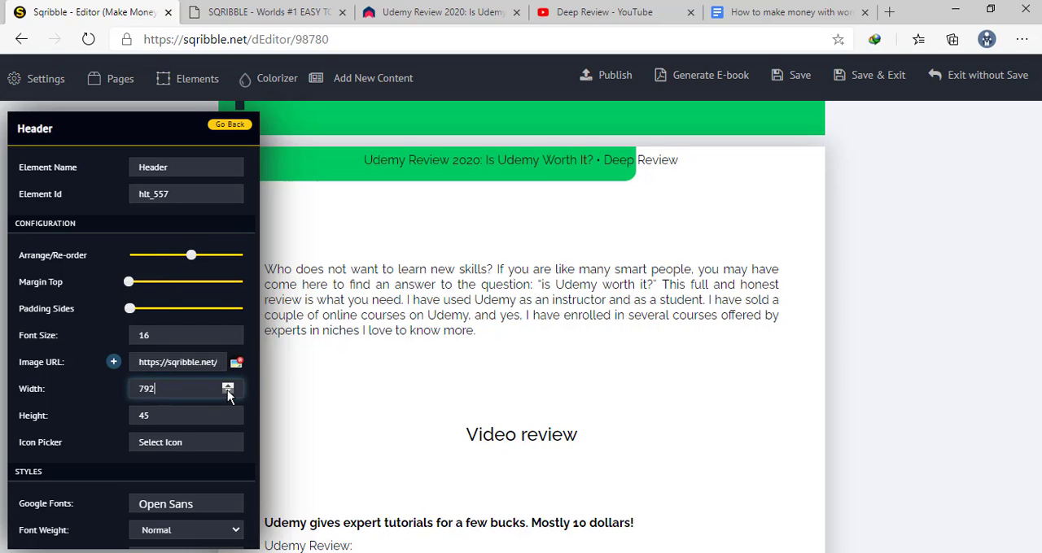
pyautogui.click(227, 391)
pyautogui.click(227, 390)
pyautogui.click(227, 391)
pyautogui.click(227, 390)
pyautogui.click(227, 390)
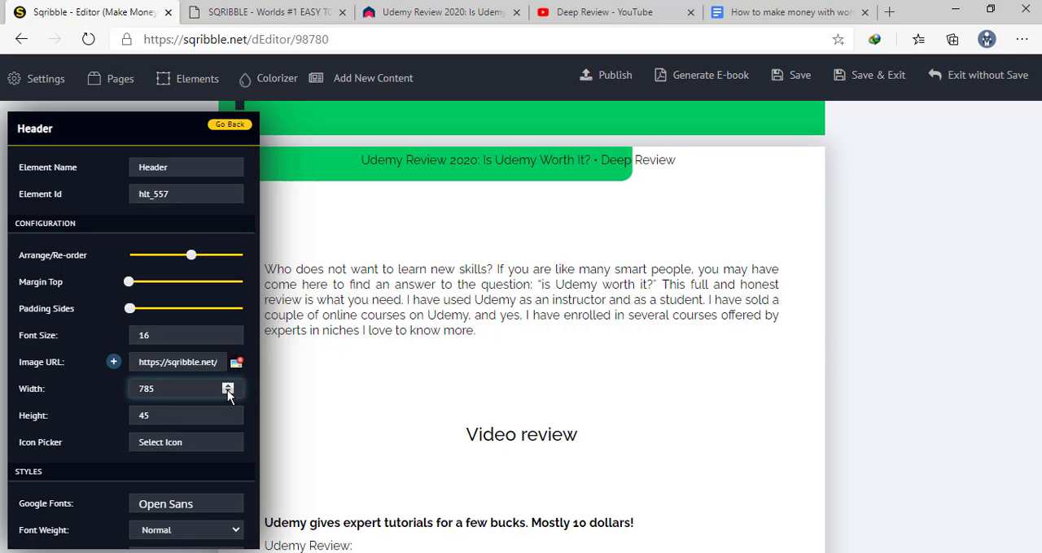
# Set the Content 1 header's width to 841 to stretch its green background across more of the title
pyautogui.click(226, 383)
pyautogui.click(226, 383)
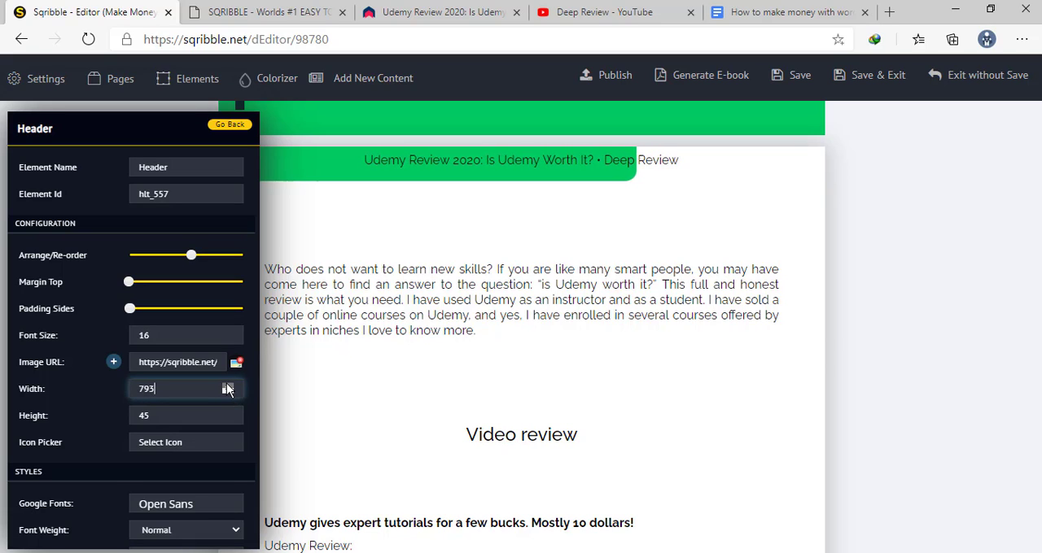
pyautogui.moveTo(226, 383); pyautogui.dragTo(227, 384)
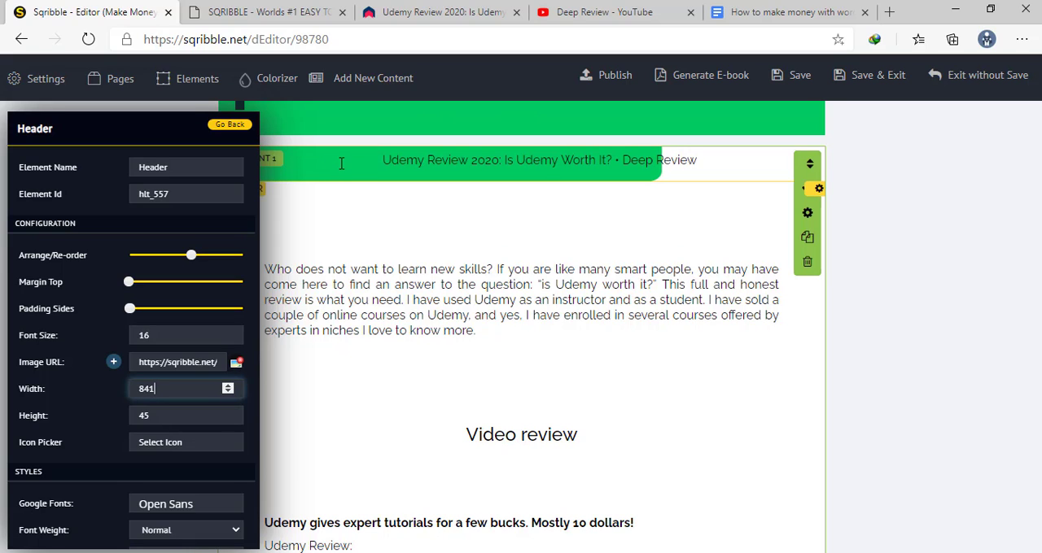
# Close the header settings and examine the headings, paragraphs and spacing of the generated Content 1 page
pyautogui.scroll(-4, 341, 163)
pyautogui.click(386, 198)
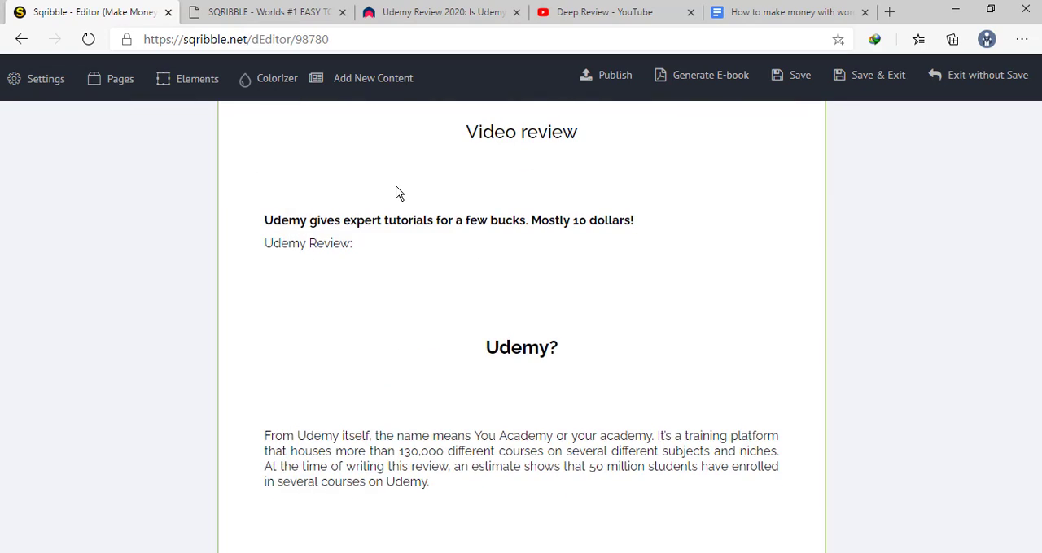
pyautogui.scroll(-4, 395, 193)
pyautogui.scroll(8, 396, 192)
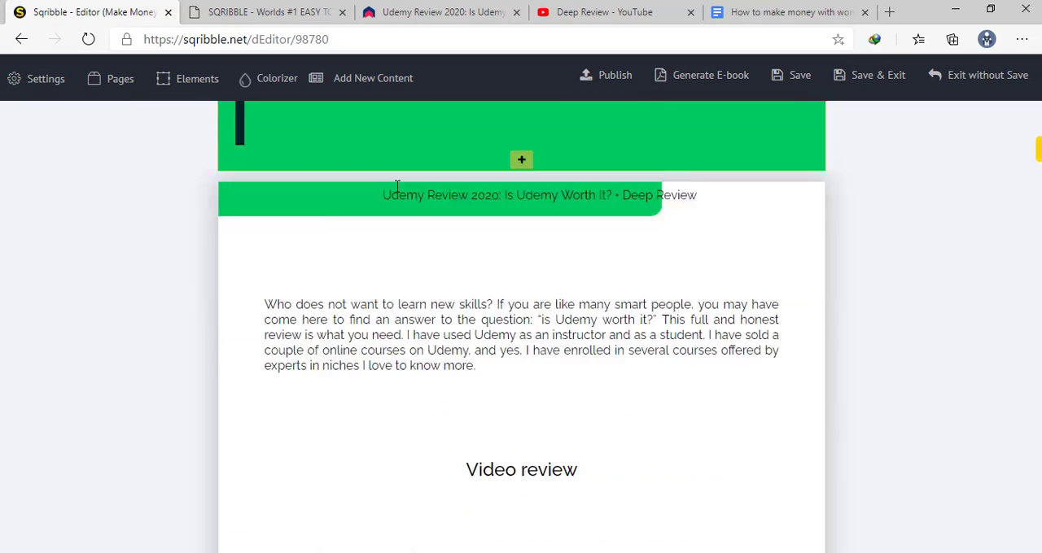
pyautogui.scroll(-4, 397, 186)
pyautogui.scroll(2, 398, 186)
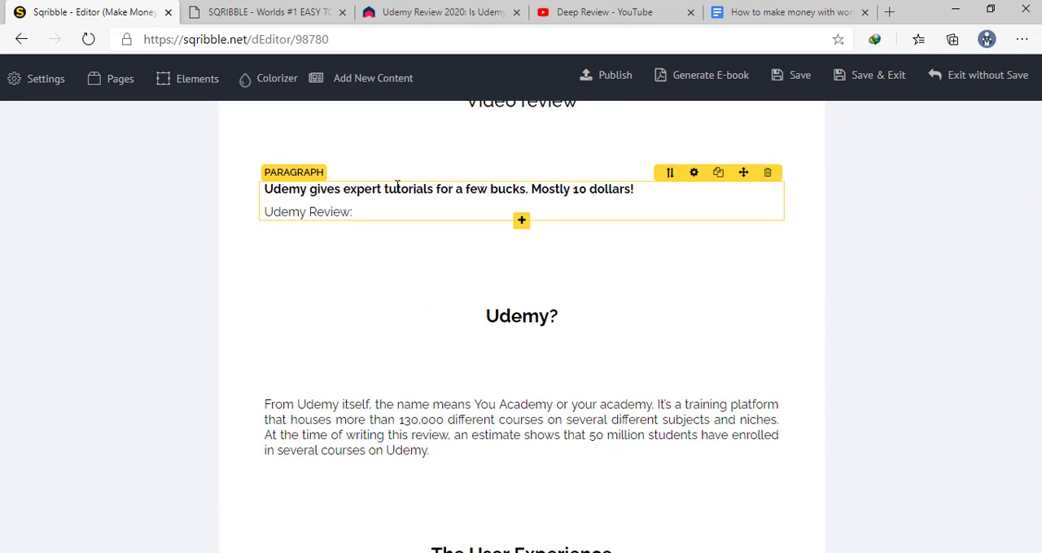
pyautogui.scroll(4, 397, 190)
pyautogui.scroll(-6, 395, 198)
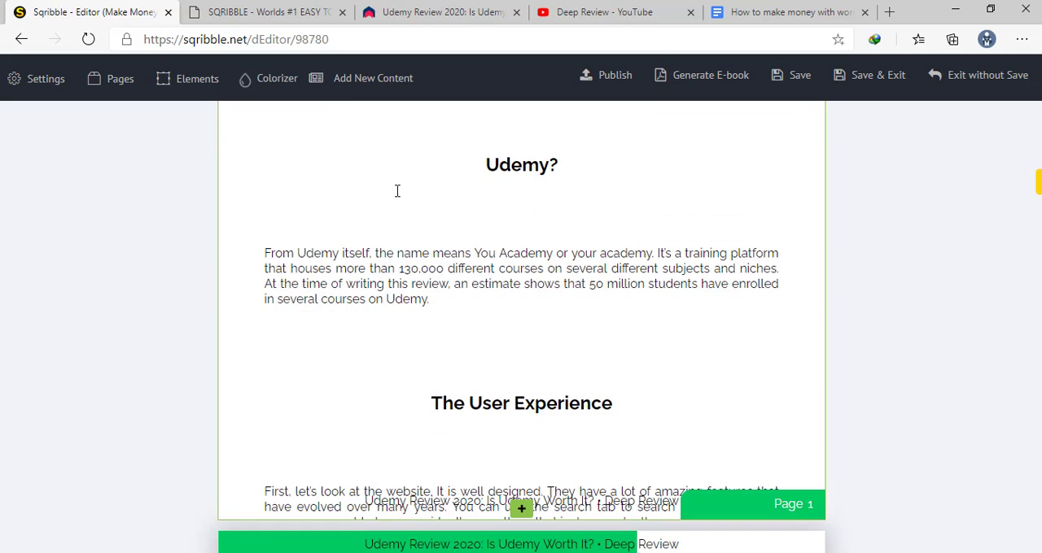
pyautogui.scroll(2, 395, 198)
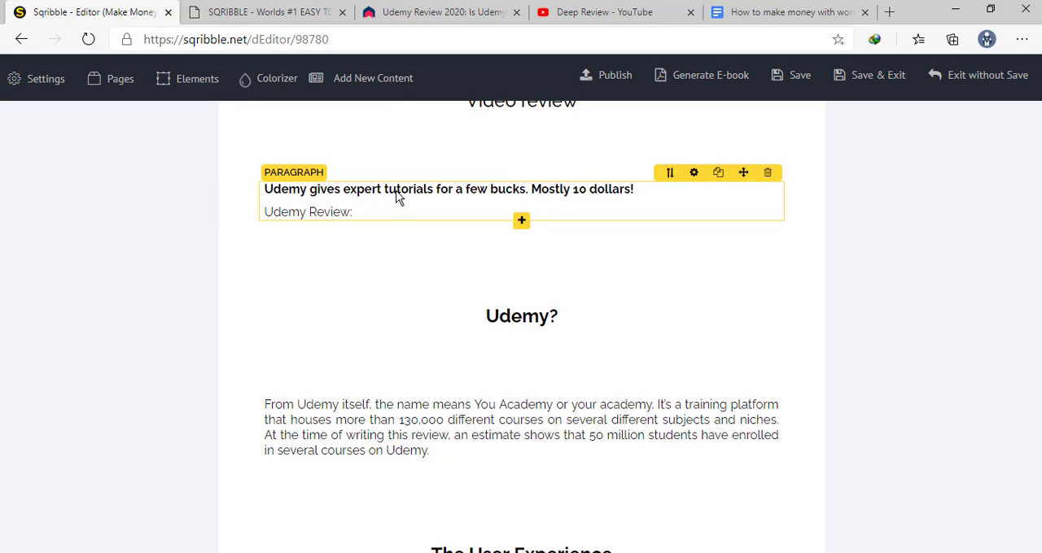
# Switch to the original Udemy review article on DeepReview, compare its sections with the ebook, and return to the ebook editor
pyautogui.click(408, 12)
pyautogui.scroll(-2, 461, 341)
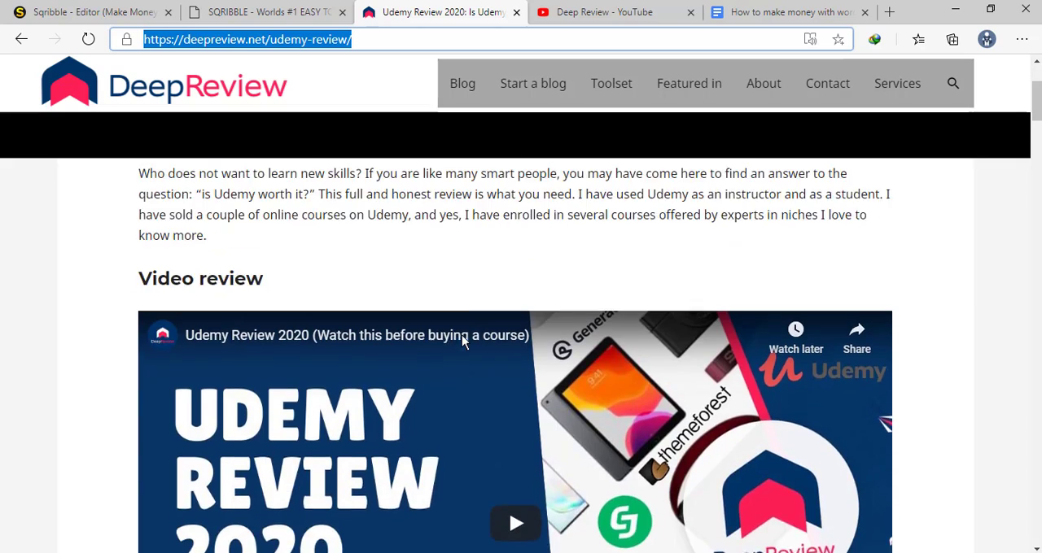
pyautogui.scroll(-8, 462, 340)
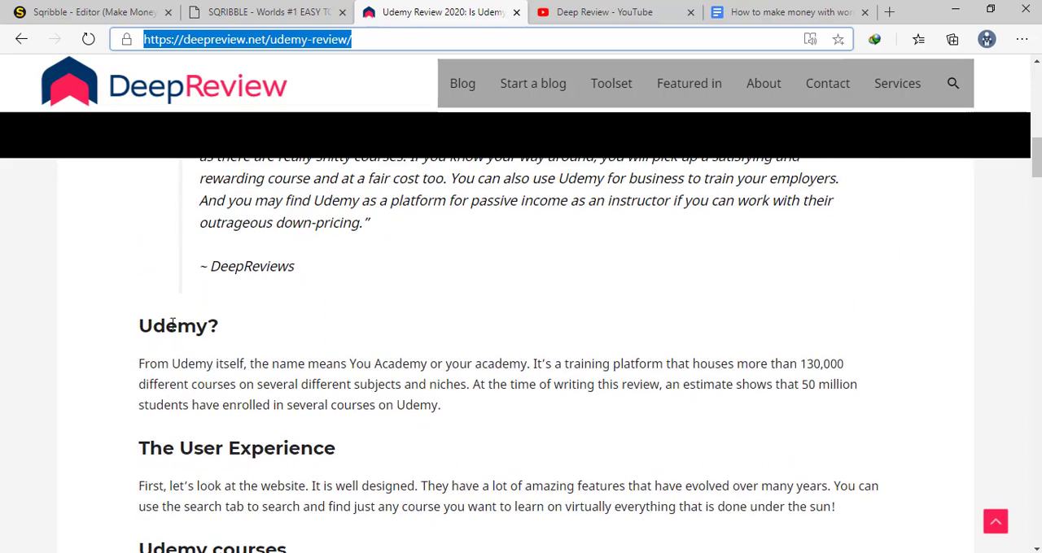
pyautogui.click(130, 13)
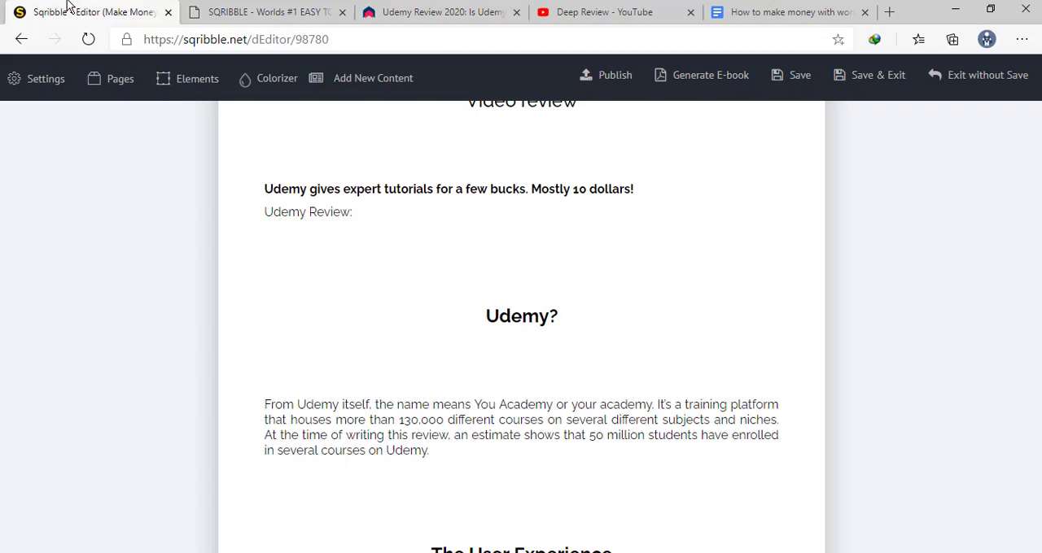
# Examine how the article's text, images, headers and footers were laid out on pages 1 to 3
pyautogui.scroll(-5, 533, 299)
pyautogui.scroll(3, 533, 301)
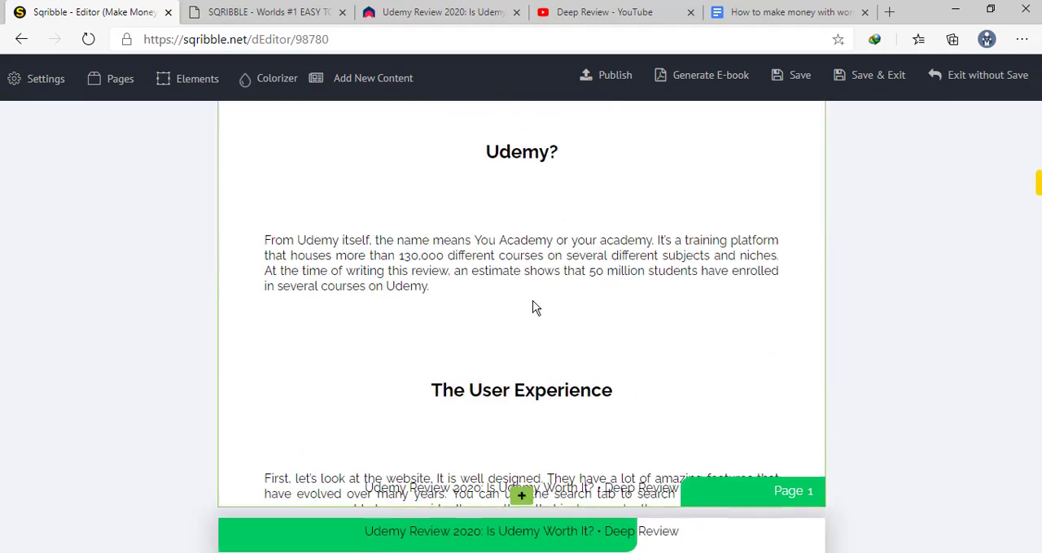
pyautogui.scroll(-3, 533, 303)
pyautogui.scroll(3, 533, 302)
pyautogui.scroll(-3, 533, 305)
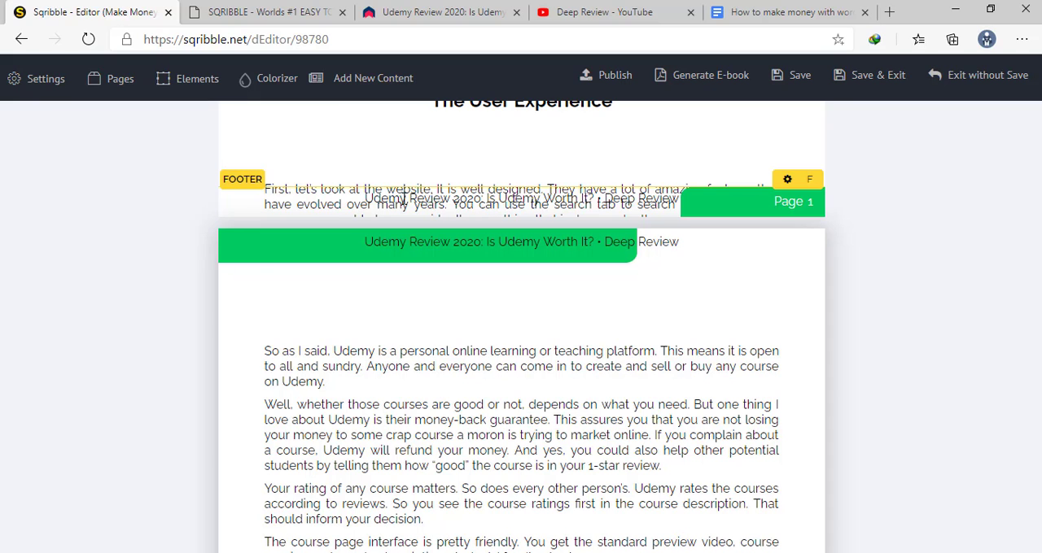
pyautogui.scroll(-12, 394, 234)
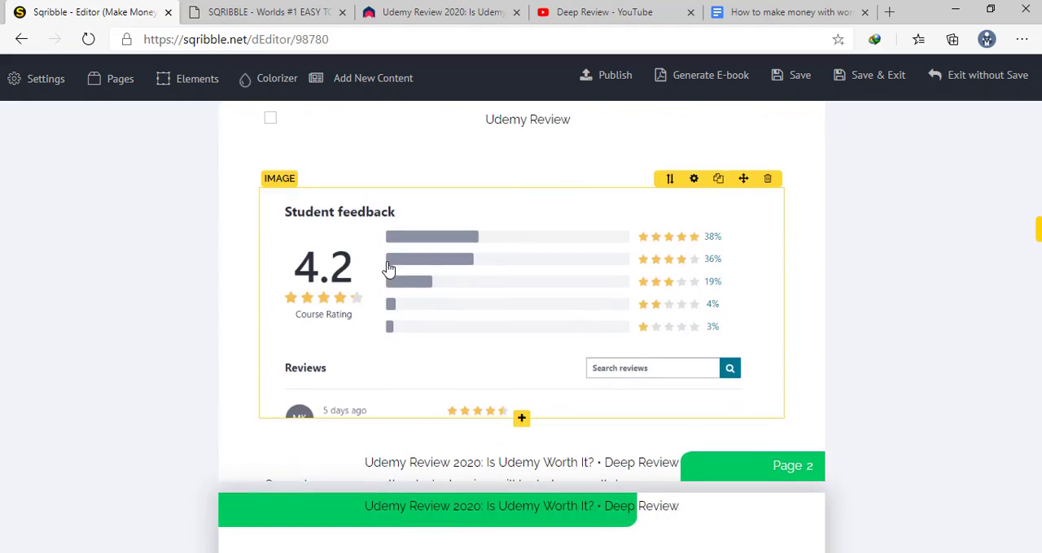
pyautogui.scroll(7, 386, 268)
pyautogui.scroll(-4, 399, 256)
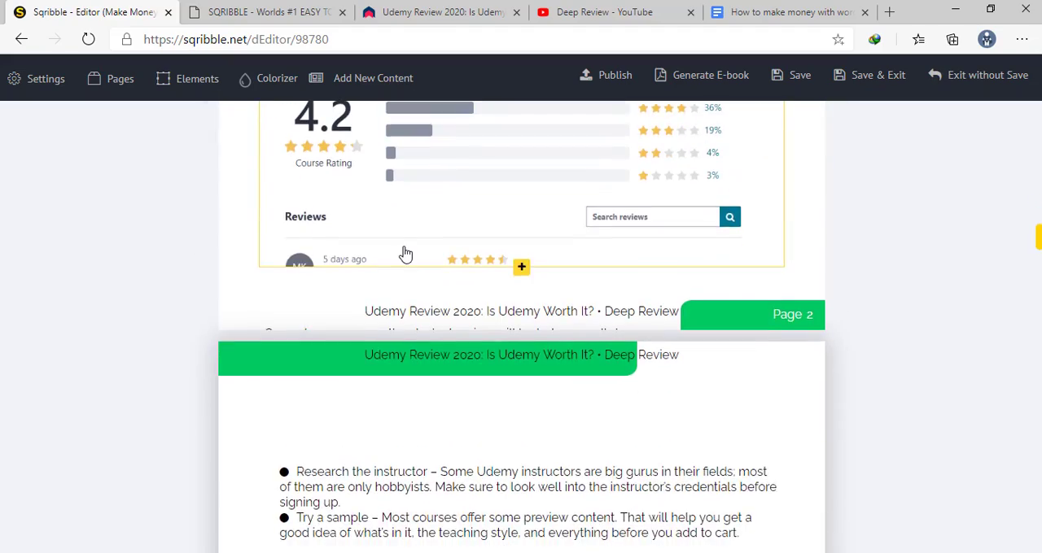
pyautogui.scroll(3, 405, 253)
# Open the image settings of the "Student feedback" picture on page 2 and the "Get a free demo" picture on page 4
pyautogui.click(422, 263)
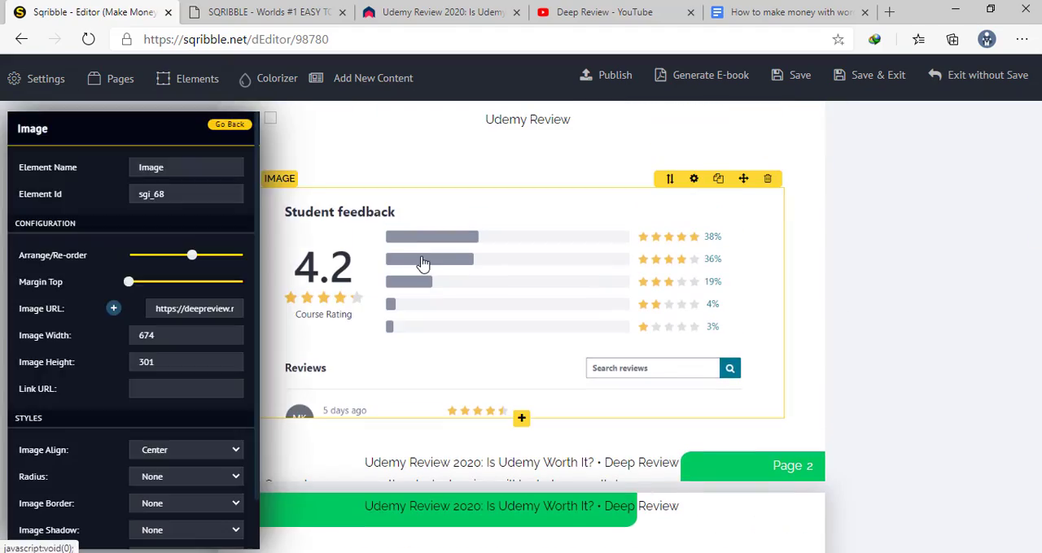
pyautogui.scroll(-15, 422, 263)
pyautogui.scroll(-8, 422, 263)
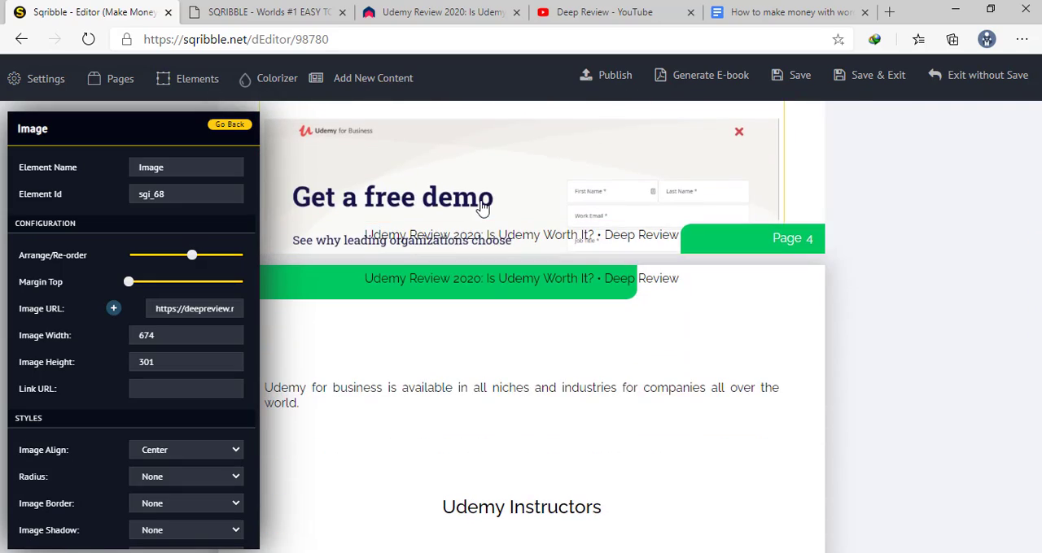
pyautogui.click(505, 208)
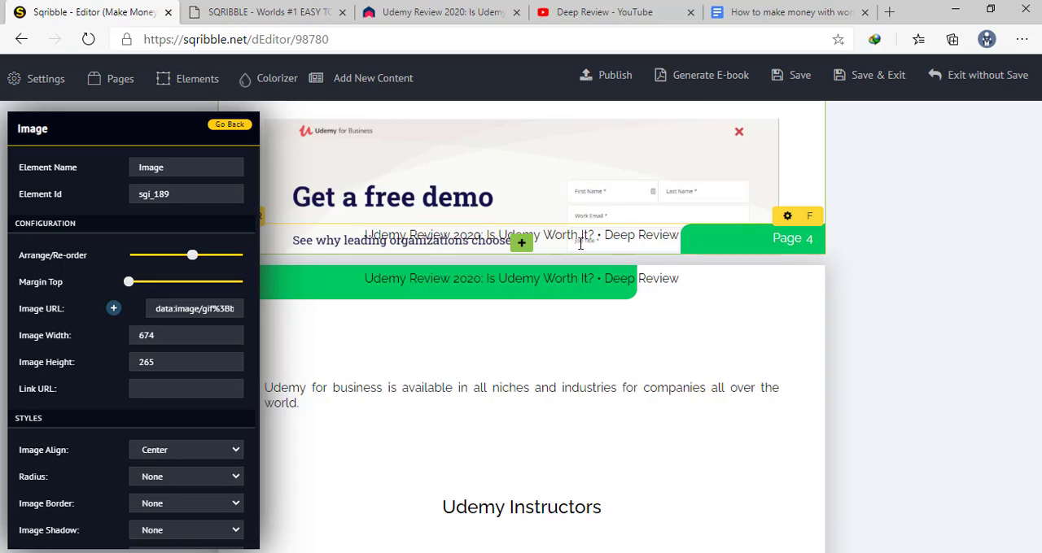
# Examine the remaining generated pages through the end of page 6, closing the image settings along the way
pyautogui.scroll(-10, 580, 243)
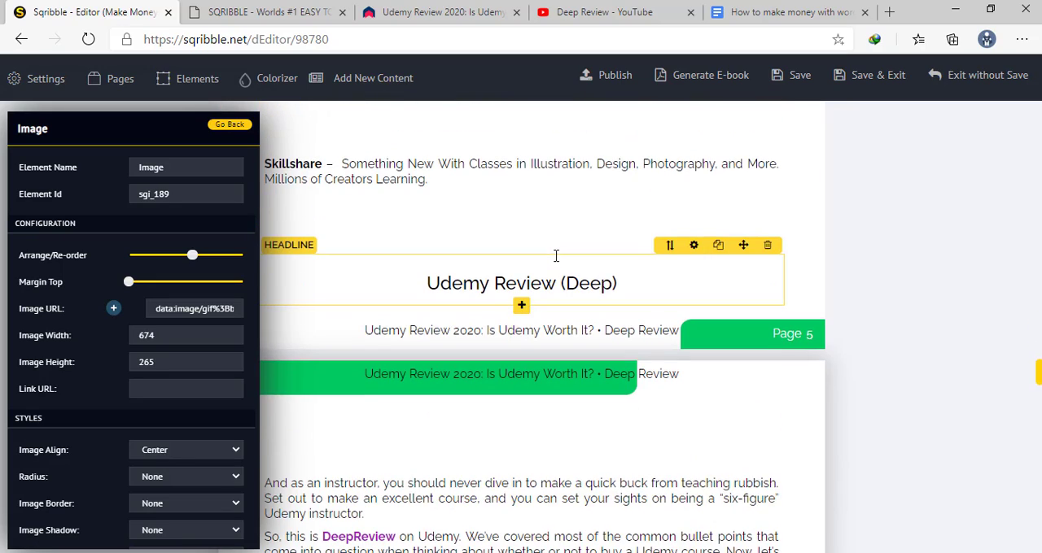
pyautogui.scroll(-10, 556, 256)
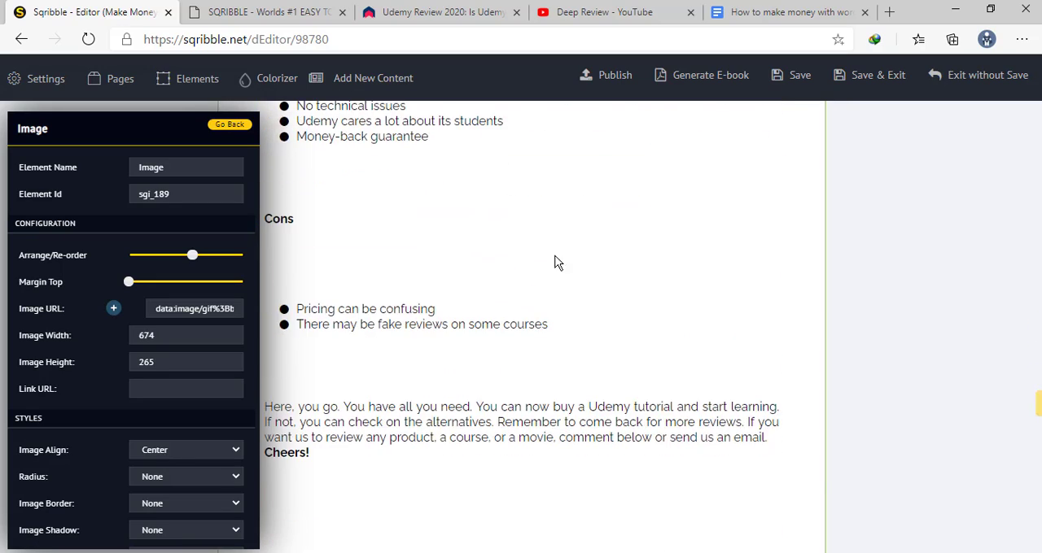
pyautogui.scroll(-5, 556, 259)
pyautogui.scroll(8, 568, 259)
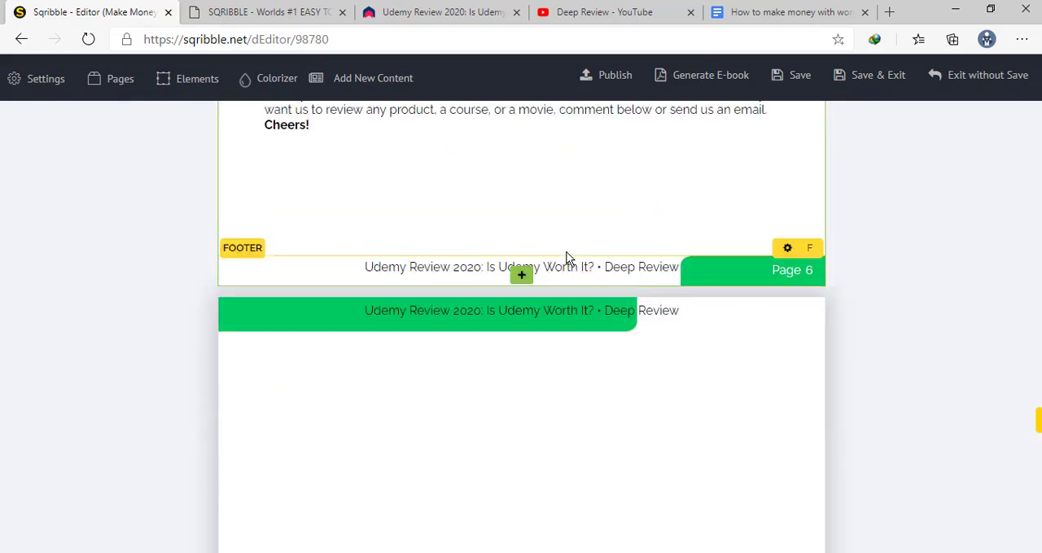
pyautogui.scroll(20, 568, 255)
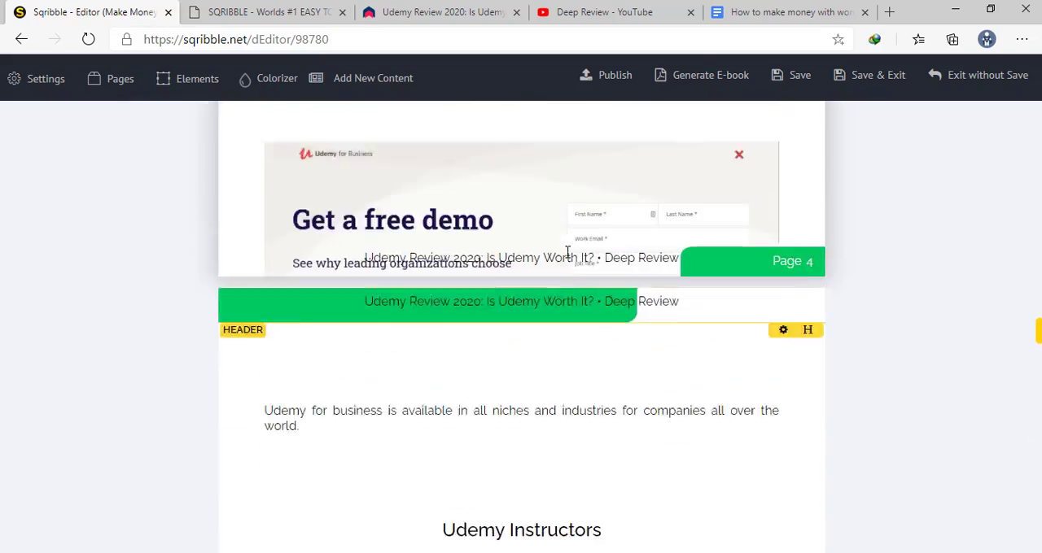
pyautogui.scroll(20, 568, 259)
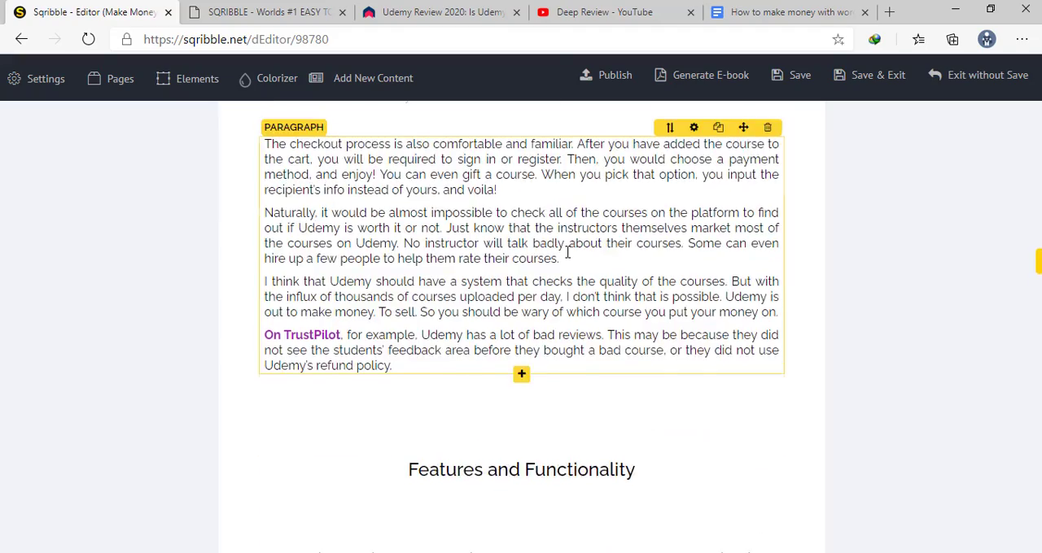
pyautogui.scroll(4, 565, 257)
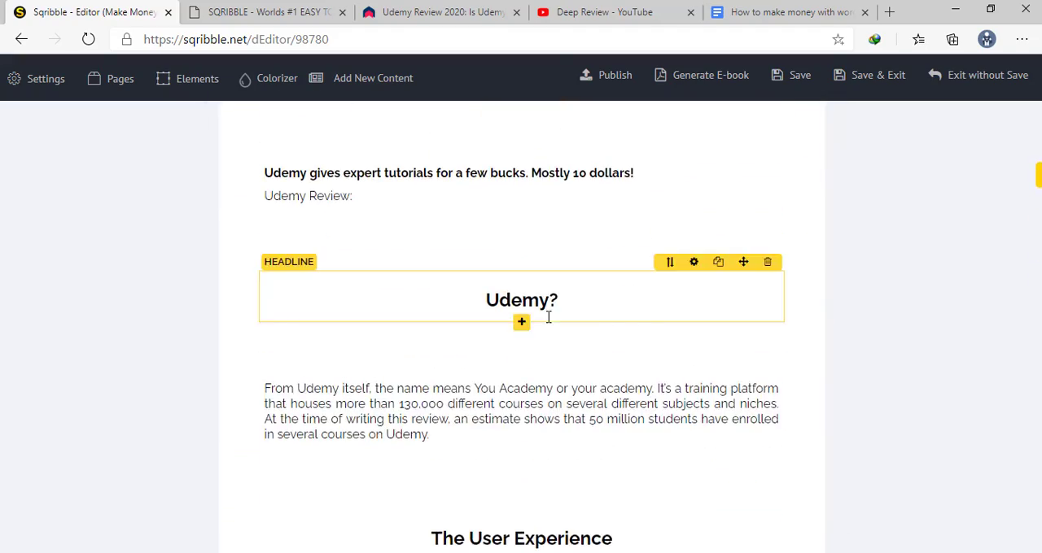
# Select the page 1 footer text that overlaps the User Experience paragraph to inspect the overlap with page 2 below
pyautogui.scroll(-8, 570, 256)
pyautogui.scroll(4, 586, 256)
pyautogui.scroll(1, 594, 257)
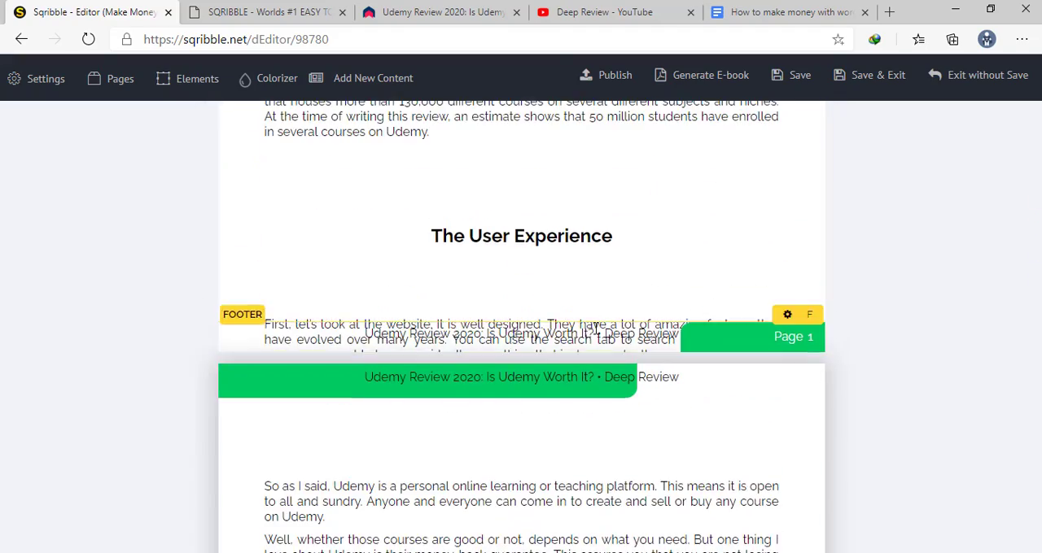
pyautogui.click(594, 327)
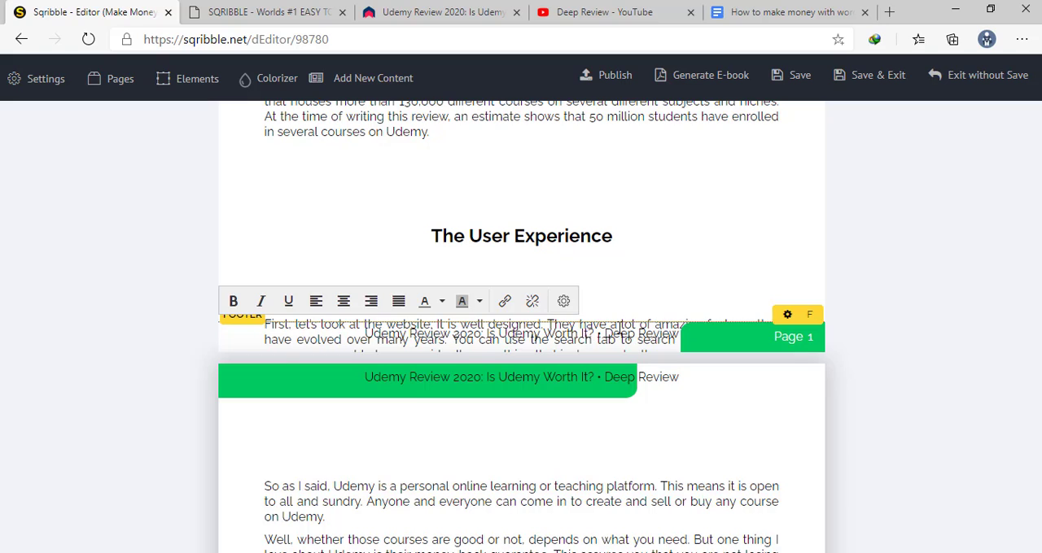
pyautogui.scroll(-2, 619, 330)
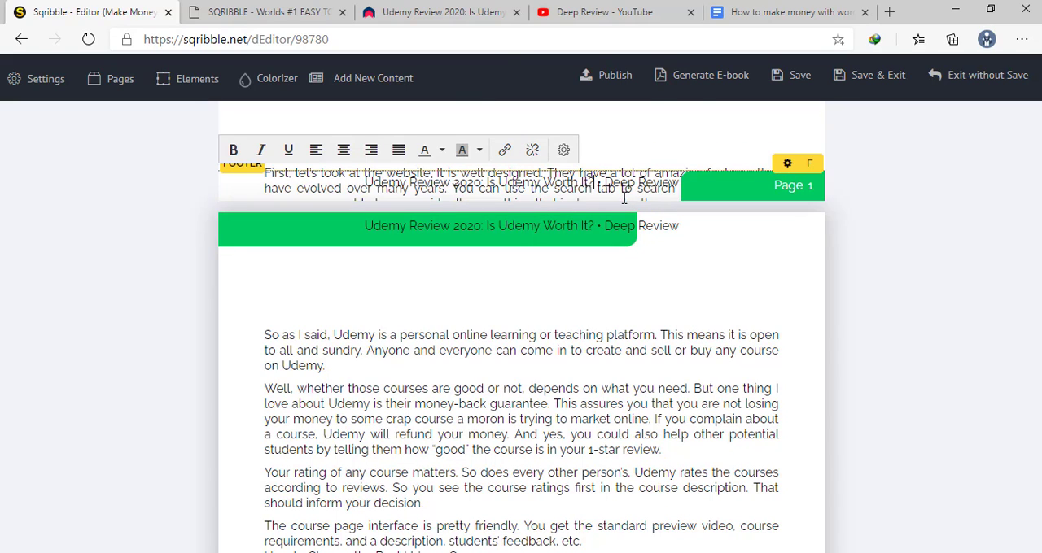
# Leave the generated ebook and start a "Make Money With WordPress" project from the How to Make Money Blogging template
pyautogui.click(19, 48)
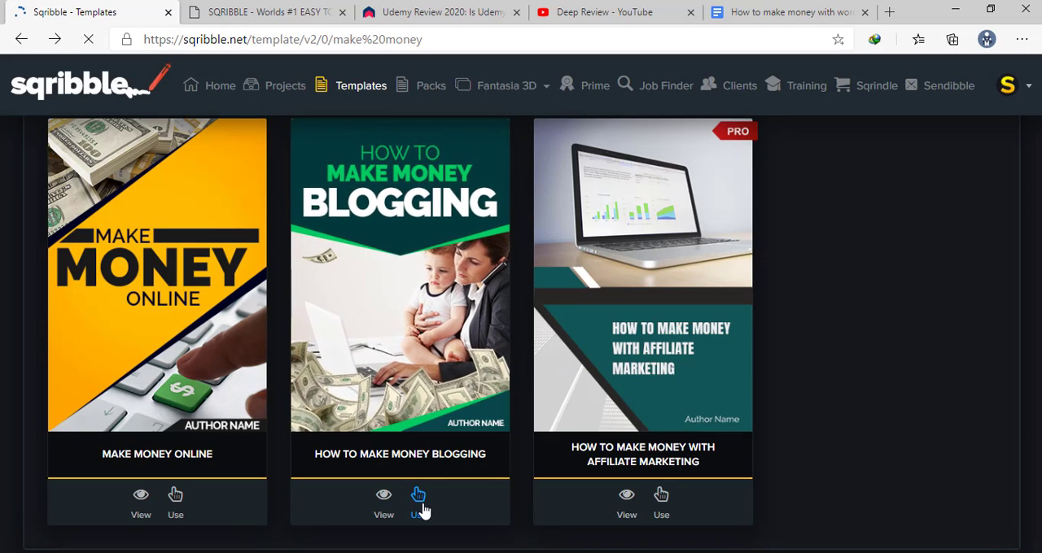
pyautogui.click(420, 497)
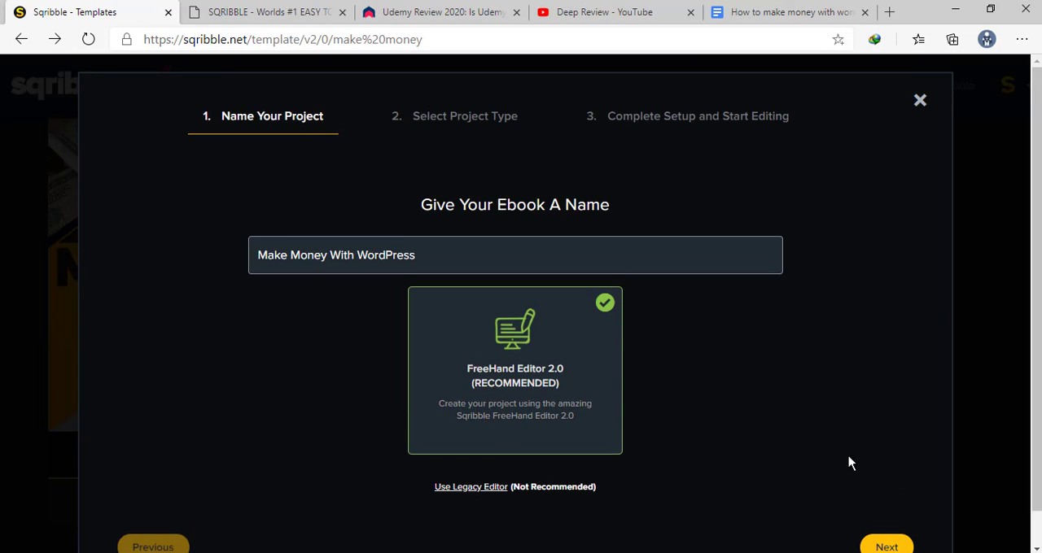
pyautogui.scroll(-1, 849, 457)
pyautogui.click(885, 510)
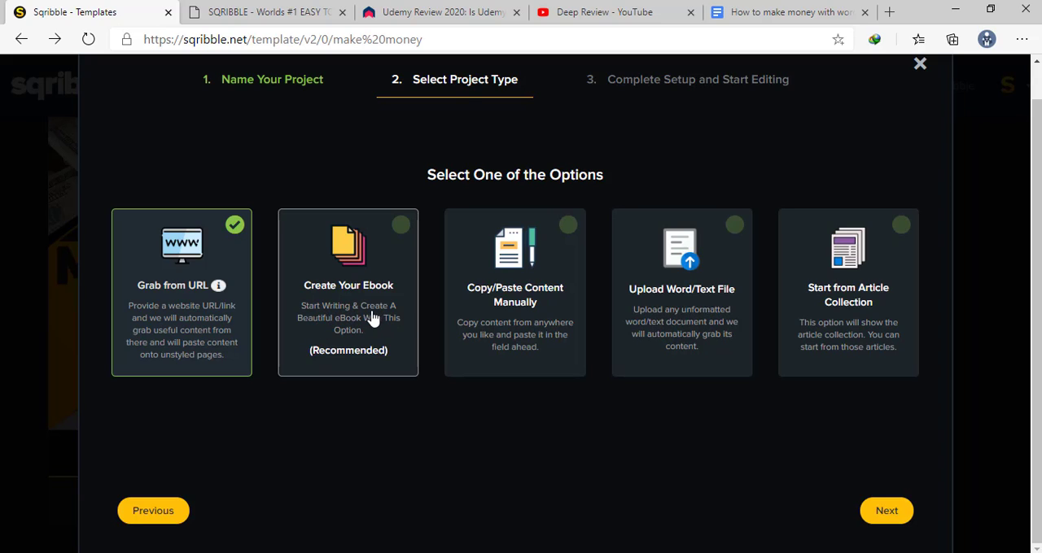
# Set the project type to Create Your Ebook and finish the setup to open the template for editing
pyautogui.click(400, 226)
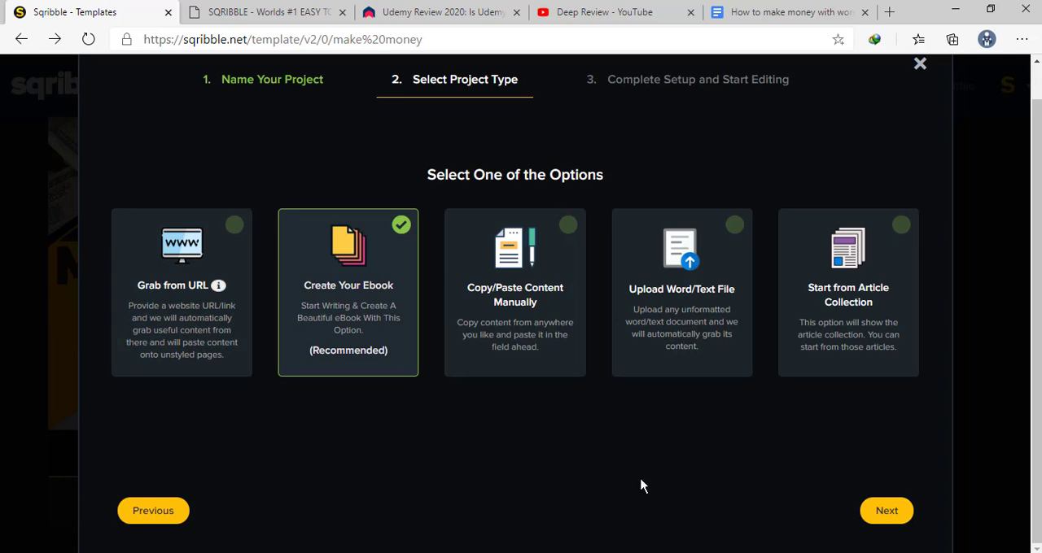
pyautogui.click(884, 521)
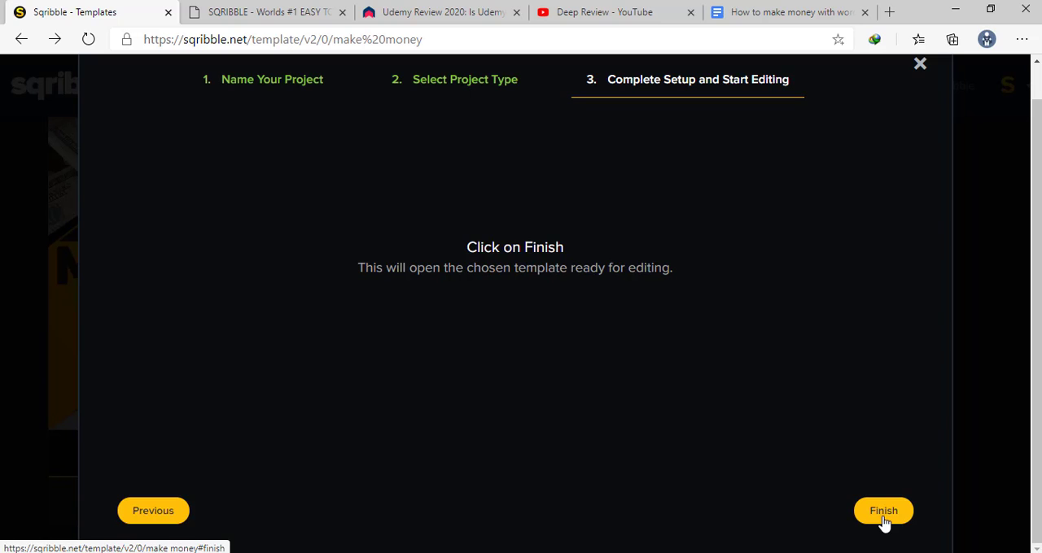
pyautogui.click(884, 521)
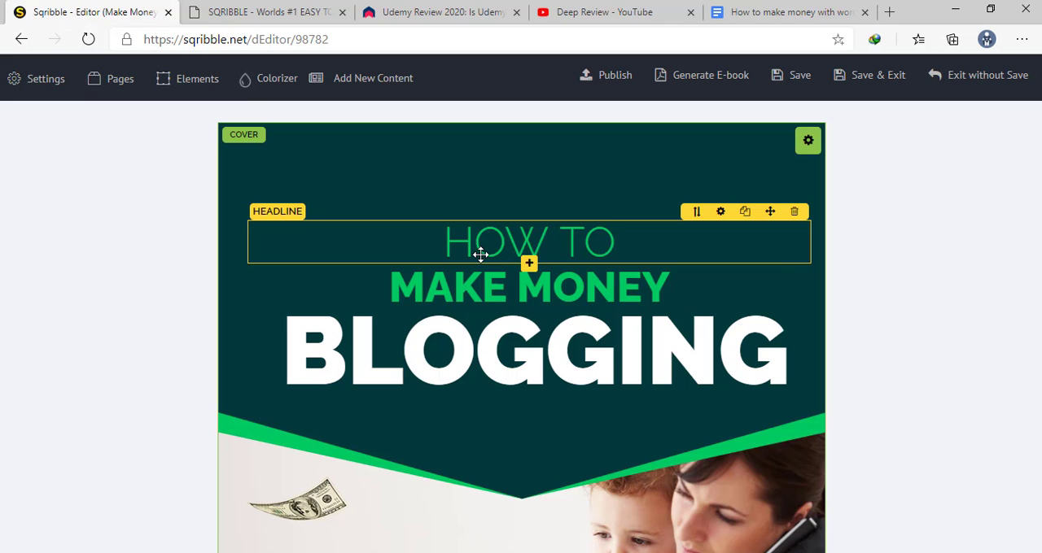
# Examine the cover, table of contents and content pages of the newly opened blogging template
pyautogui.scroll(-5, 463, 255)
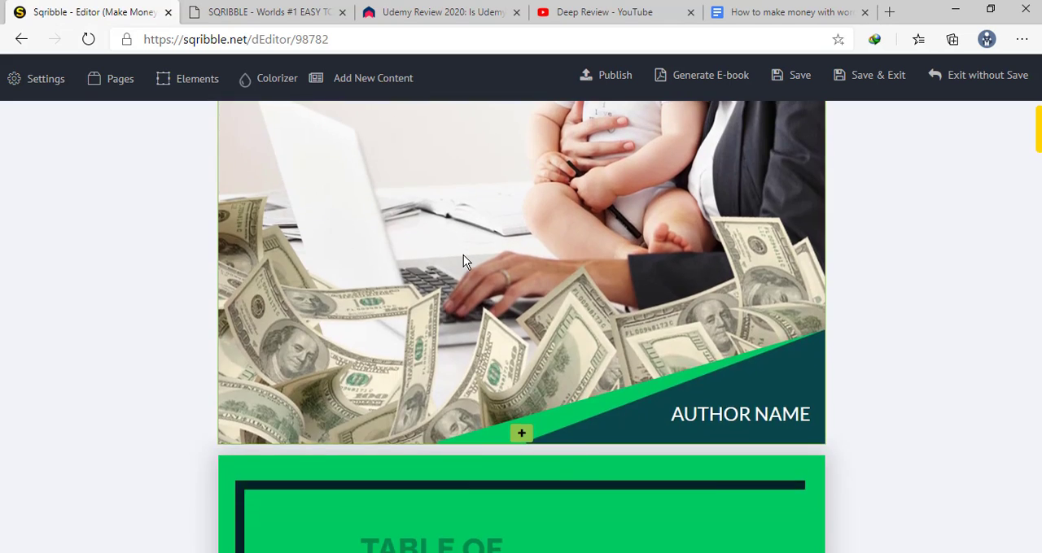
pyautogui.scroll(5, 463, 254)
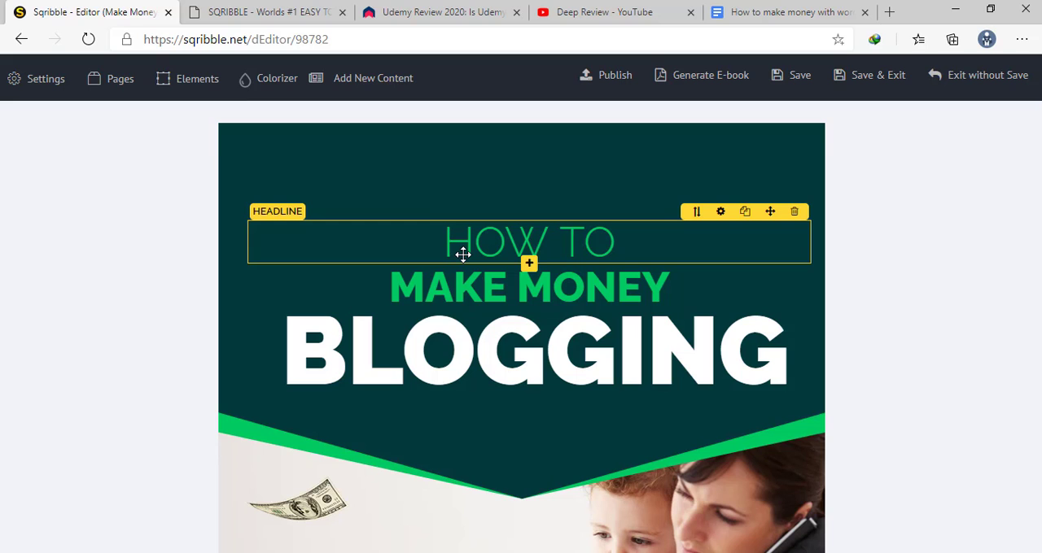
pyautogui.scroll(-8, 463, 255)
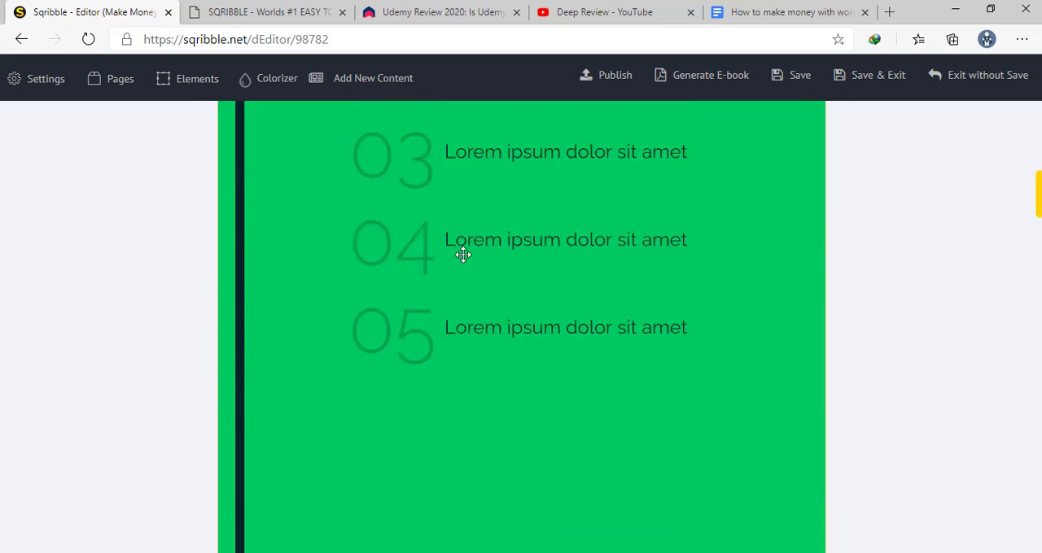
pyautogui.scroll(3, 463, 259)
pyautogui.scroll(6, 463, 259)
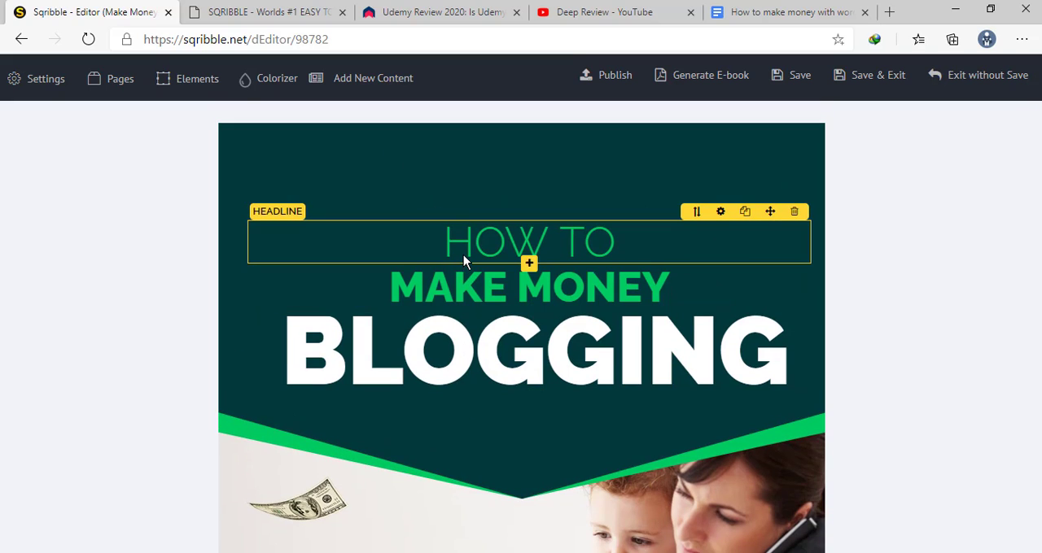
pyautogui.scroll(-15, 450, 263)
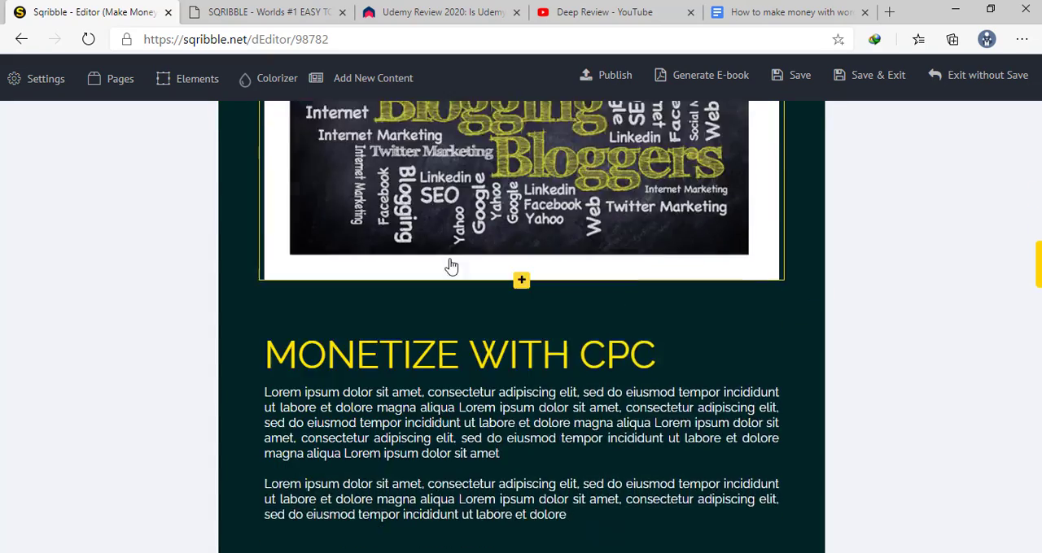
# Examine the cover and the Monetize With CPC, Sell Private Ads, Include Affiliate Links and Sell Digital Products sections of the template
pyautogui.scroll(-12, 451, 265)
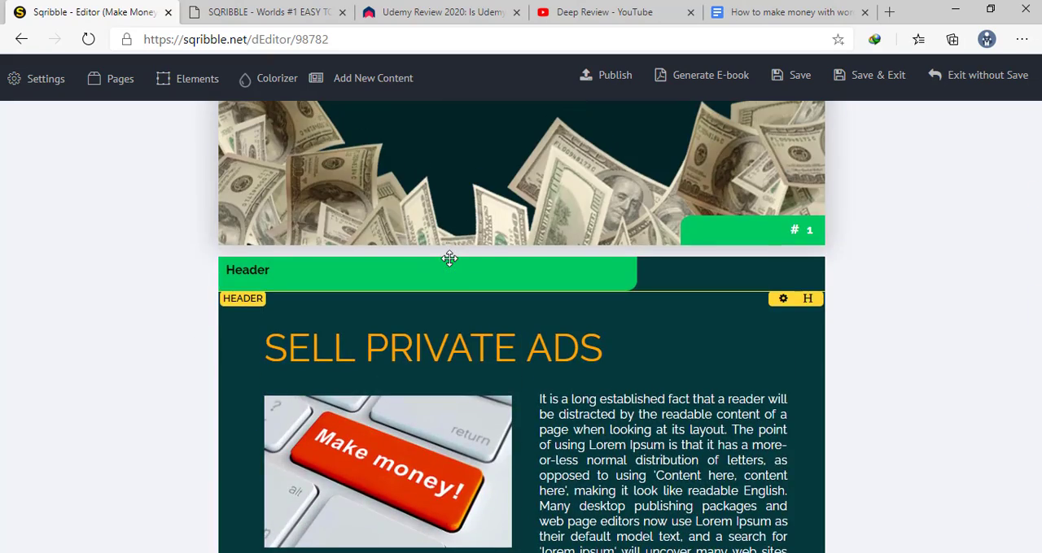
pyautogui.scroll(-8, 450, 259)
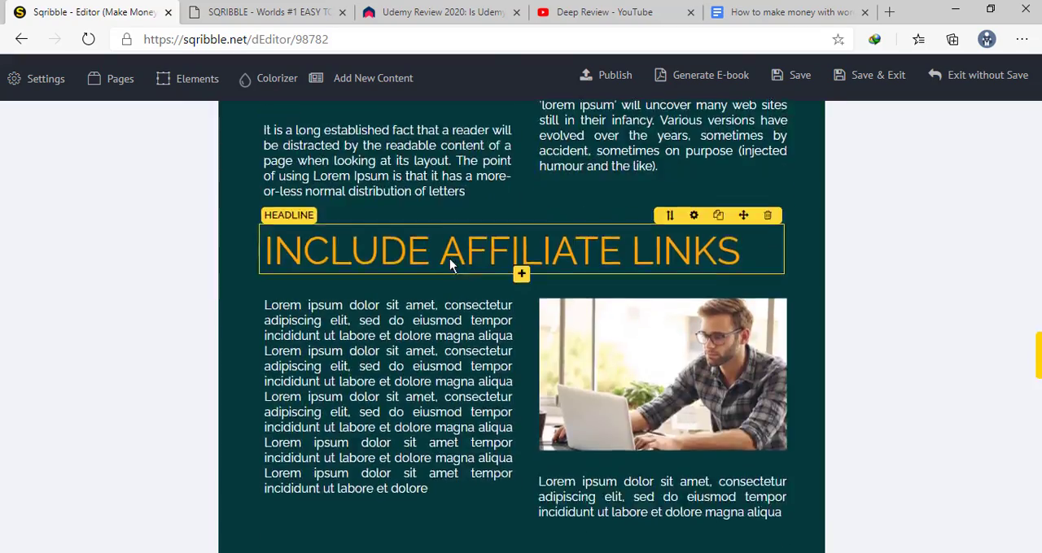
pyautogui.scroll(-1, 449, 258)
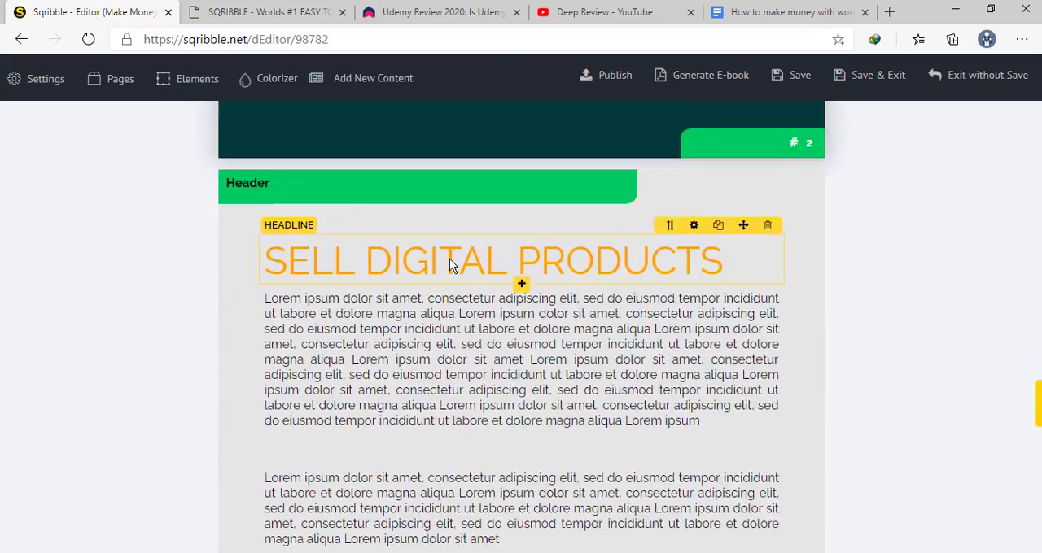
pyautogui.scroll(-4, 450, 259)
pyautogui.scroll(13, 449, 259)
pyautogui.scroll(15, 449, 259)
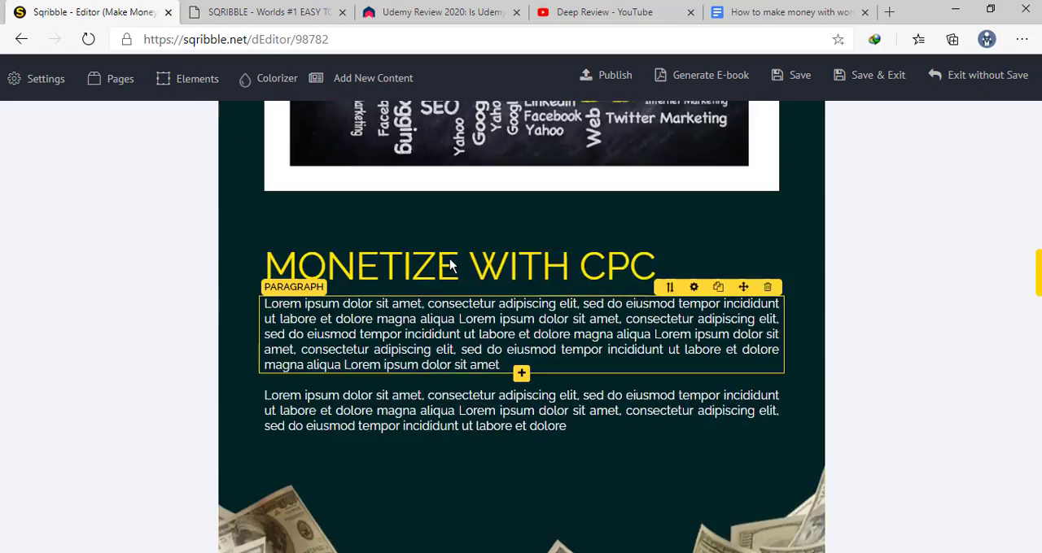
pyautogui.scroll(12, 449, 259)
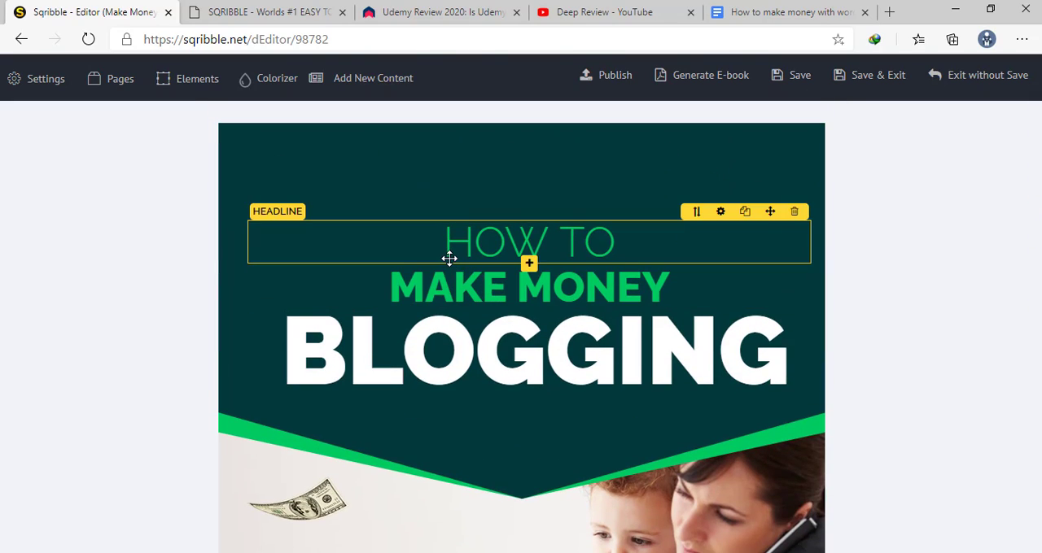
pyautogui.scroll(-1, 421, 163)
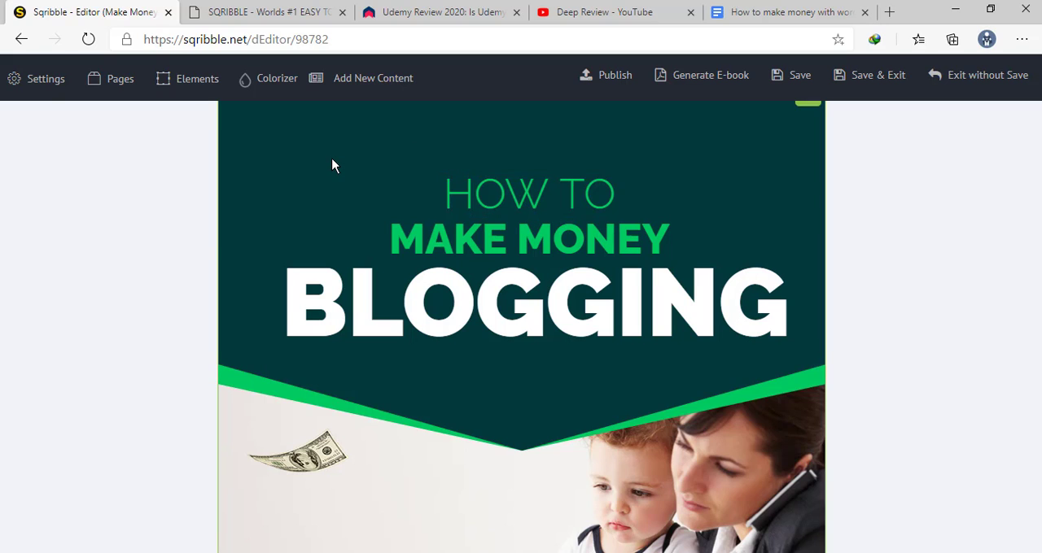
pyautogui.scroll(-6, 332, 165)
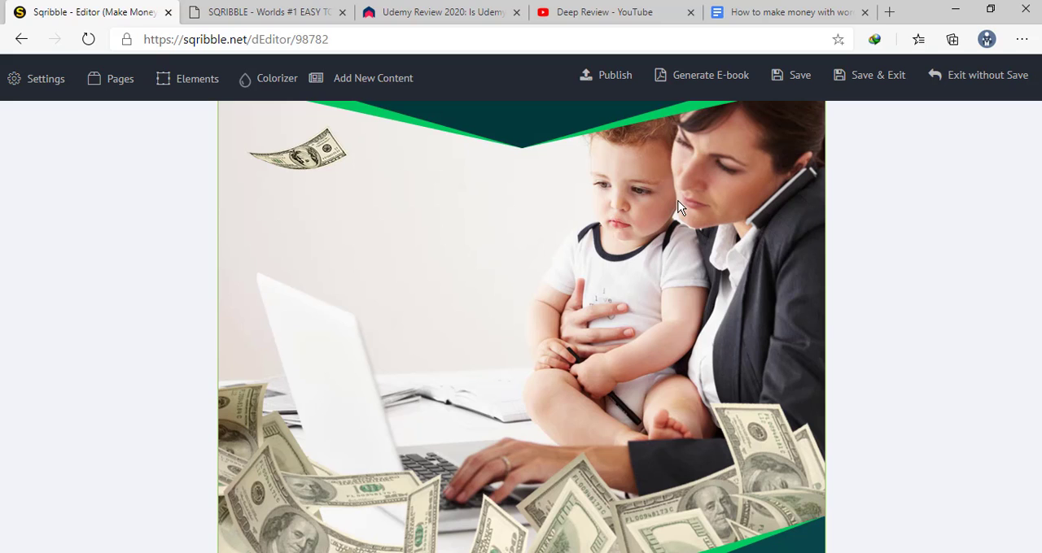
pyautogui.scroll(7, 649, 215)
pyautogui.scroll(-20, 650, 213)
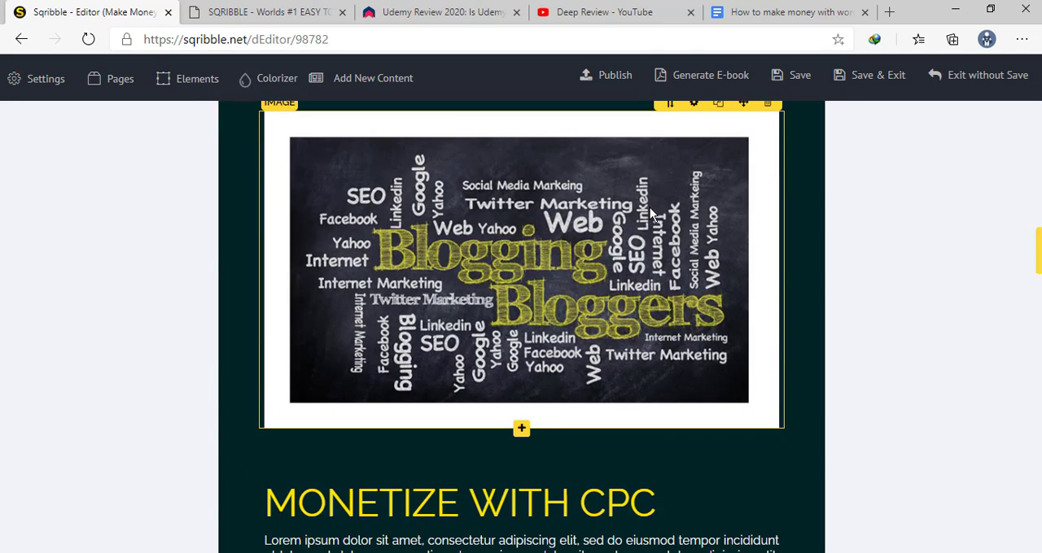
pyautogui.scroll(-12, 650, 213)
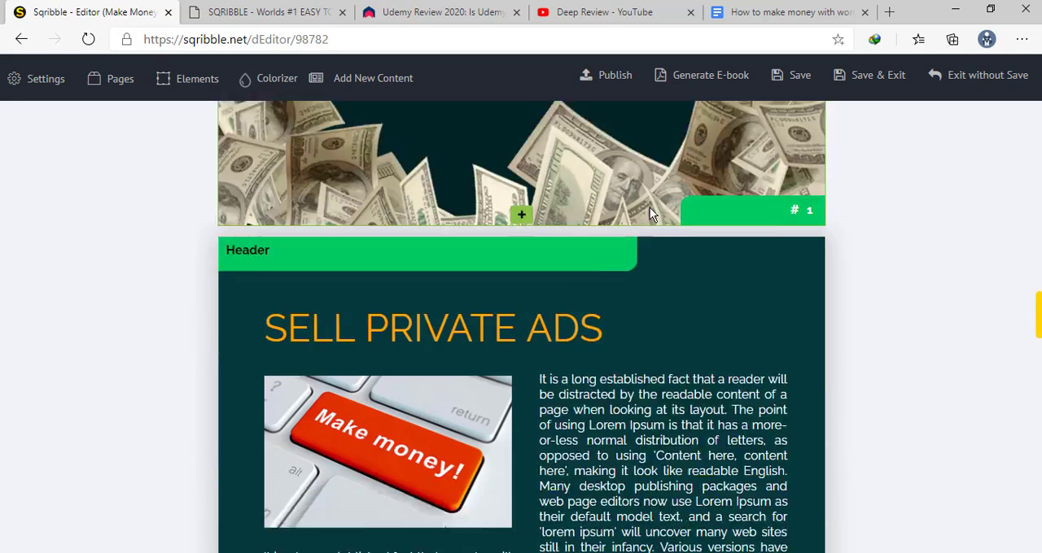
pyautogui.scroll(-5, 650, 214)
# Review the global settings, the list of pages with their content pages, and the list of elements on each page
pyautogui.click(36, 78)
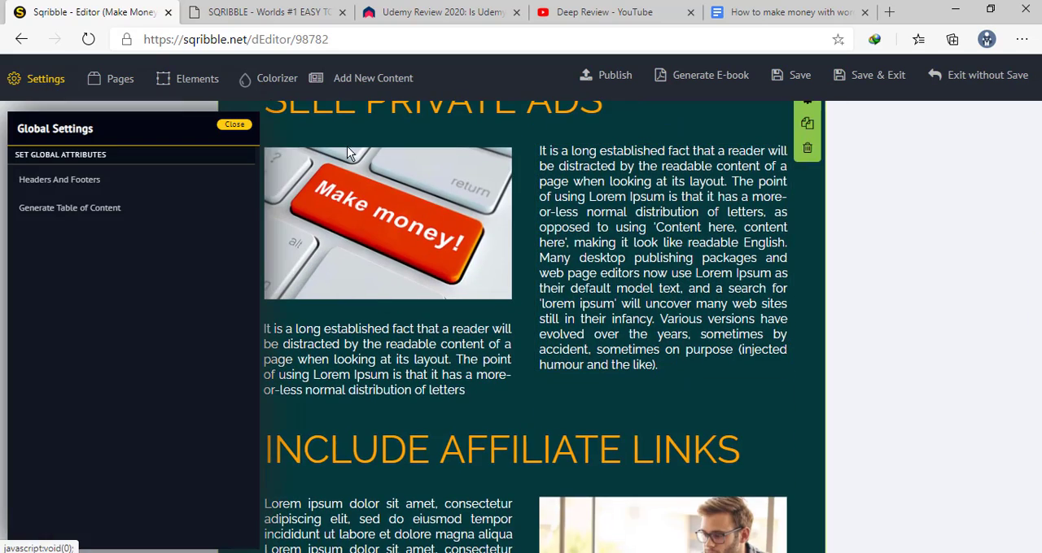
pyautogui.click(103, 81)
pyautogui.click(81, 207)
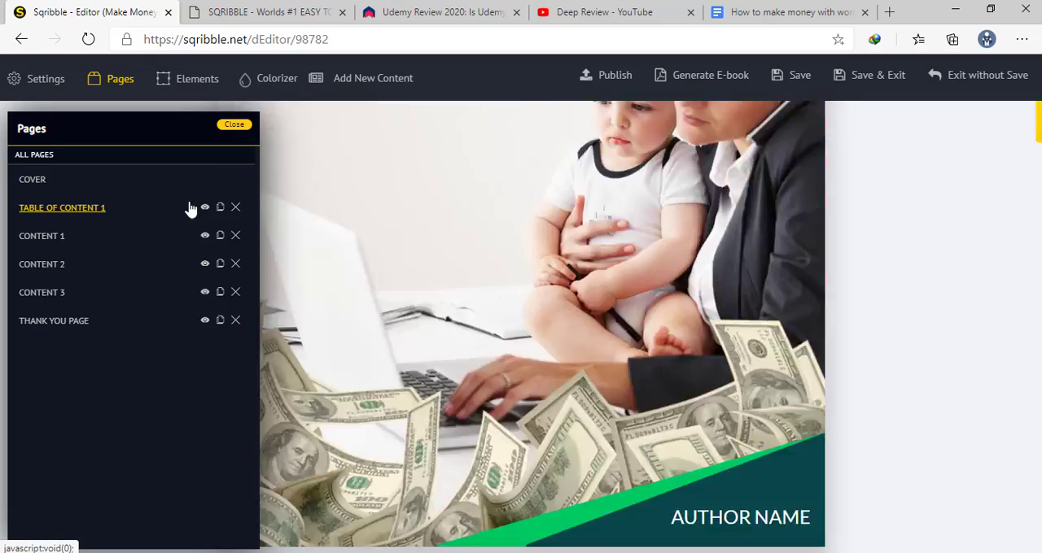
pyautogui.click(95, 291)
pyautogui.click(57, 265)
pyautogui.click(65, 292)
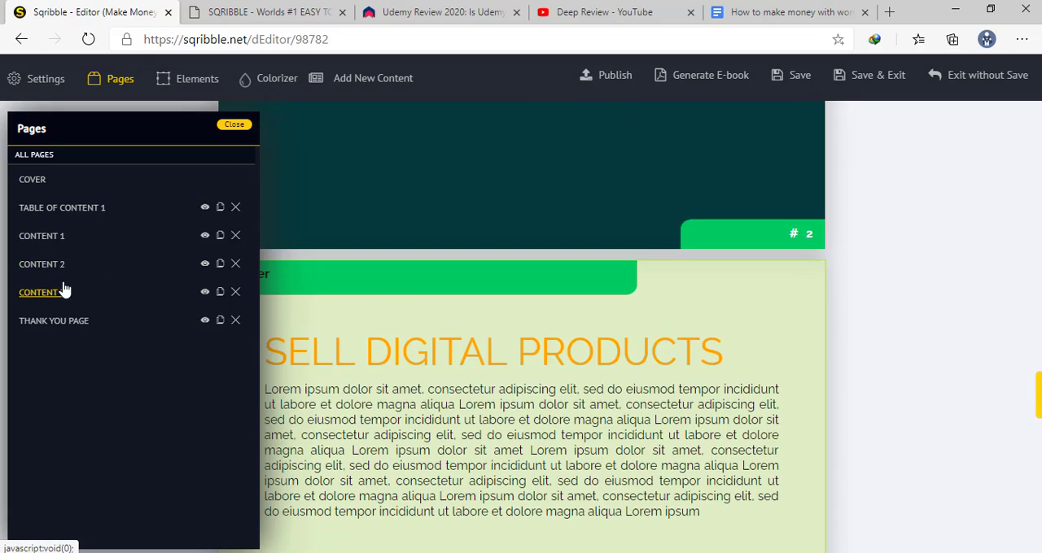
pyautogui.click(181, 179)
pyautogui.click(181, 83)
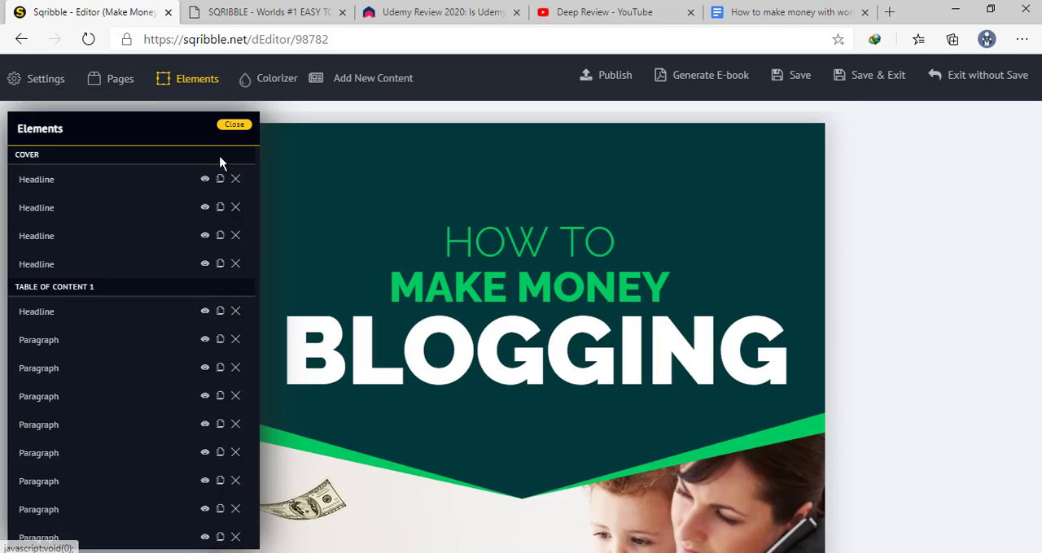
pyautogui.click(235, 124)
# Open the cover's settings and remove its background image
pyautogui.click(808, 140)
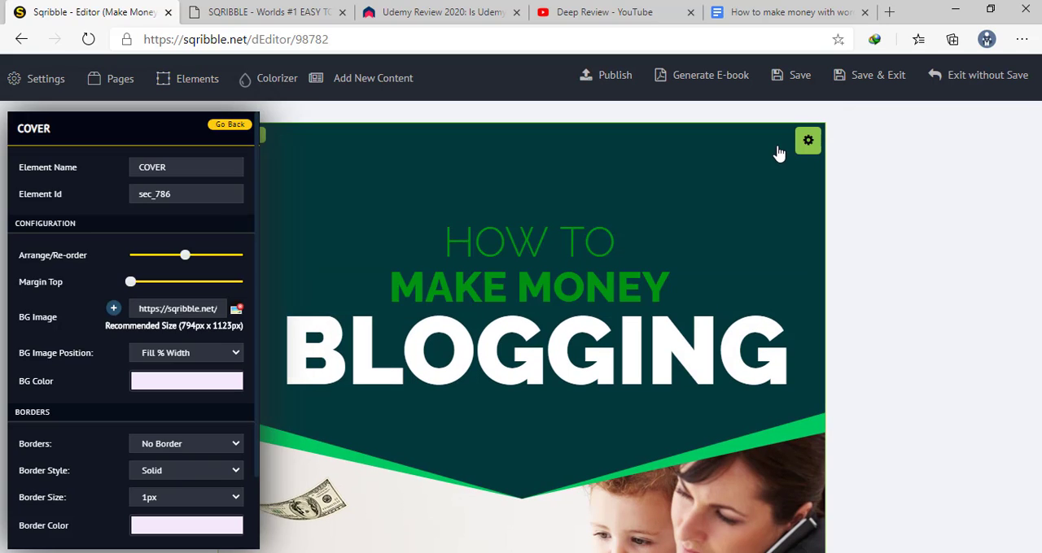
pyautogui.scroll(-2, 154, 267)
pyautogui.tripleClick(193, 225)
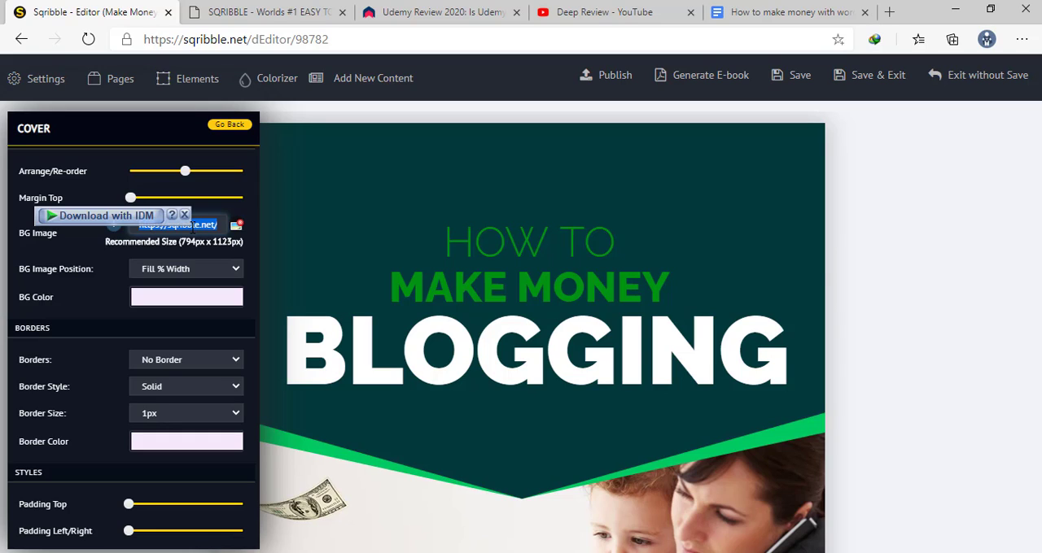
pyautogui.press('BackSpace')
pyautogui.scroll(-7, 472, 173)
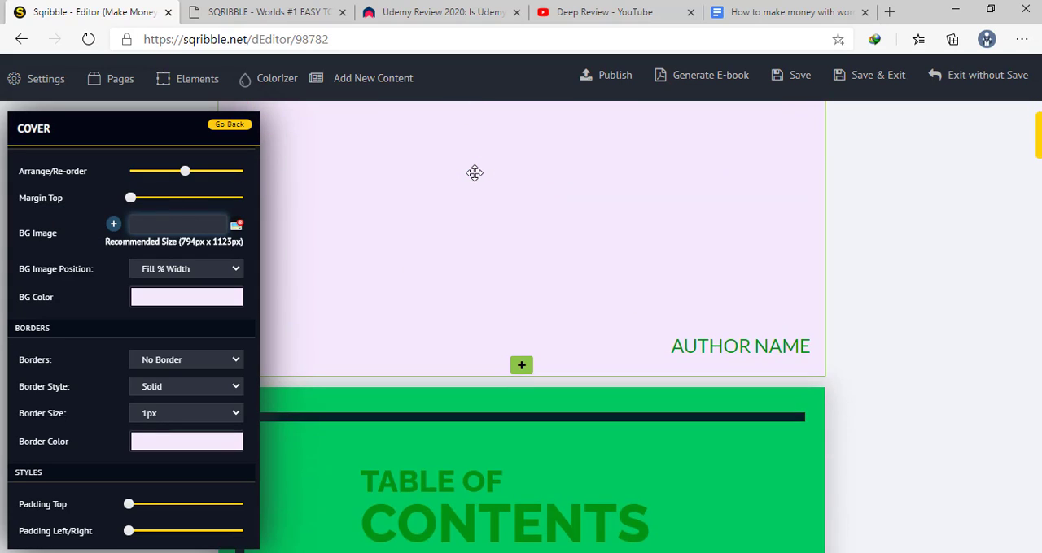
pyautogui.scroll(7, 477, 179)
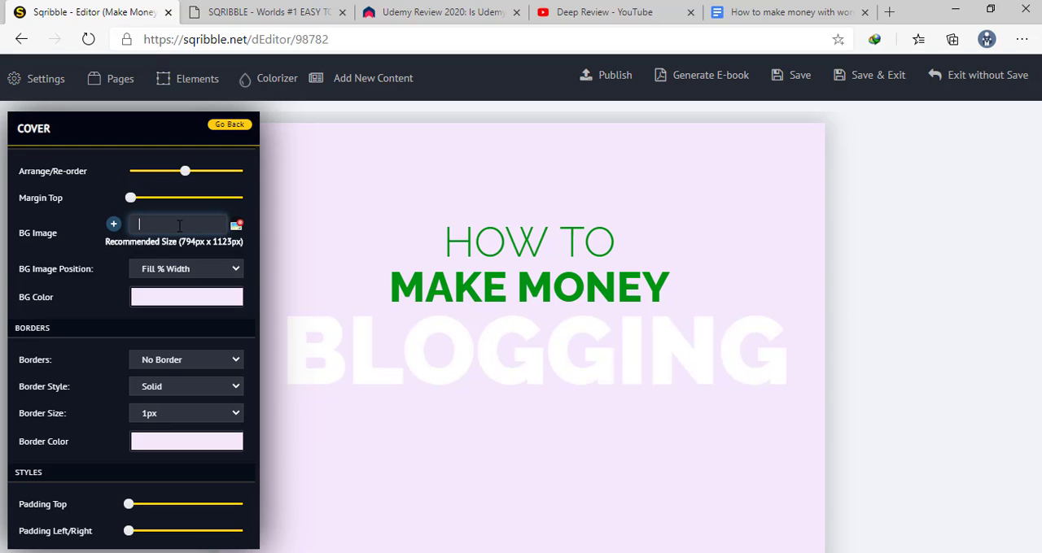
# Open the image library for the cover background and look at the option to upload a local image file
pyautogui.click(113, 227)
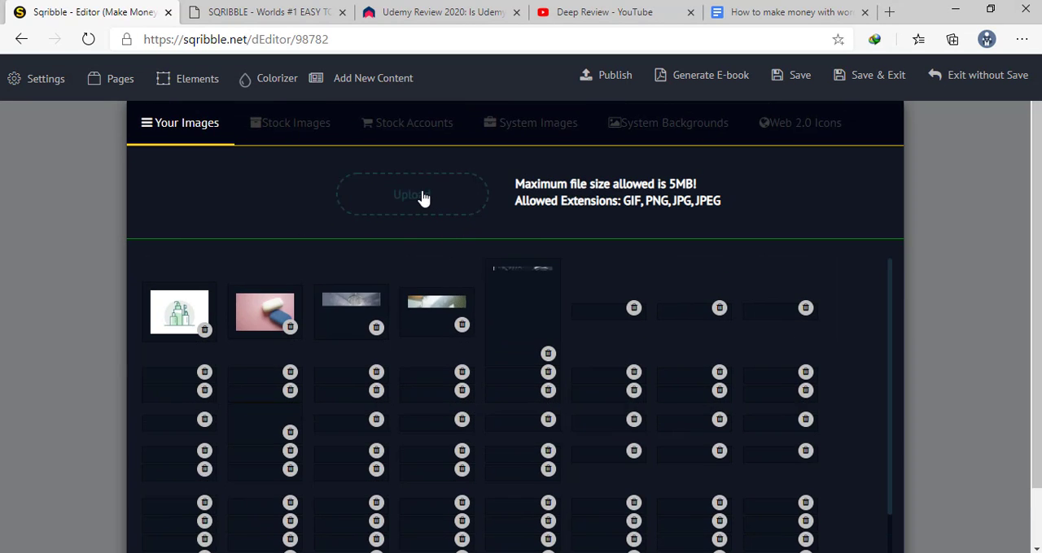
pyautogui.click(389, 197)
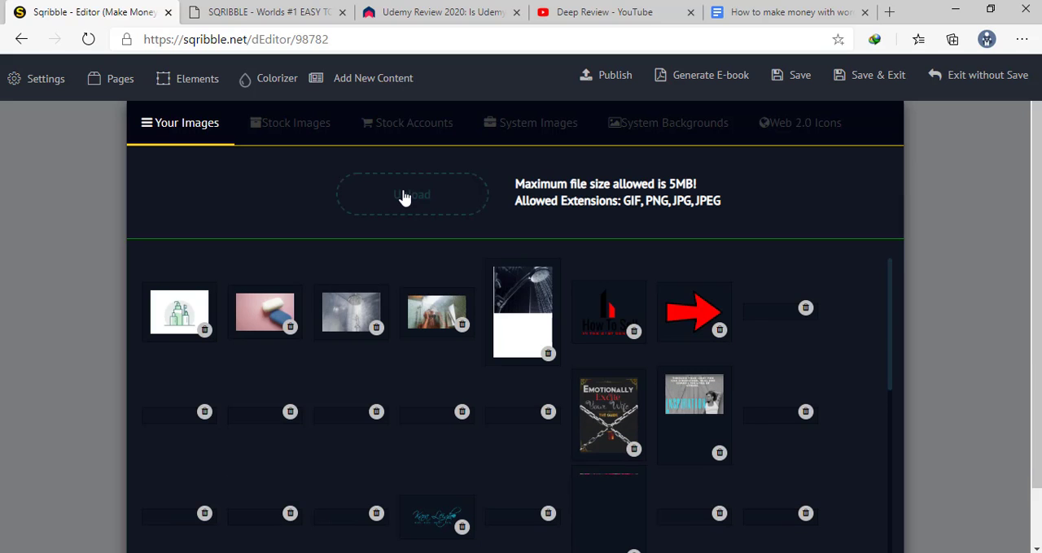
pyautogui.click(405, 197)
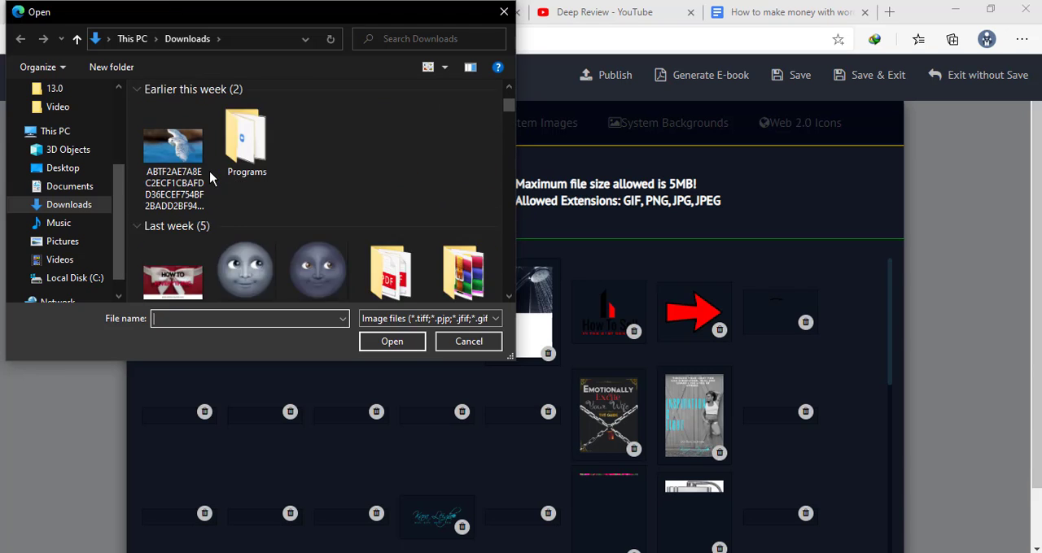
pyautogui.click(503, 11)
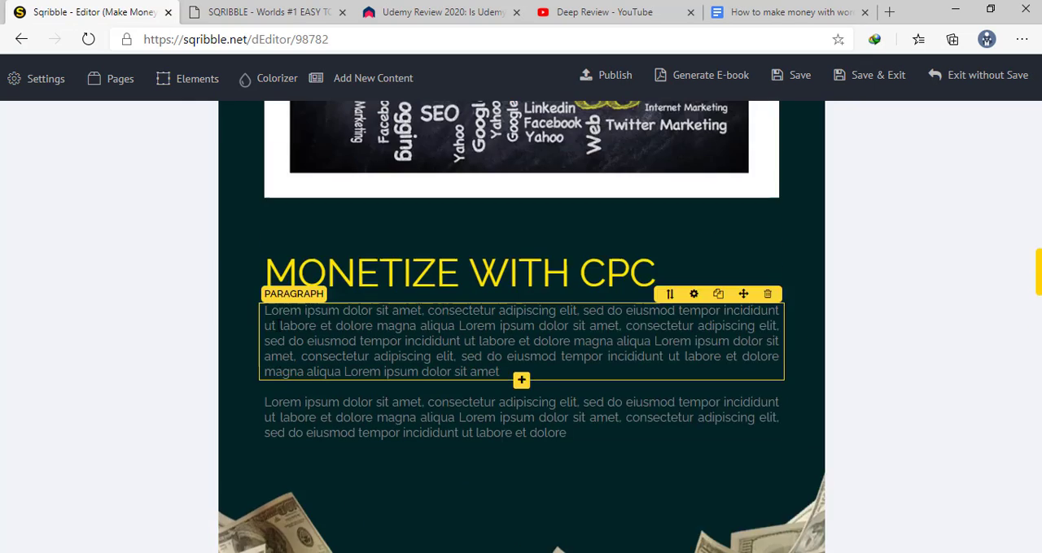
# Open the settings of the Blogging Bloggers word-cloud image above Monetize With CPC and select its image URL for replacement
pyautogui.scroll(3, 276, 325)
pyautogui.scroll(10, 278, 332)
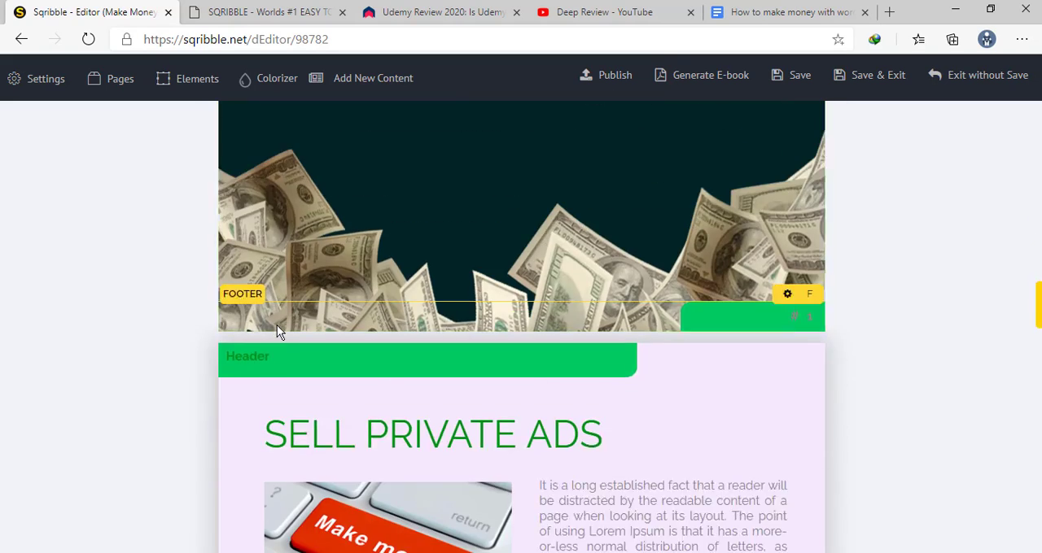
pyautogui.scroll(3, 276, 325)
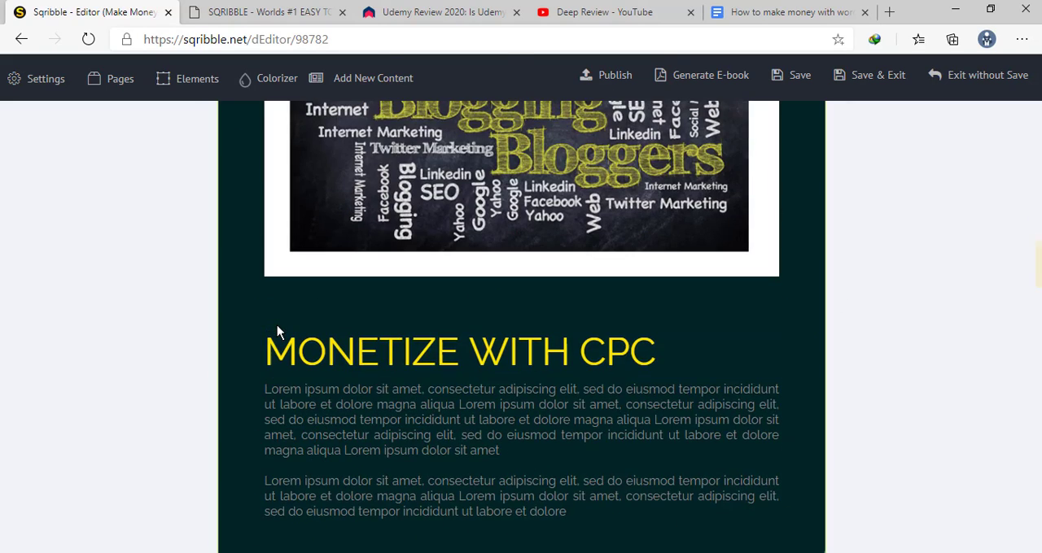
pyautogui.click(436, 208)
pyautogui.scroll(4, 436, 215)
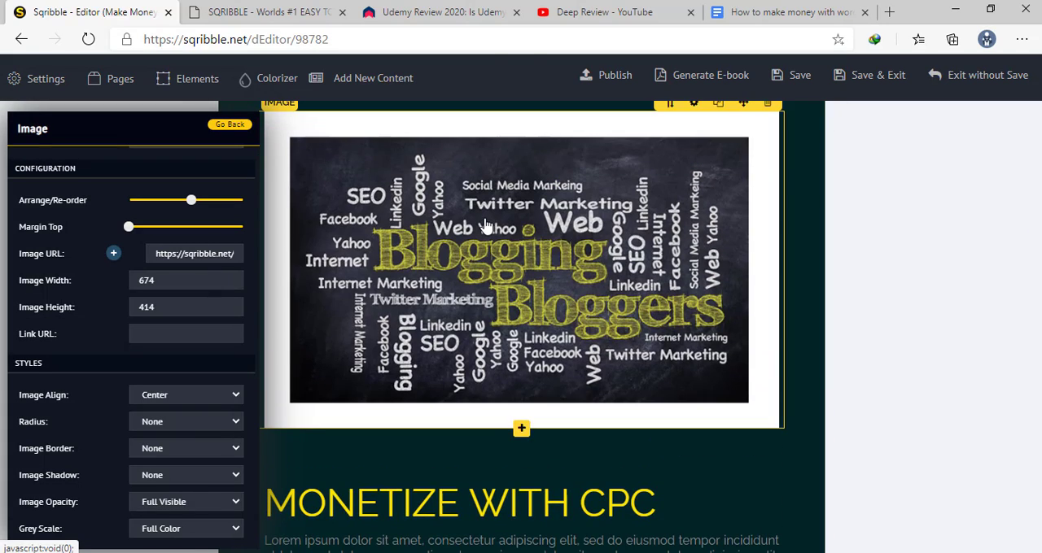
pyautogui.scroll(2, 492, 244)
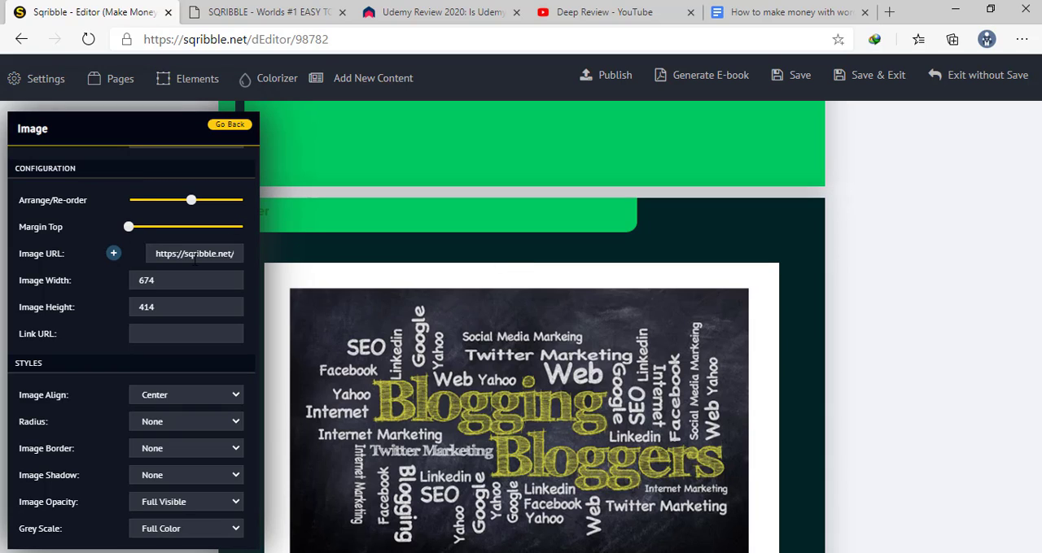
pyautogui.click(168, 254)
pyautogui.tripleClick(168, 254)
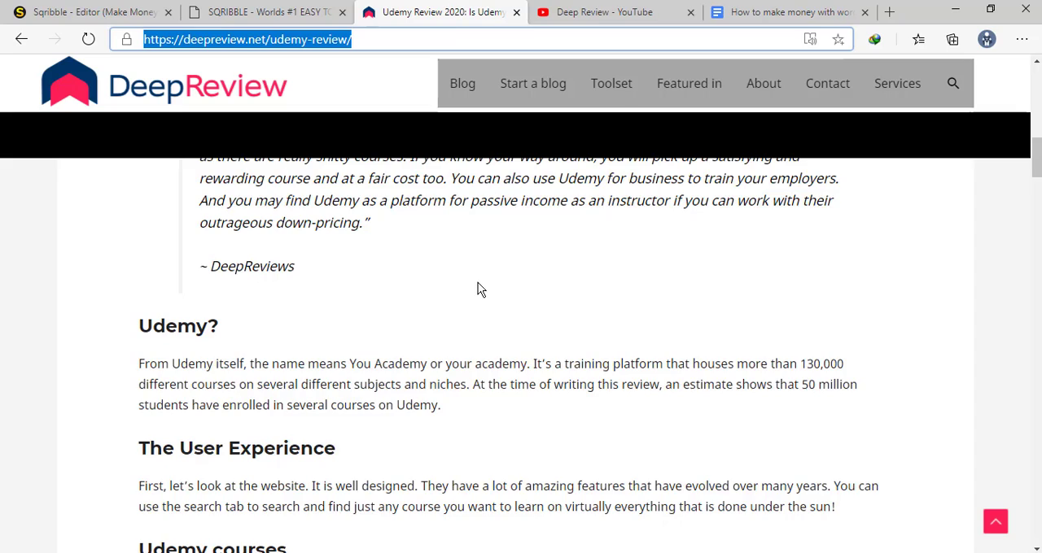
# On the DeepReview Udemy review page, copy the image link of the Student feedback screenshot
pyautogui.scroll(-15, 479, 286)
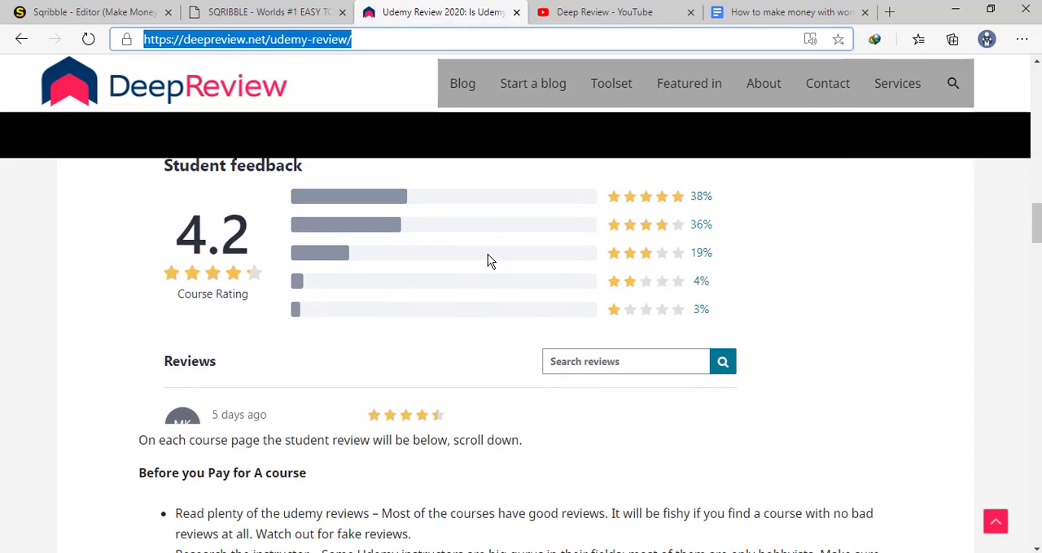
pyautogui.rightClick(487, 255)
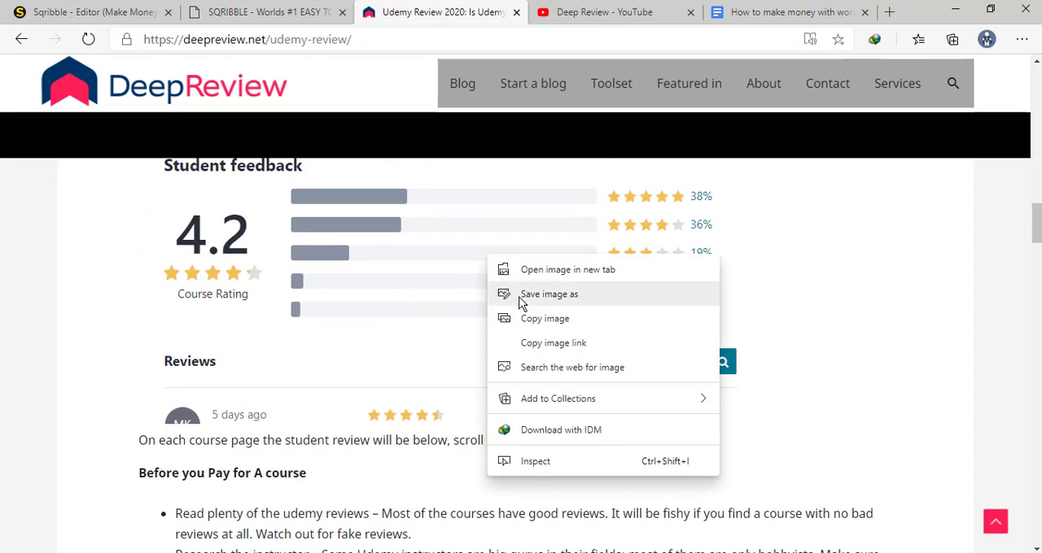
pyautogui.click(559, 347)
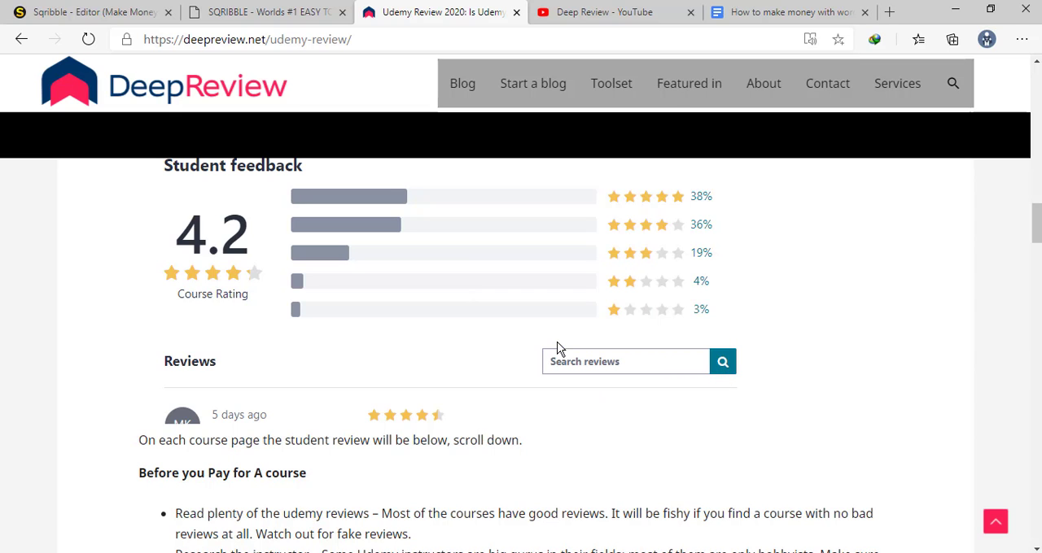
# Switch back to Sqribble, replace the word-cloud image's URL with the copied Student feedback link and leave the image settings
pyautogui.click(105, 12)
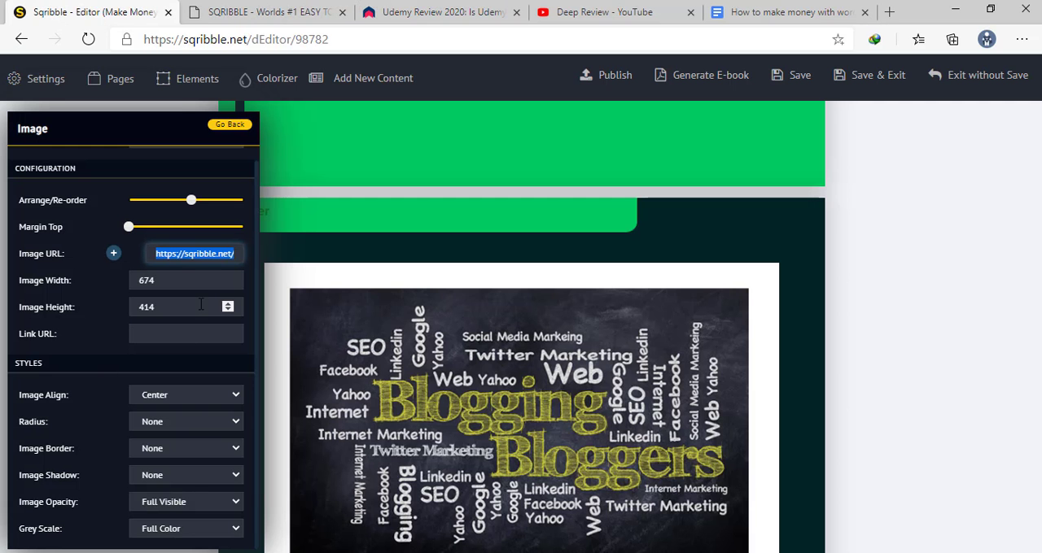
pyautogui.hotkey('ctrl', 'v')
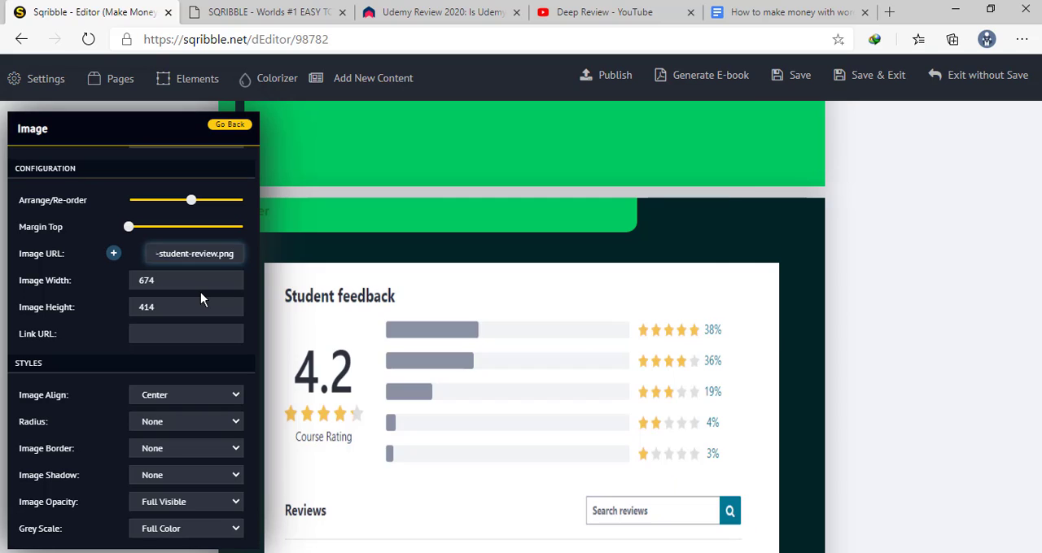
pyautogui.scroll(-3, 506, 366)
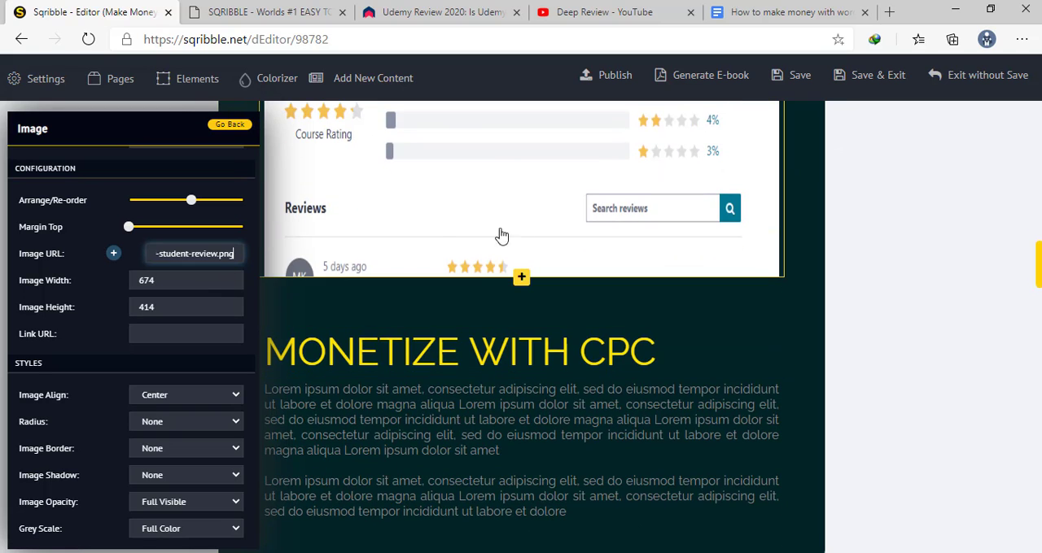
pyautogui.click(409, 313)
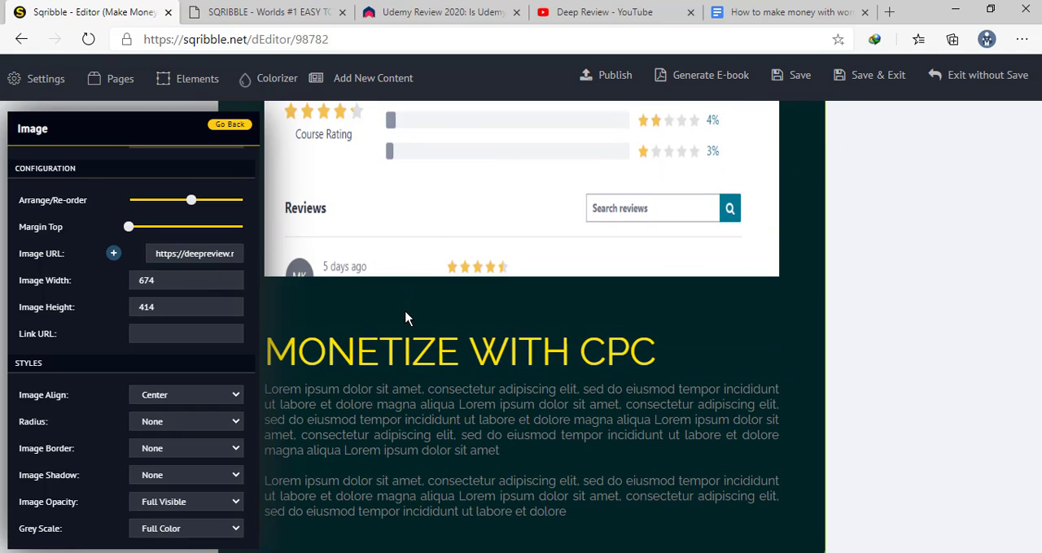
pyautogui.scroll(2, 525, 277)
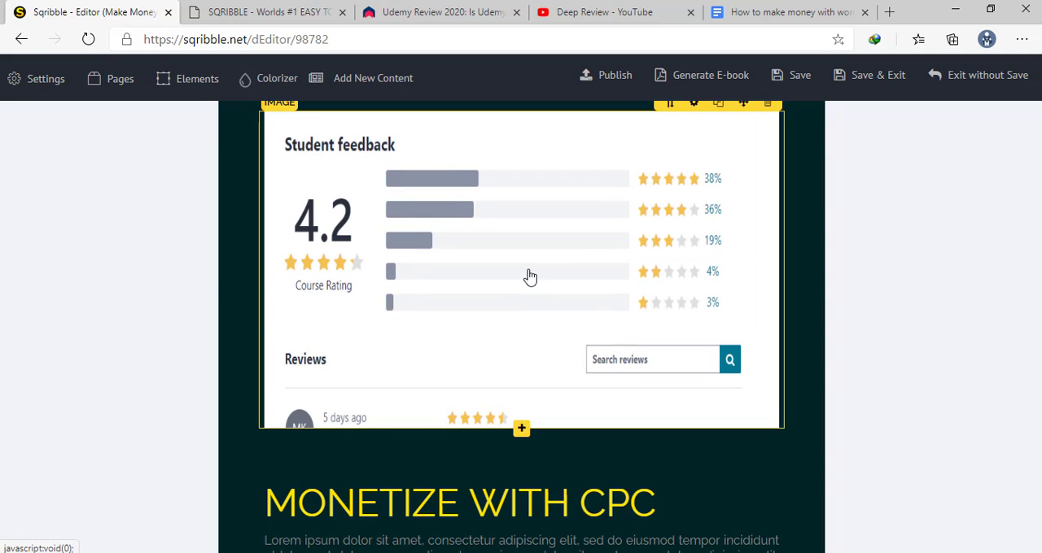
# Select the paragraph below the MONETIZE WITH CPC headline and open the headline's spacing control
pyautogui.scroll(-4, 530, 278)
pyautogui.scroll(7, 530, 278)
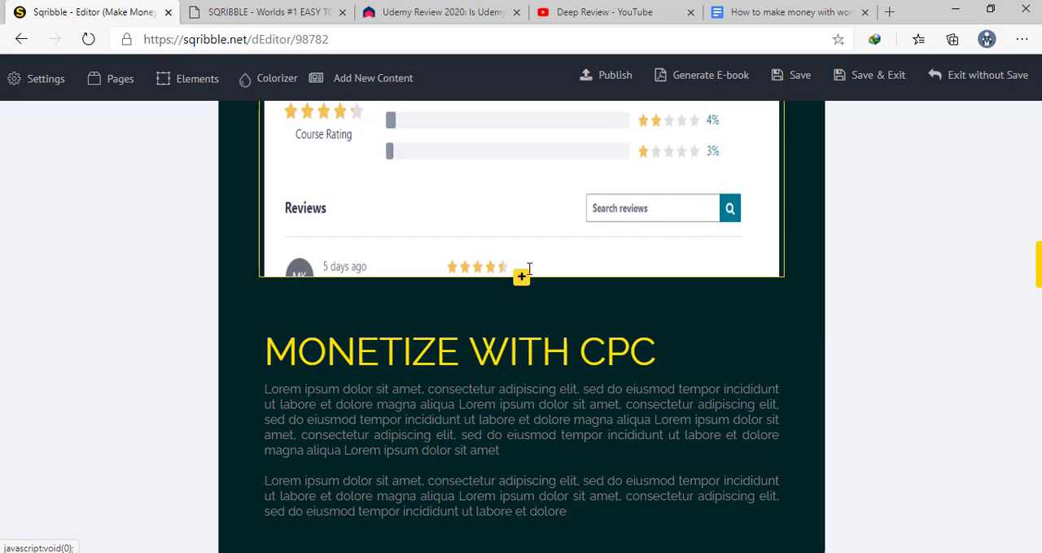
pyautogui.scroll(1, 530, 273)
pyautogui.scroll(-10, 530, 272)
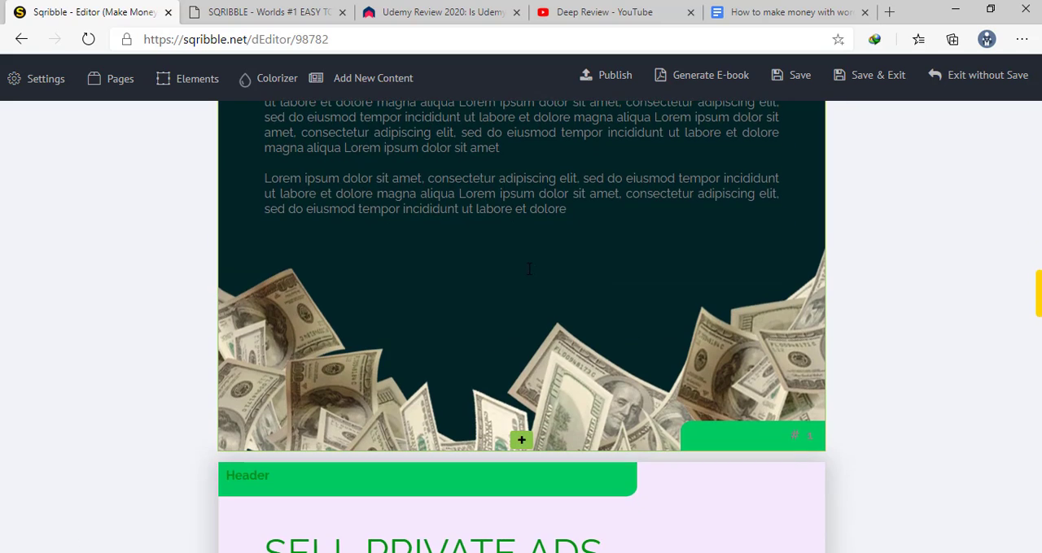
pyautogui.scroll(2, 530, 272)
pyautogui.click(531, 268)
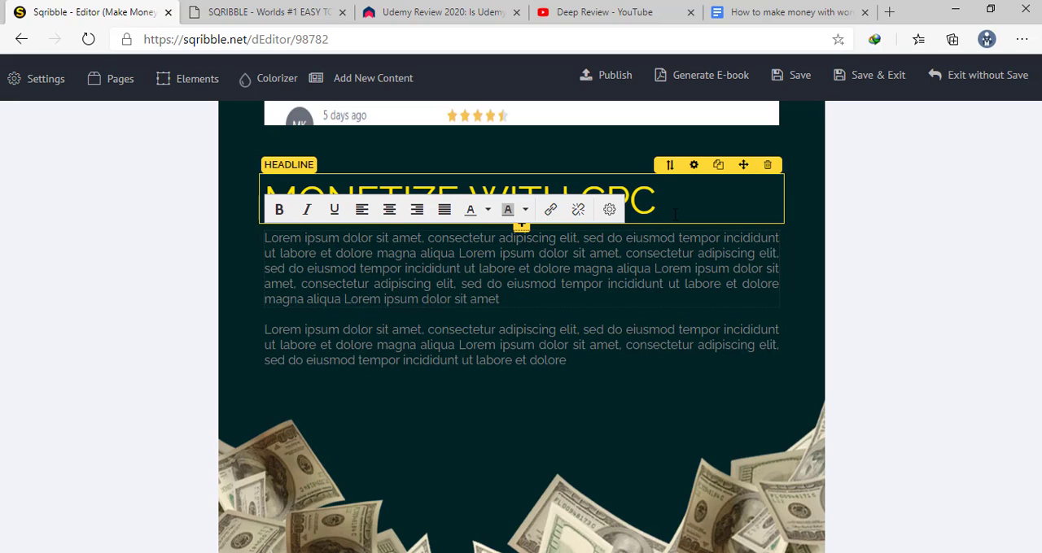
pyautogui.click(669, 167)
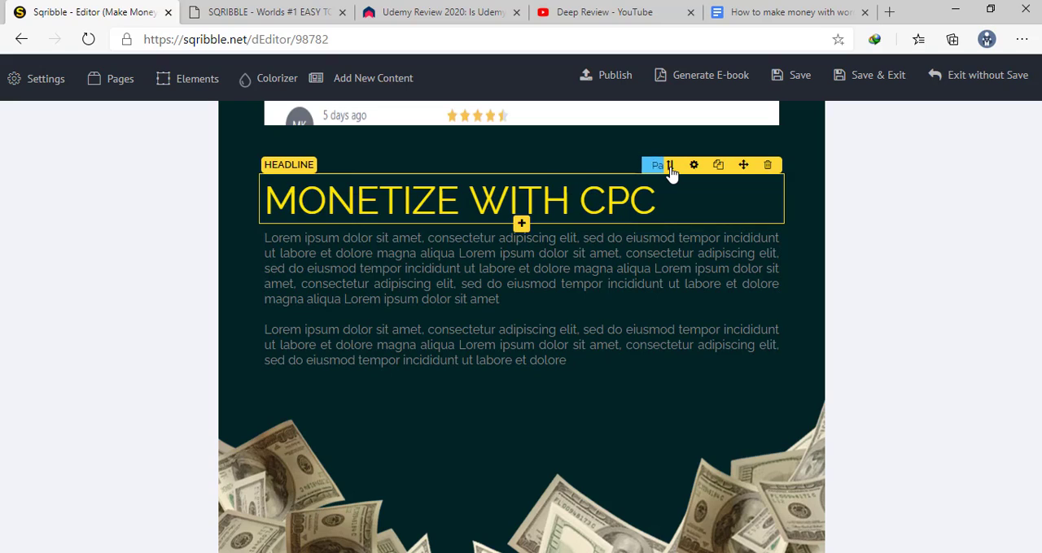
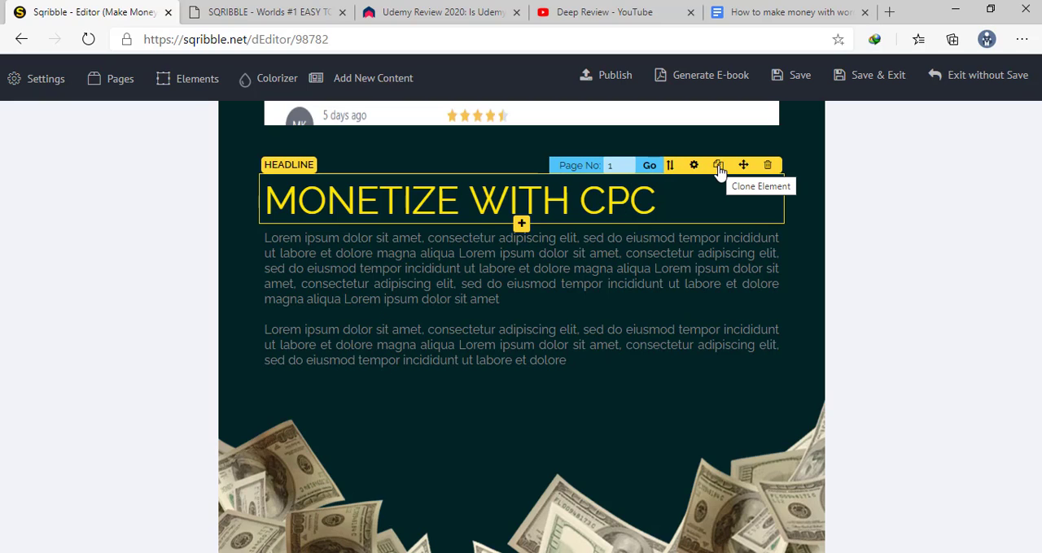
# Clone the MONETIZE WITH CPC headline and move the overlapping paragraph below the duplicate
pyautogui.click(718, 167)
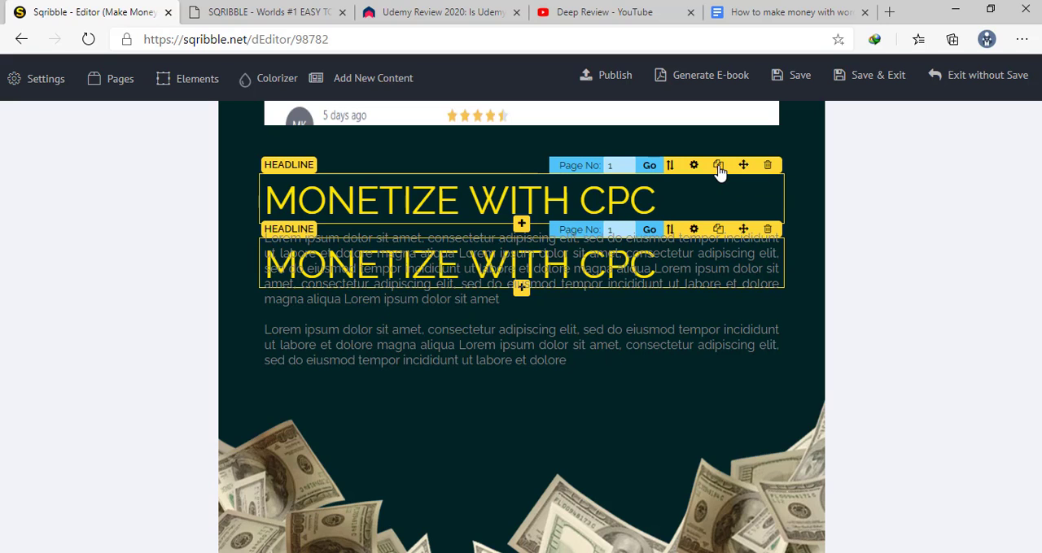
pyautogui.click(530, 301)
pyautogui.moveTo(530, 284); pyautogui.dragTo(533, 268)
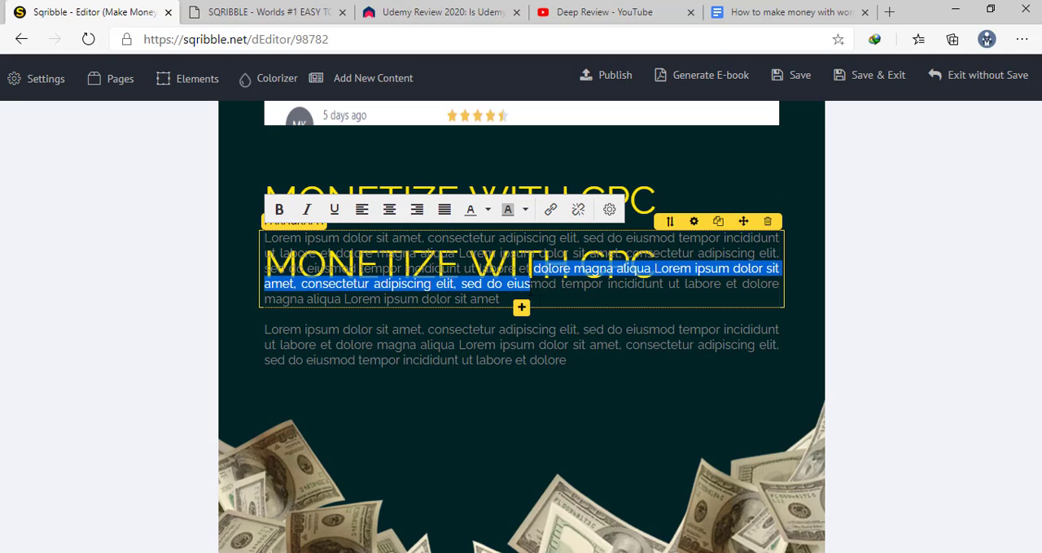
pyautogui.moveTo(743, 222)
pyautogui.mouseDown()
pyautogui.moveTo(663, 289)
pyautogui.moveTo(743, 315)
pyautogui.moveTo(745, 349)
pyautogui.moveTo(722, 394)
pyautogui.moveTo(765, 351)
pyautogui.moveTo(768, 388)
pyautogui.moveTo(773, 347)
pyautogui.moveTo(770, 376)
pyautogui.moveTo(758, 363)
pyautogui.moveTo(742, 379)
pyautogui.moveTo(740, 365)
pyautogui.moveTo(708, 379)
pyautogui.moveTo(732, 315)
pyautogui.moveTo(699, 402)
pyautogui.moveTo(687, 353)
pyautogui.moveTo(762, 321)
pyautogui.moveTo(688, 412)
pyautogui.moveTo(706, 409)
pyautogui.moveTo(739, 334)
pyautogui.mouseUp()
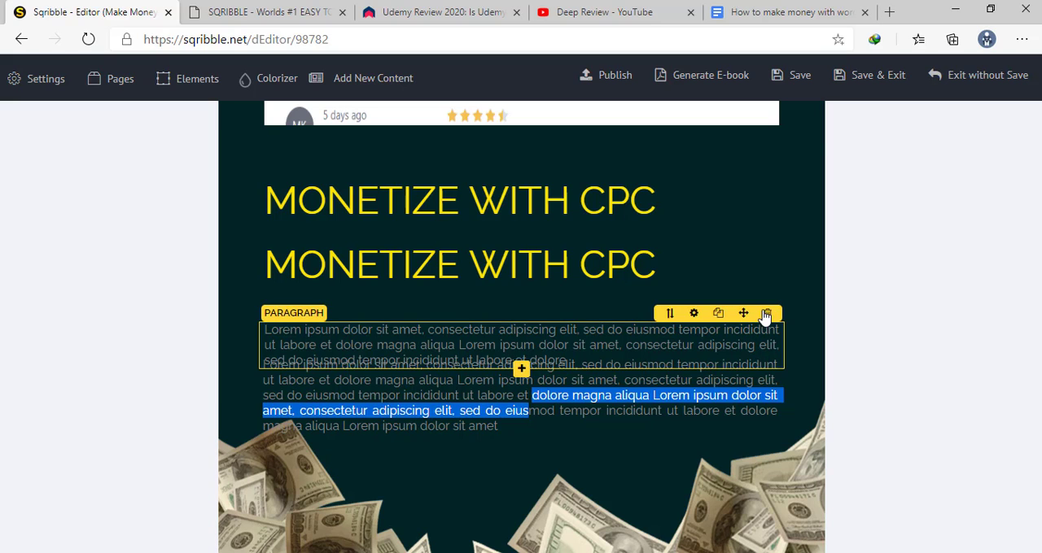
# Delete the shorter overlapping lorem ipsum paragraph and move the remaining paragraph up directly under the cloned headline
pyautogui.click(768, 318)
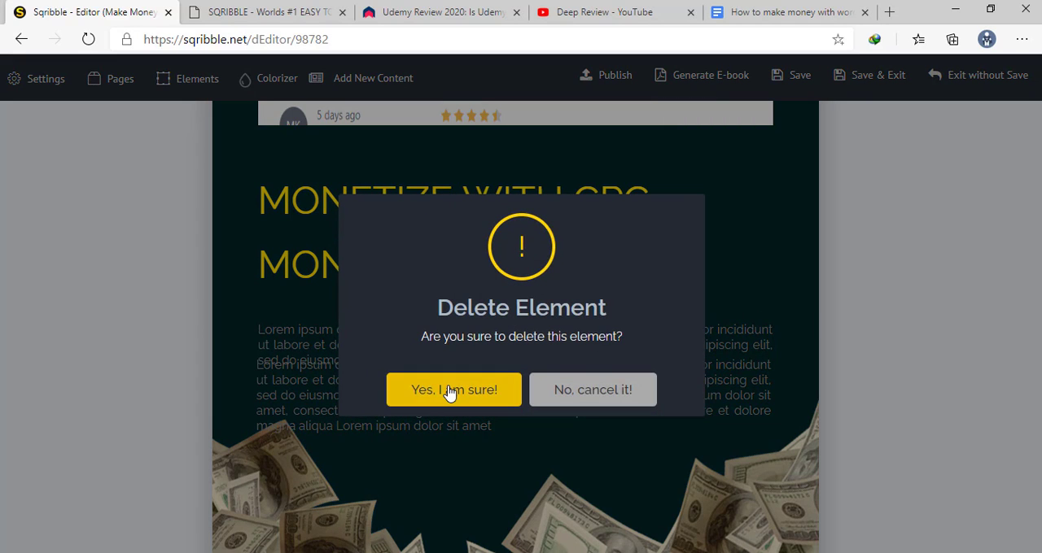
pyautogui.click(446, 389)
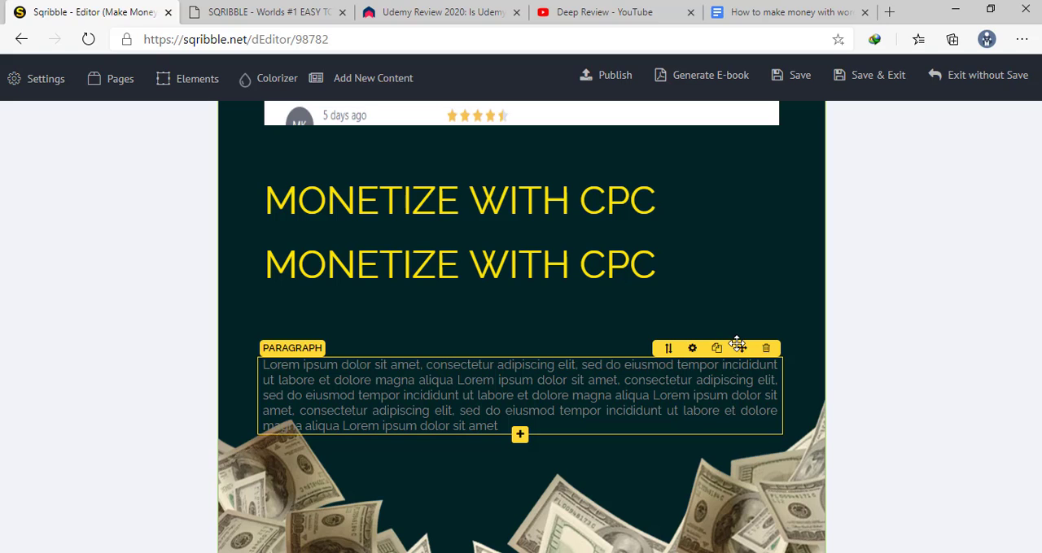
pyautogui.moveTo(742, 348); pyautogui.dragTo(734, 281)
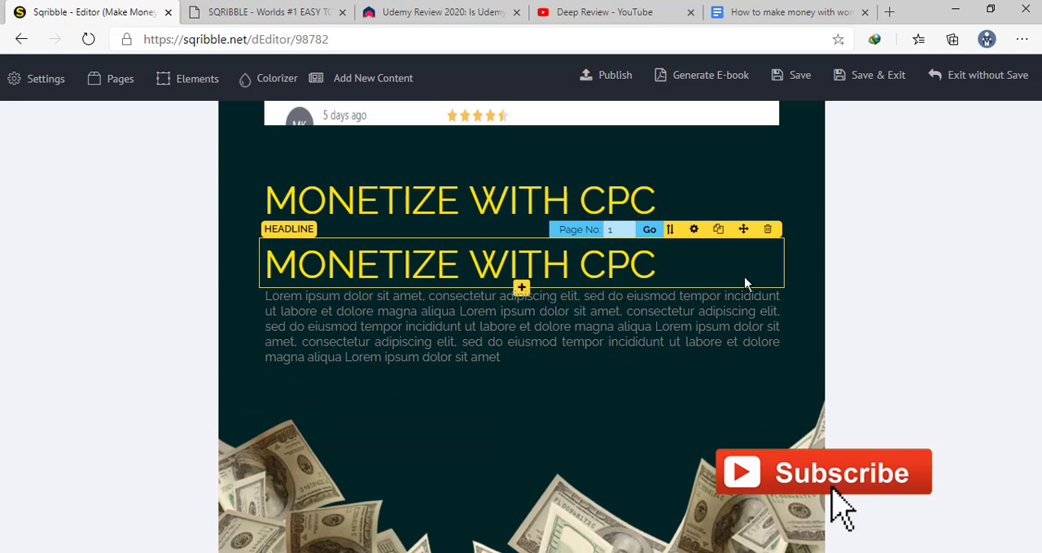
# Replace the paragraph's placeholder text with "THere ysheohdhdnchd" and clear the paragraph completely
pyautogui.click(669, 298)
pyautogui.doubleClick(669, 298)
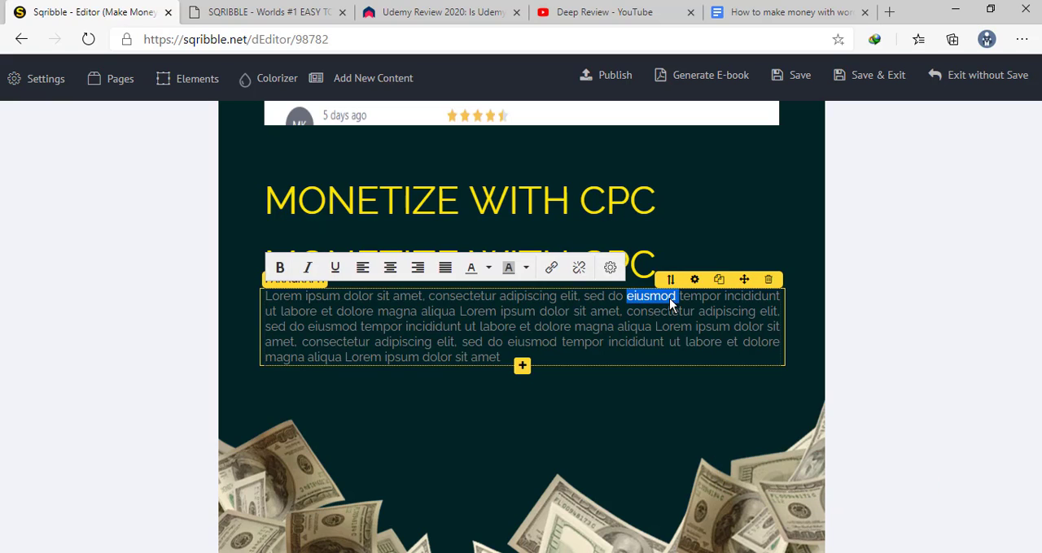
pyautogui.tripleClick(669, 298)
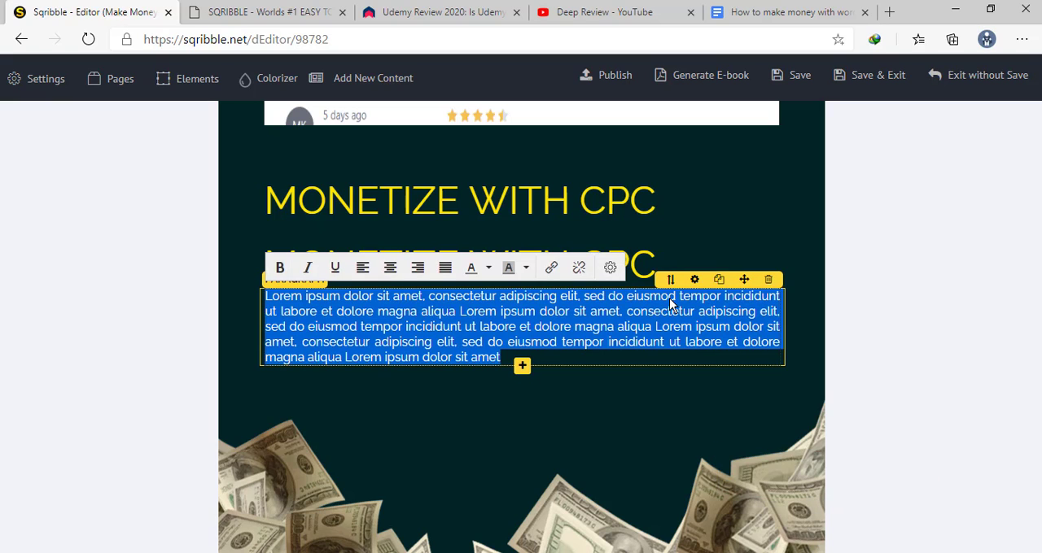
pyautogui.write('THere')
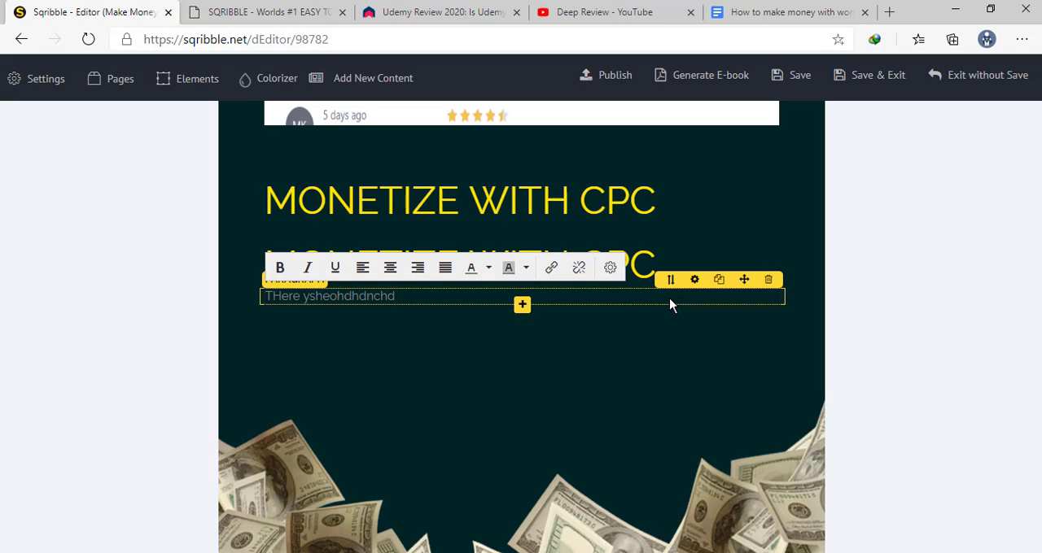
pyautogui.write(' ysheohdhdnchd')
pyautogui.hotkey('ctrl', 'a')
pyautogui.press('BackSpace')
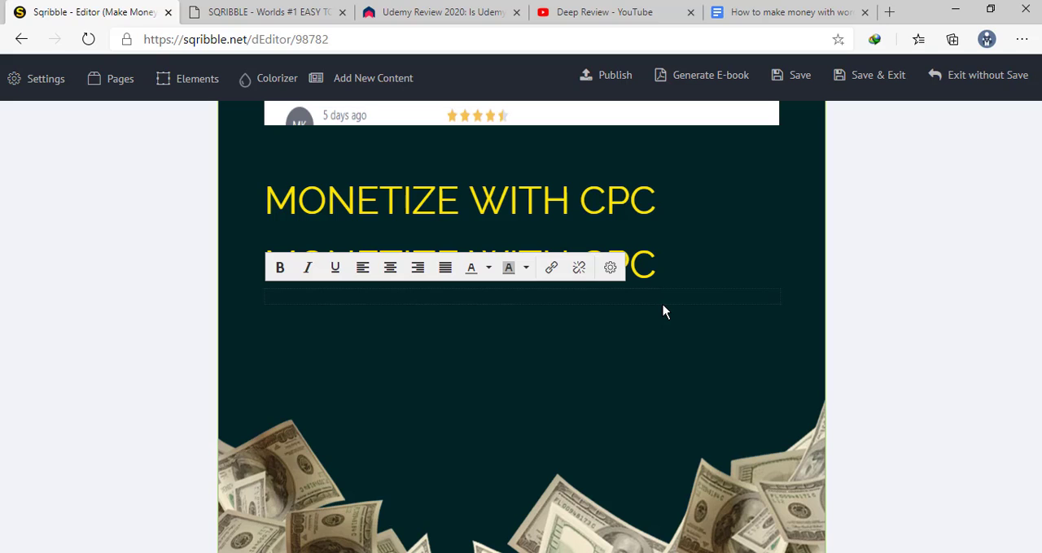
# Leave the editor for the make money template results and use the How to Make Money Blogging template again
pyautogui.scroll(10, 642, 321)
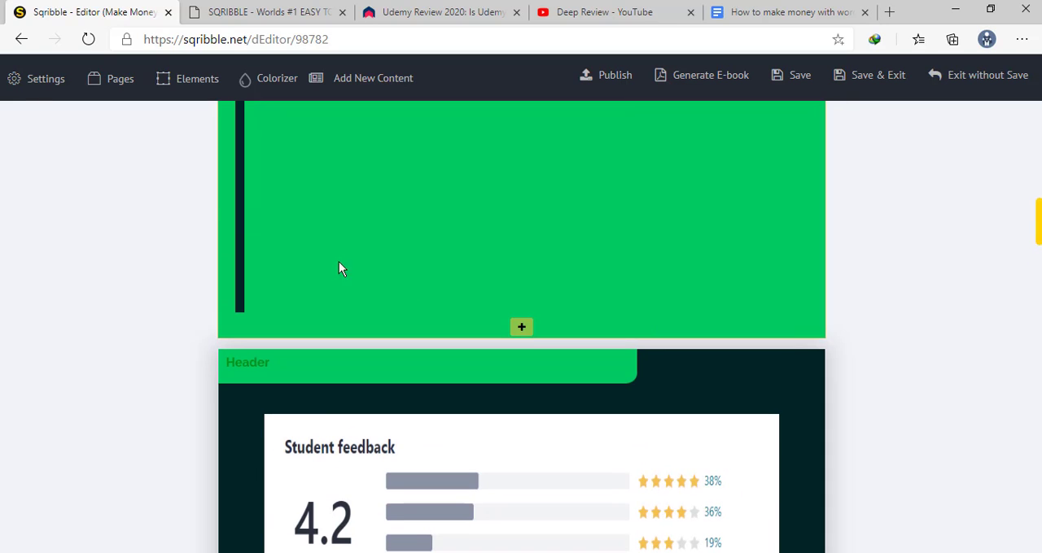
pyautogui.click(22, 40)
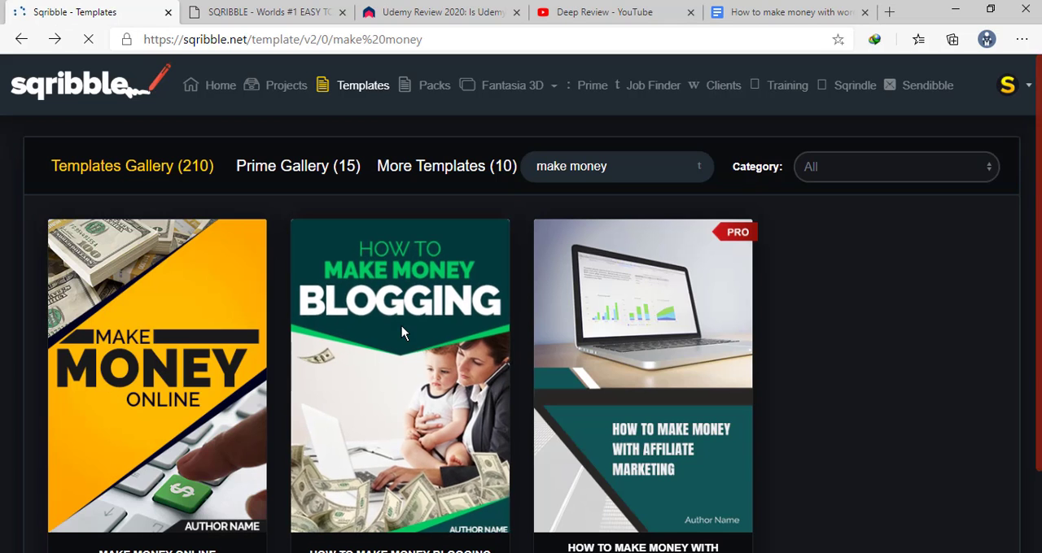
pyautogui.scroll(-1, 401, 325)
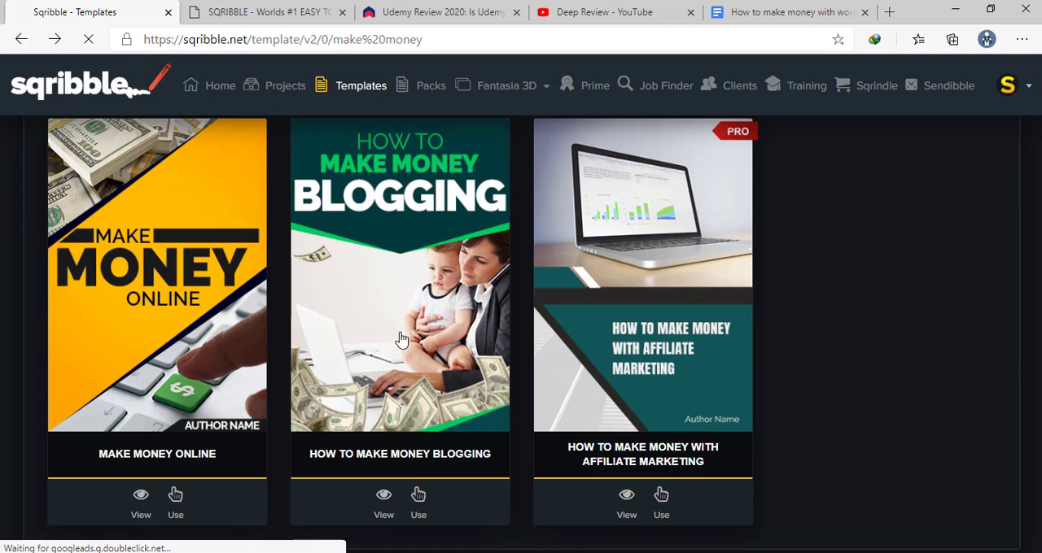
pyautogui.click(418, 498)
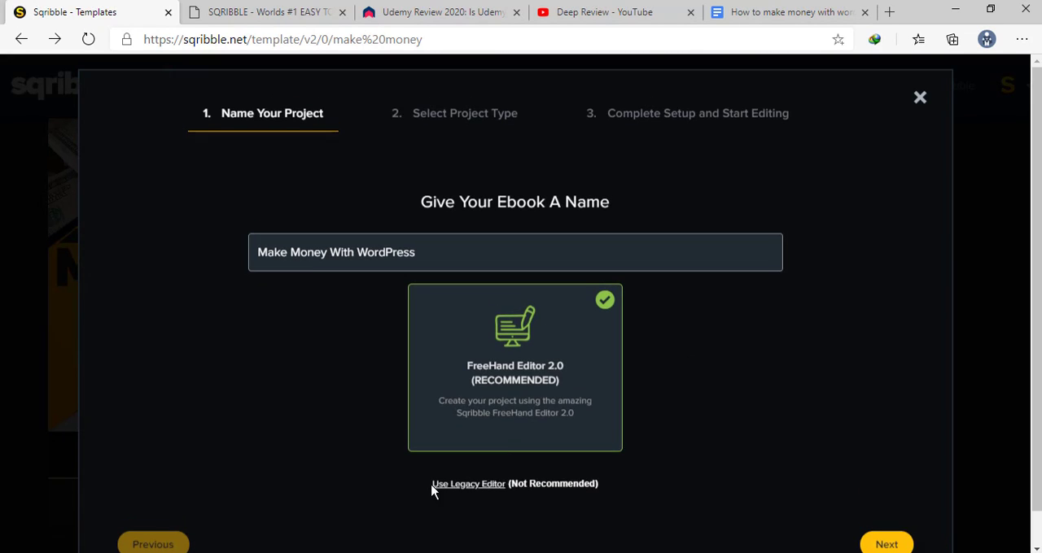
# Keep the ebook name Make Money With WordPress with FreeHand Editor 2.0 and choose Copy/Paste Content Manually as the project type
pyautogui.scroll(-1, 833, 444)
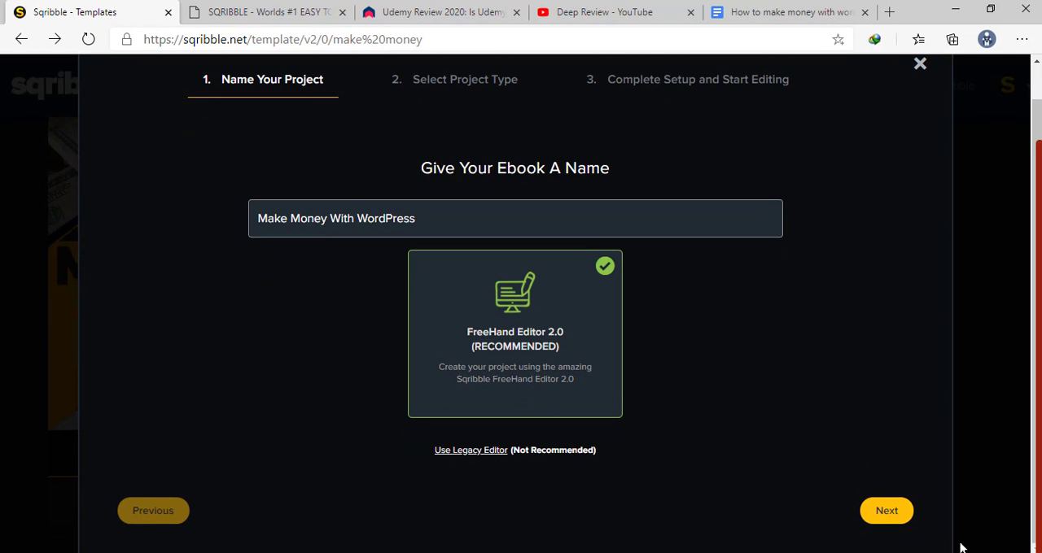
pyautogui.click(885, 516)
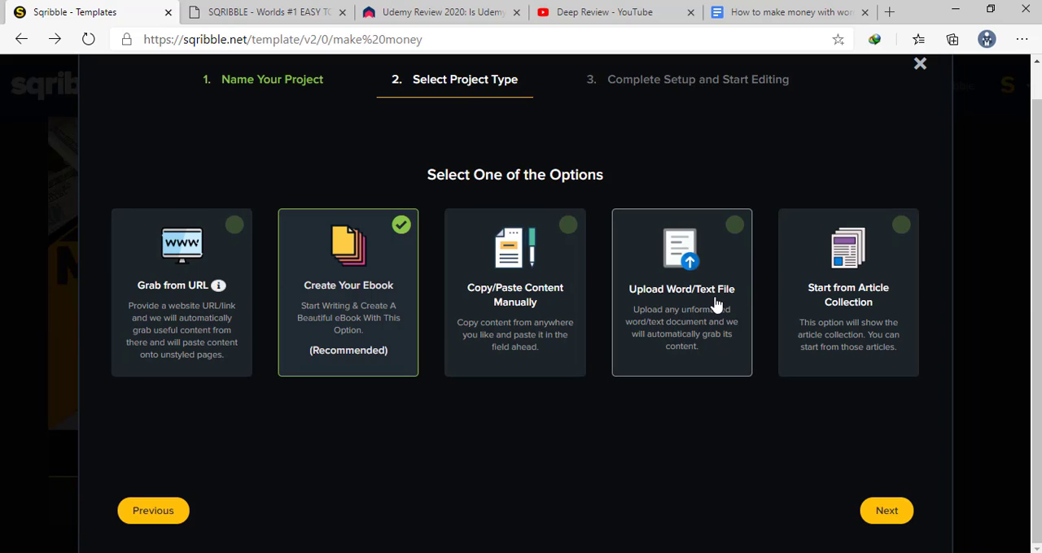
pyautogui.click(520, 249)
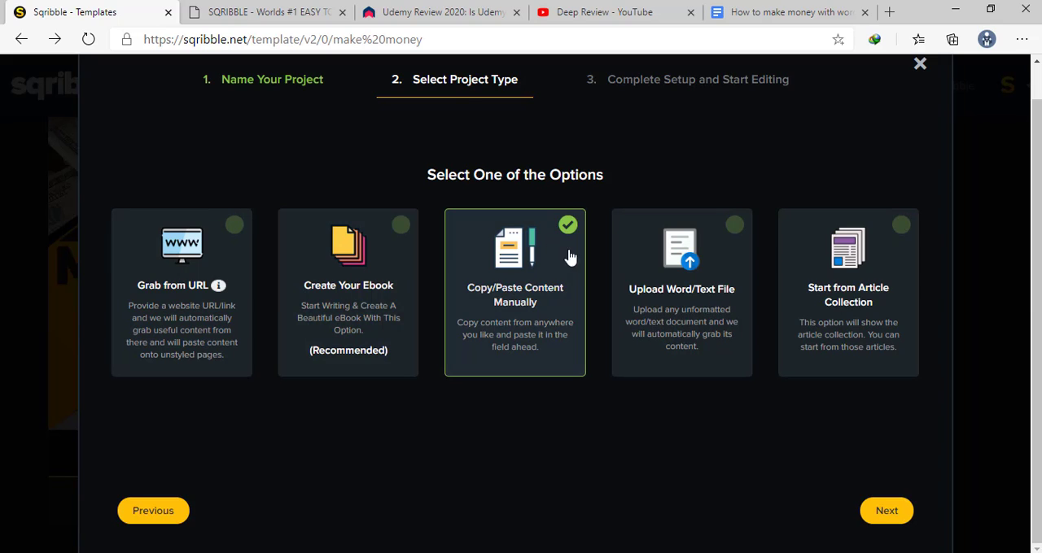
pyautogui.click(885, 511)
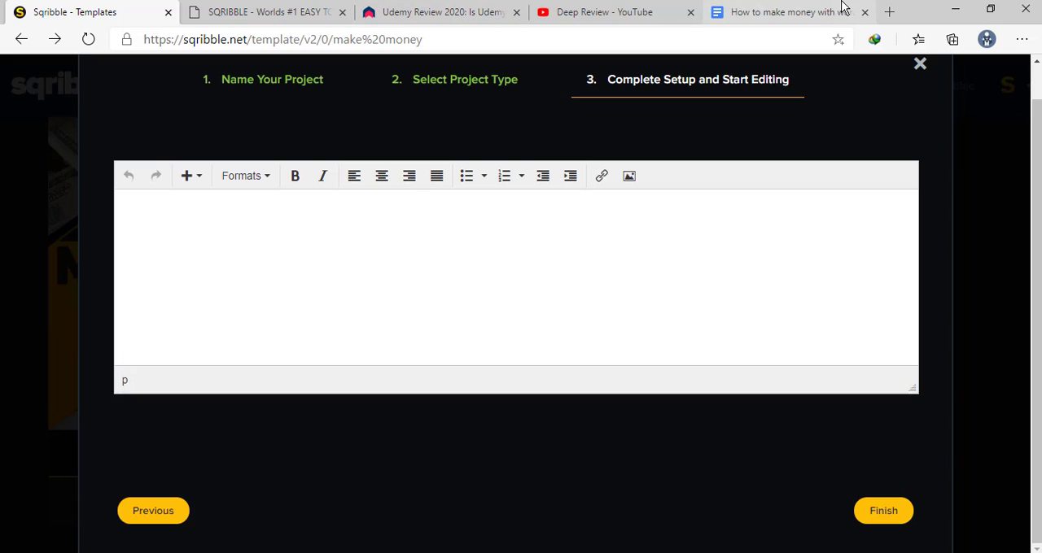
# In the How to make money with wordpress Google Doc, copy the text from "You are reading the ultimate guide" through "Let's Go!"
pyautogui.click(802, 13)
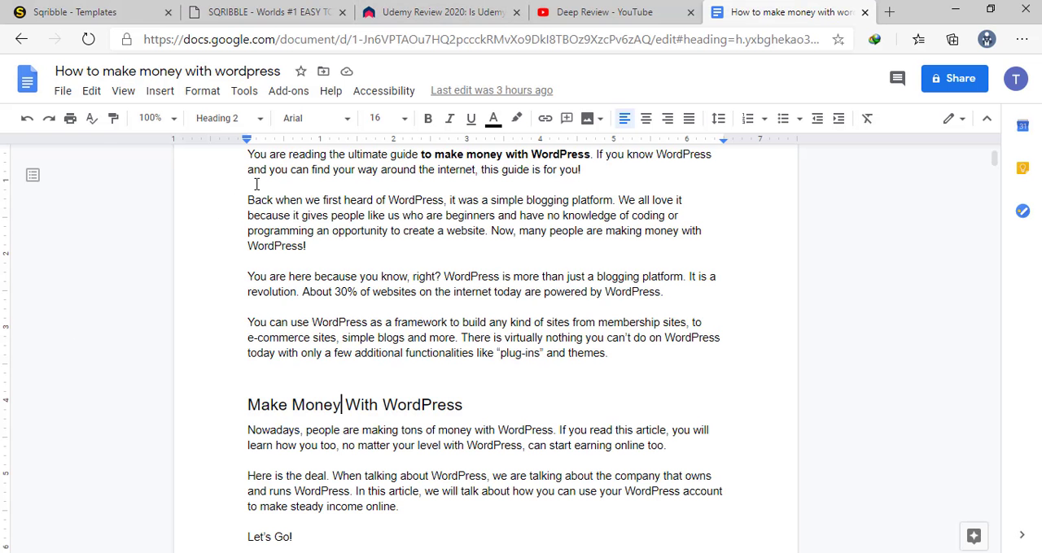
pyautogui.scroll(2, 256, 184)
pyautogui.click(243, 273)
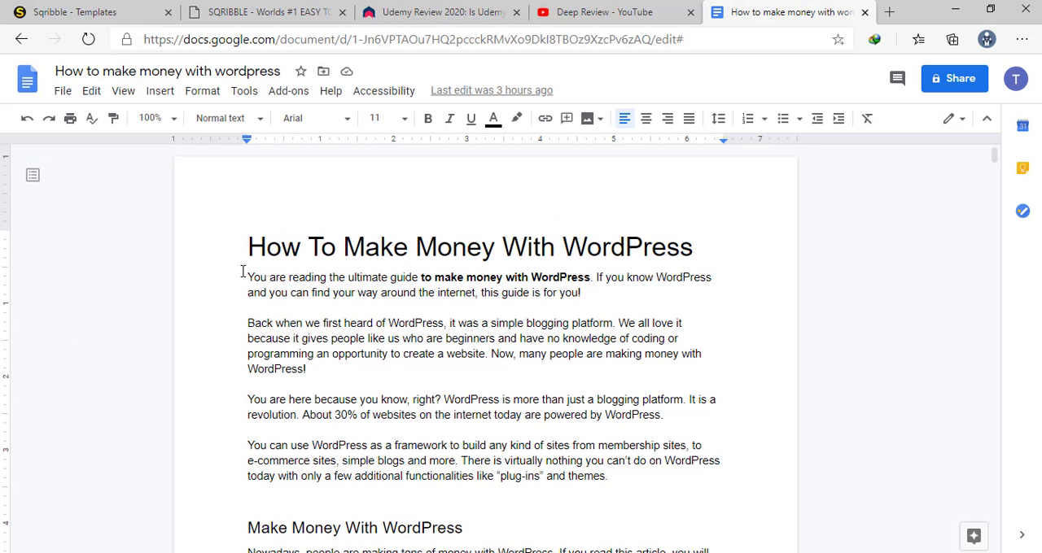
pyautogui.hotkey('ctrl', 'shift', 'Down')
pyautogui.hotkey('ctrl', 'shift', 'Down')
pyautogui.hotkey('ctrl', 'shift', 'Down')
pyautogui.hotkey('ctrl', 'shift', 'Down')
pyautogui.hotkey('ctrl', 'shift', 'Down')
pyautogui.hotkey('ctrl', 'shift', 'Down')
pyautogui.hotkey('ctrl', 'shift', 'Down')
pyautogui.hotkey('ctrl', 'shift', 'Down')
pyautogui.hotkey('ctrl', 'shift', 'Down')
pyautogui.hotkey('ctrl', 'shift', 'Down')
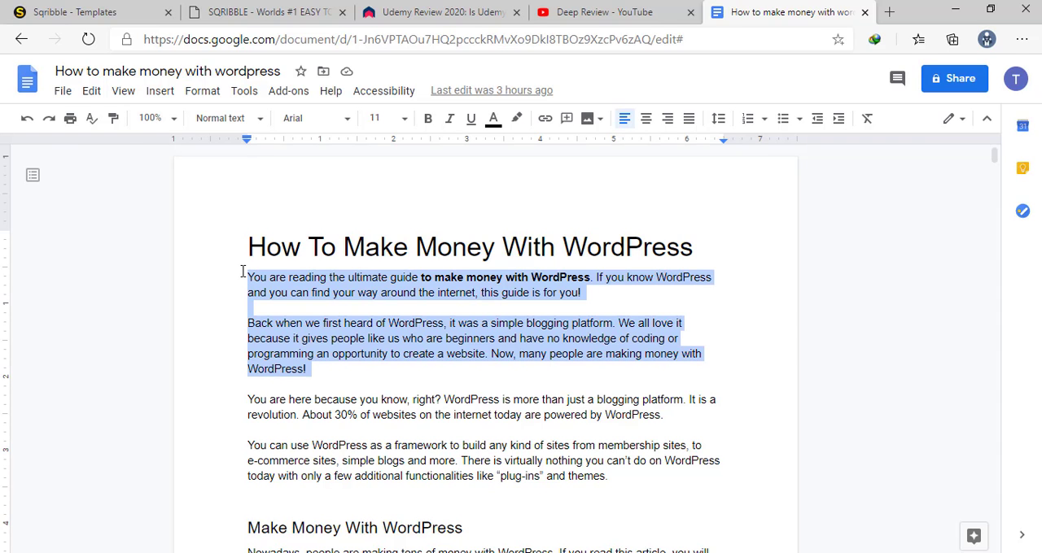
pyautogui.hotkey('ctrl', 'shift', 'Down')
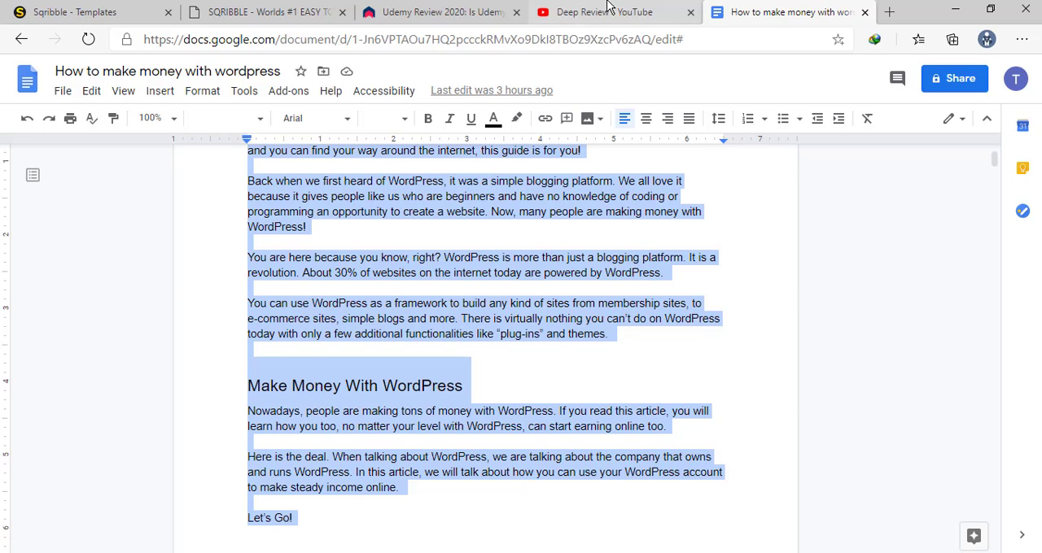
pyautogui.rightClick(424, 220)
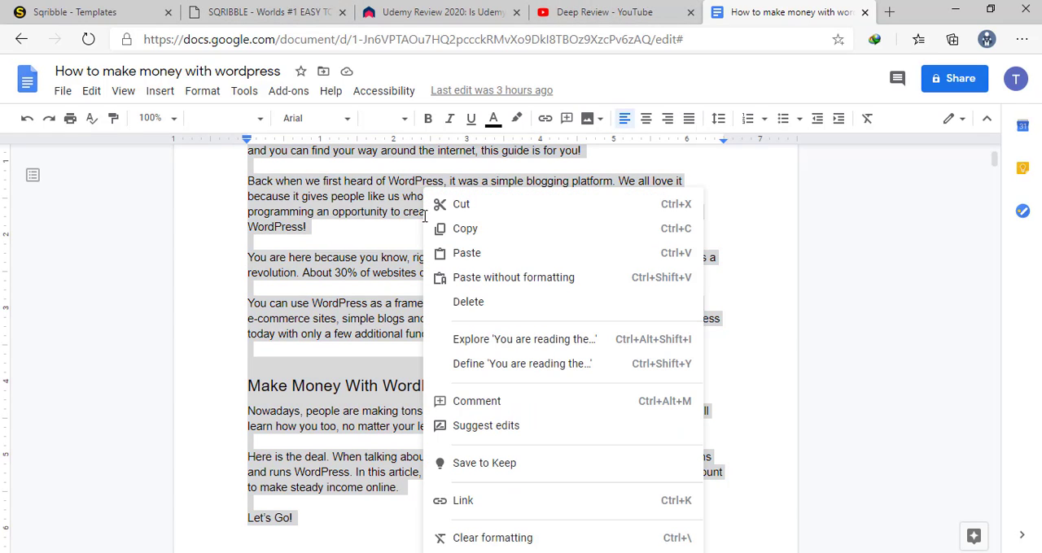
pyautogui.click(431, 229)
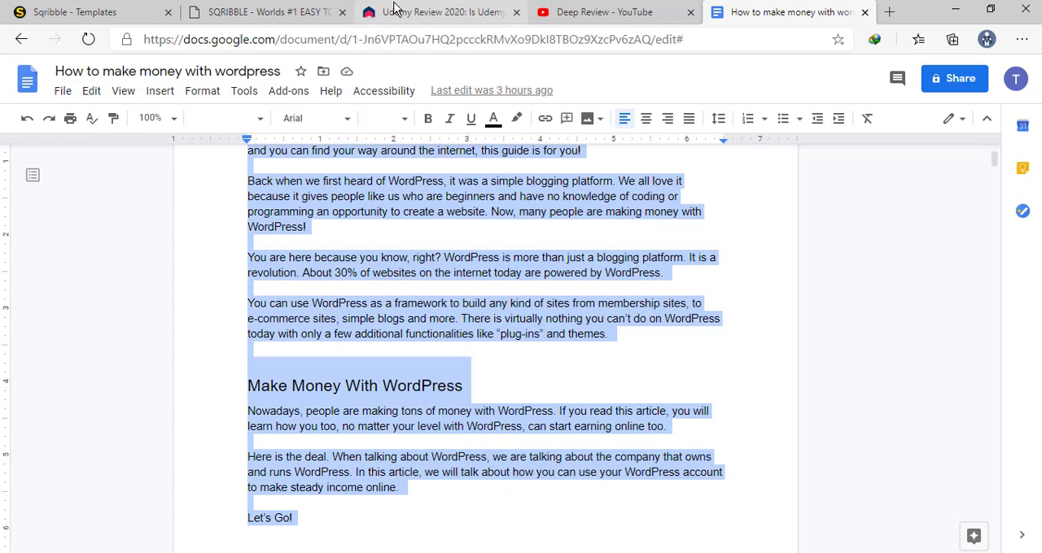
# Switch back to Sqribble and paste the copied article text into the empty project content editor
pyautogui.click(93, 13)
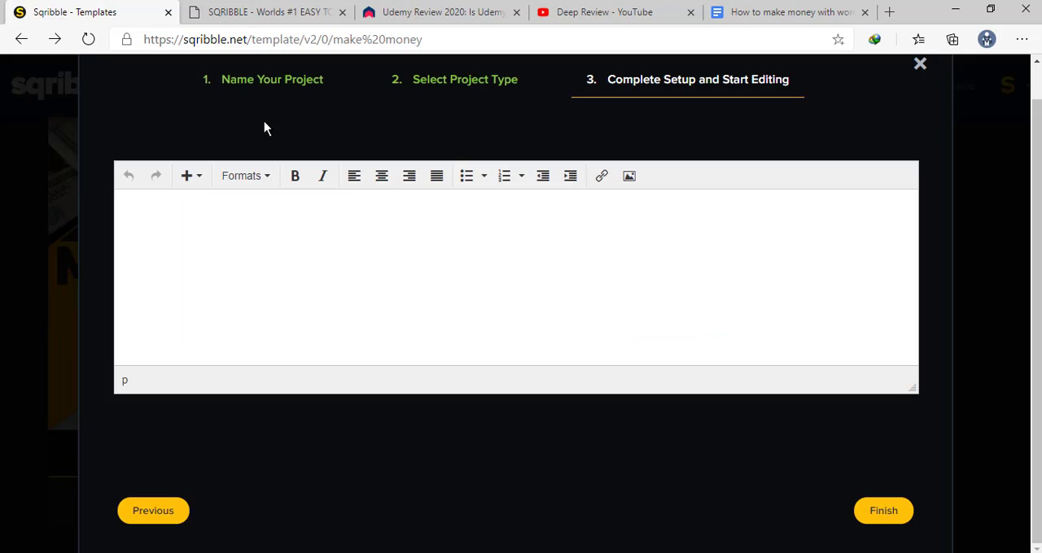
pyautogui.rightClick(335, 242)
pyautogui.click(189, 269)
pyautogui.rightClick(217, 234)
pyautogui.click(152, 217)
pyautogui.hotkey('ctrl', 'v')
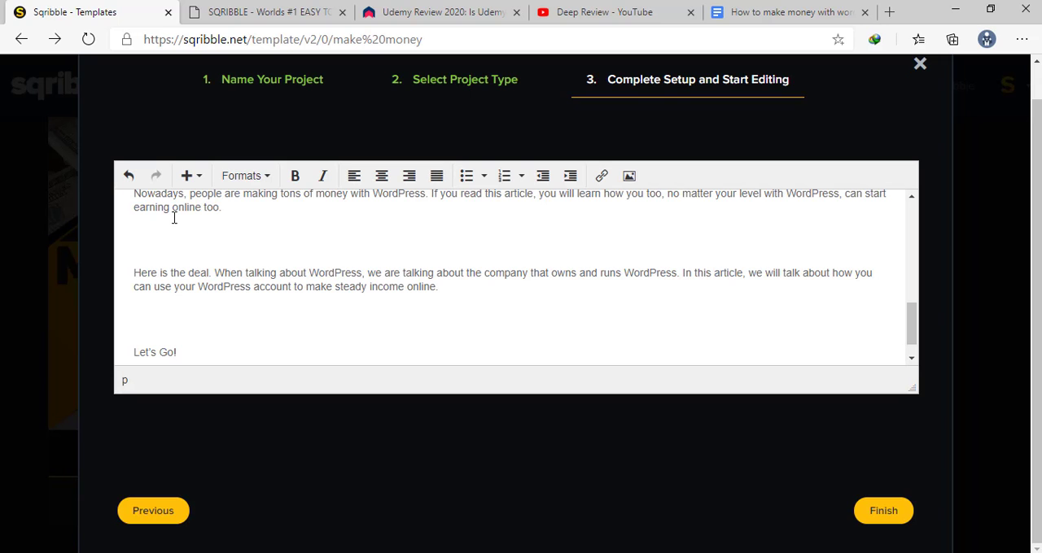
# Examine the pasted article's paragraphs and its Make Money With WordPress heading in the content editor
pyautogui.scroll(5, 173, 217)
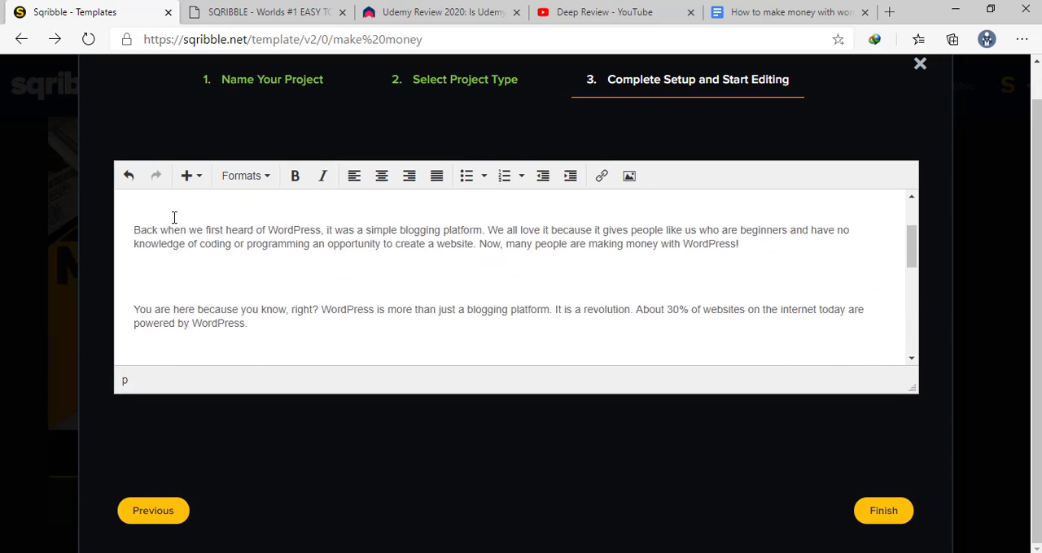
pyautogui.scroll(2, 173, 218)
pyautogui.scroll(-2, 173, 217)
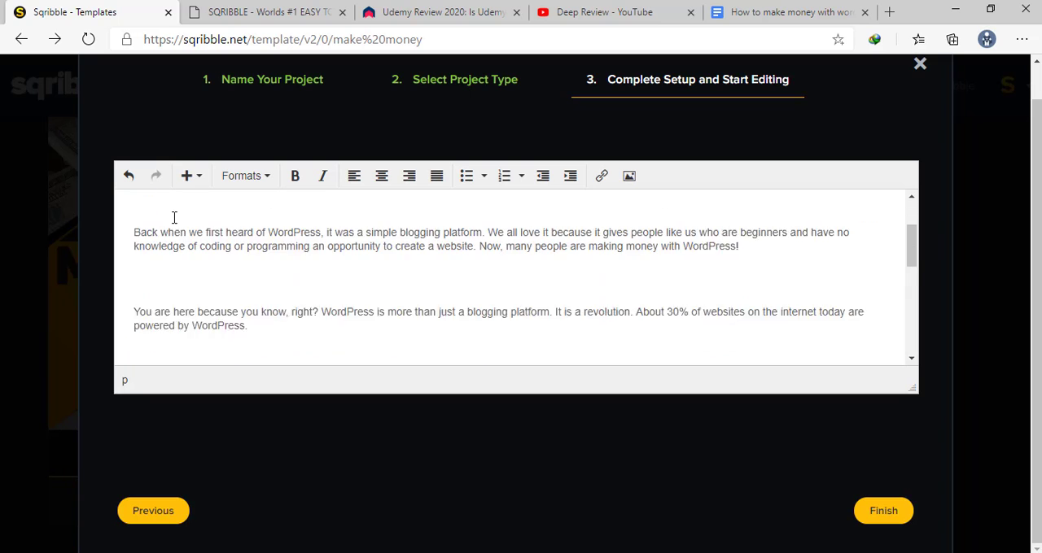
pyautogui.scroll(-3, 173, 217)
pyautogui.scroll(4, 346, 324)
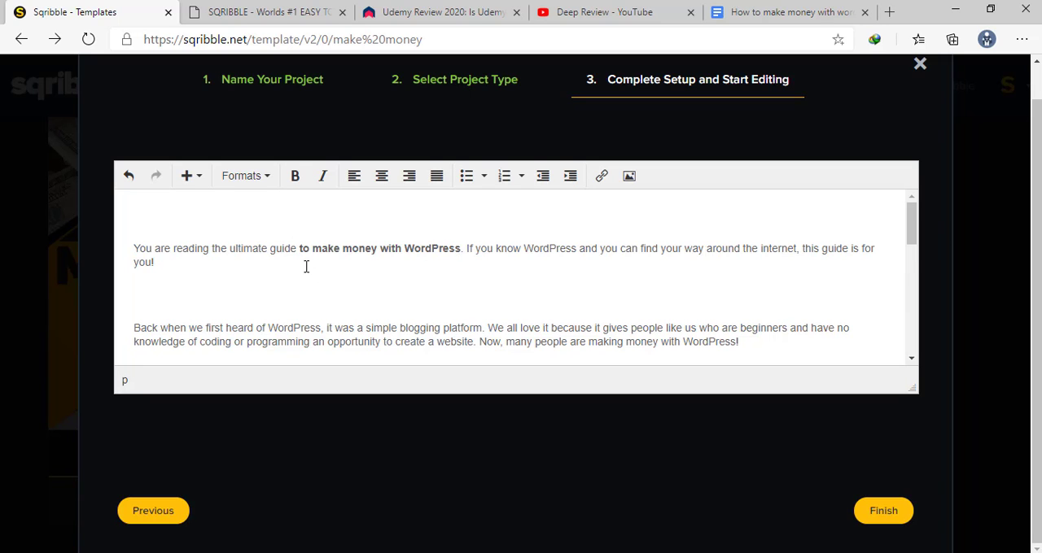
pyautogui.scroll(-2, 398, 295)
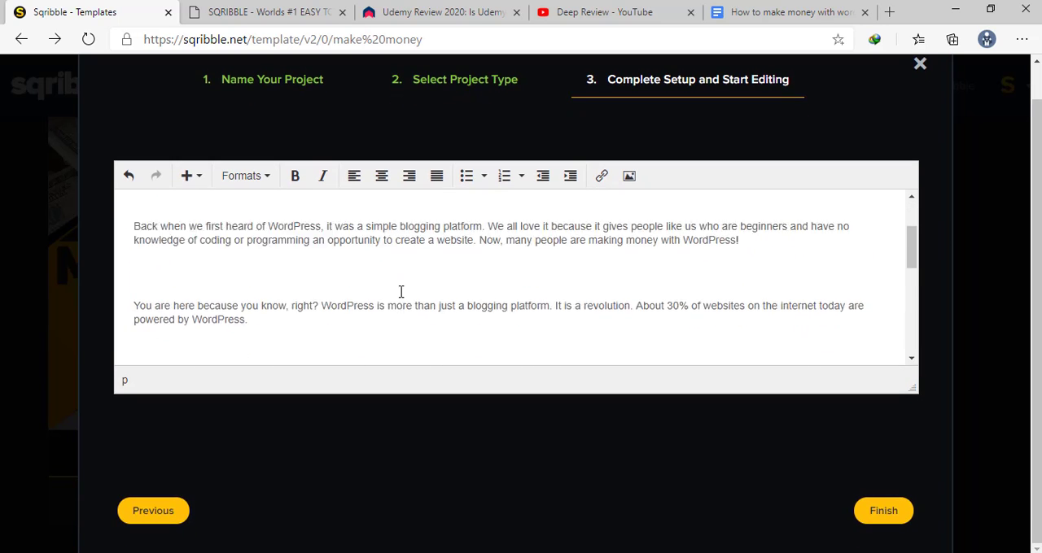
pyautogui.scroll(-2, 400, 292)
pyautogui.click(393, 286)
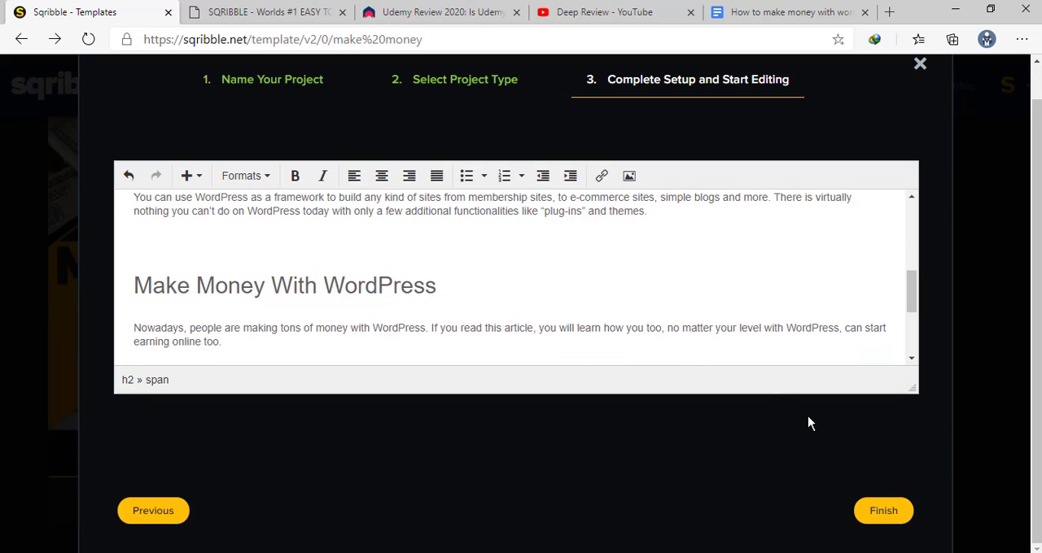
# Finish the project setup to generate the ebook from the pasted article and check its cover page in the editor
pyautogui.click(891, 511)
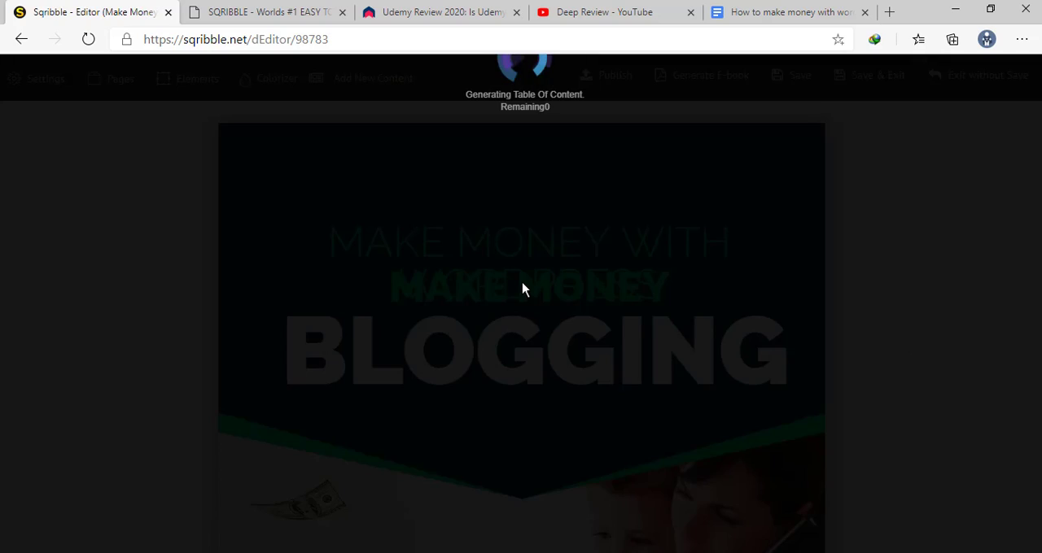
pyautogui.scroll(-10, 522, 282)
pyautogui.scroll(5, 522, 282)
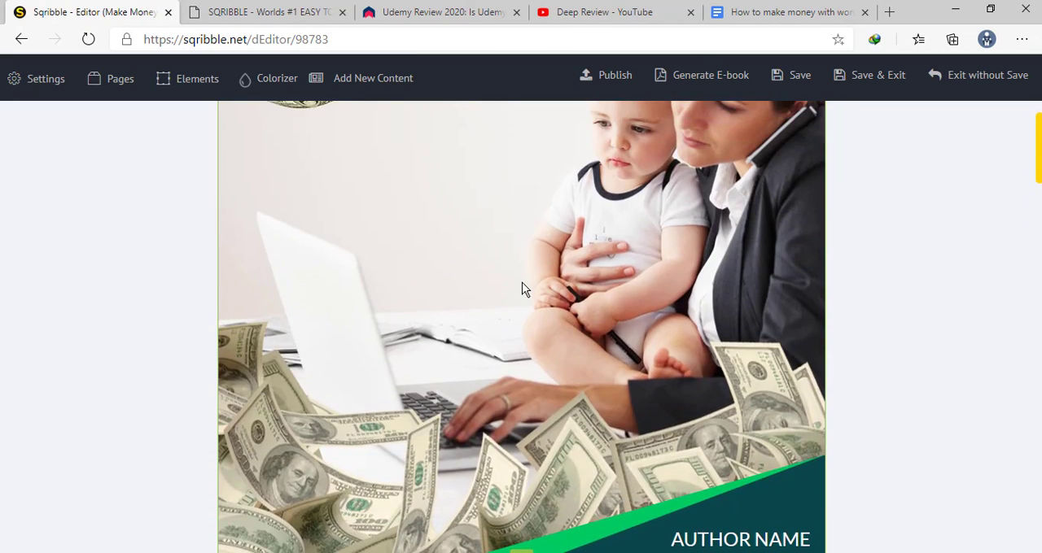
pyautogui.scroll(5, 522, 289)
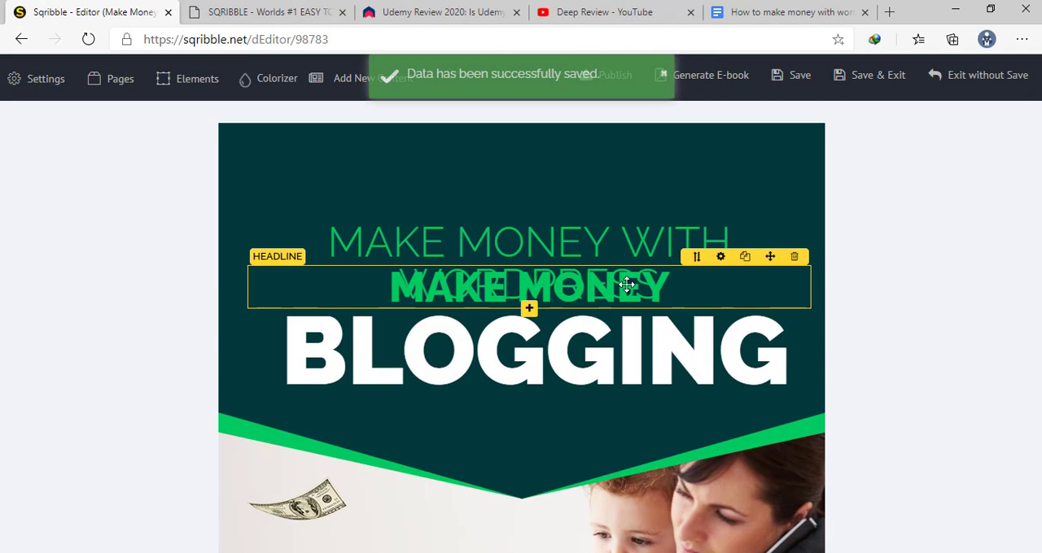
# Clear the MAKE MONEY headline that overlaps the ebook title on the cover page
pyautogui.click(611, 283)
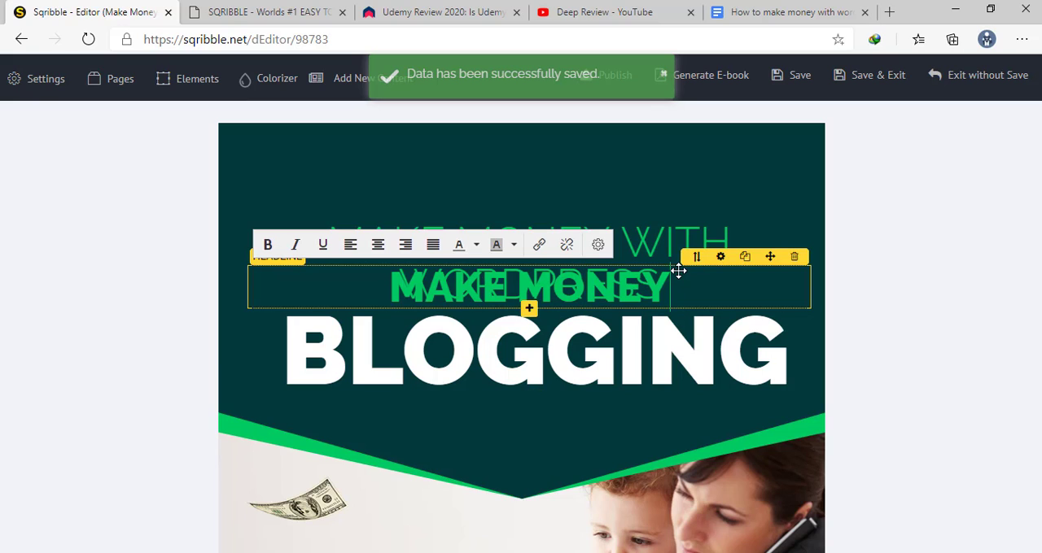
pyautogui.press('BackSpace')
pyautogui.press('BackSpace')
pyautogui.press('BackSpace')
pyautogui.press('BackSpace')
pyautogui.press('BackSpace')
pyautogui.press('BackSpace')
pyautogui.press('BackSpace')
pyautogui.press('BackSpace')
pyautogui.press('BackSpace')
pyautogui.press('BackSpace')
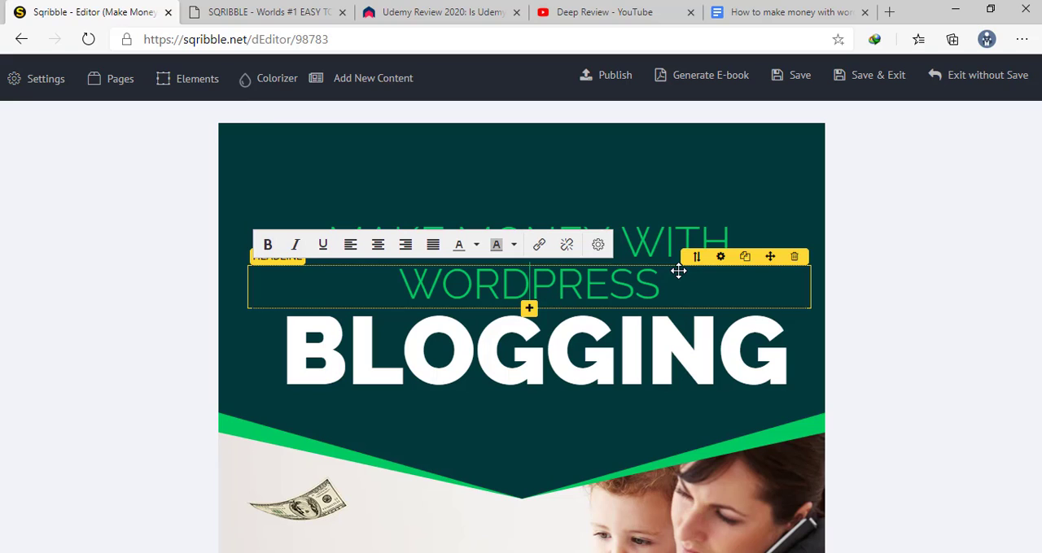
# Clear the large white BLOGGING headline from the cover page and leave text editing
pyautogui.click(657, 350)
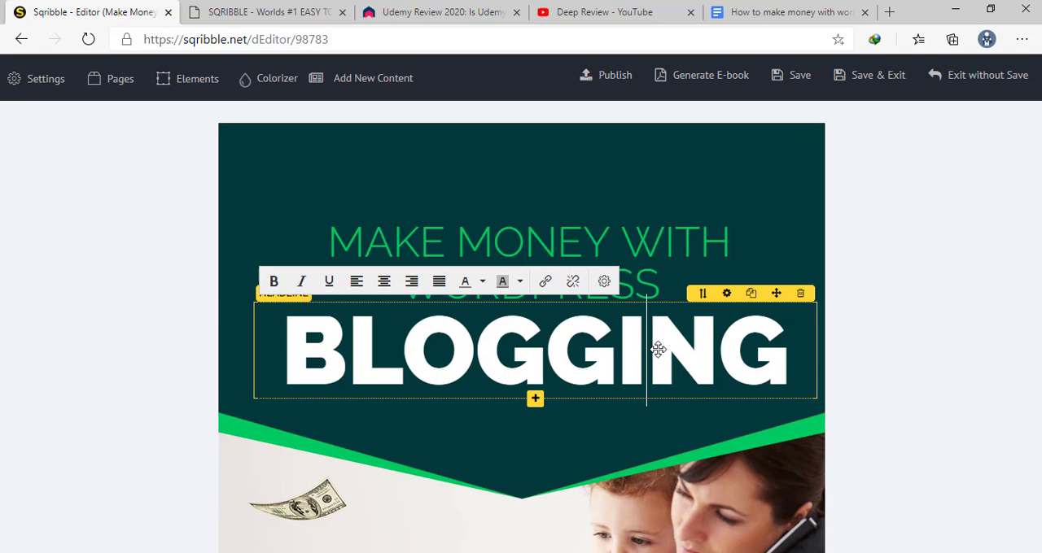
pyautogui.press('End')
pyautogui.press('BackSpace')
pyautogui.press('BackSpace')
pyautogui.press('BackSpace')
pyautogui.press('BackSpace')
pyautogui.press('BackSpace')
pyautogui.press('BackSpace')
pyautogui.press('BackSpace')
pyautogui.press('BackSpace')
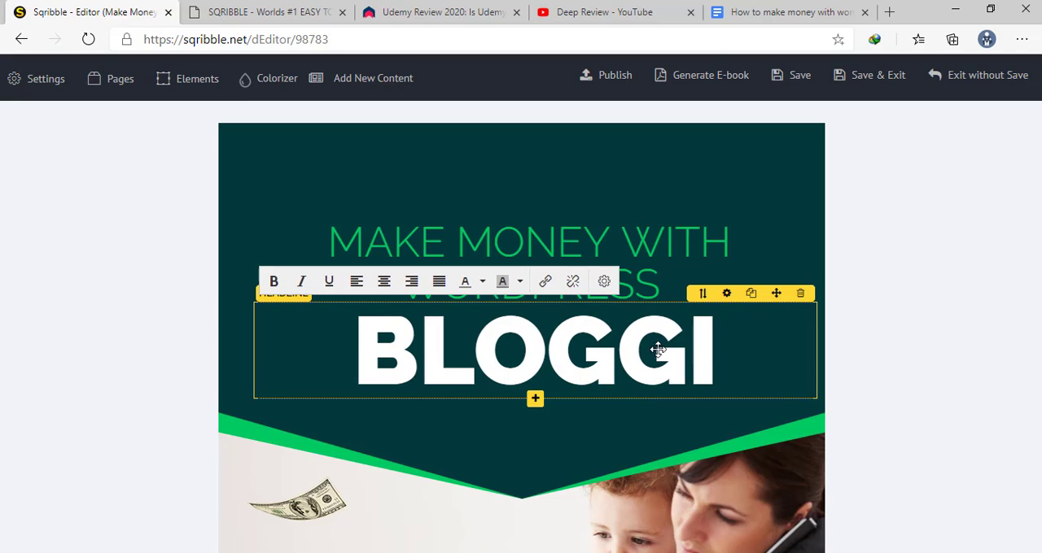
pyautogui.click(735, 189)
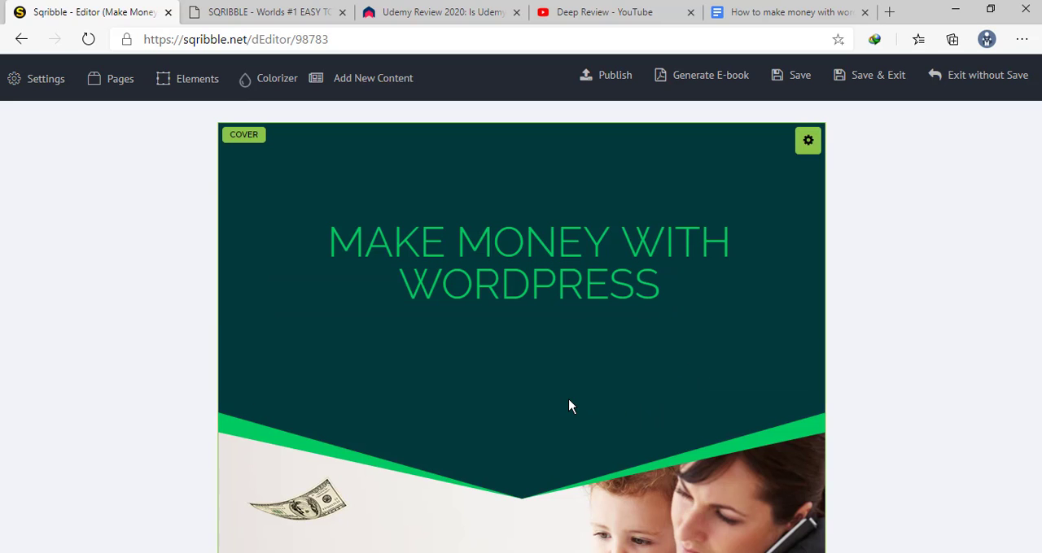
# Move the "You can use WordPress as a framework" paragraph up beneath the preceding text and align it with that text's margins
pyautogui.scroll(-20, 568, 407)
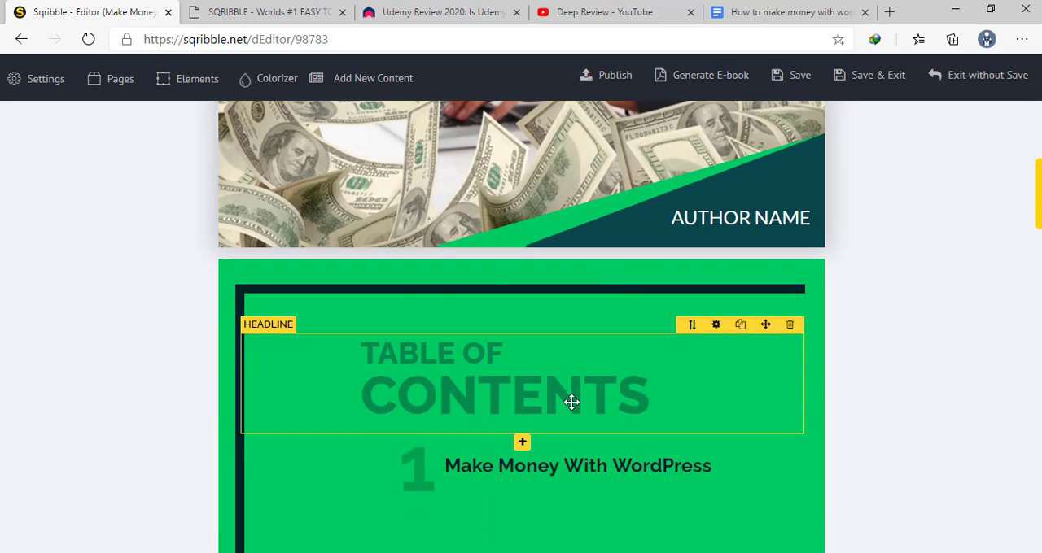
pyautogui.scroll(-8, 572, 402)
pyautogui.scroll(9, 572, 402)
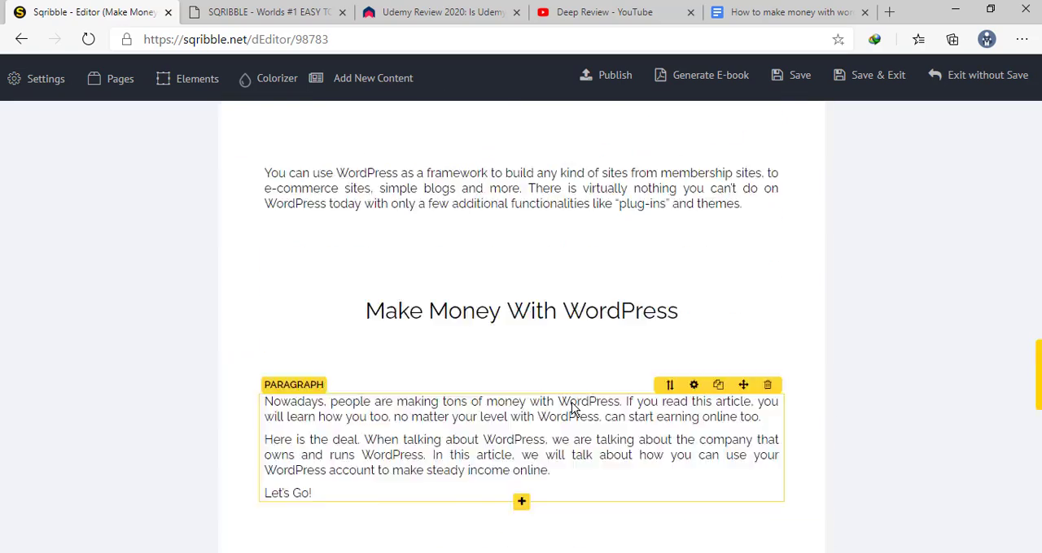
pyautogui.scroll(-4, 572, 402)
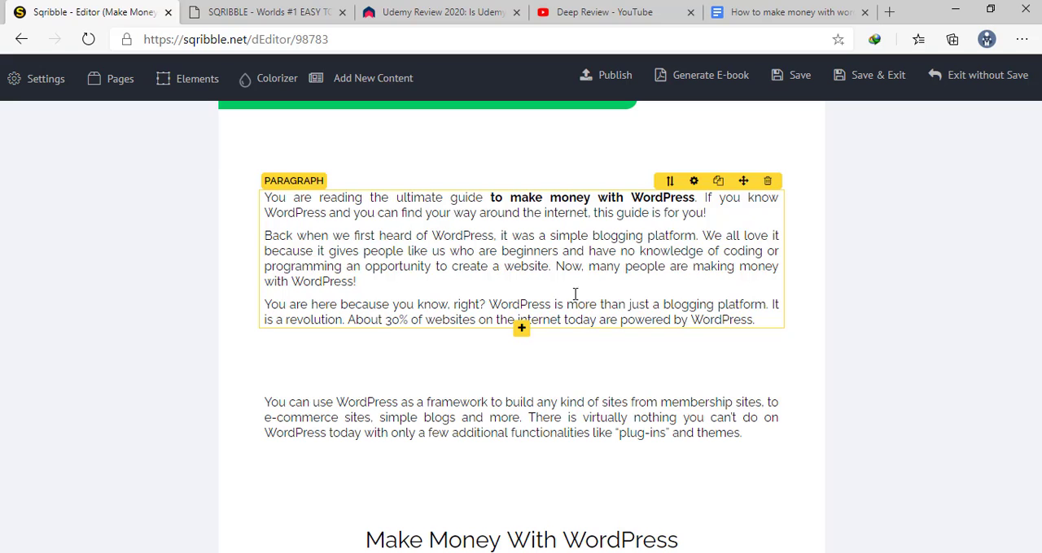
pyautogui.click(380, 412)
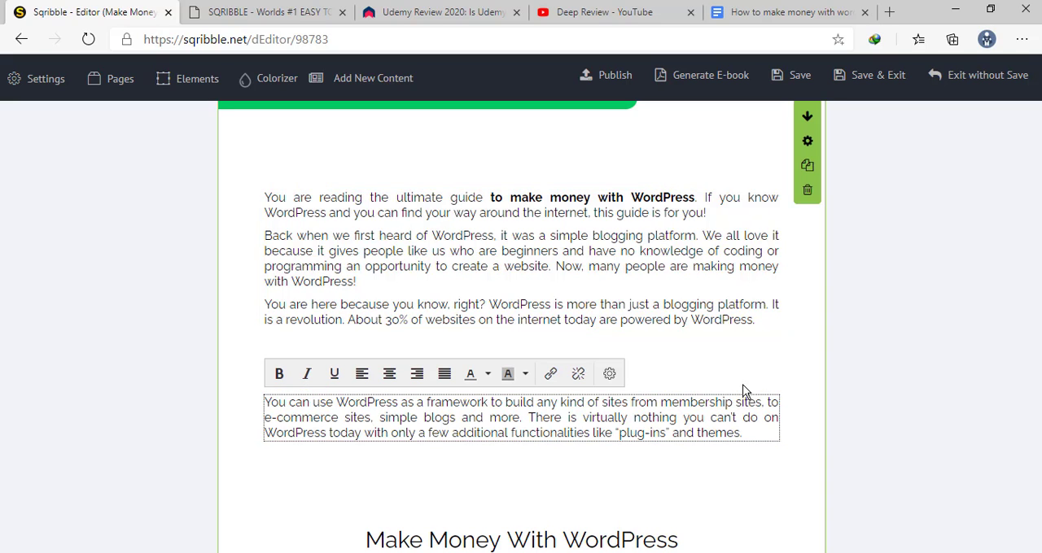
pyautogui.moveTo(730, 404)
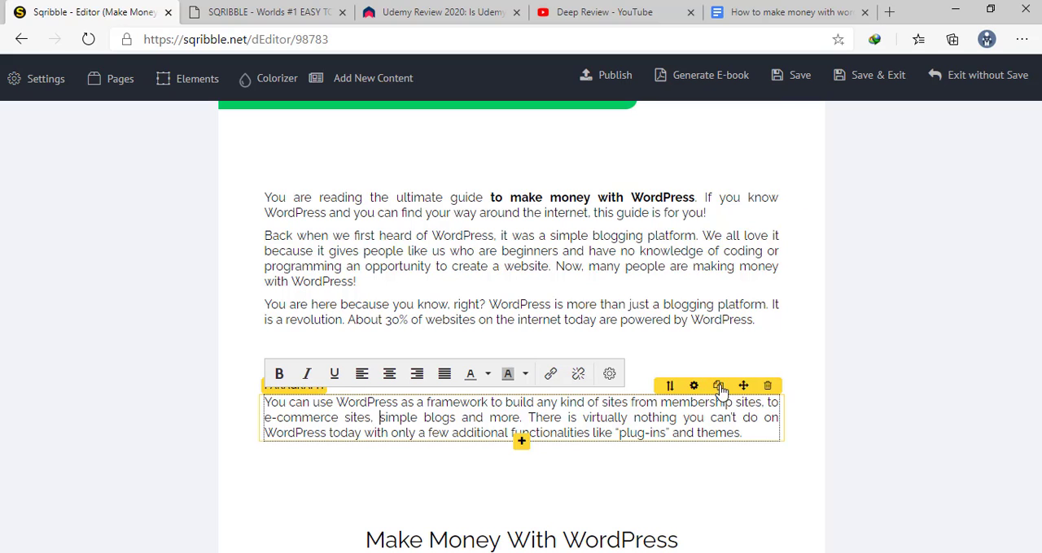
pyautogui.click(742, 385)
pyautogui.moveTo(742, 384)
pyautogui.mouseDown()
pyautogui.moveTo(745, 337)
pyautogui.moveTo(728, 390)
pyautogui.mouseUp()
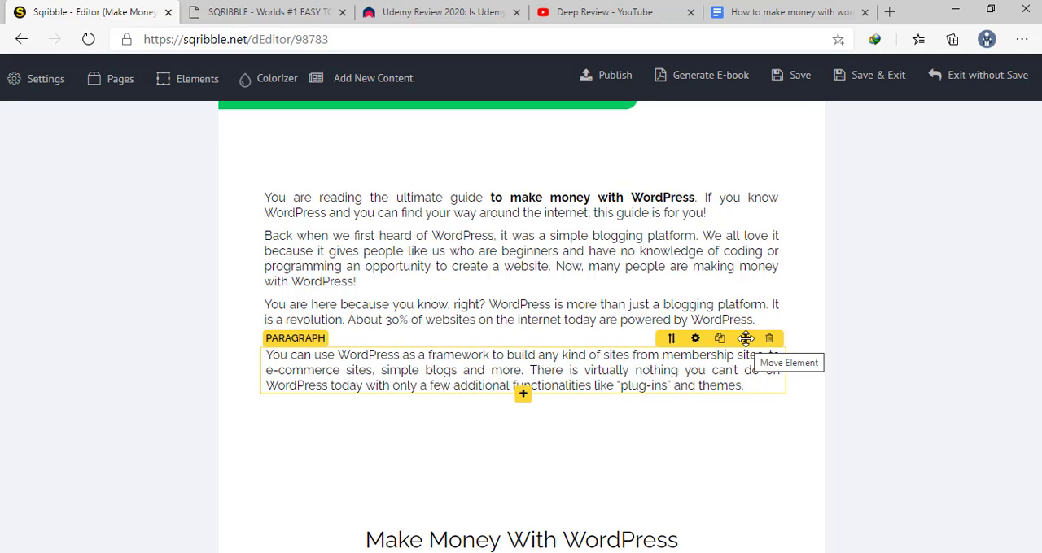
pyautogui.moveTo(743, 337); pyautogui.dragTo(746, 338)
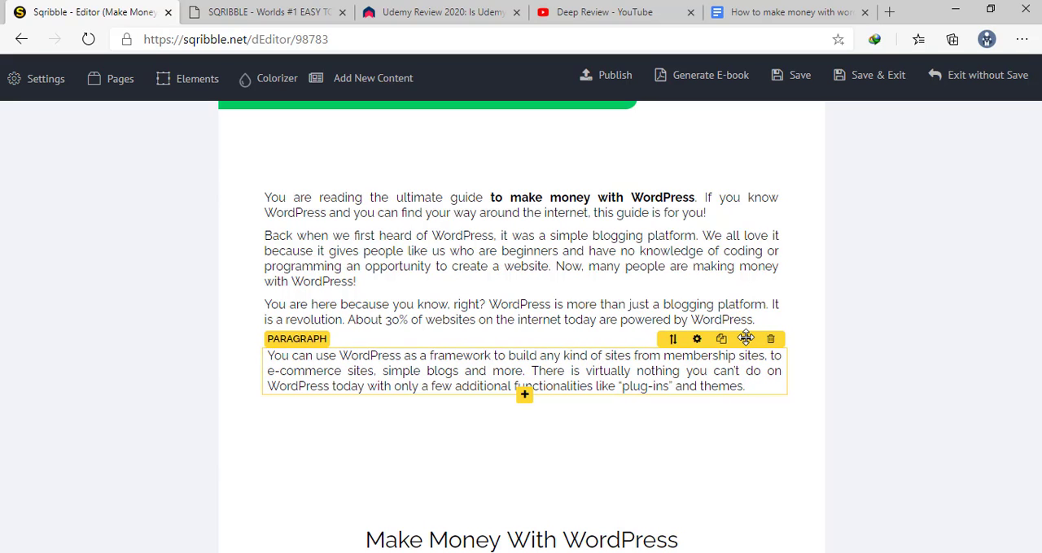
pyautogui.moveTo(746, 337); pyautogui.dragTo(752, 340)
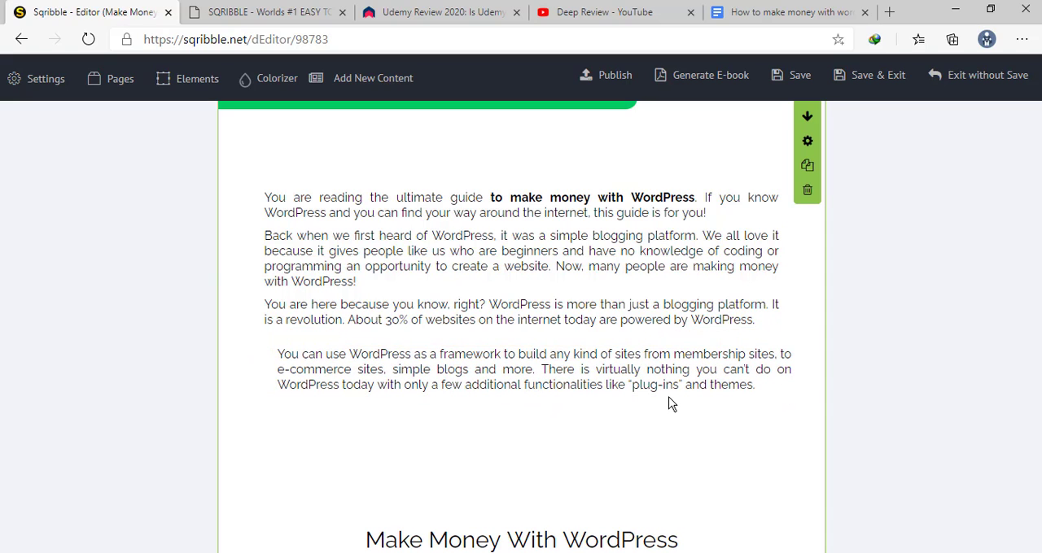
pyautogui.click(643, 370)
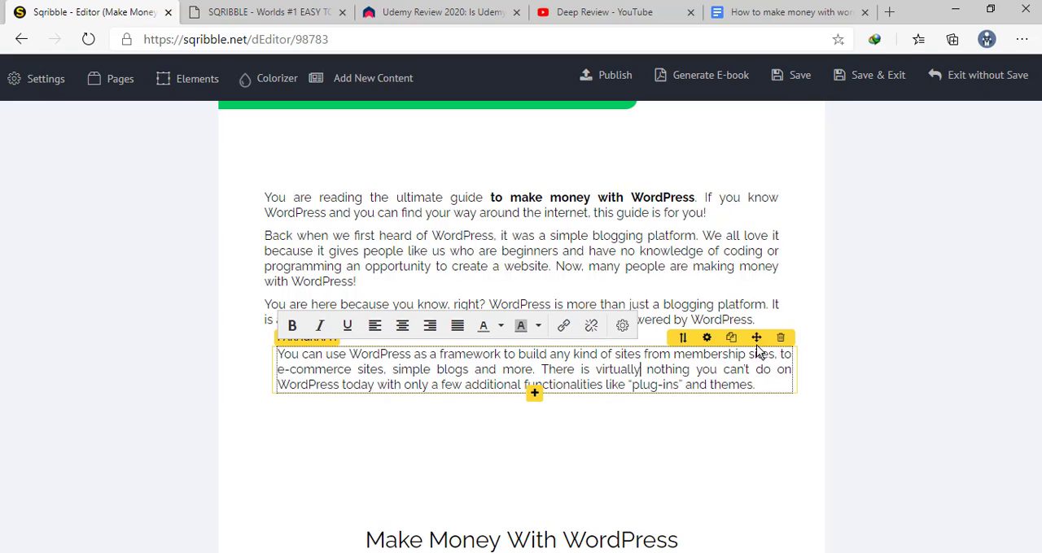
pyautogui.moveTo(752, 339); pyautogui.dragTo(744, 336)
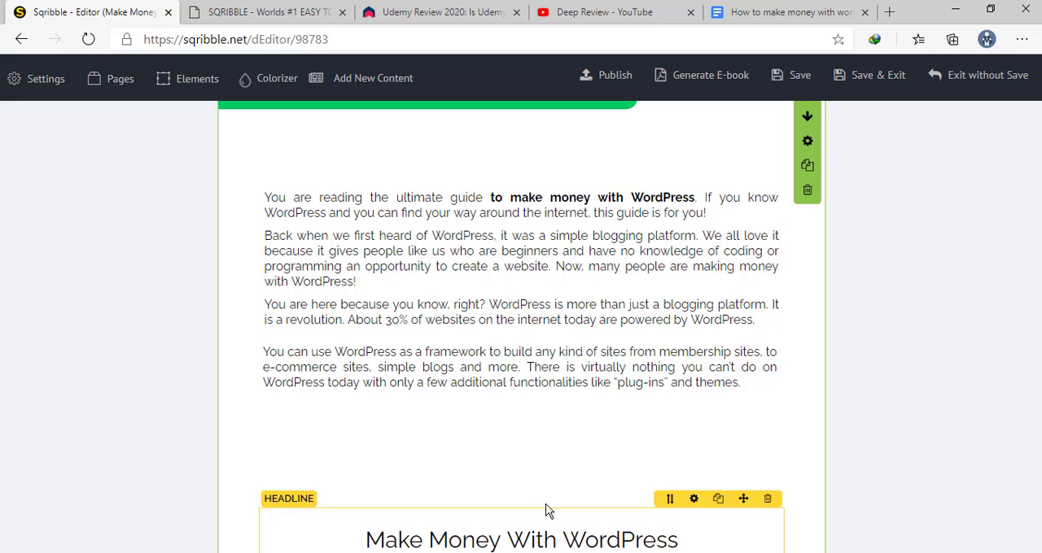
# Move the Make Money With WordPress headline and the "Nowadays, people are making tons of money" paragraph up to close the gaps between them
pyautogui.scroll(-5, 571, 431)
pyautogui.scroll(4, 647, 240)
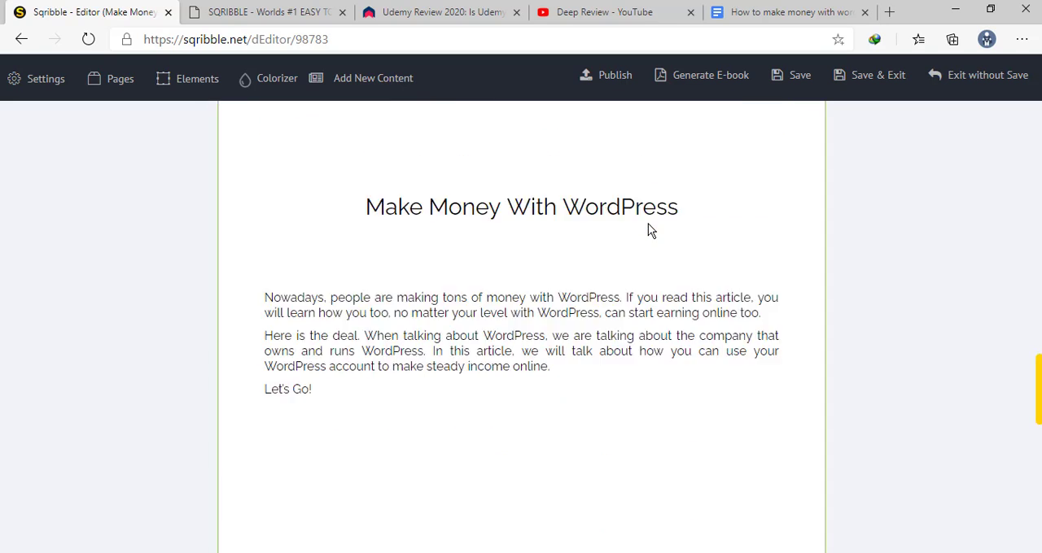
pyautogui.click(523, 377)
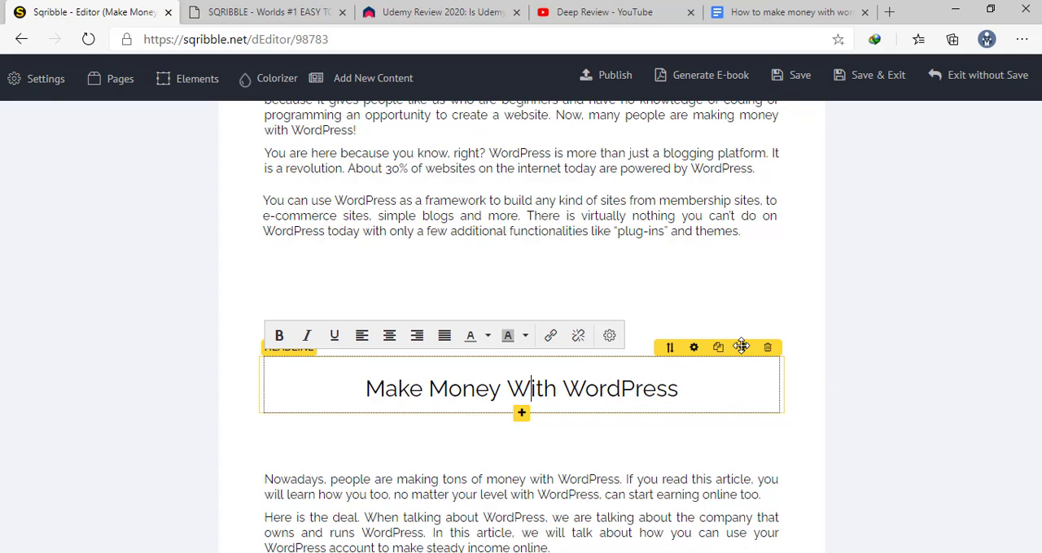
pyautogui.moveTo(740, 345); pyautogui.dragTo(737, 269)
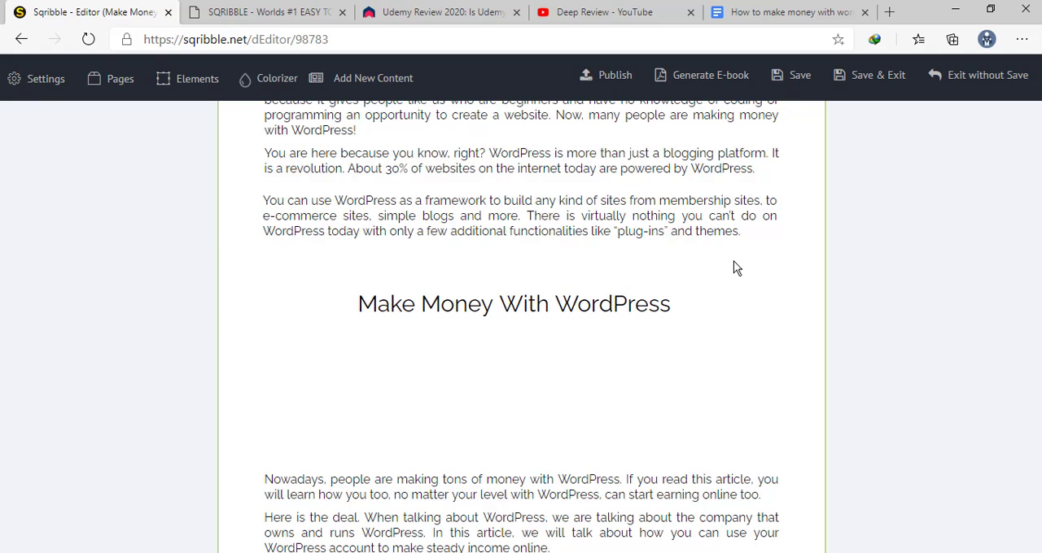
pyautogui.click(574, 521)
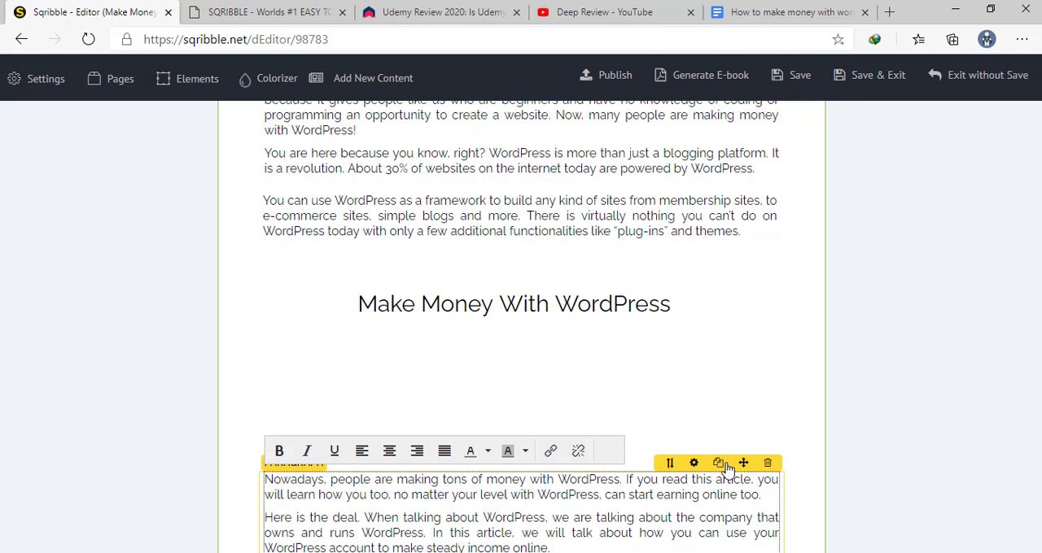
pyautogui.moveTo(743, 463); pyautogui.dragTo(742, 347)
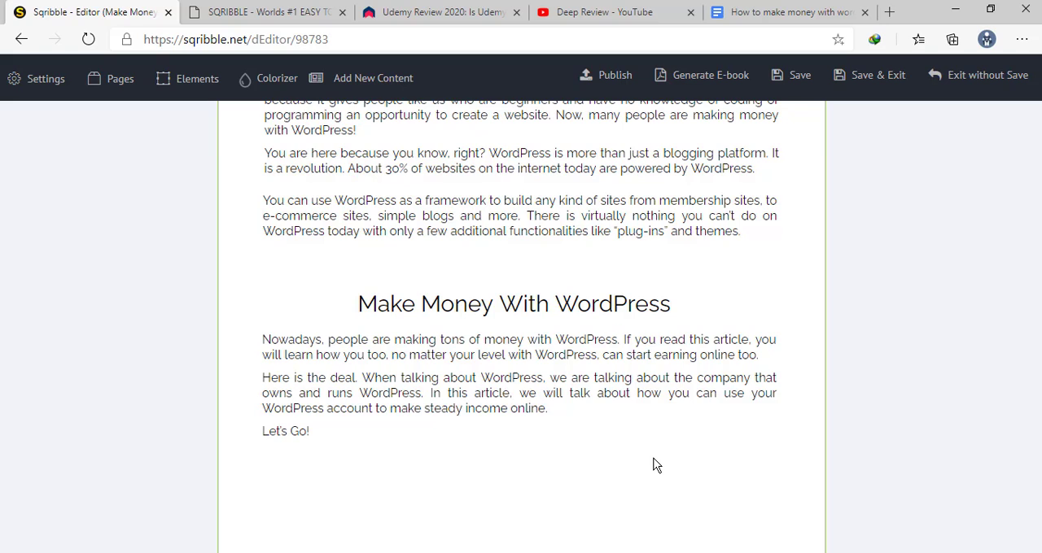
# Return to the template's project setup, keep the ebook name, and choose Start from Article Collection as the project type
pyautogui.scroll(-5, 656, 465)
pyautogui.scroll(10, 656, 465)
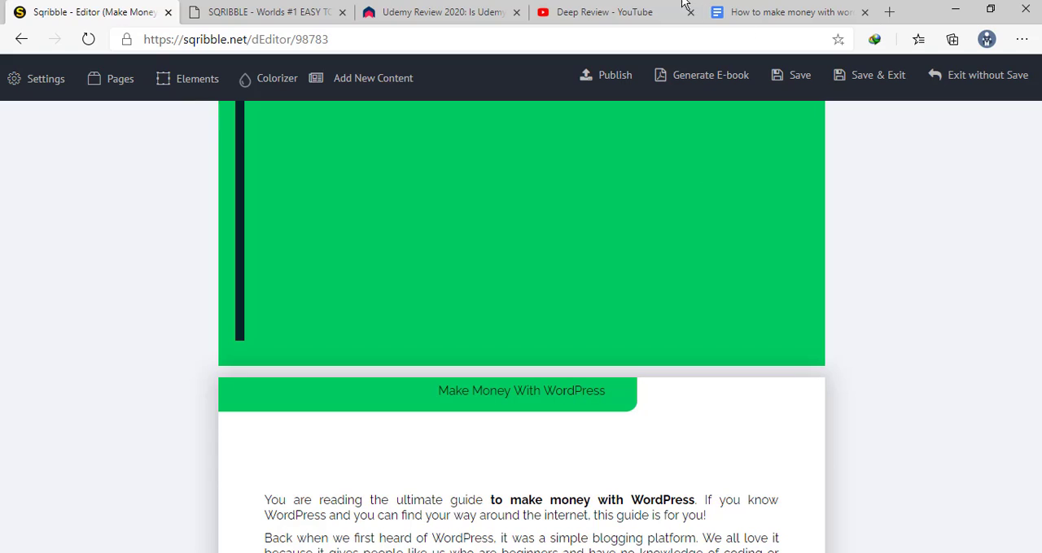
pyautogui.click(22, 40)
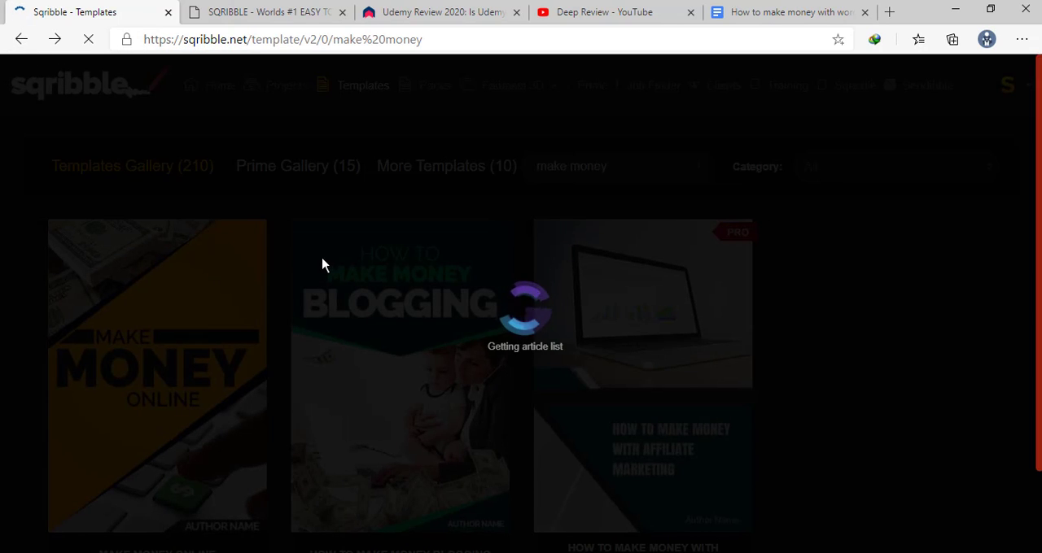
pyautogui.scroll(-1, 835, 406)
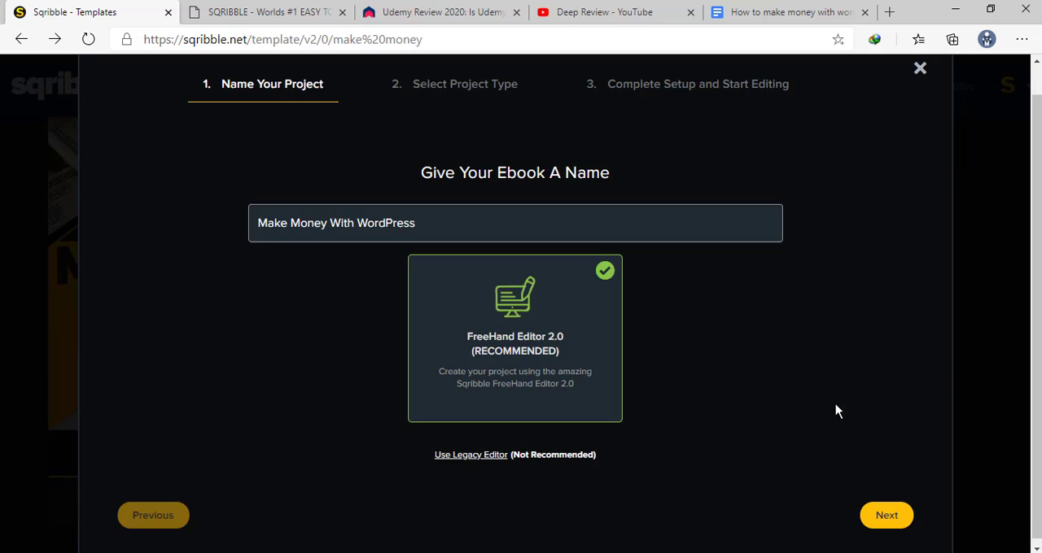
pyautogui.click(883, 511)
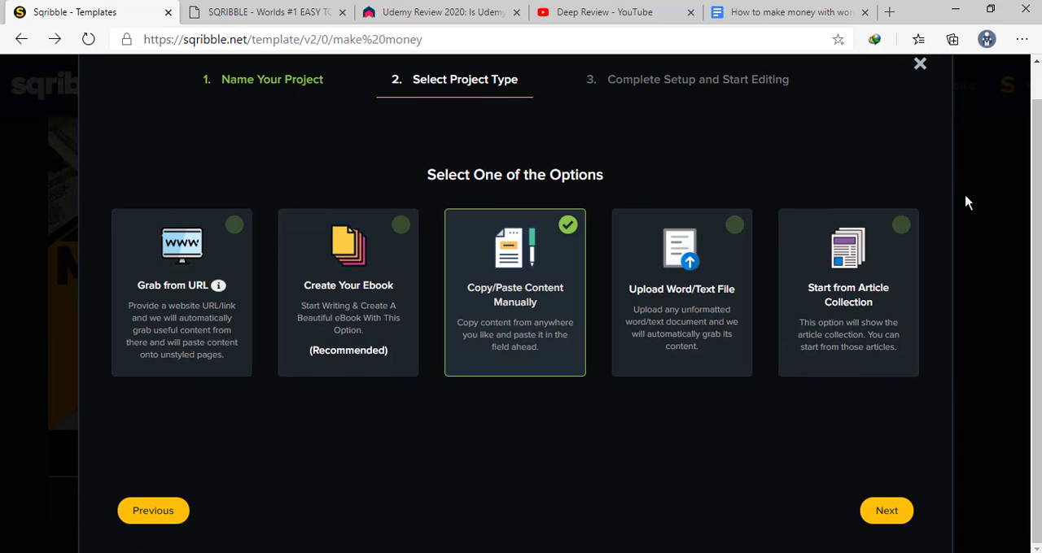
pyautogui.click(869, 295)
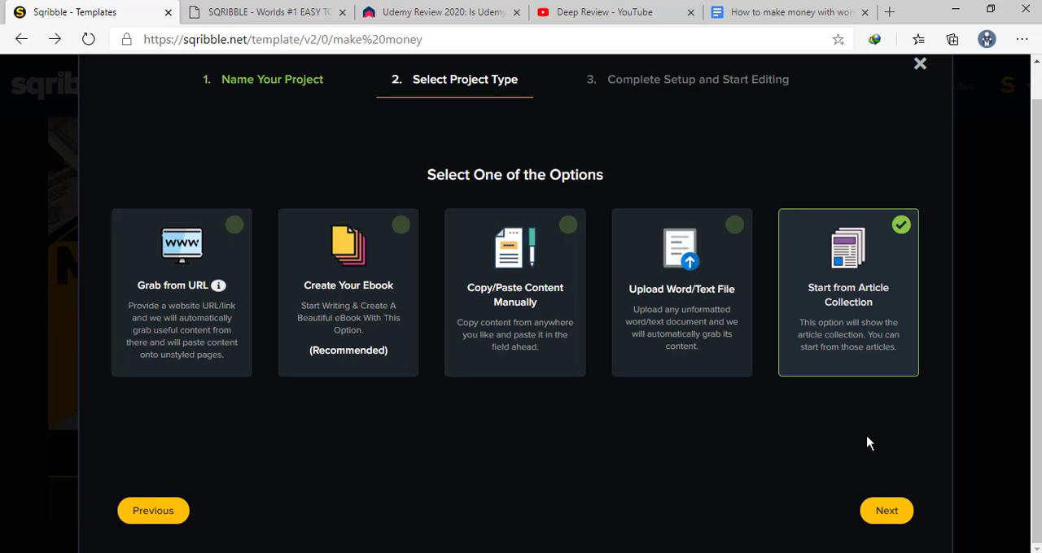
pyautogui.click(885, 515)
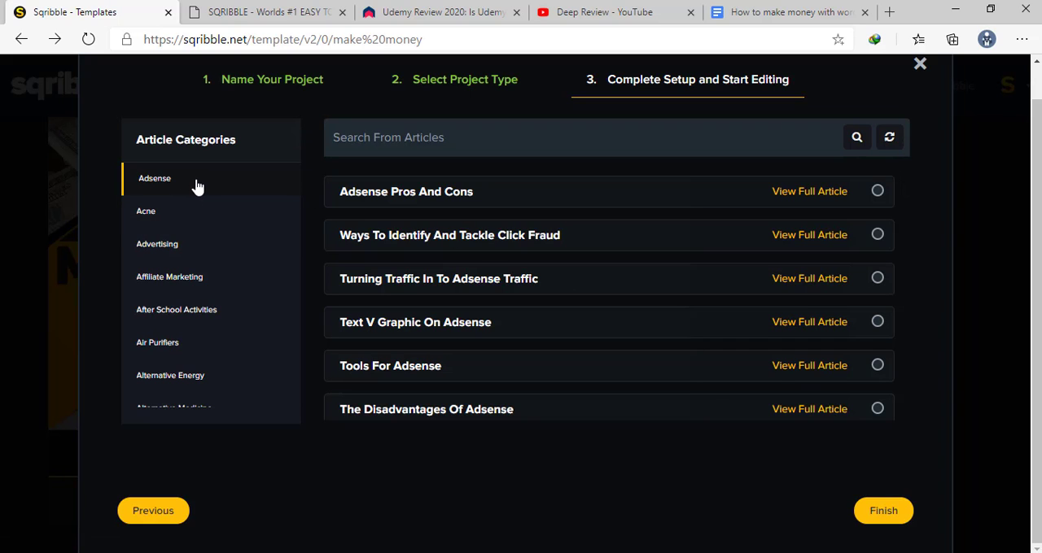
# Browse the article categories and list the articles in the Blogging category
pyautogui.scroll(-1, 195, 185)
pyautogui.scroll(1, 196, 186)
pyautogui.scroll(-4, 177, 199)
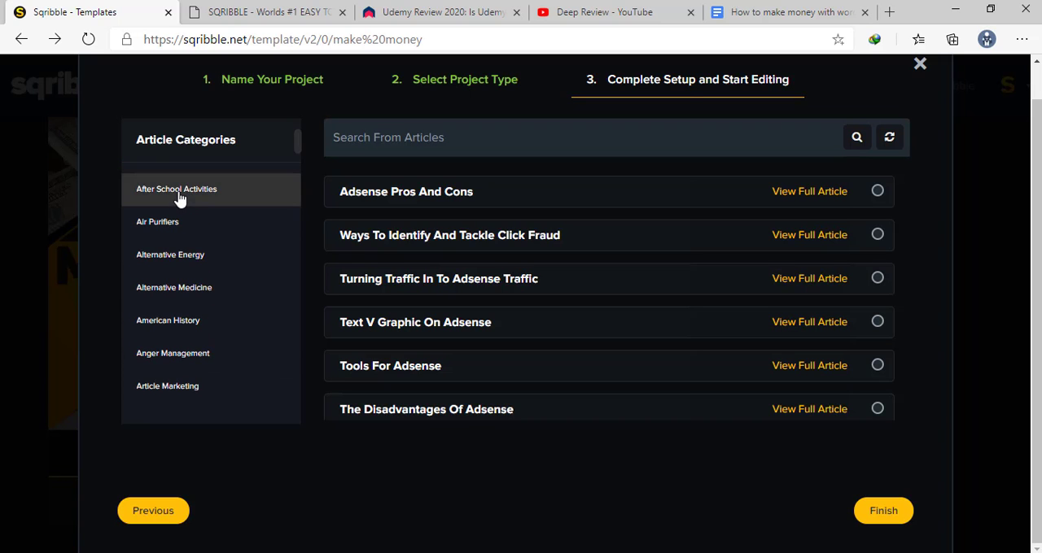
pyautogui.scroll(1, 180, 198)
pyautogui.scroll(-3, 179, 197)
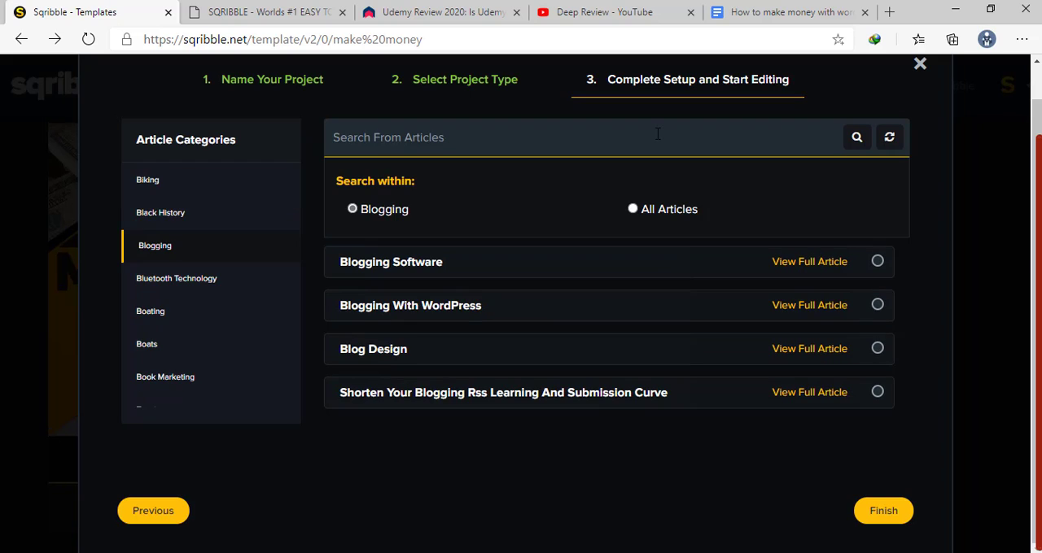
# Search all articles in the collection for "wordpress" and look through the matching titles
pyautogui.write('wordpress')
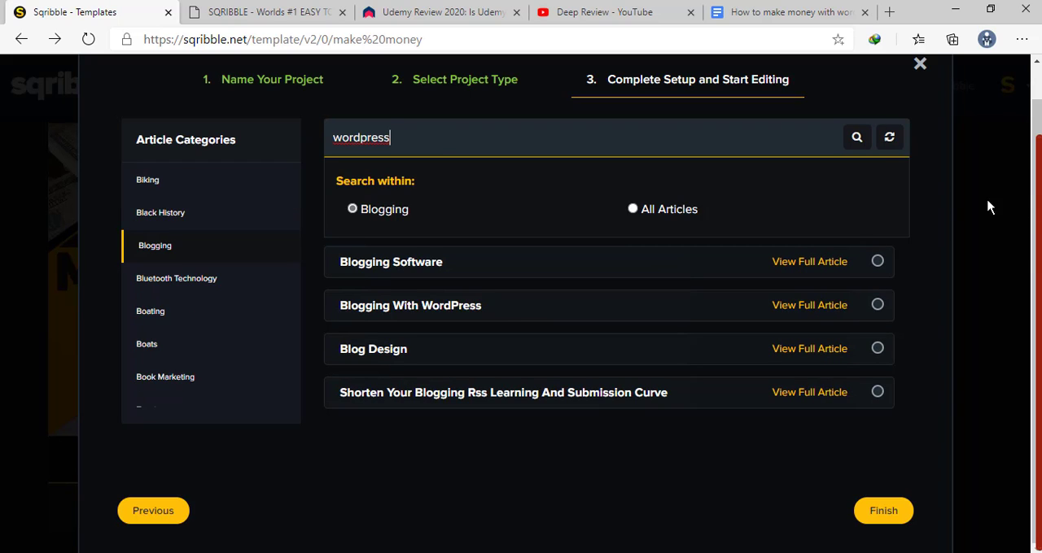
pyautogui.click(633, 209)
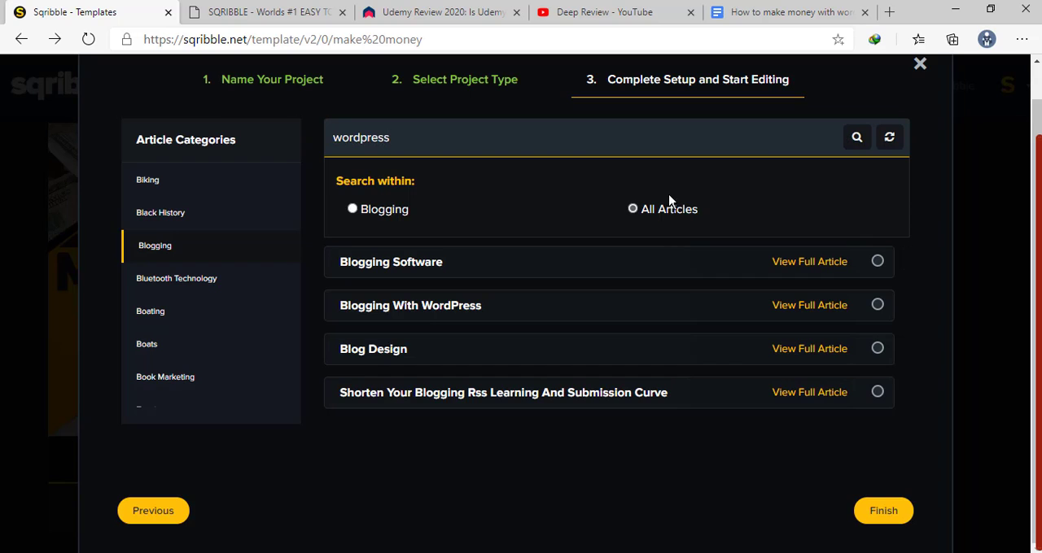
pyautogui.click(846, 144)
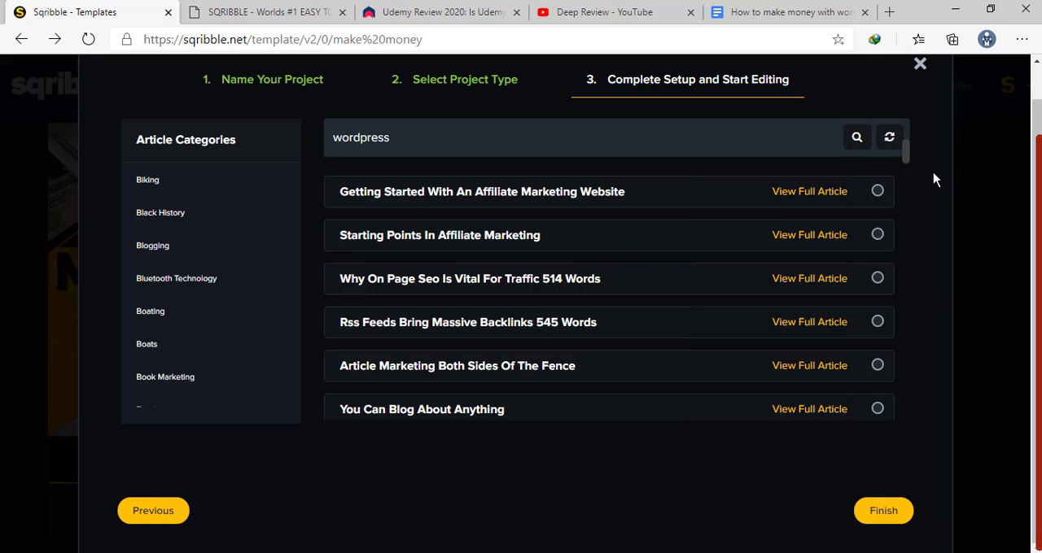
pyautogui.moveTo(906, 153); pyautogui.dragTo(911, 178)
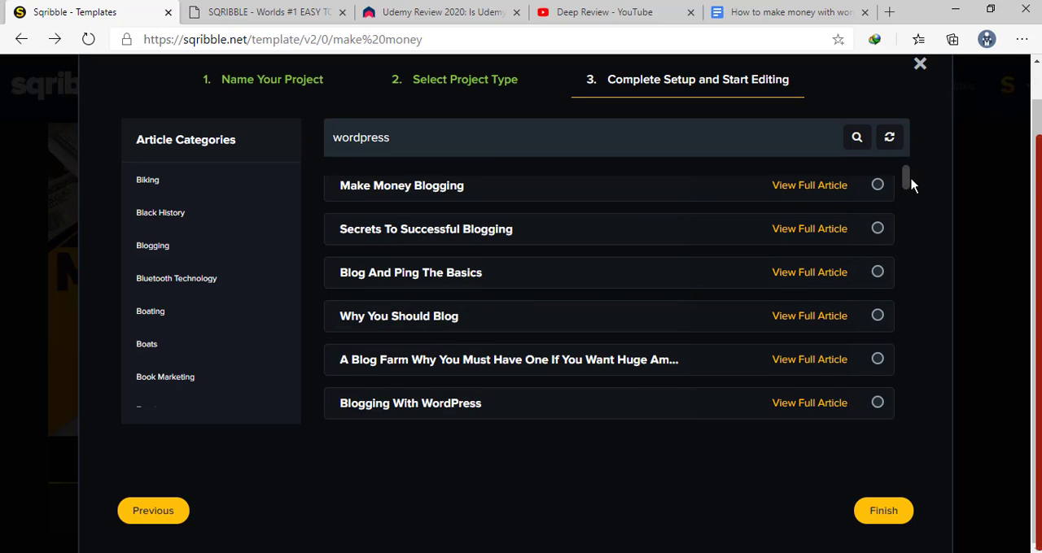
# Open the full Make Money Blogging article and create the ebook project from it
pyautogui.click(782, 187)
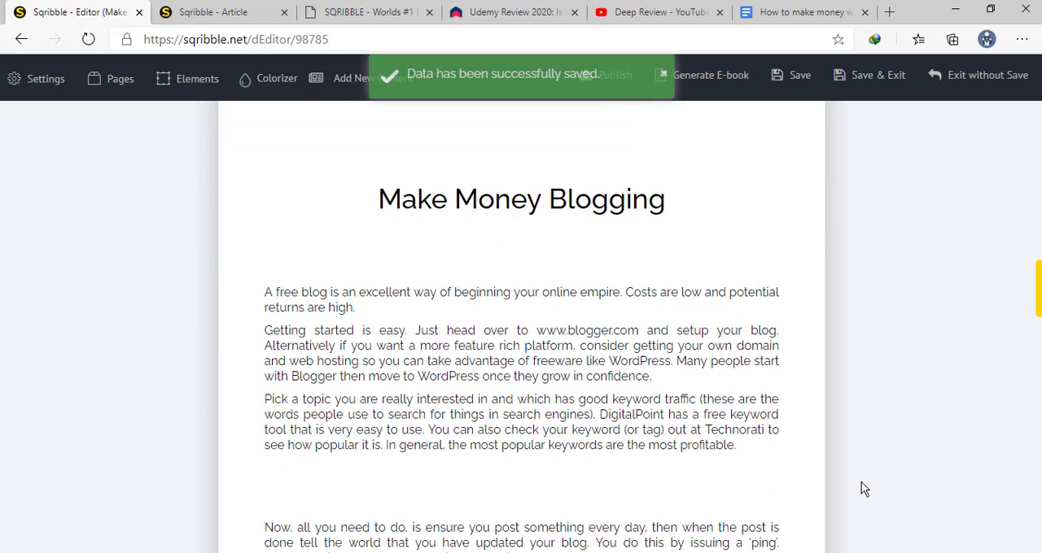
pyautogui.scroll(-4, 864, 488)
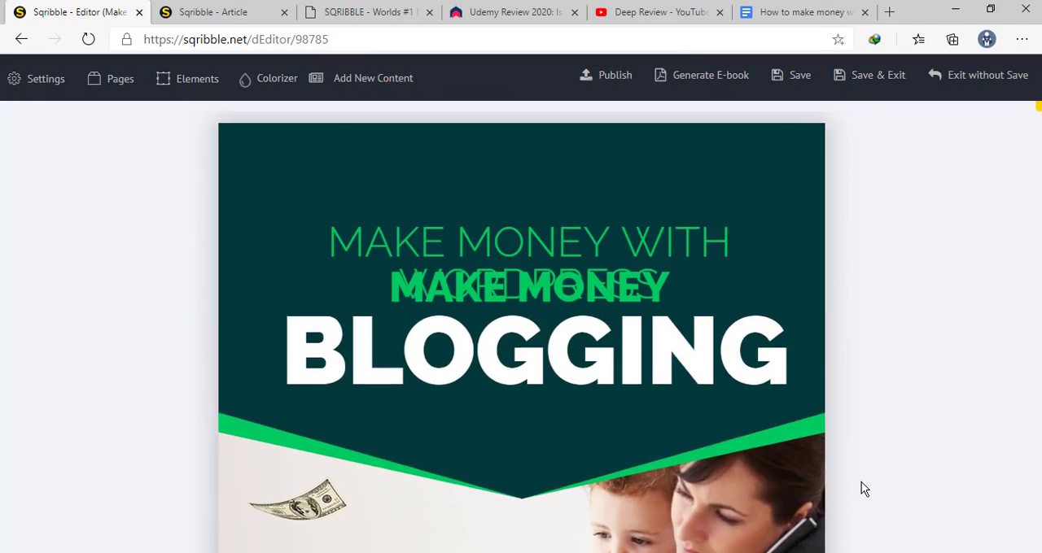
# Clear the bold MAKE MONEY headline that overlaps the ebook title on the cover
pyautogui.click(635, 253)
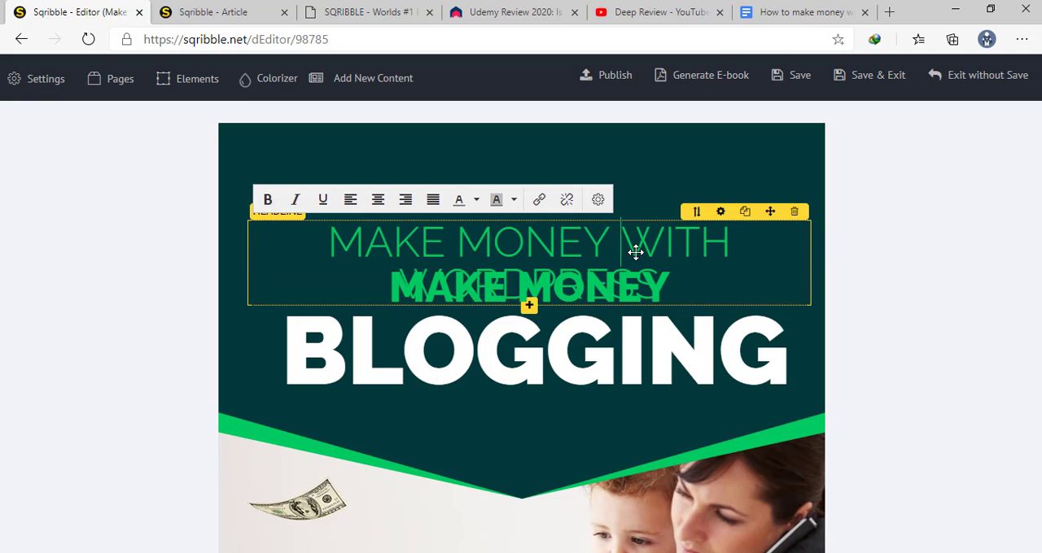
pyautogui.click(682, 287)
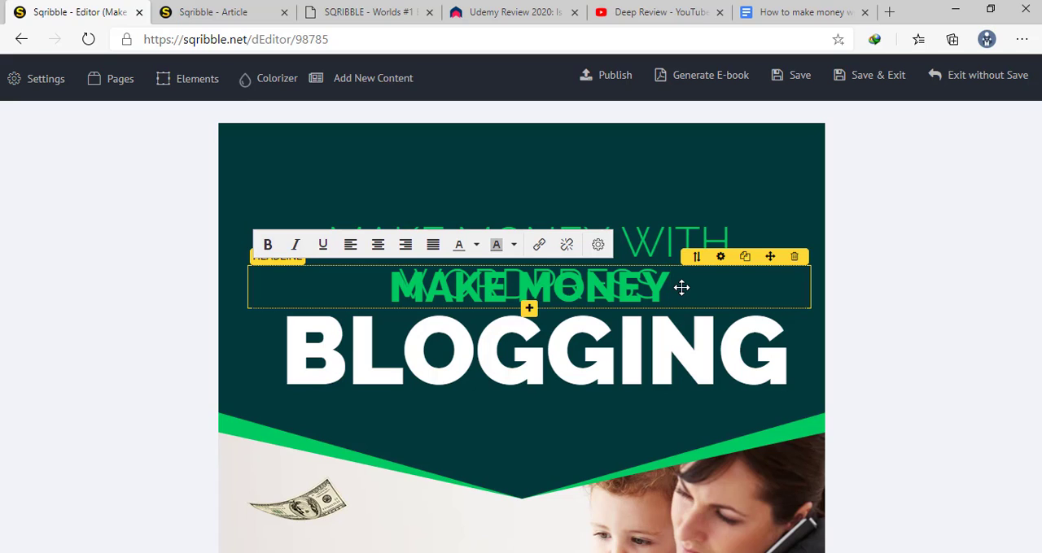
pyautogui.press('BackSpace')
pyautogui.press('BackSpace')
pyautogui.press('BackSpace')
pyautogui.press('BackSpace')
pyautogui.press('BackSpace')
pyautogui.press('BackSpace')
pyautogui.press('BackSpace')
pyautogui.press('BackSpace')
pyautogui.press('BackSpace')
pyautogui.press('BackSpace')
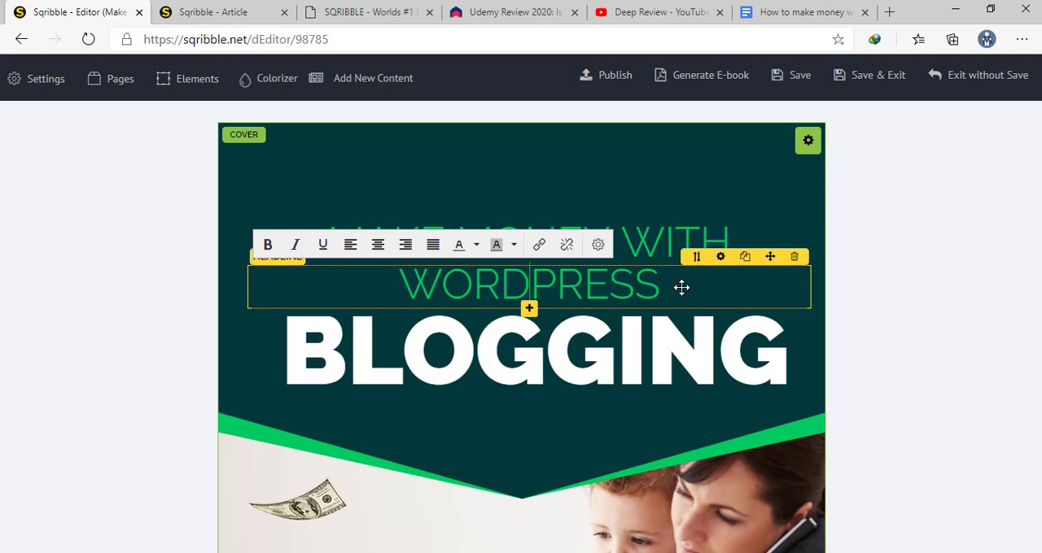
# Clear the large white BLOGGING headline from the cover, keeping the Make Money With WordPress title
pyautogui.click(664, 303)
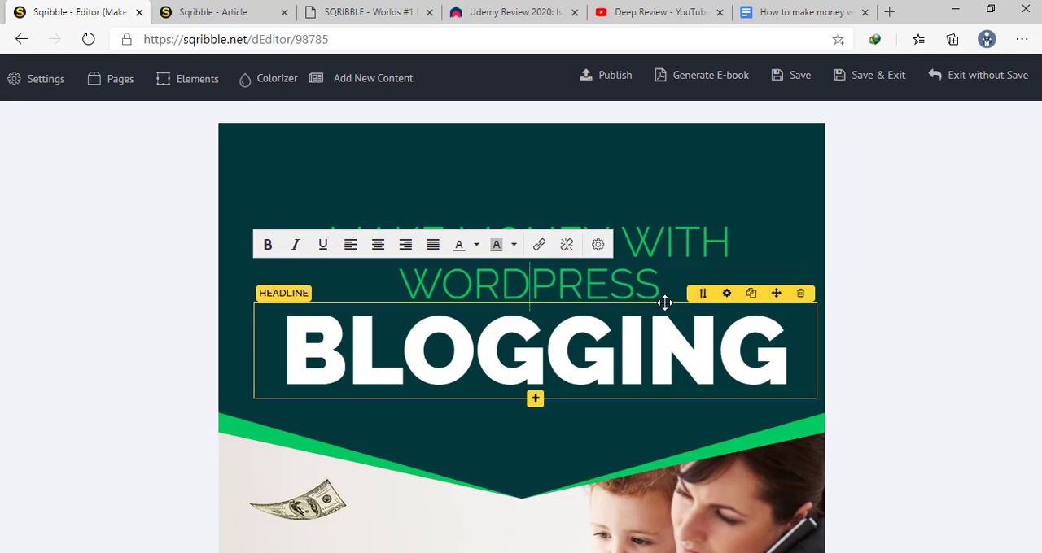
pyautogui.click(805, 354)
pyautogui.press('BackSpace')
pyautogui.press('BackSpace')
pyautogui.press('BackSpace')
pyautogui.press('BackSpace')
pyautogui.press('BackSpace')
pyautogui.press('BackSpace')
pyautogui.press('BackSpace')
pyautogui.press('BackSpace')
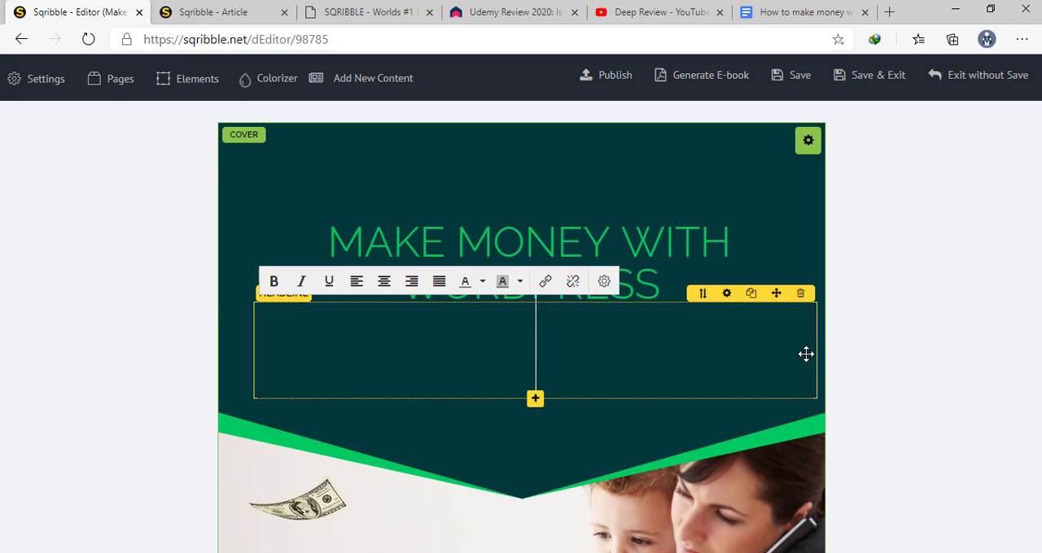
pyautogui.press('BackSpace')
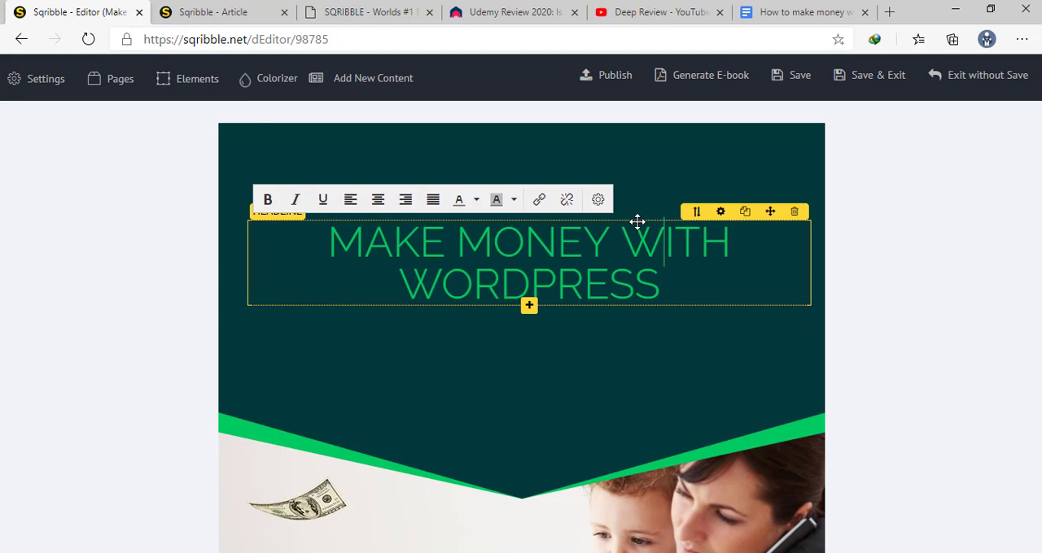
pyautogui.click(644, 196)
# Move the "A free blog is an excellent way" paragraph up to just below the Make Money Blogging headline
pyautogui.scroll(-10, 553, 346)
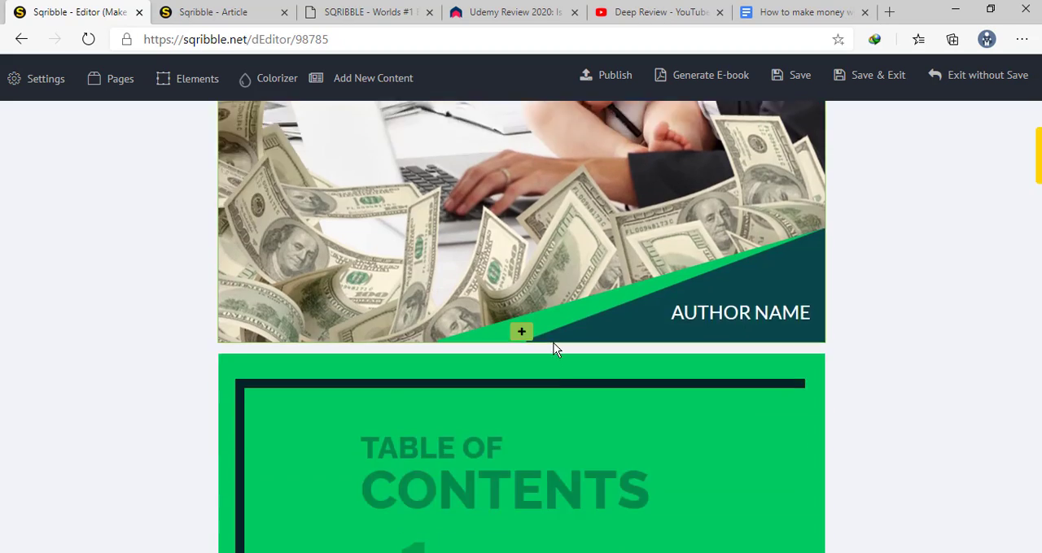
pyautogui.scroll(-10, 607, 329)
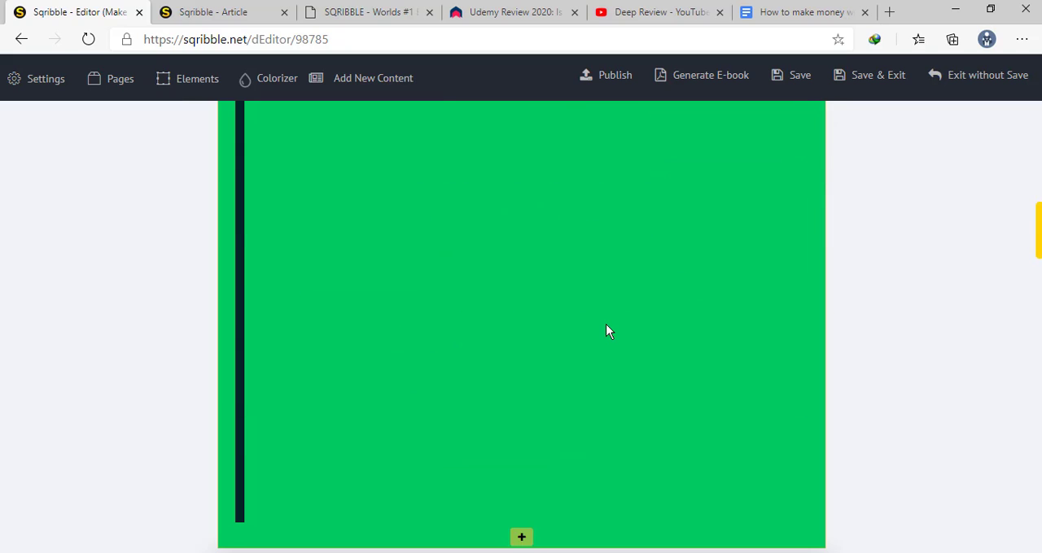
pyautogui.scroll(-2, 605, 332)
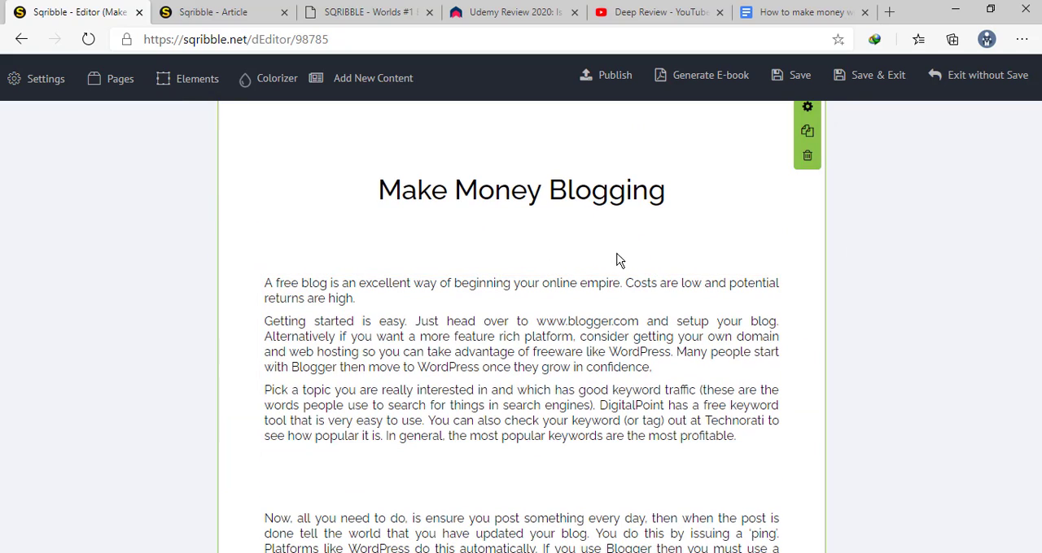
pyautogui.click(555, 320)
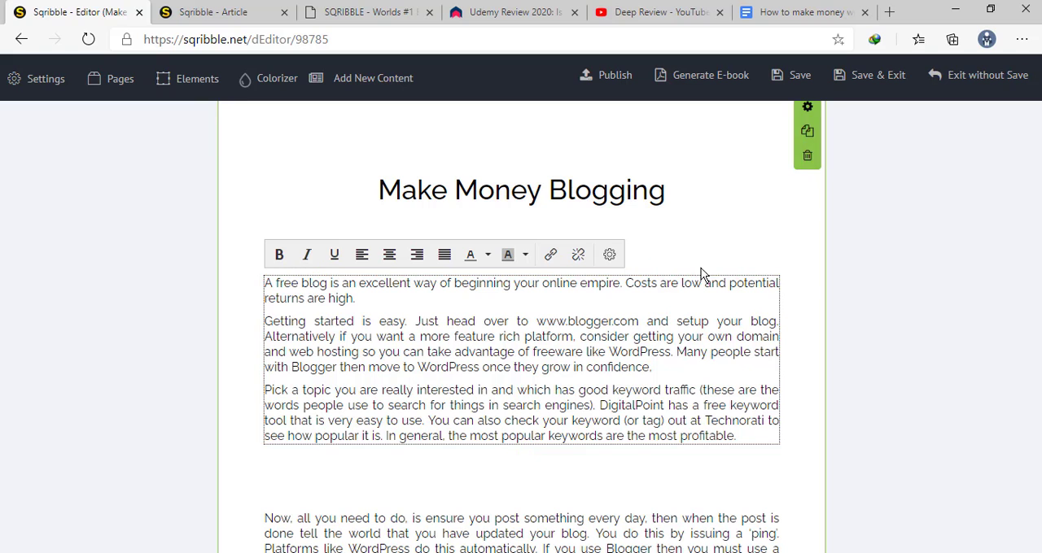
pyautogui.moveTo(743, 266); pyautogui.dragTo(745, 219)
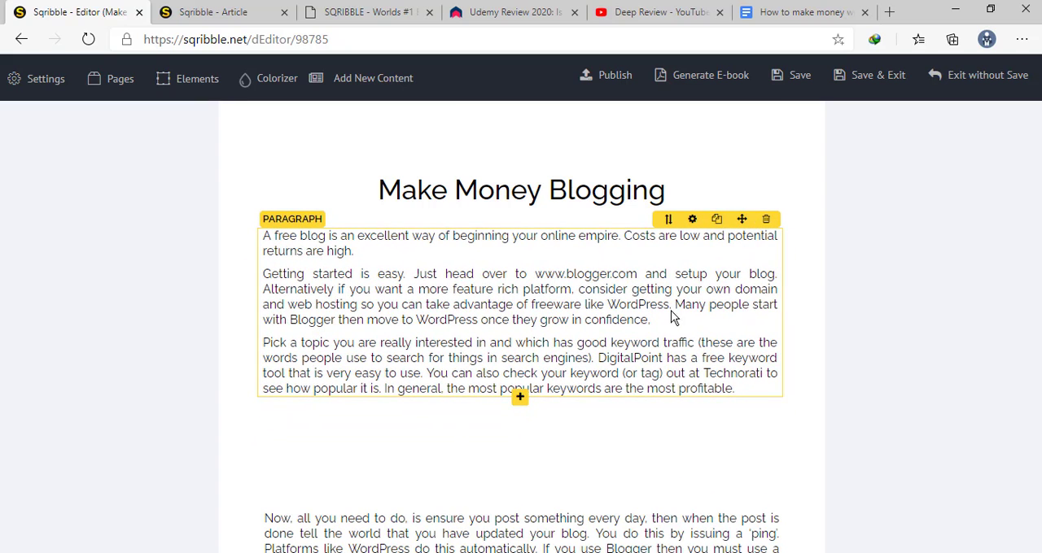
# Move the "Now, all you need to do" paragraph to just below the first paragraph and line it up with that text
pyautogui.scroll(-4, 619, 443)
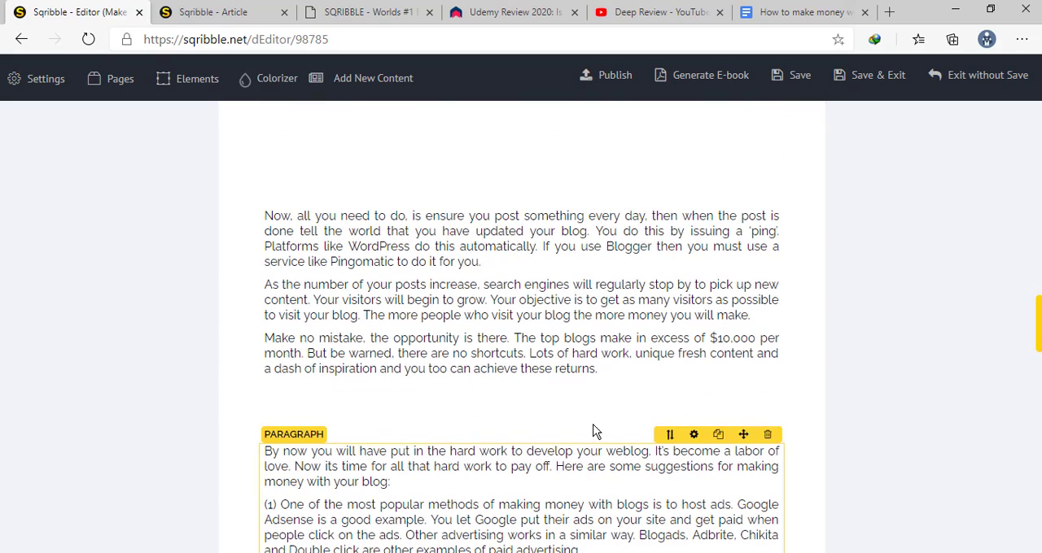
pyautogui.click(670, 232)
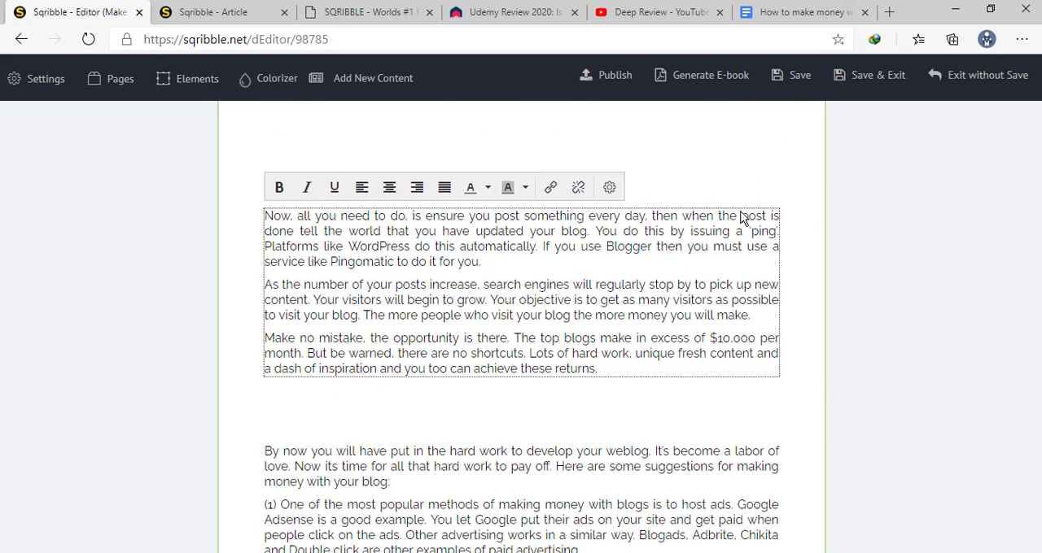
pyautogui.moveTo(745, 193); pyautogui.dragTo(736, 410)
pyautogui.scroll(4, 740, 156)
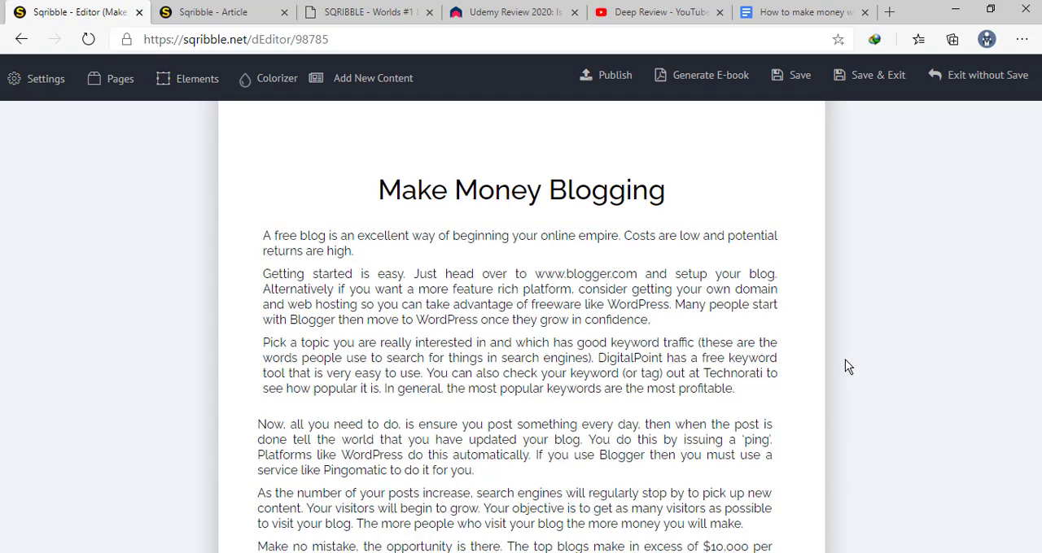
pyautogui.scroll(-2, 800, 365)
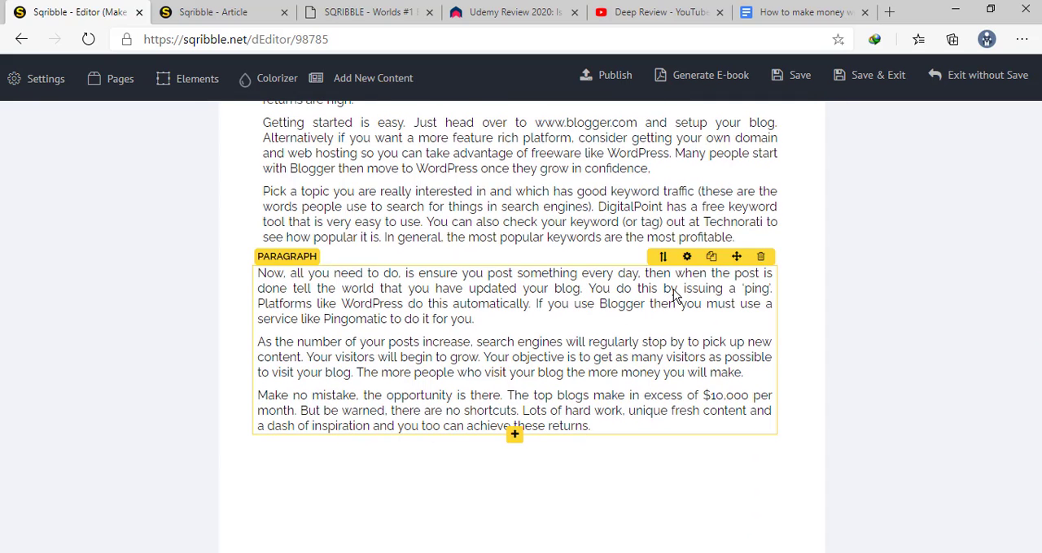
pyautogui.moveTo(735, 258); pyautogui.dragTo(740, 260)
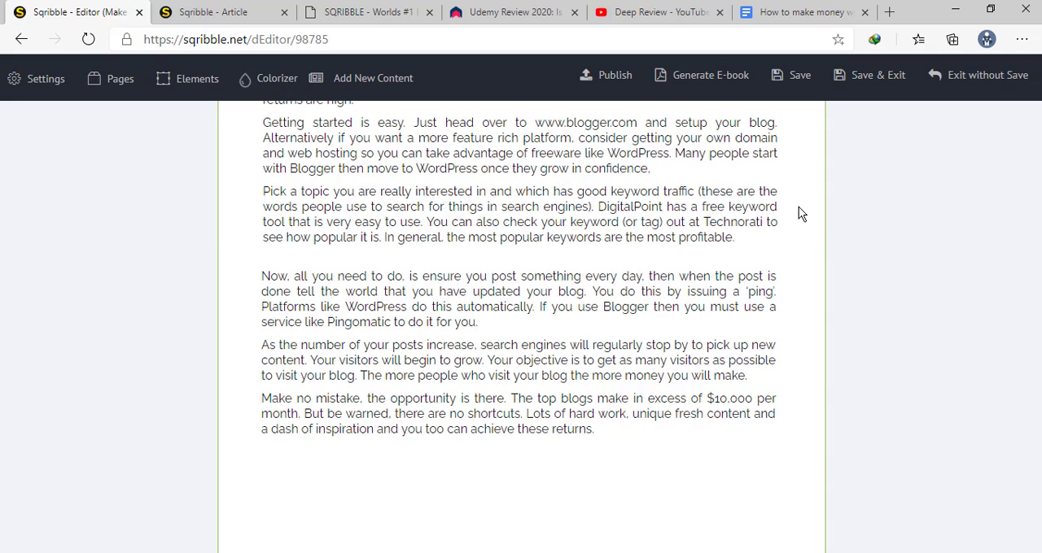
# Move the "By now you will have put in the hard work" paragraph up so it clears the page 1 footer
pyautogui.scroll(-5, 798, 207)
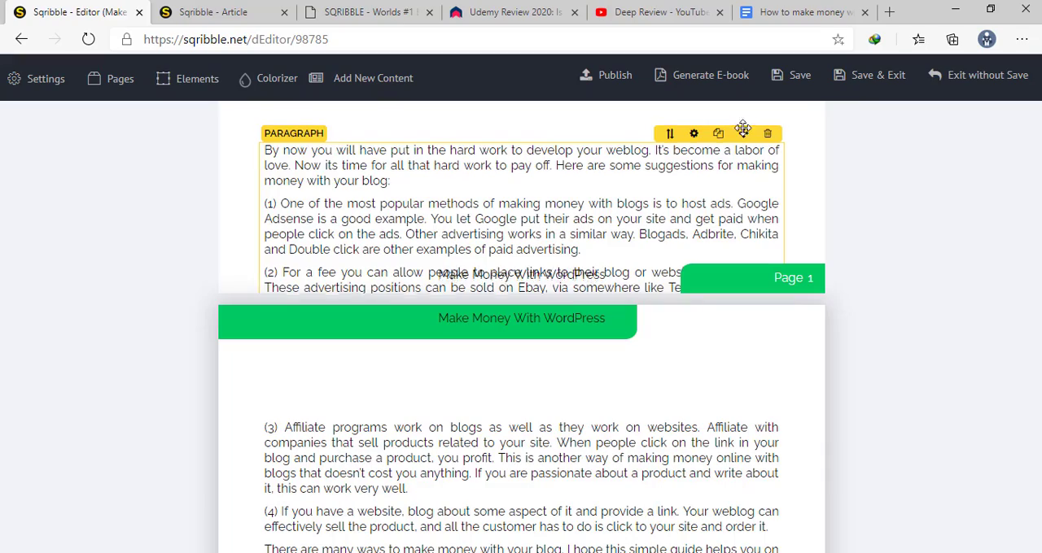
pyautogui.moveTo(743, 132); pyautogui.dragTo(739, 86)
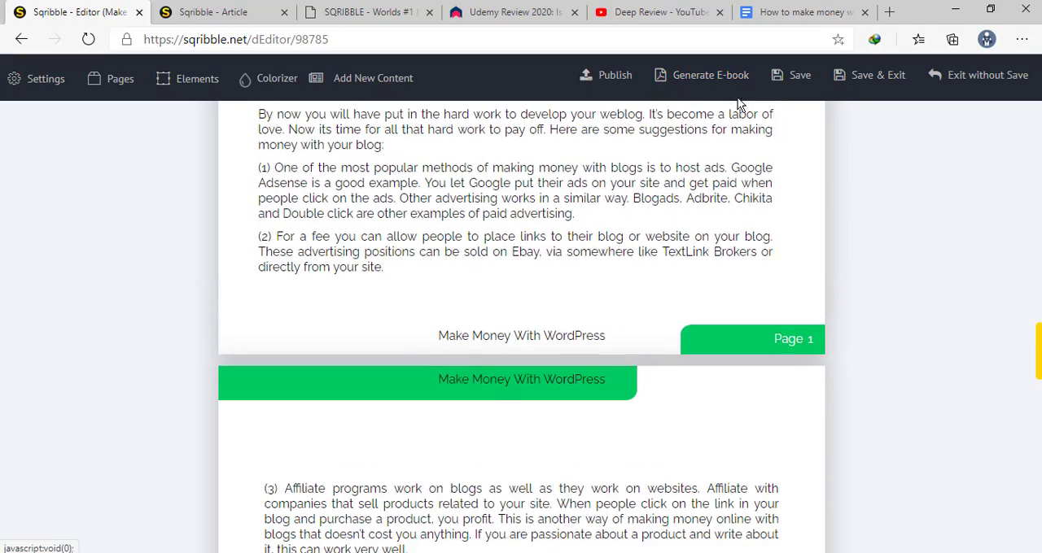
pyautogui.scroll(4, 736, 111)
pyautogui.scroll(-10, 736, 111)
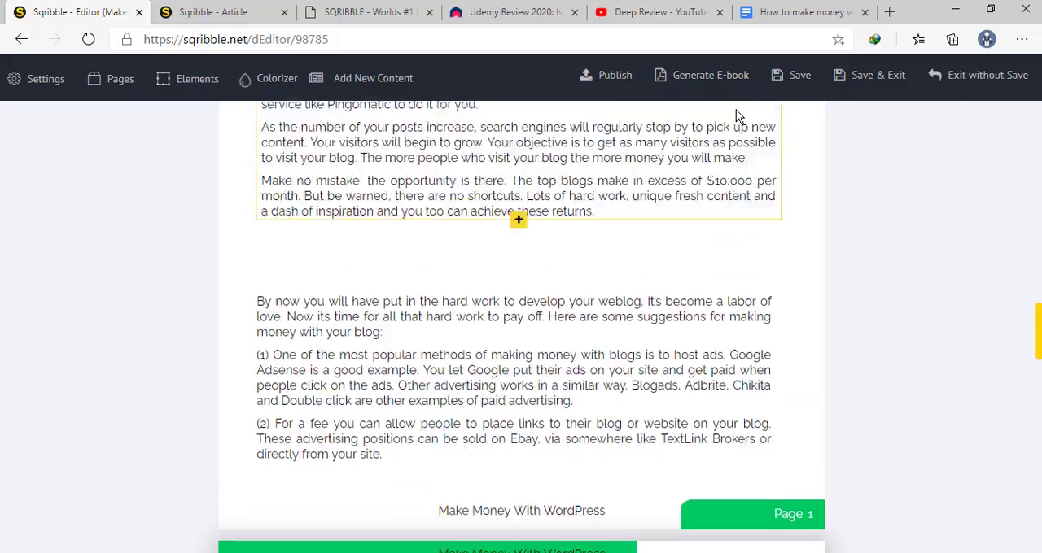
# Look through the rest of the ebook, from content page 2 to the thank-you page
pyautogui.scroll(-12, 730, 118)
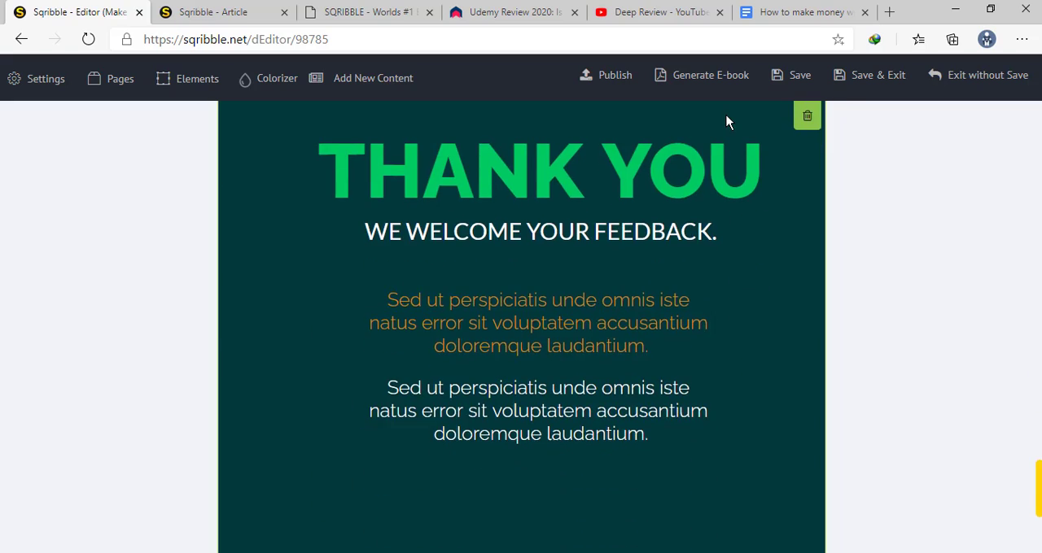
pyautogui.scroll(9, 727, 115)
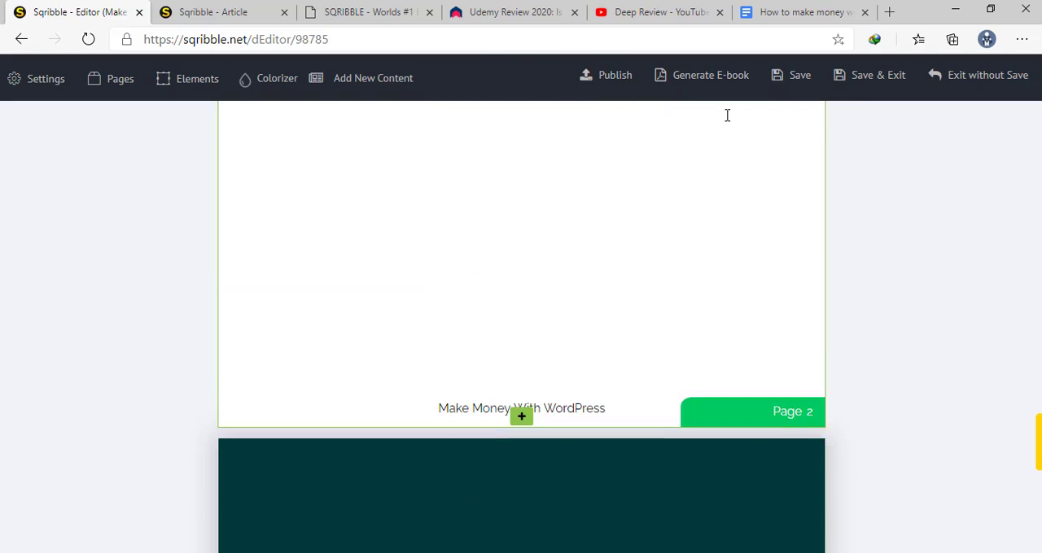
pyautogui.scroll(-7, 727, 117)
pyautogui.scroll(8, 762, 279)
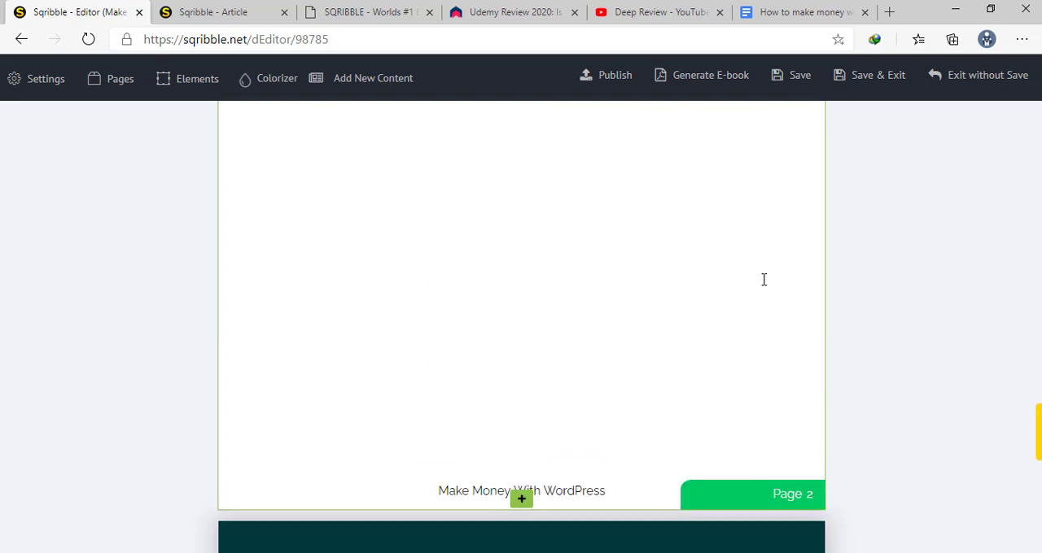
pyautogui.scroll(-10, 763, 280)
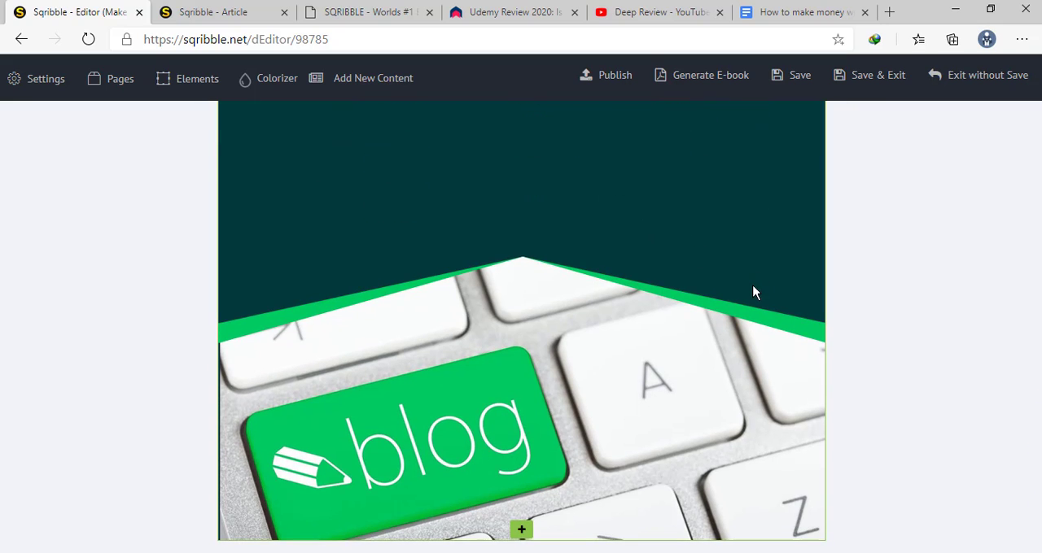
pyautogui.scroll(5, 731, 209)
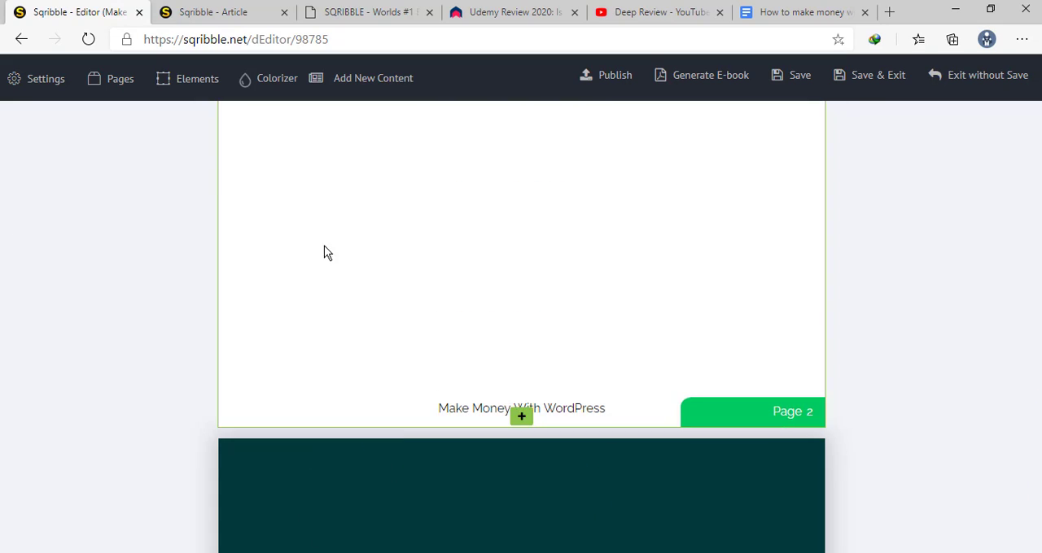
# Look through the ebook's page list, its element list and the Colorizer color schemes
pyautogui.click(114, 81)
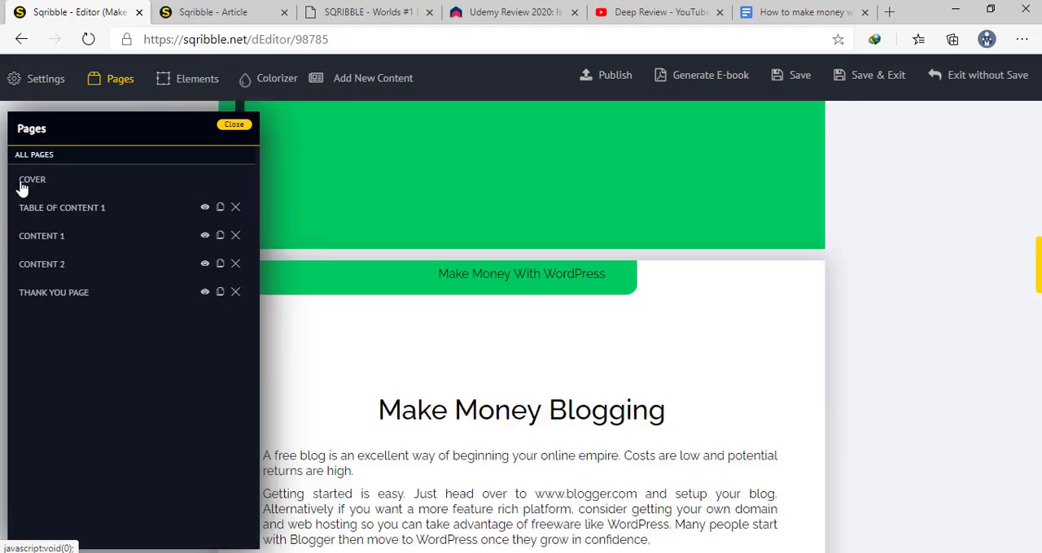
pyautogui.click(32, 293)
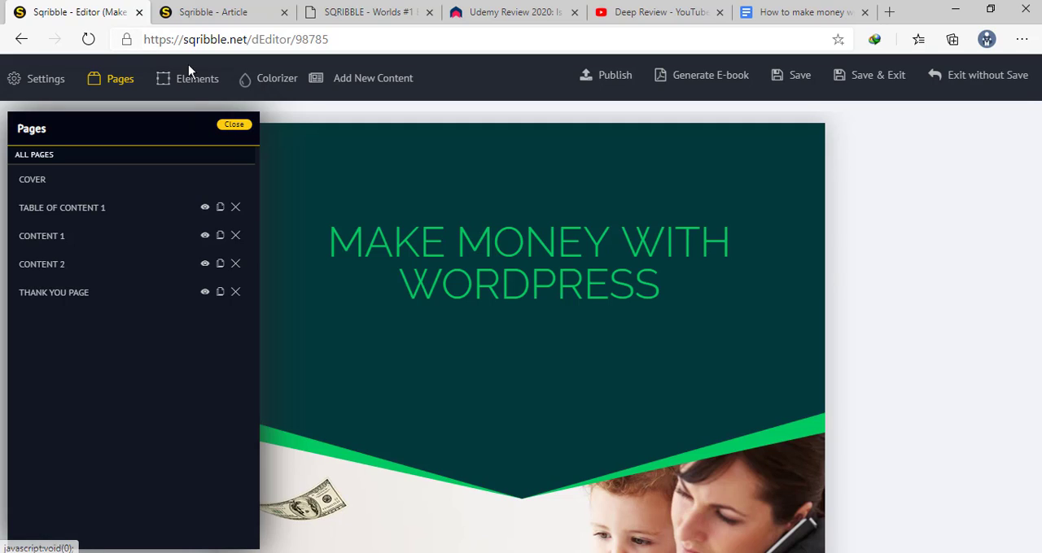
pyautogui.click(189, 86)
pyautogui.scroll(-3, 121, 244)
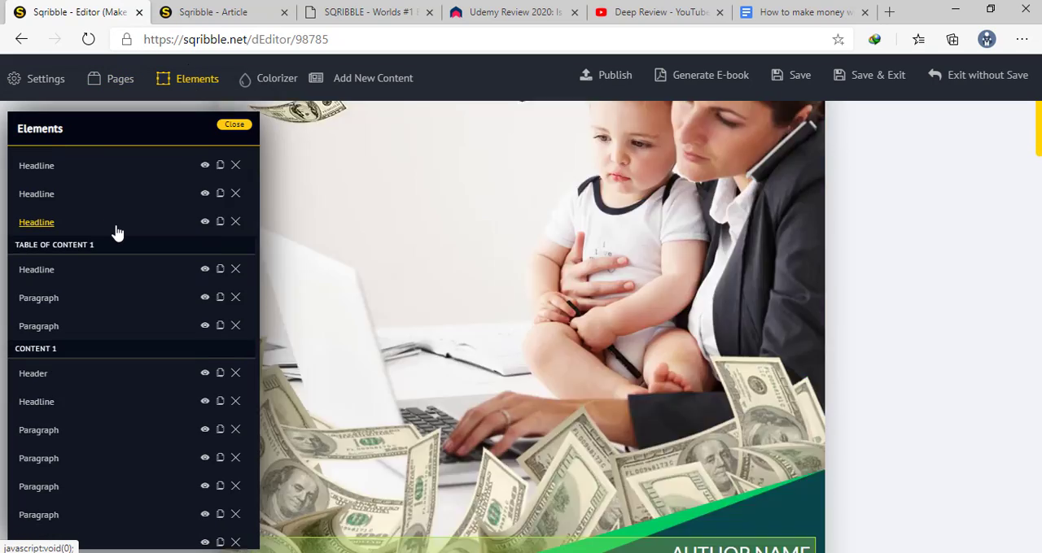
pyautogui.scroll(-1, 118, 234)
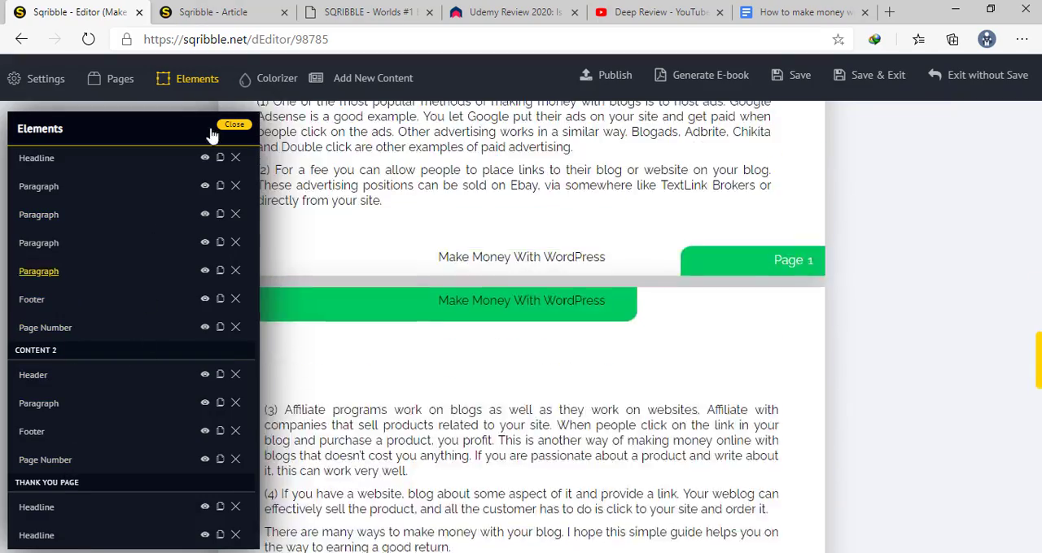
pyautogui.click(280, 84)
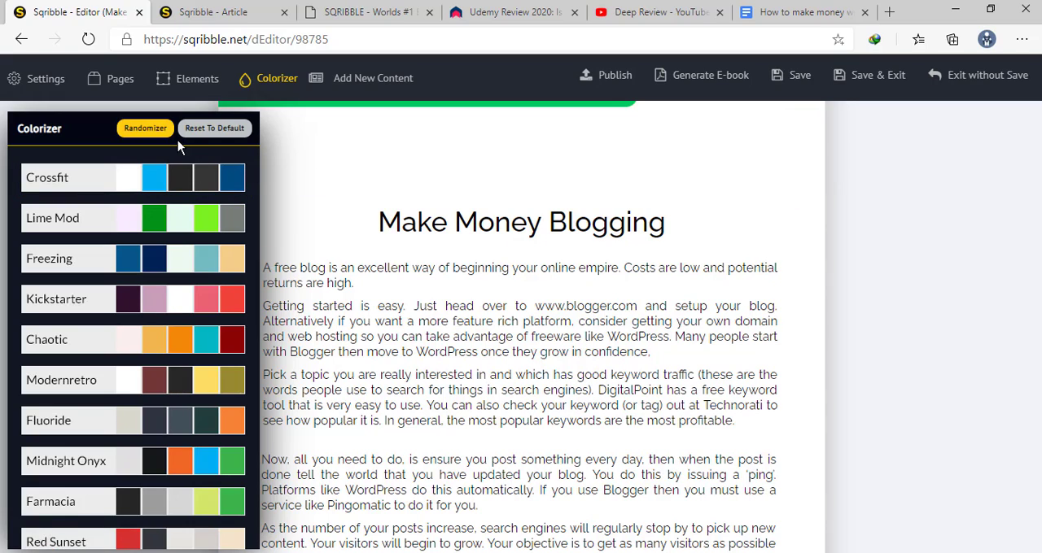
# Open the settings for the Make Money Blogging headline and look through its size and style options
pyautogui.click(480, 229)
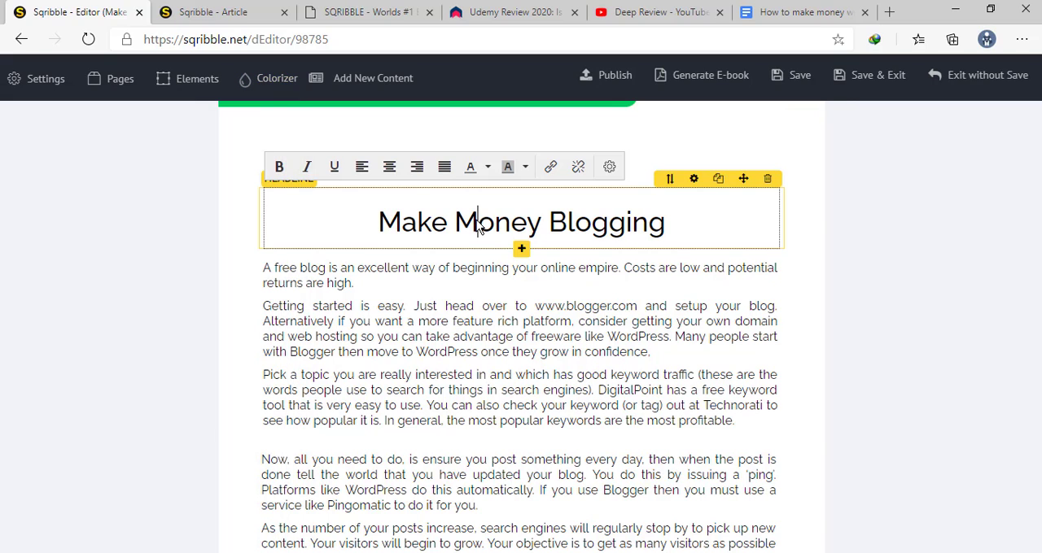
pyautogui.click(610, 167)
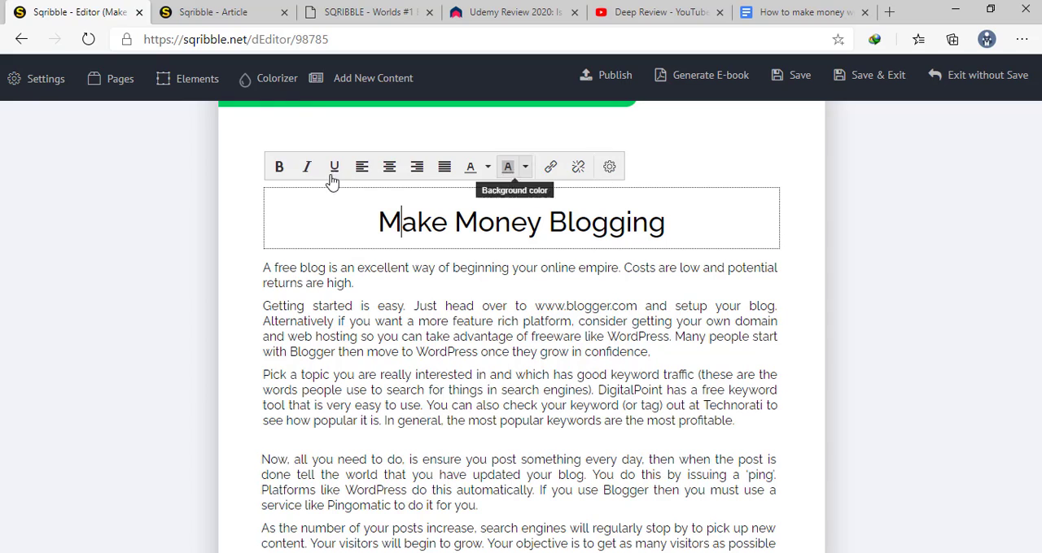
pyautogui.scroll(-3, 195, 309)
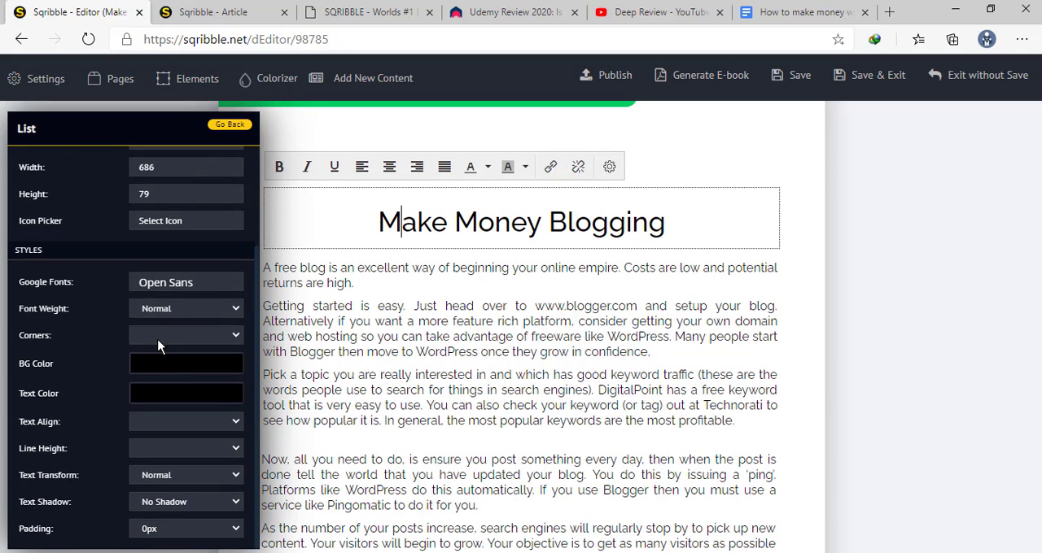
pyautogui.scroll(-2, 173, 363)
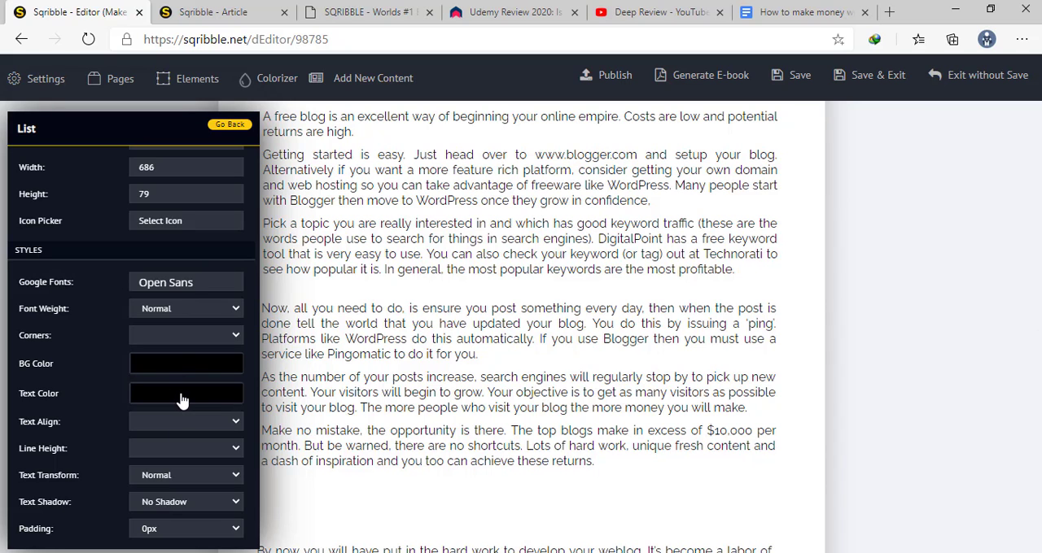
# Set the text alignment in the list element's style settings to Center
pyautogui.scroll(-4, 176, 410)
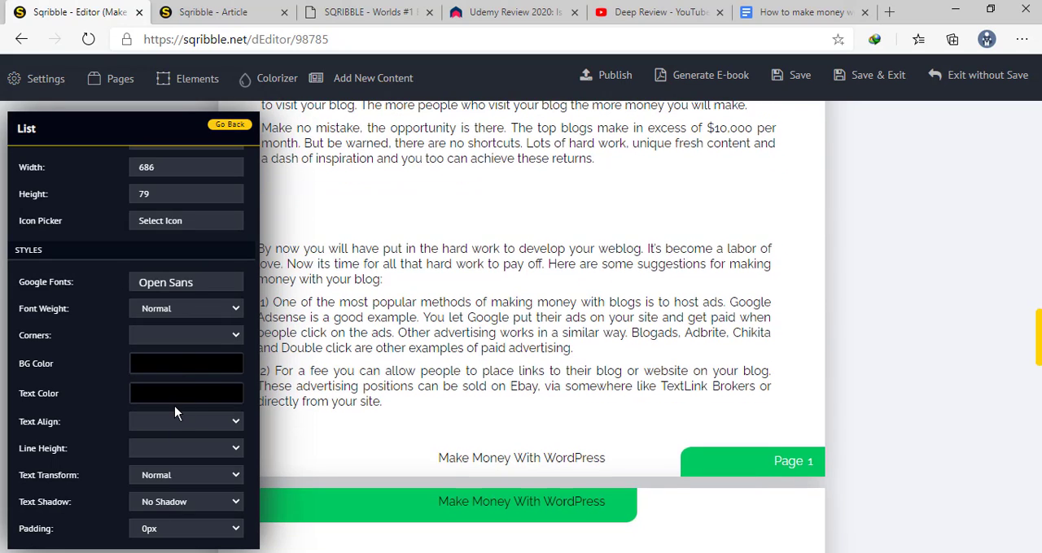
pyautogui.click(234, 426)
pyautogui.click(182, 476)
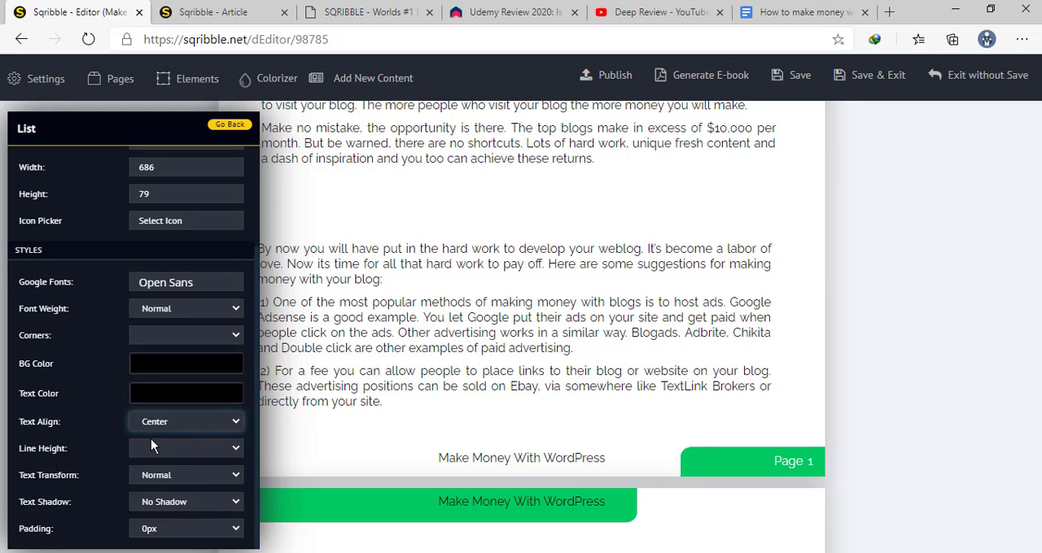
# Look over the options for adding new content to the ebook and close the list settings
pyautogui.scroll(-6, 216, 383)
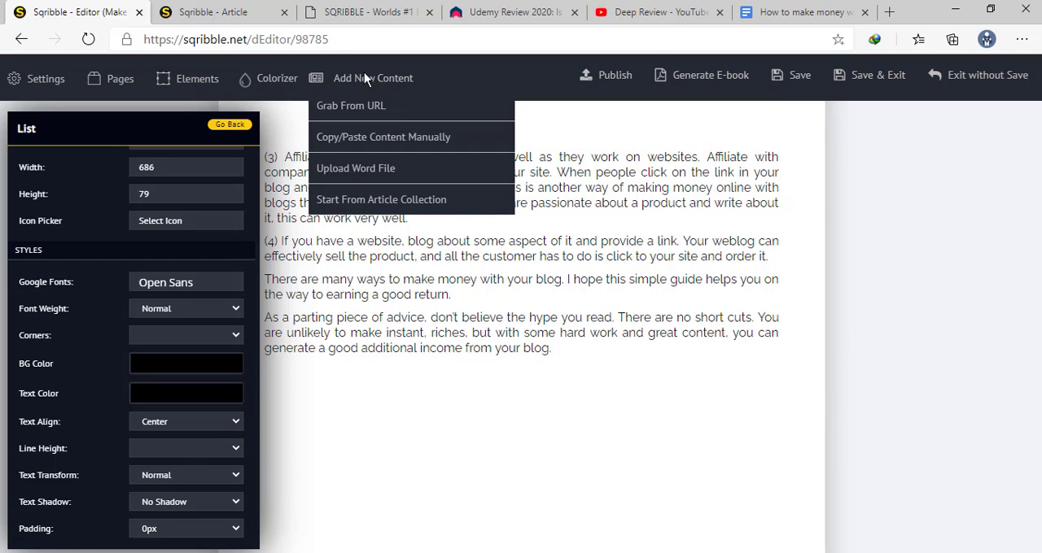
pyautogui.moveTo(372, 79)
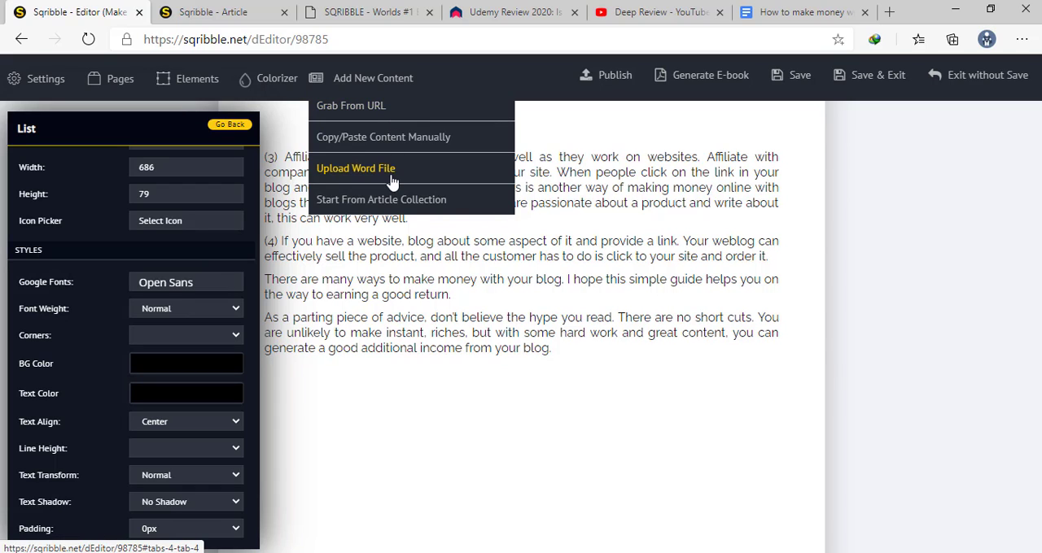
pyautogui.click(574, 256)
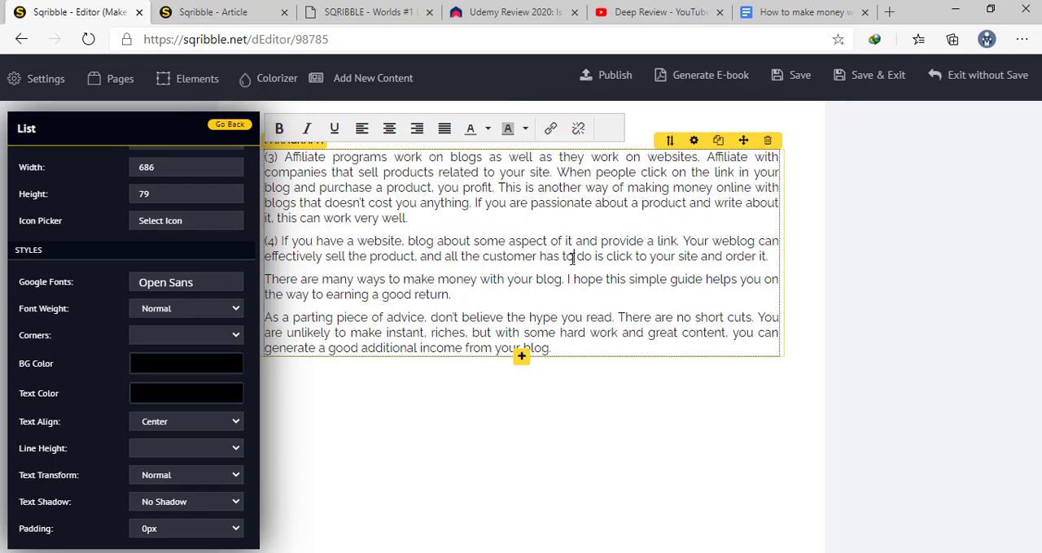
pyautogui.click(689, 463)
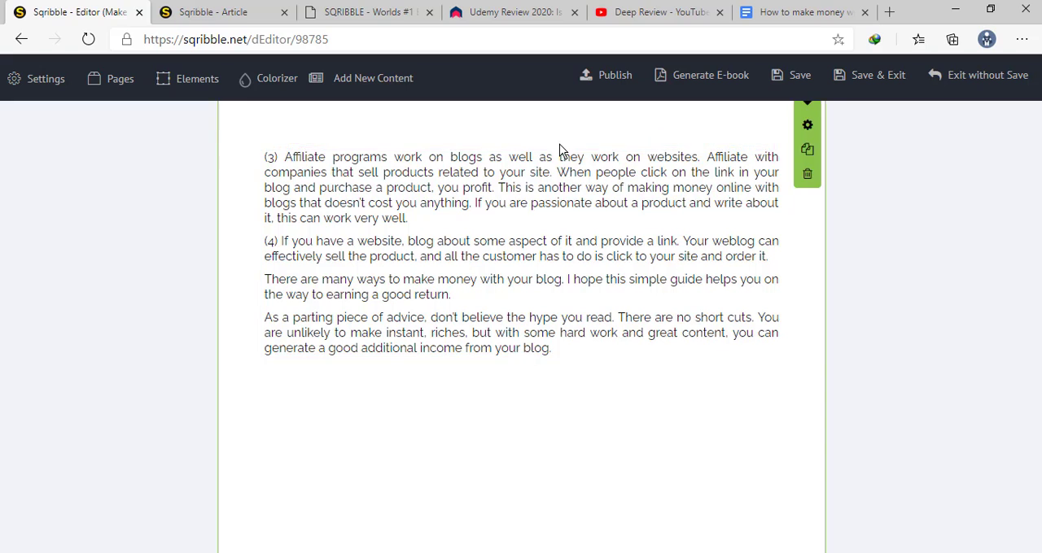
# Generate the ebook with the New Method and download the PDF as index.pdf to the Documents download folder
pyautogui.scroll(3, 559, 146)
pyautogui.scroll(2, 559, 144)
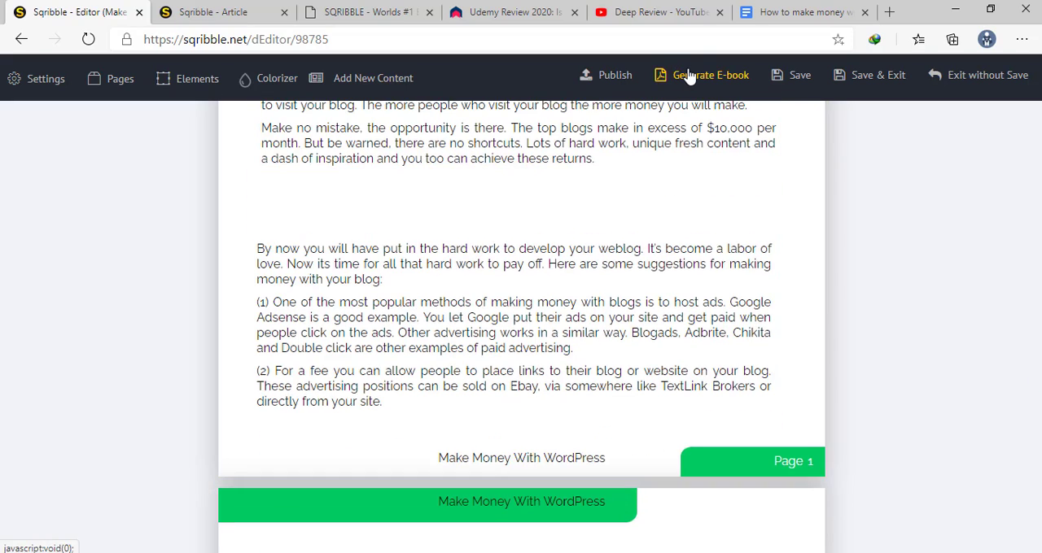
pyautogui.click(687, 75)
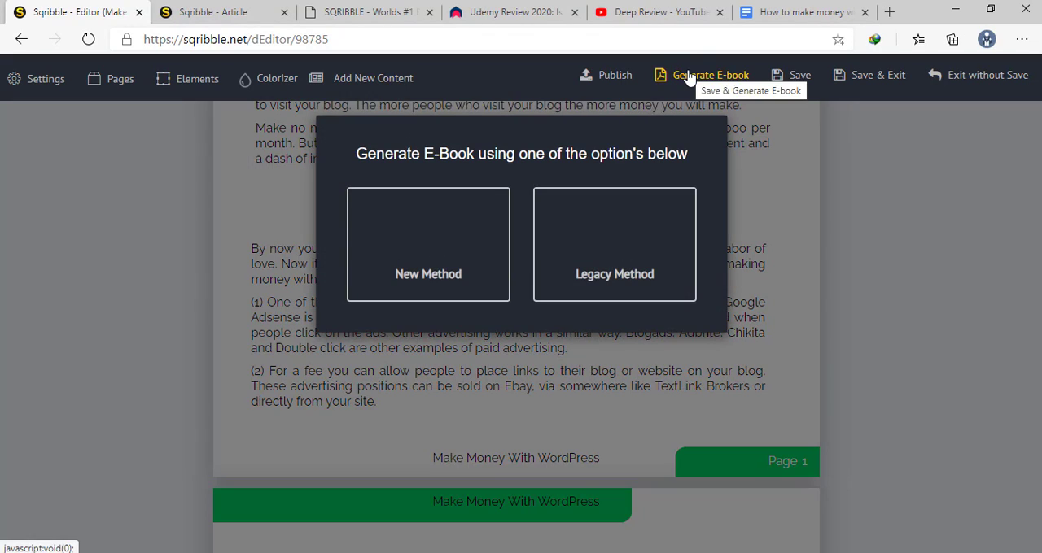
pyautogui.click(446, 257)
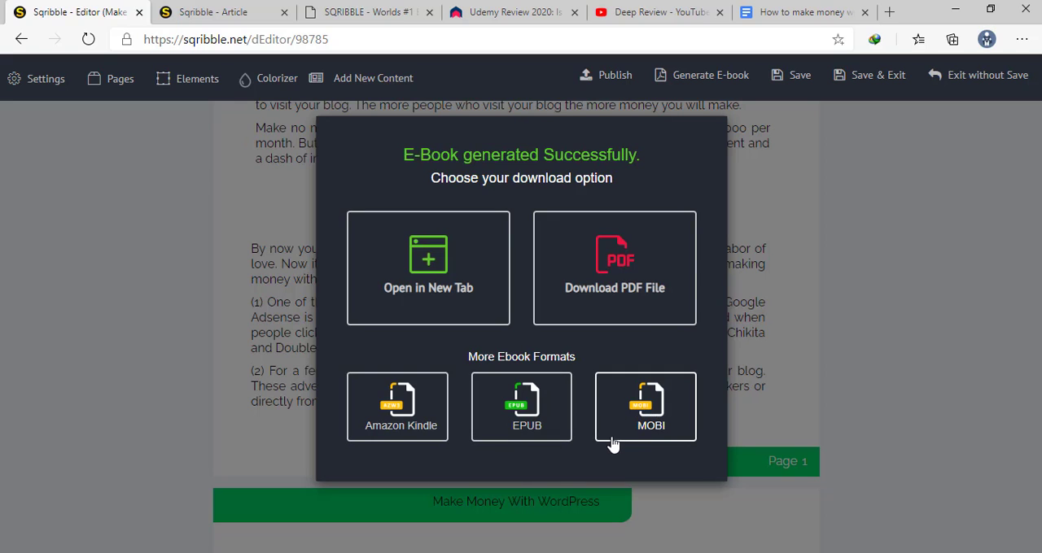
pyautogui.click(623, 270)
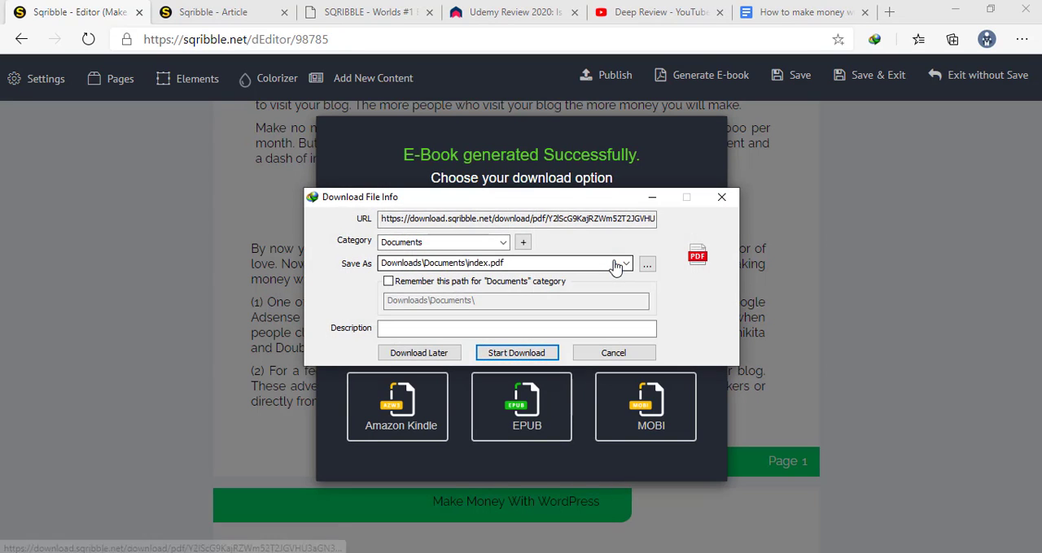
pyautogui.click(506, 353)
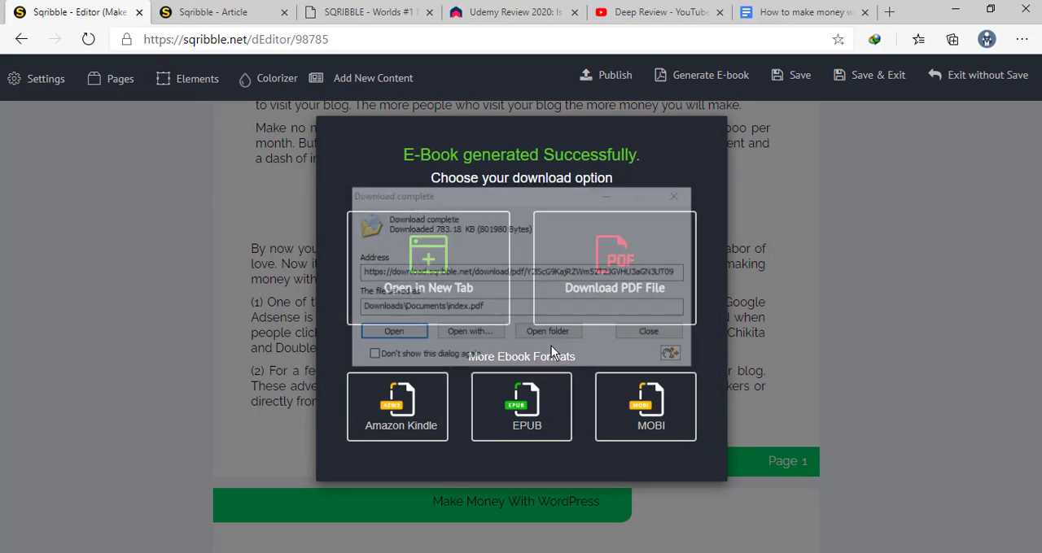
# Open the downloaded index.pdf and look through its pages from the cover to the thank-you page
pyautogui.click(412, 332)
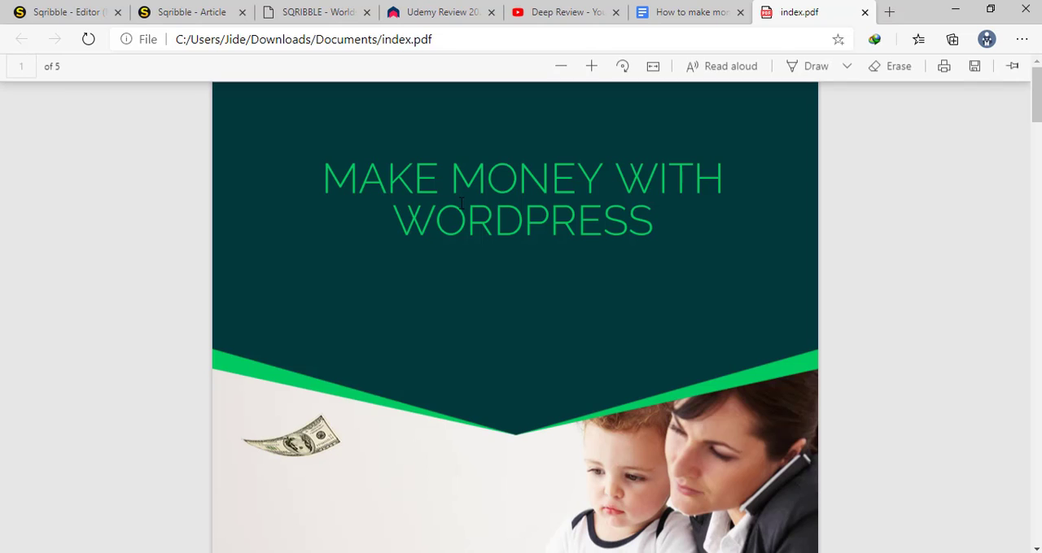
pyautogui.scroll(-4, 569, 250)
pyautogui.scroll(-15, 569, 257)
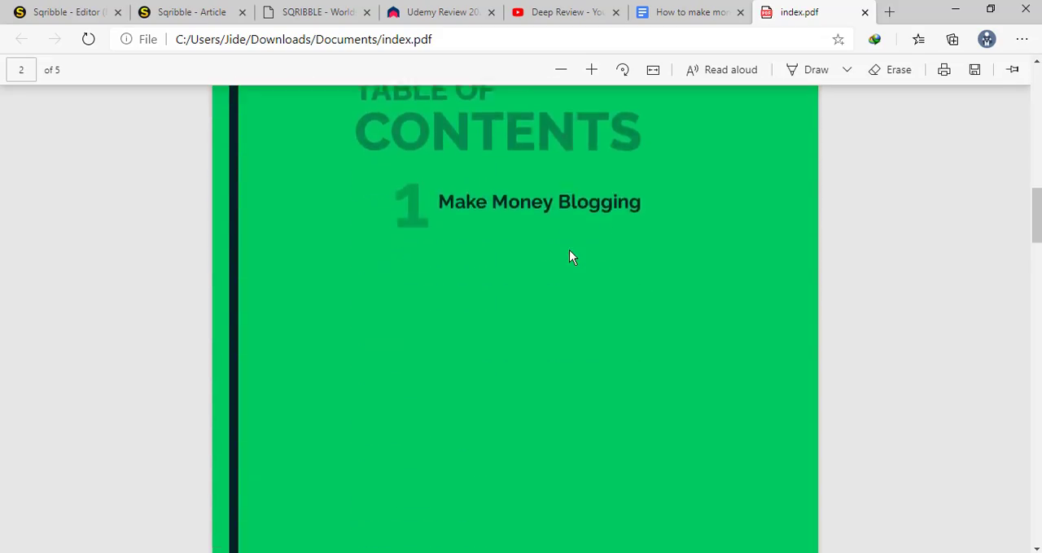
pyautogui.scroll(-15, 570, 257)
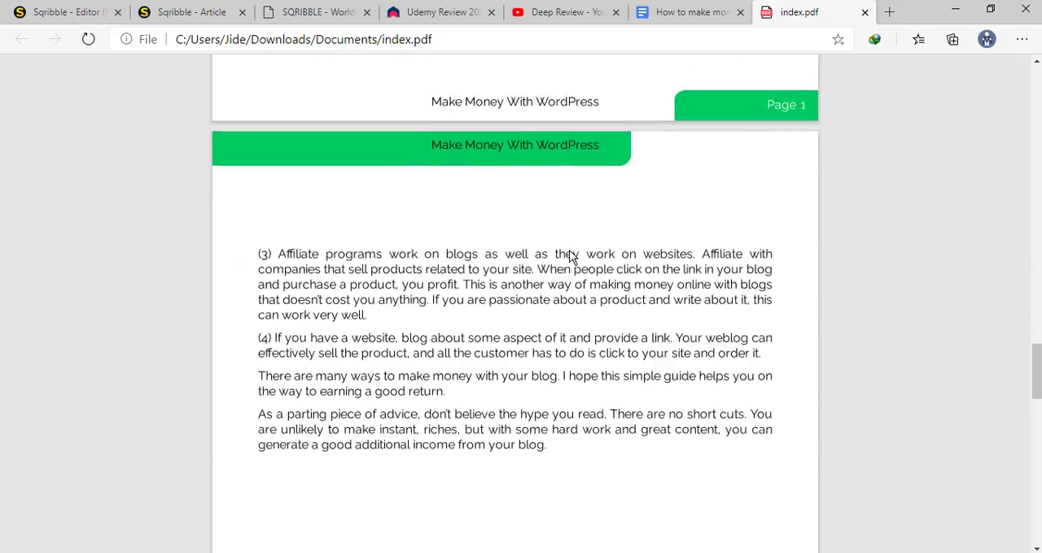
pyautogui.scroll(-7, 570, 257)
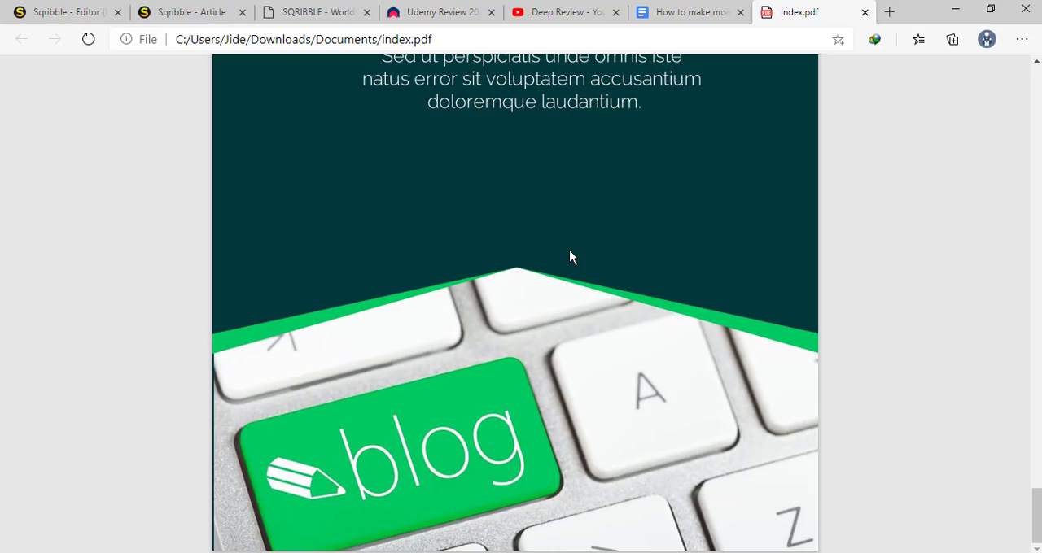
pyautogui.scroll(12, 570, 257)
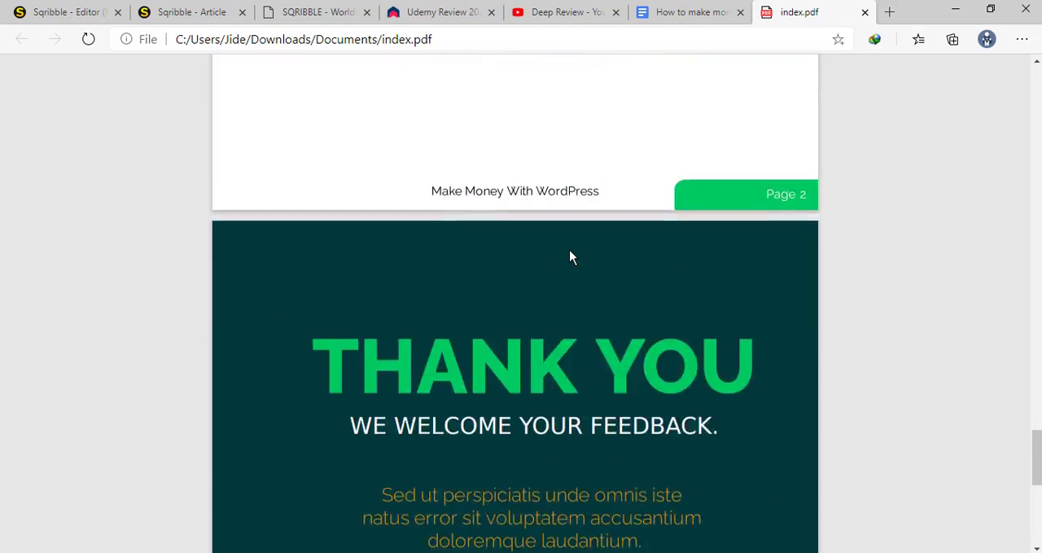
pyautogui.scroll(10, 570, 257)
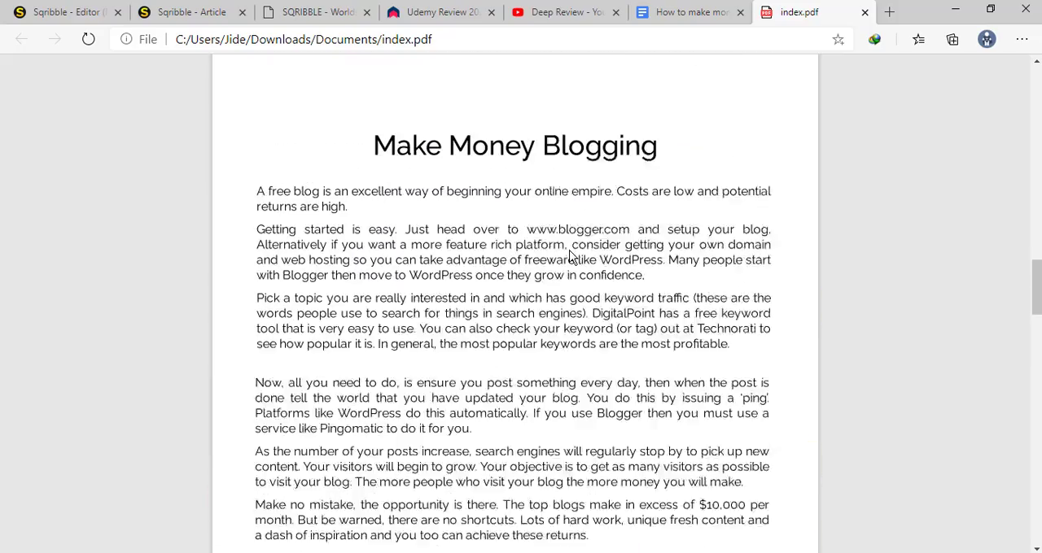
# Switch to the open Sqribble article page, check the end of the article and close the page
pyautogui.click(161, 16)
pyautogui.scroll(-1, 335, 223)
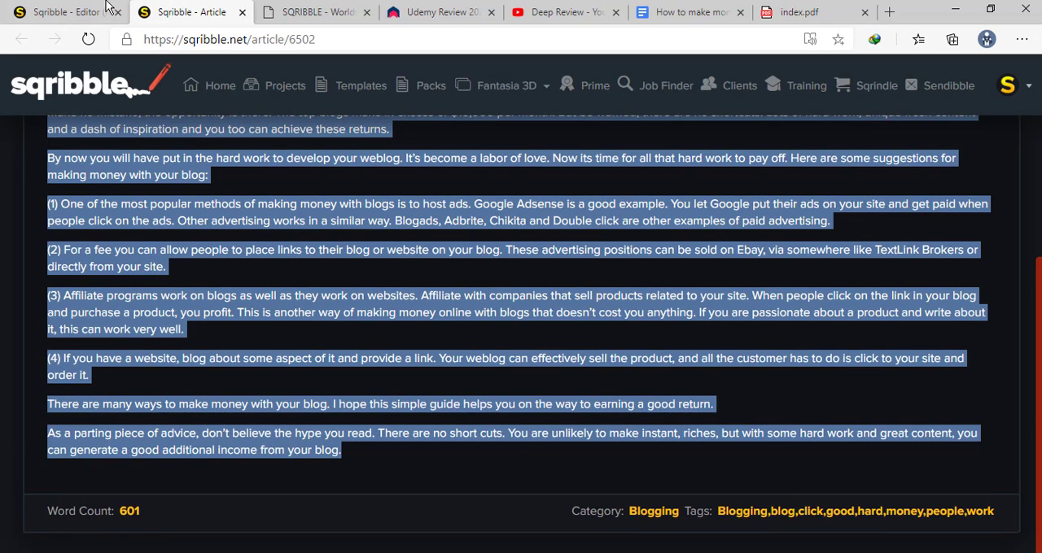
pyautogui.click(242, 12)
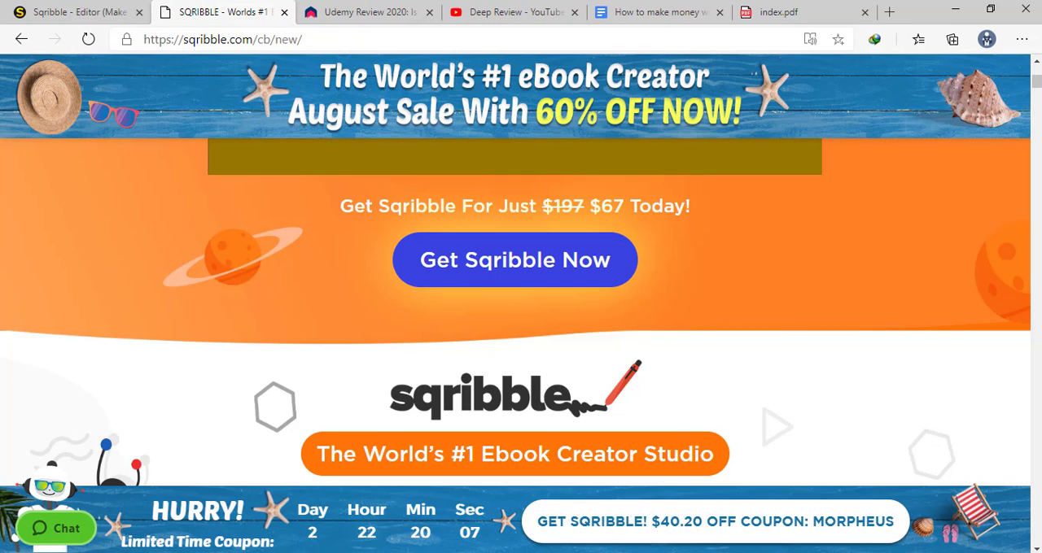
# Look through the top of the Sqribble sales page, from the headline and promo video to the price offer
pyautogui.scroll(7, 668, 435)
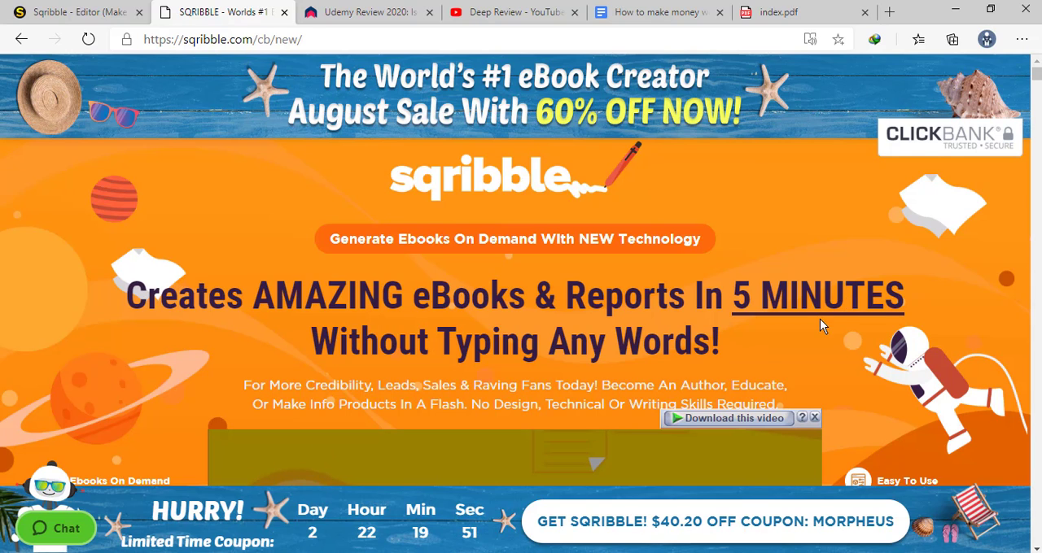
pyautogui.scroll(-2, 818, 320)
pyautogui.scroll(2, 830, 260)
pyautogui.scroll(-1, 763, 289)
pyautogui.scroll(1, 762, 289)
pyautogui.scroll(-2, 726, 347)
pyautogui.scroll(2, 726, 347)
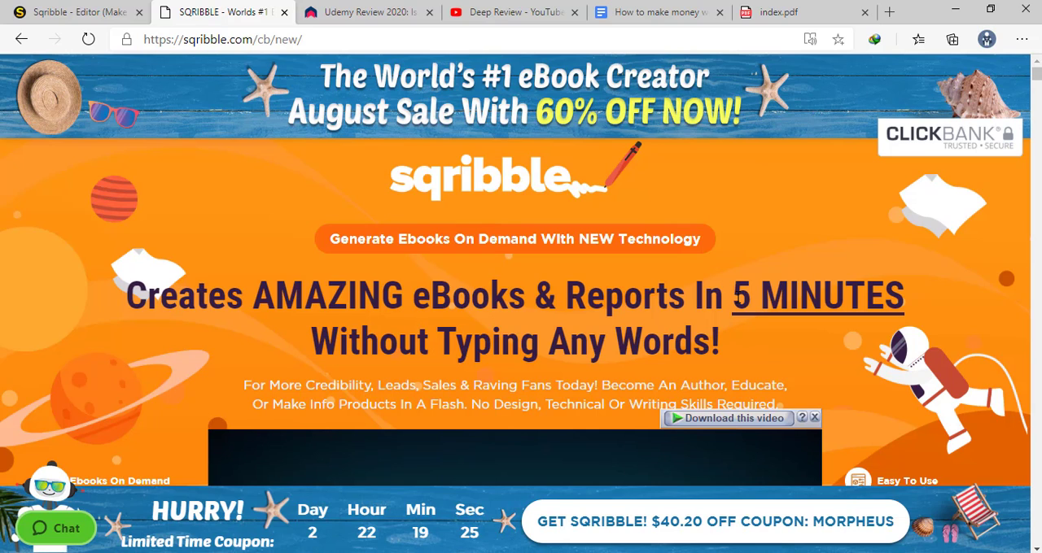
pyautogui.scroll(-1, 737, 297)
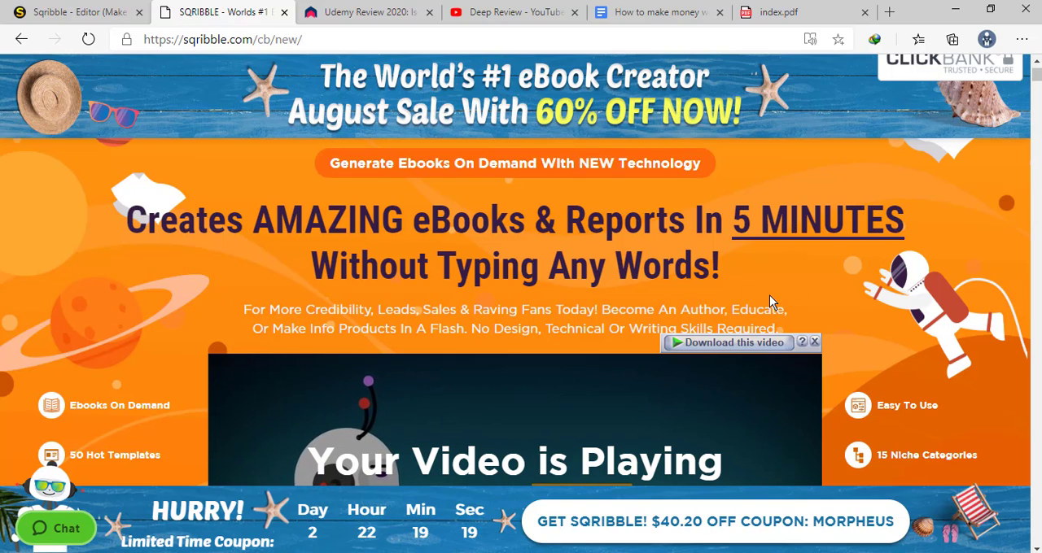
pyautogui.scroll(-3, 770, 296)
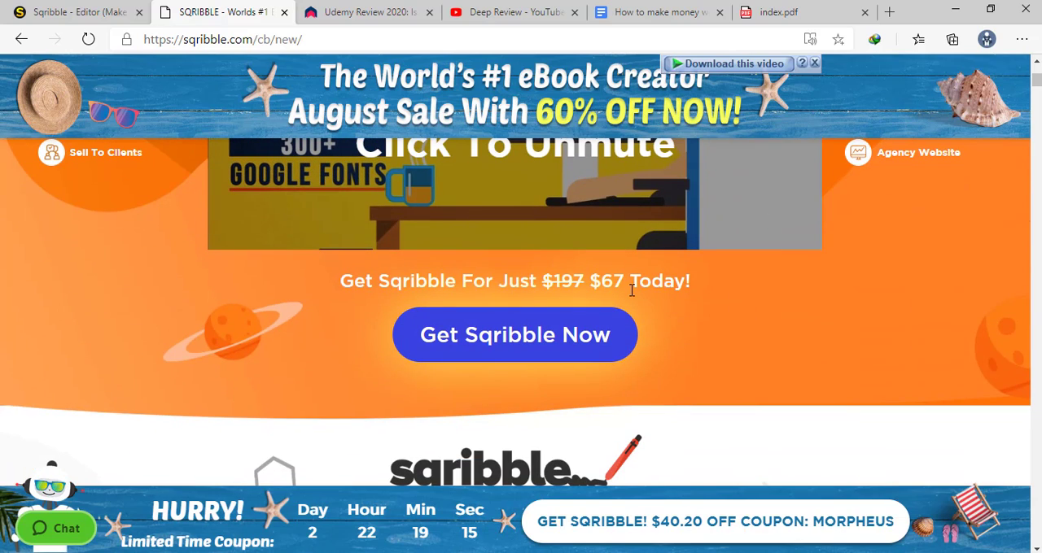
pyautogui.scroll(6, 564, 269)
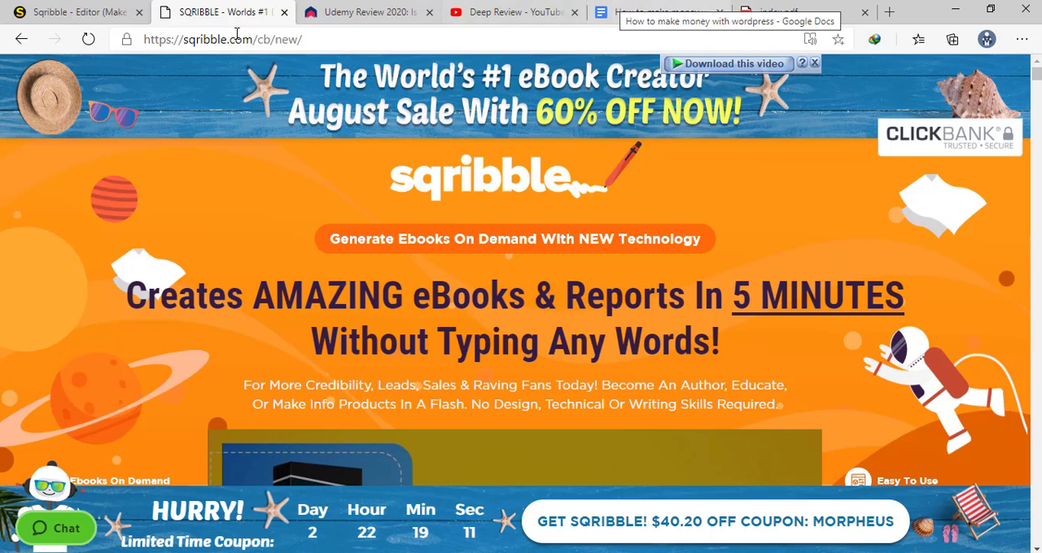
# Return to the ebook editor, dismiss the download options and review the cover, table of contents and first content page
pyautogui.click(77, 12)
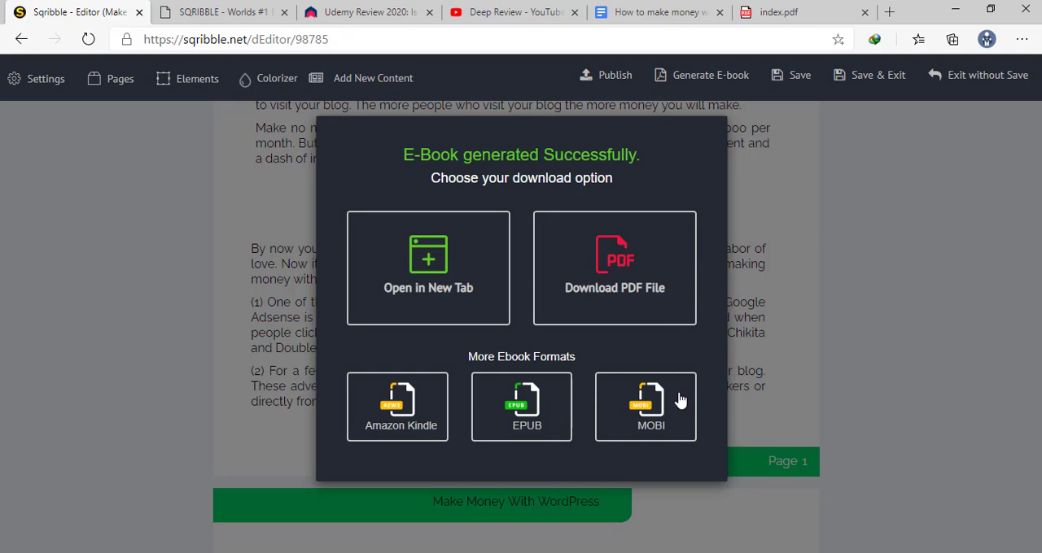
pyautogui.click(255, 260)
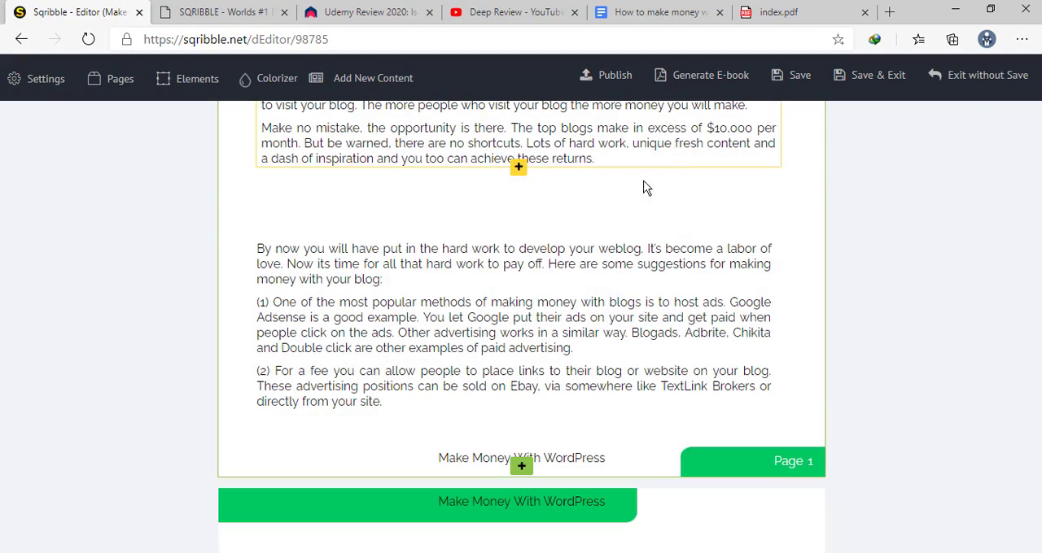
pyautogui.scroll(10, 607, 233)
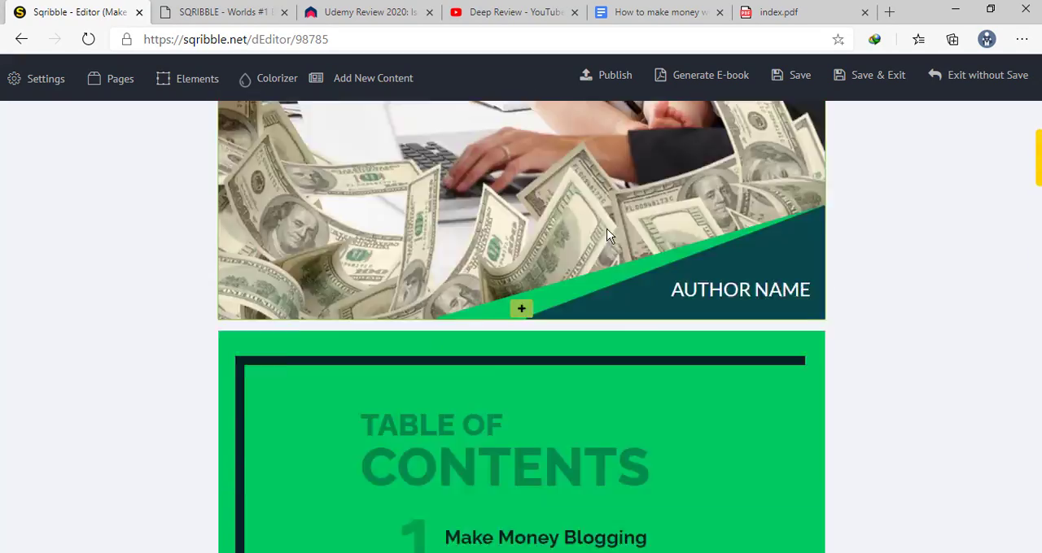
pyautogui.scroll(7, 606, 228)
pyautogui.scroll(-6, 577, 396)
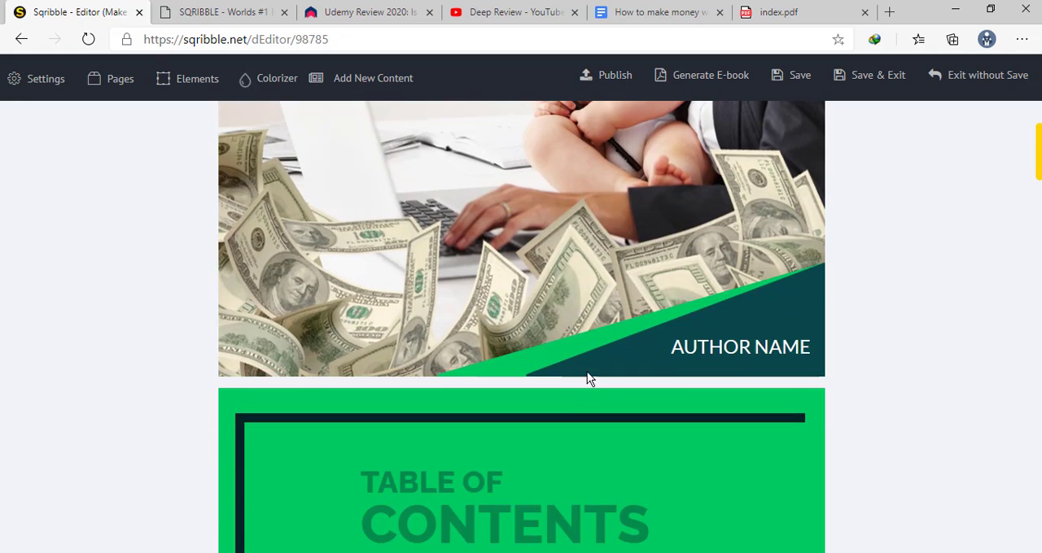
pyautogui.scroll(5, 589, 379)
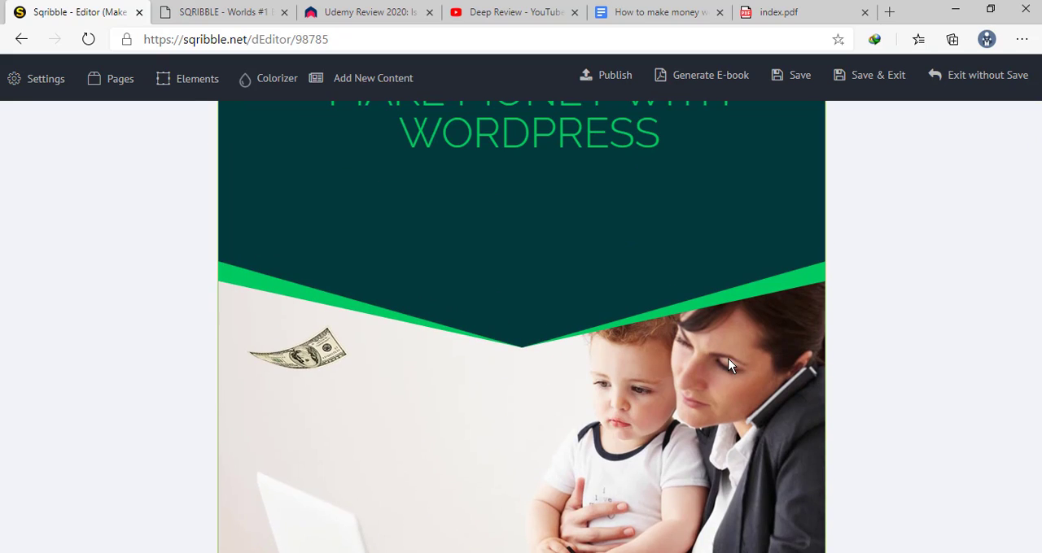
pyautogui.scroll(-2, 729, 365)
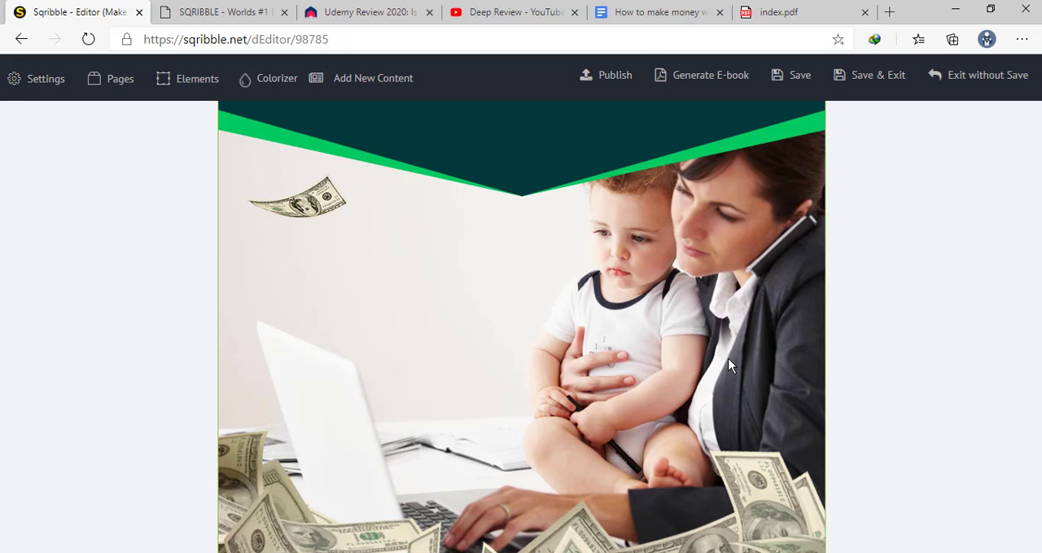
pyautogui.scroll(-15, 729, 365)
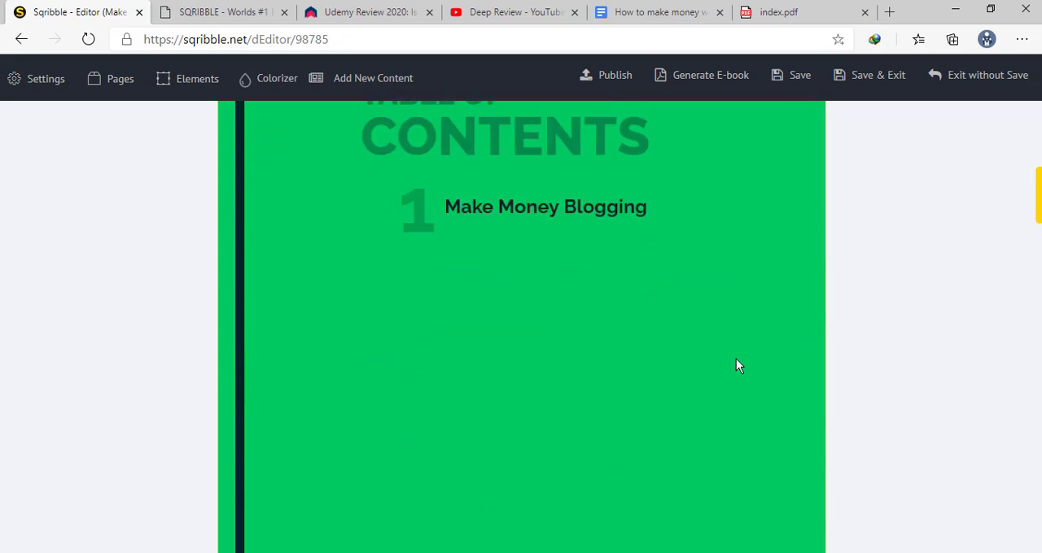
pyautogui.scroll(-10, 695, 362)
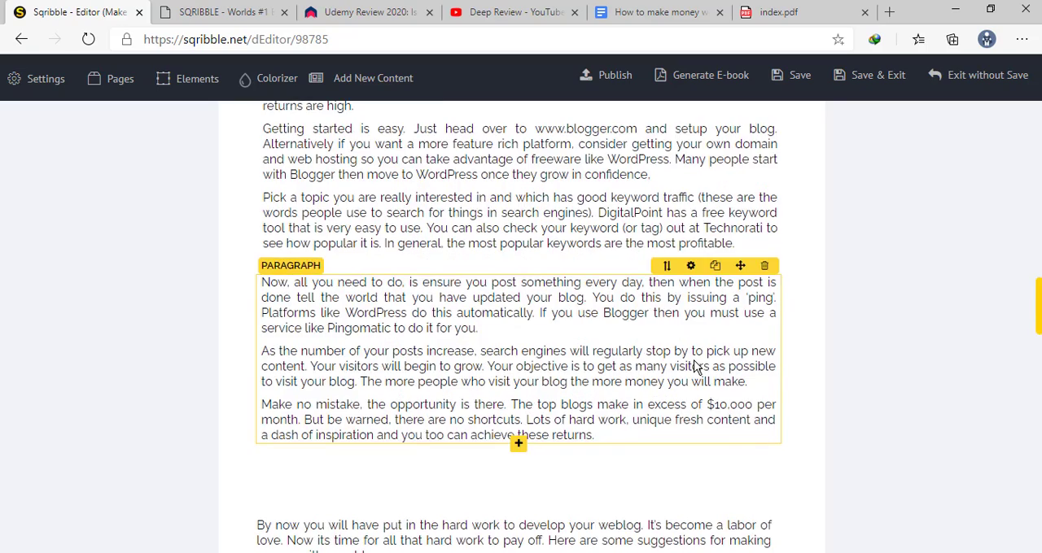
pyautogui.scroll(5, 693, 360)
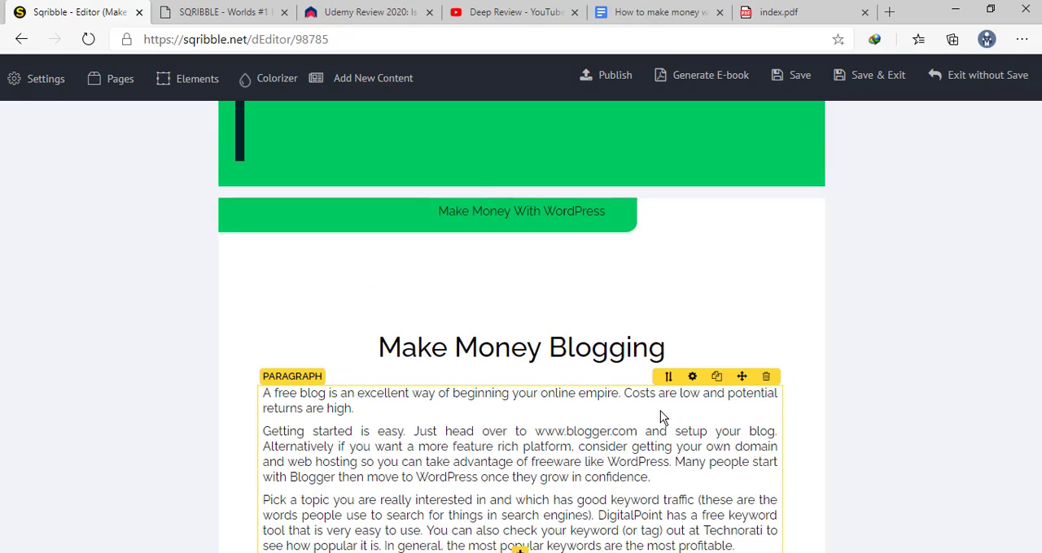
pyautogui.scroll(-3, 660, 415)
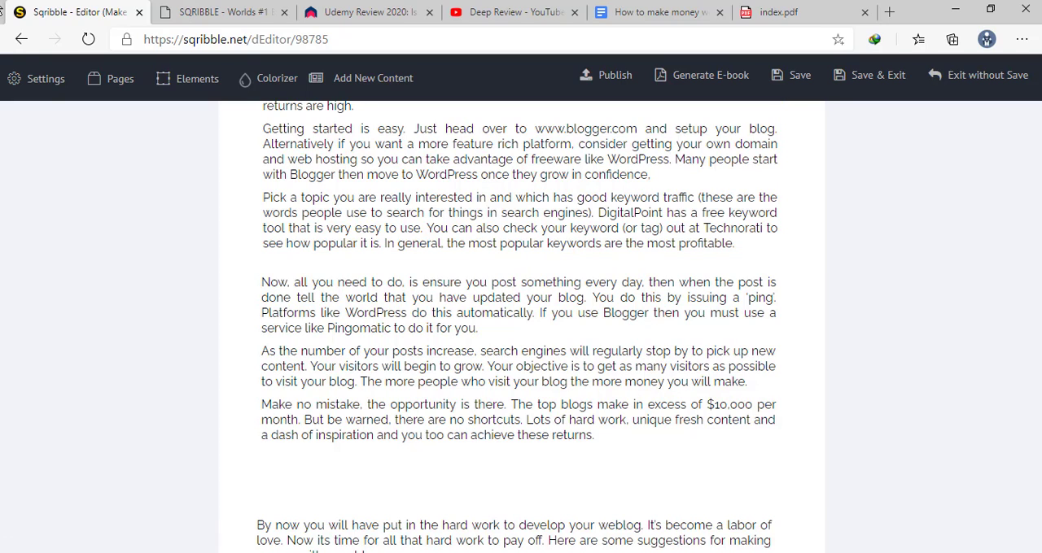
# Leave the editor for the template search pages and open the Prime Gallery of templates
pyautogui.click(22, 40)
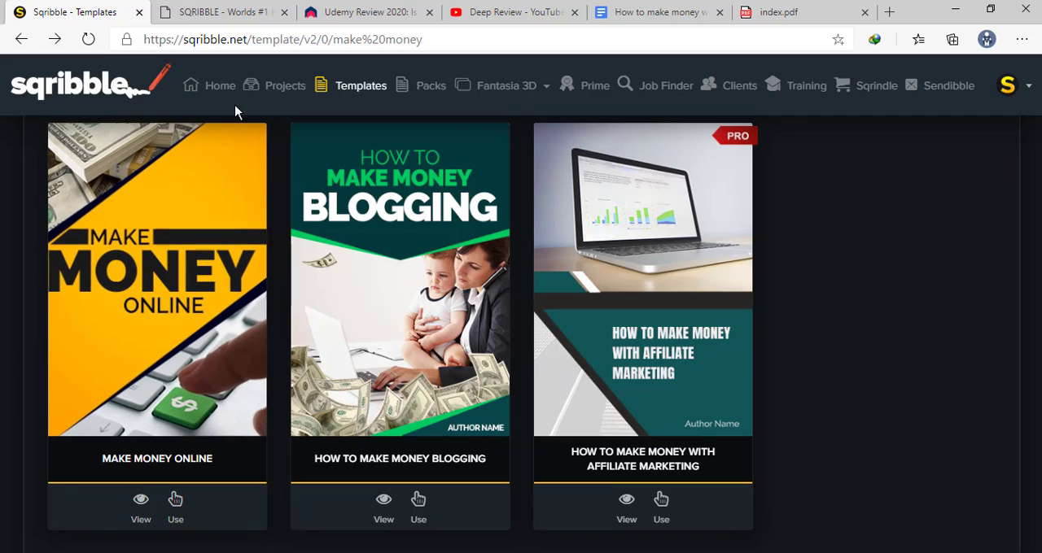
pyautogui.click(21, 39)
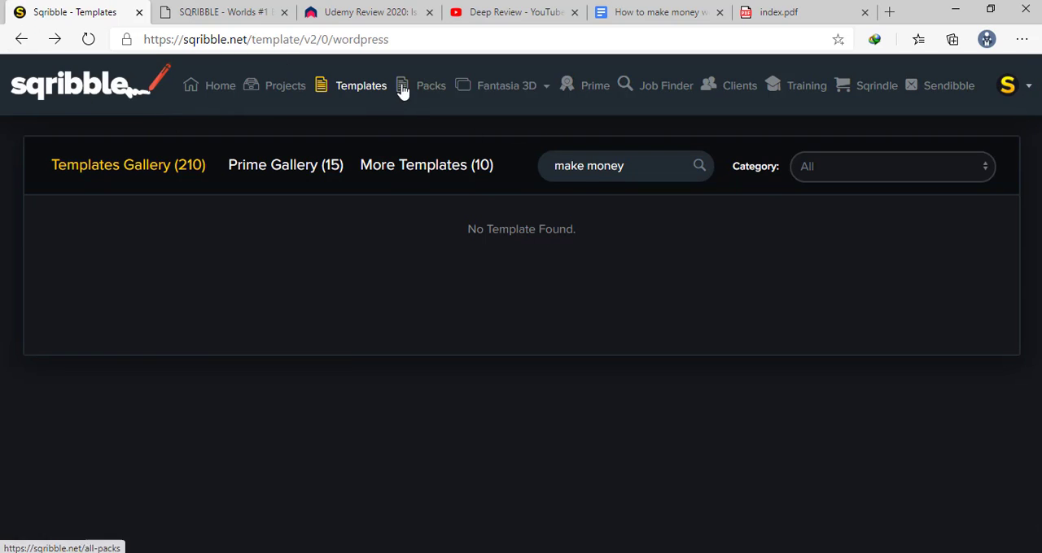
pyautogui.click(545, 87)
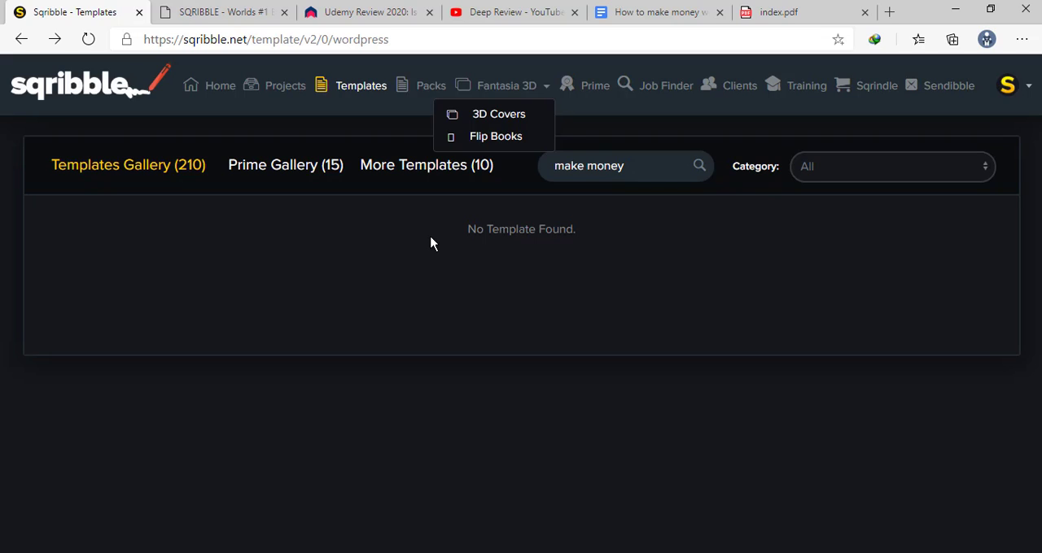
pyautogui.click(251, 166)
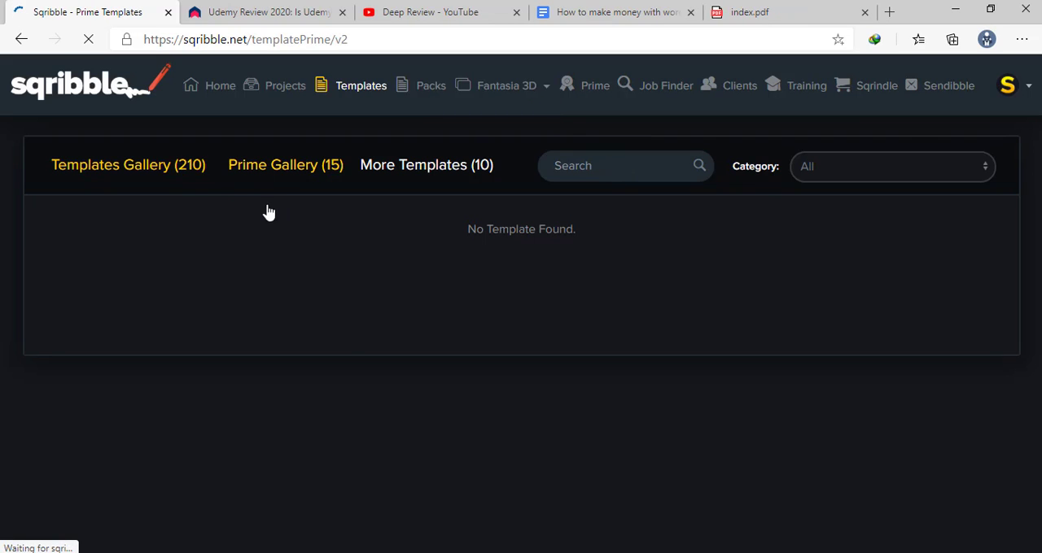